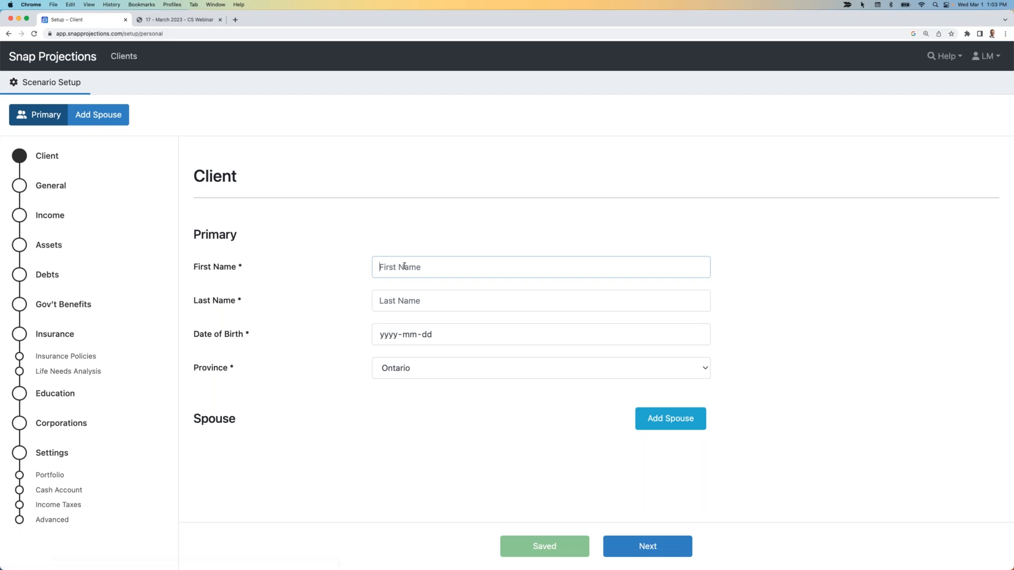
# Enter the client's last name and birth date 1961-01-01, keeping Ontario as the province.
pyautogui.press('Tab')
pyautogui.write('Lee')
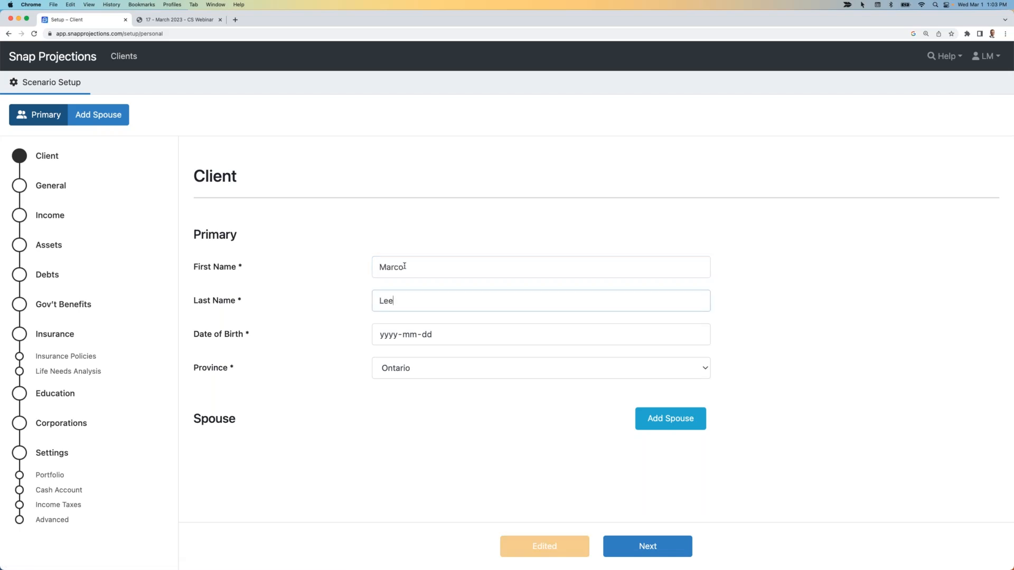
pyautogui.press('Tab')
pyautogui.write('1961-01')
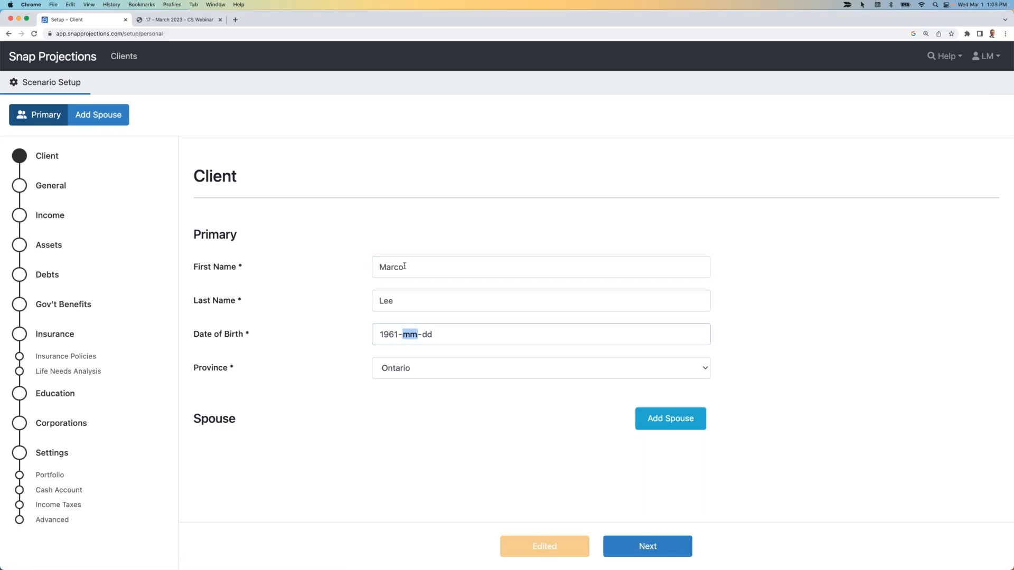
pyautogui.click(443, 391)
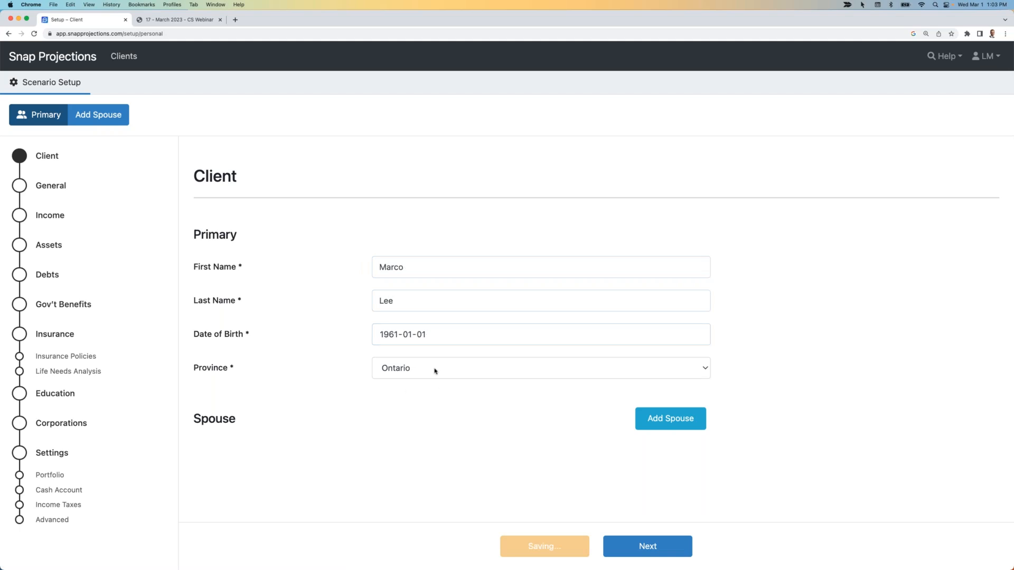
# Add a spouse with first and last name and birth date 1961-01-01, then continue to General.
pyautogui.click(639, 411)
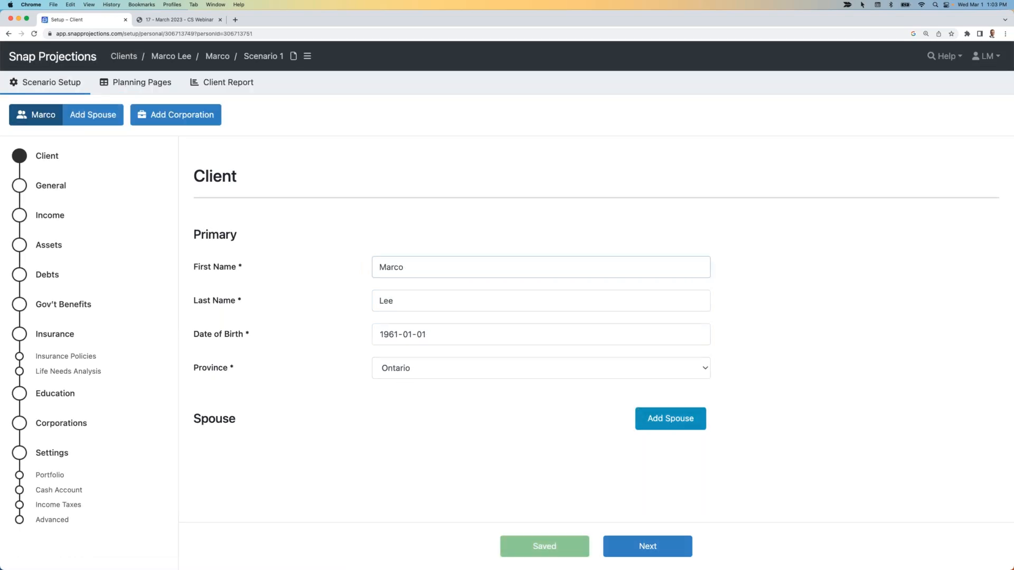
pyautogui.write('Alice')
pyautogui.press('Tab')
pyautogui.write('Lee')
pyautogui.press('Tab')
pyautogui.write('1961-01-01')
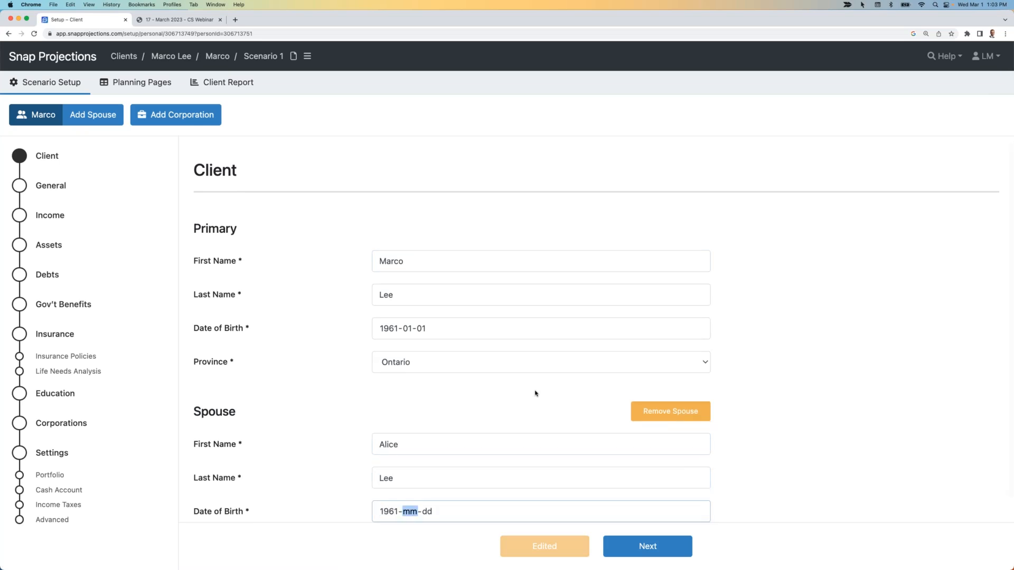
pyautogui.click(822, 394)
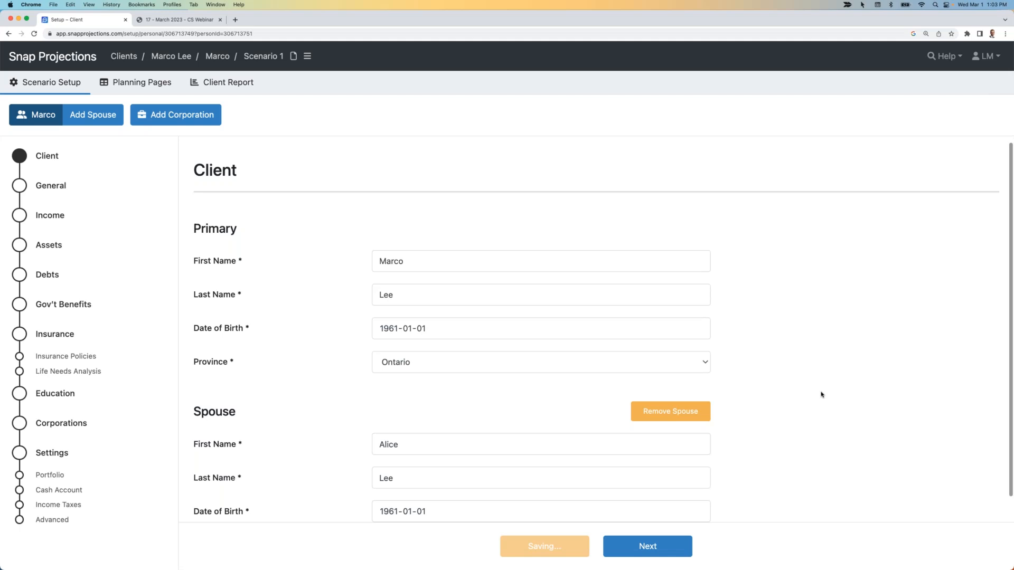
pyautogui.scroll(-1, 618, 302)
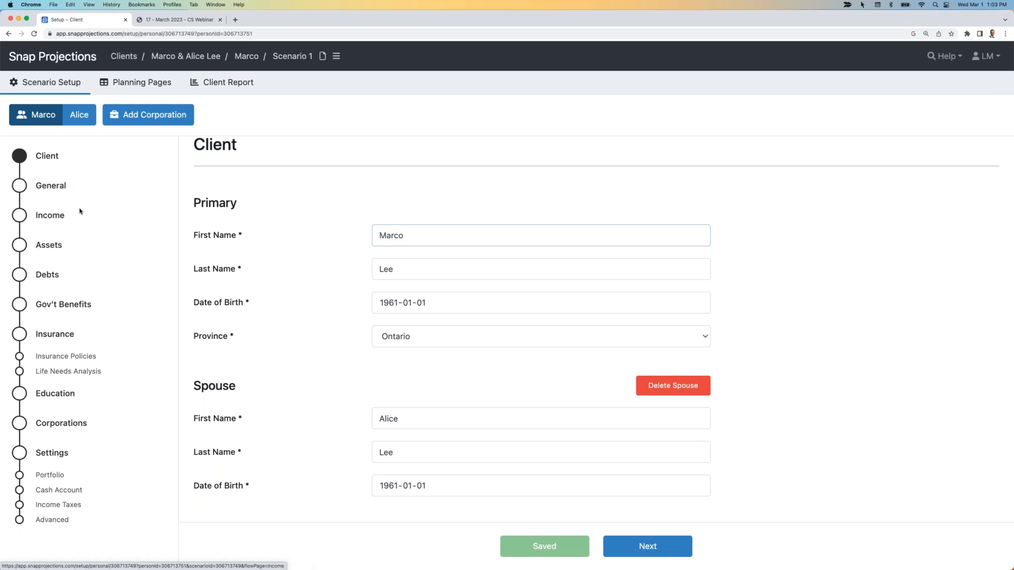
pyautogui.click(658, 540)
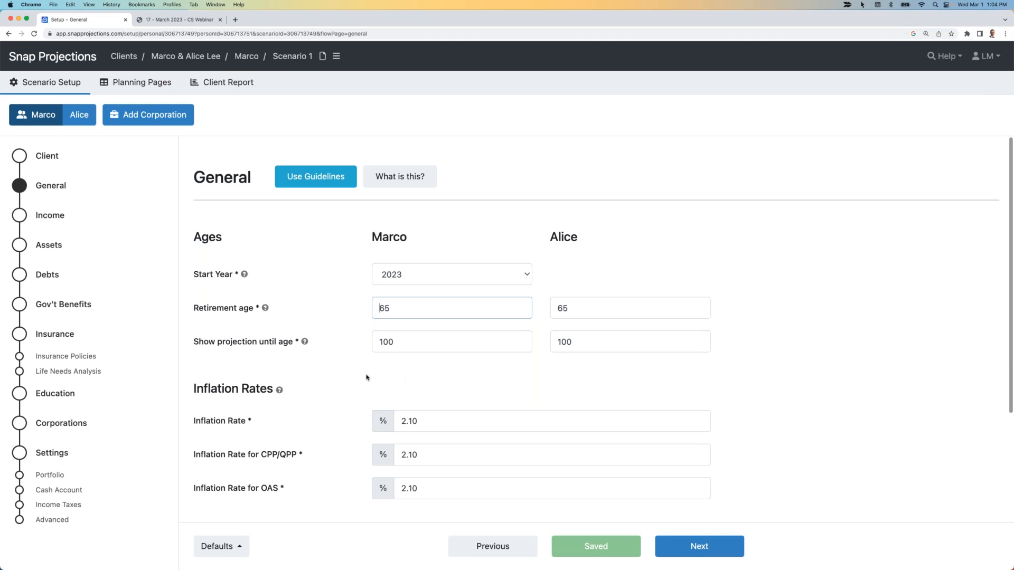
# Apply the guideline inflation rates.
pyautogui.click(310, 178)
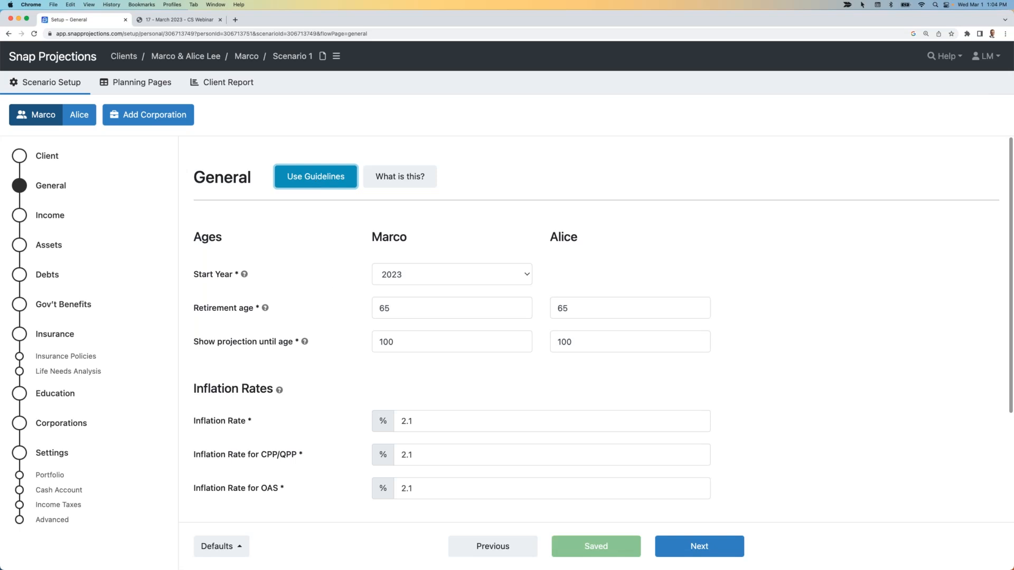
pyautogui.scroll(-3, 310, 179)
pyautogui.scroll(-2, 344, 295)
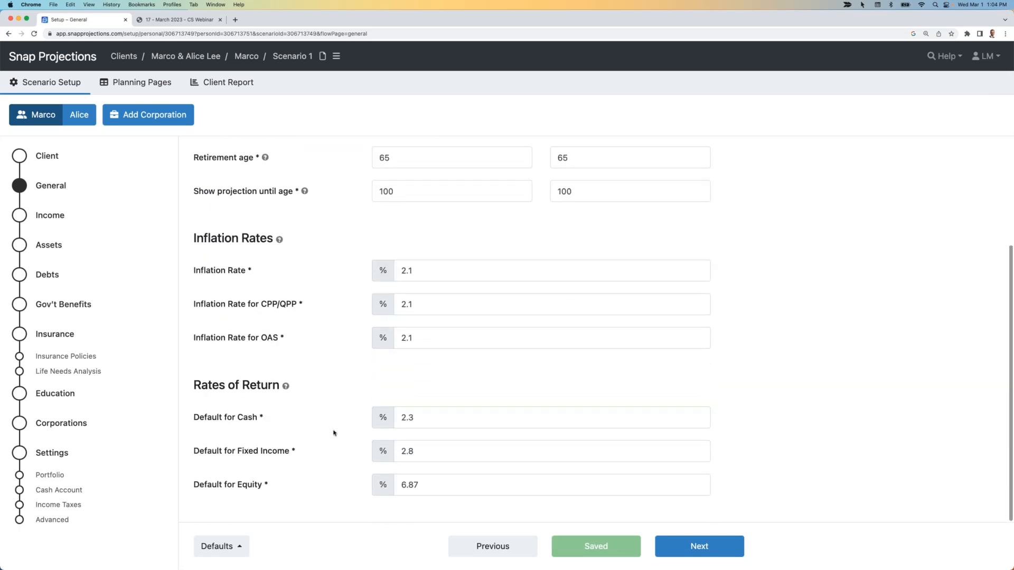
# Set default returns to 1.00% cash, 2.00% fixed income and 5.00% equity, then continue.
pyautogui.click(422, 428)
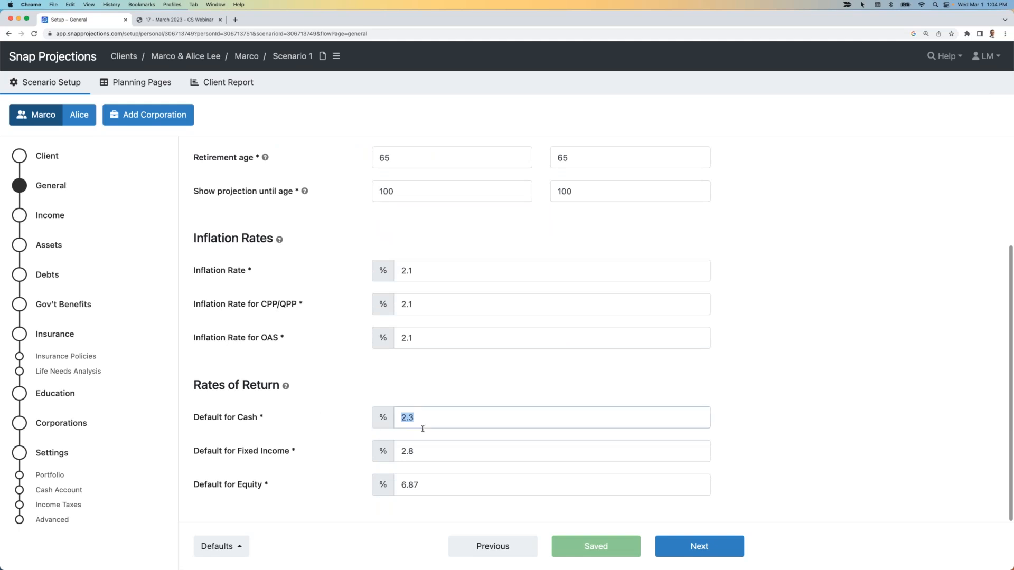
pyautogui.write('1')
pyautogui.click(417, 451)
pyautogui.write('2')
pyautogui.click(414, 484)
pyautogui.write('5')
pyautogui.click(333, 470)
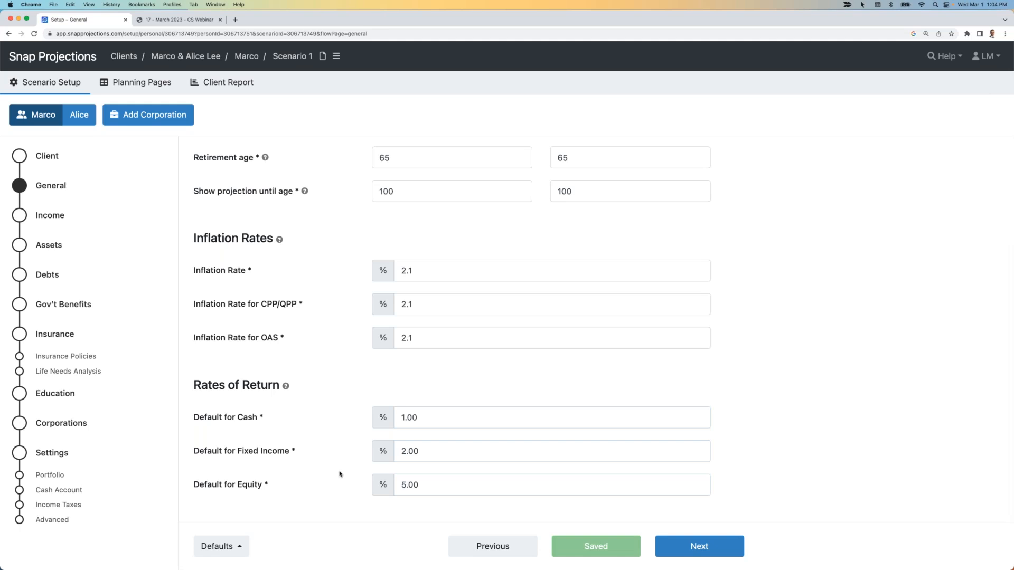
pyautogui.click(695, 546)
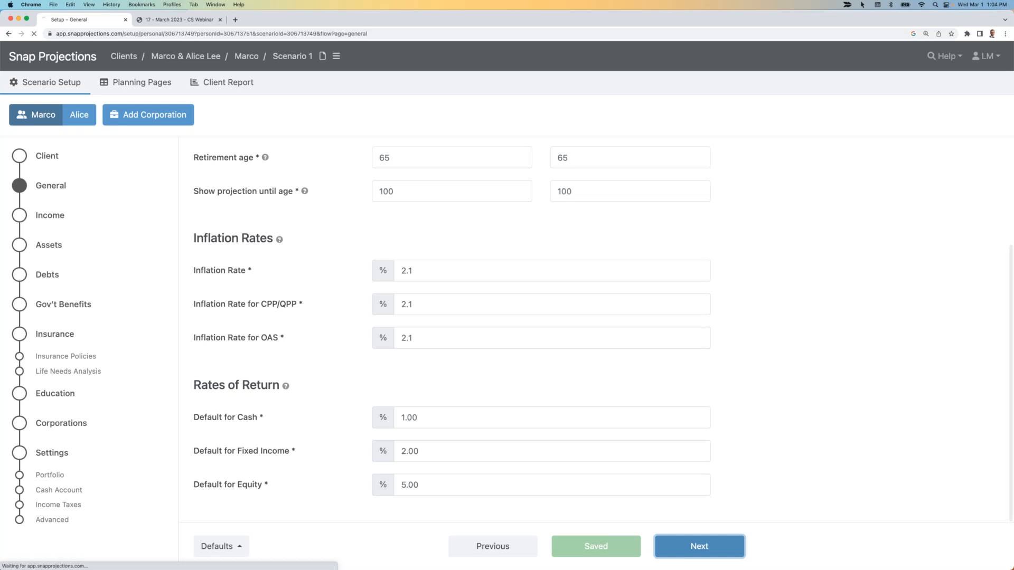
# Set the client's employment income amount to $90,000.
pyautogui.click(440, 282)
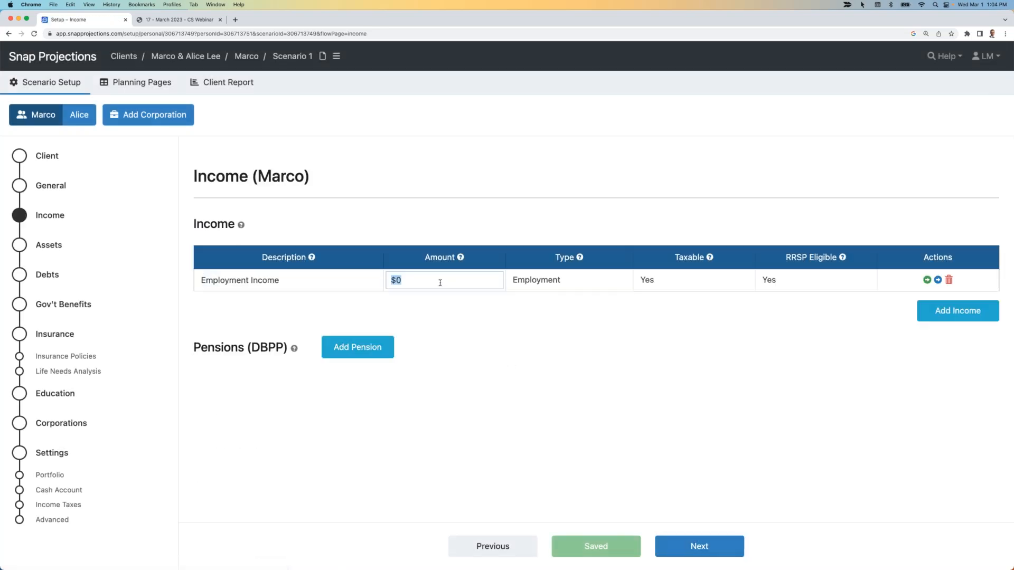
pyautogui.write('90')
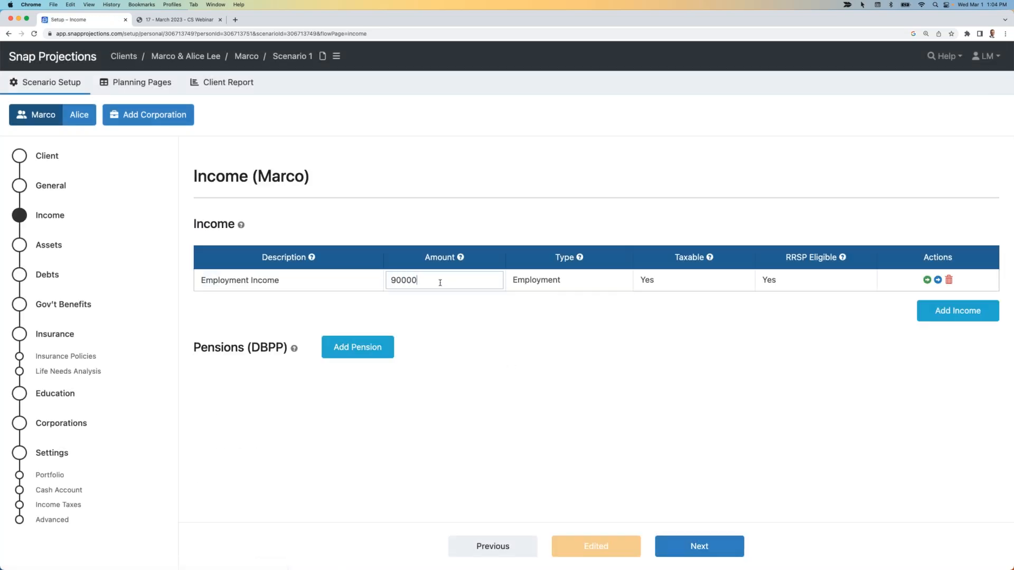
pyautogui.click(507, 334)
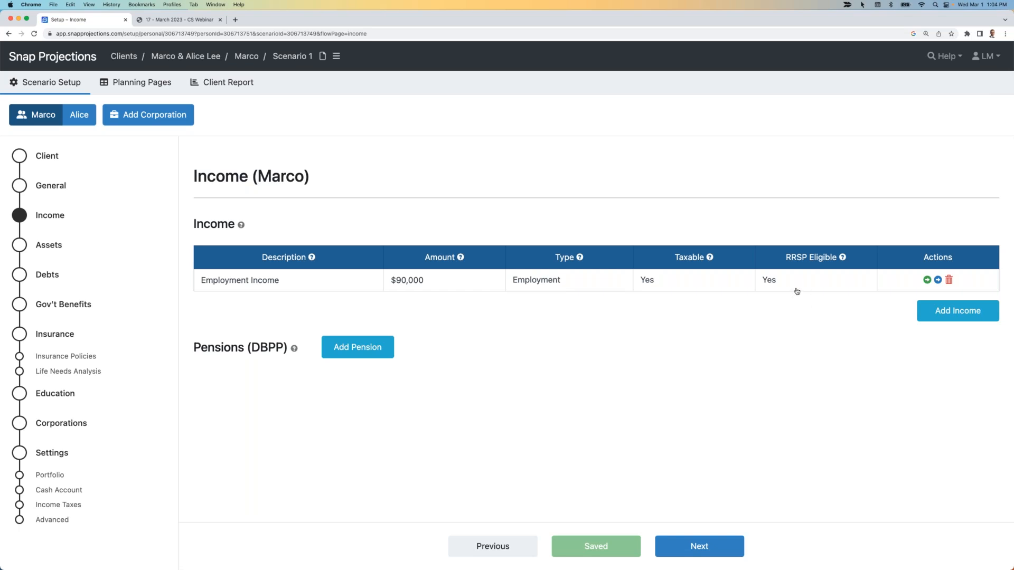
# Set the spouse's employment income amount to $105,000.
pyautogui.click(85, 116)
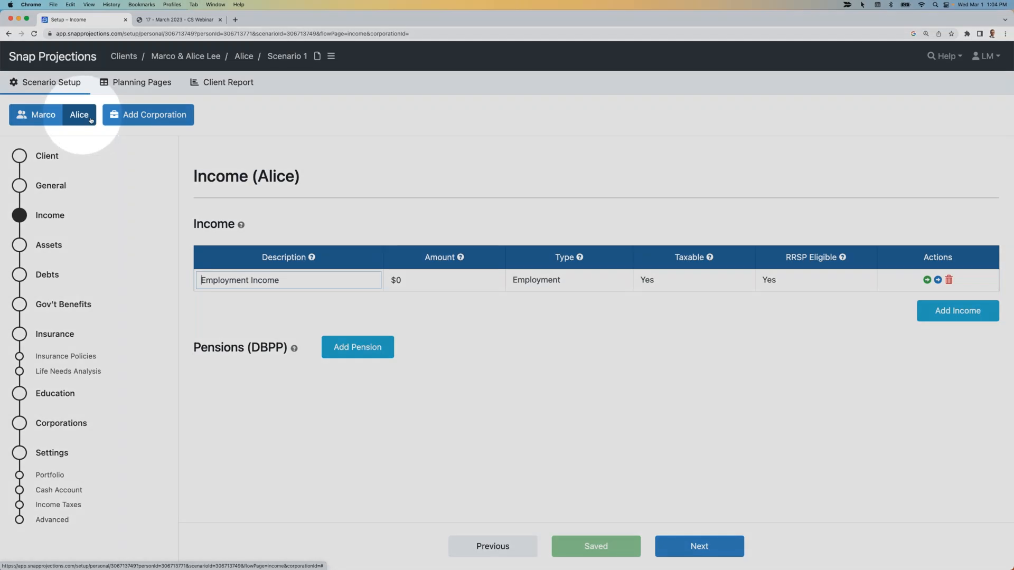
pyautogui.click(406, 280)
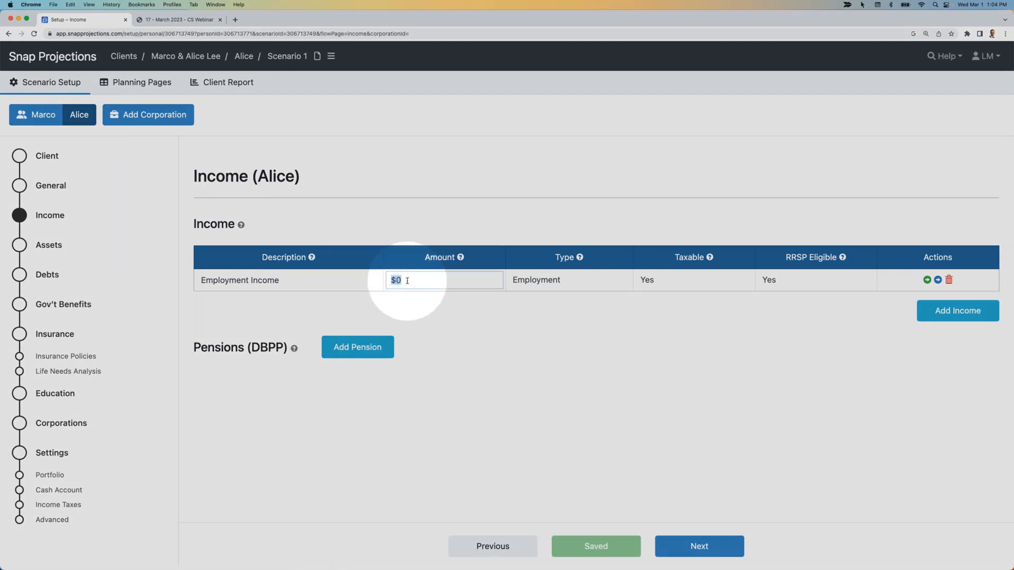
pyautogui.write('105,000')
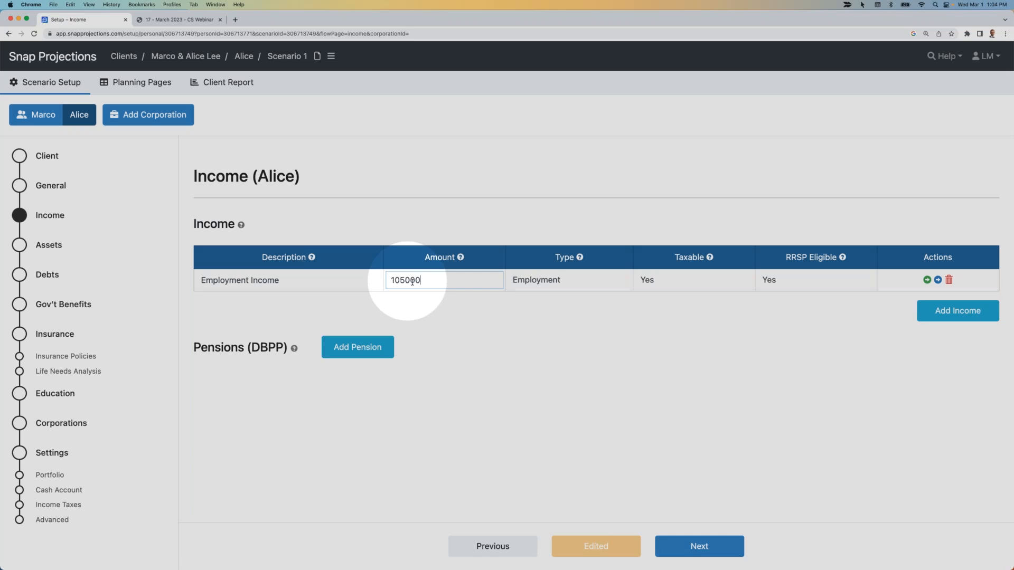
pyautogui.press('Return')
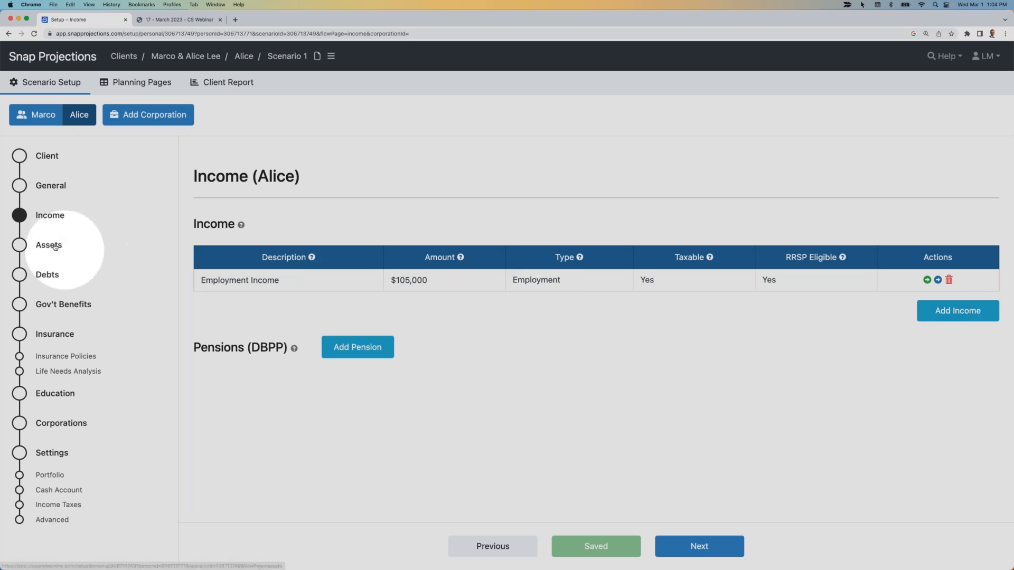
# Go to the spouse's Assets page and delete the Default asset row.
pyautogui.click(703, 547)
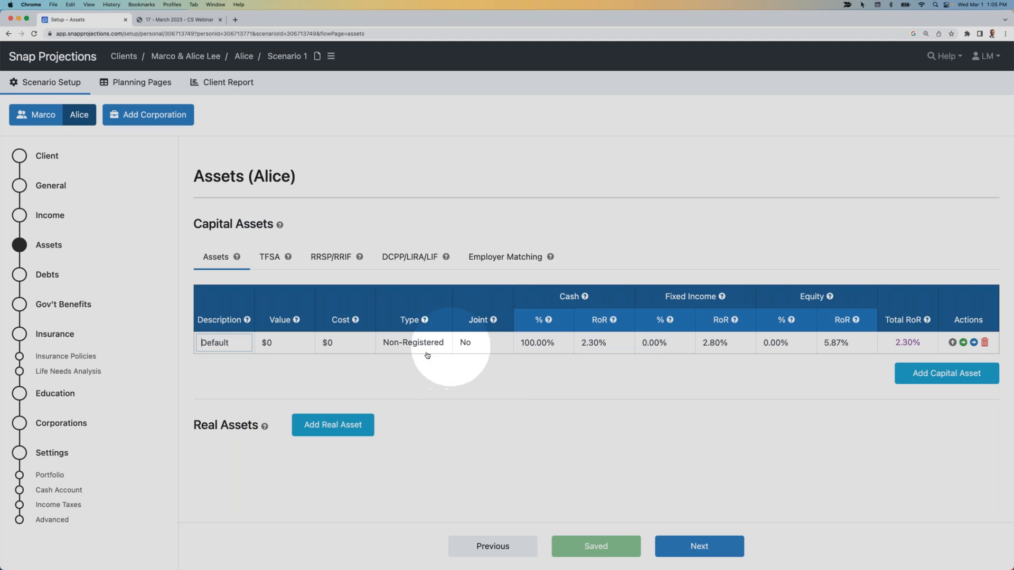
pyautogui.click(985, 342)
pyautogui.click(607, 179)
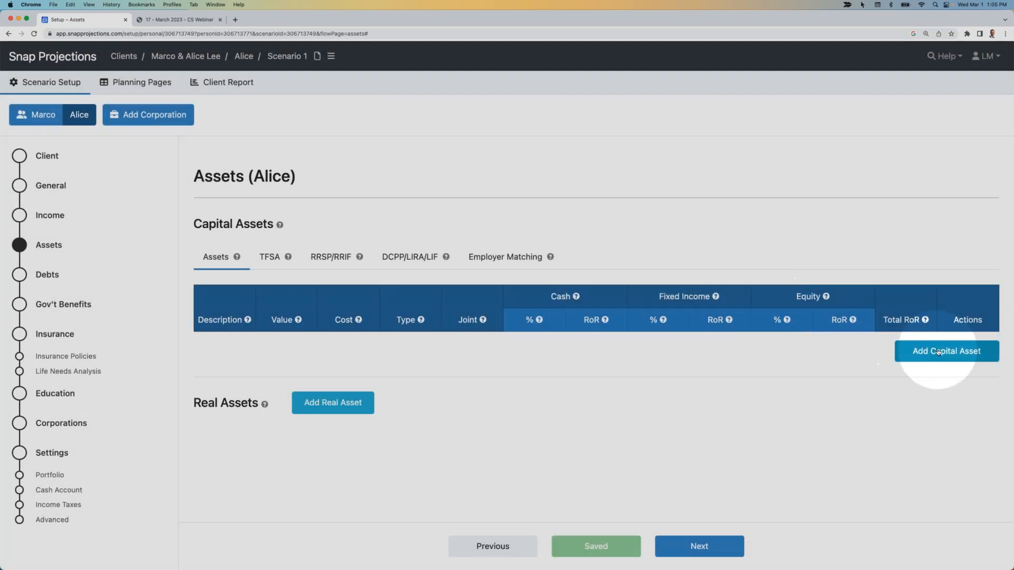
# Add a Non-Registered capital asset worth $50,000 with 0% cash and 40% fixed income.
pyautogui.click(934, 352)
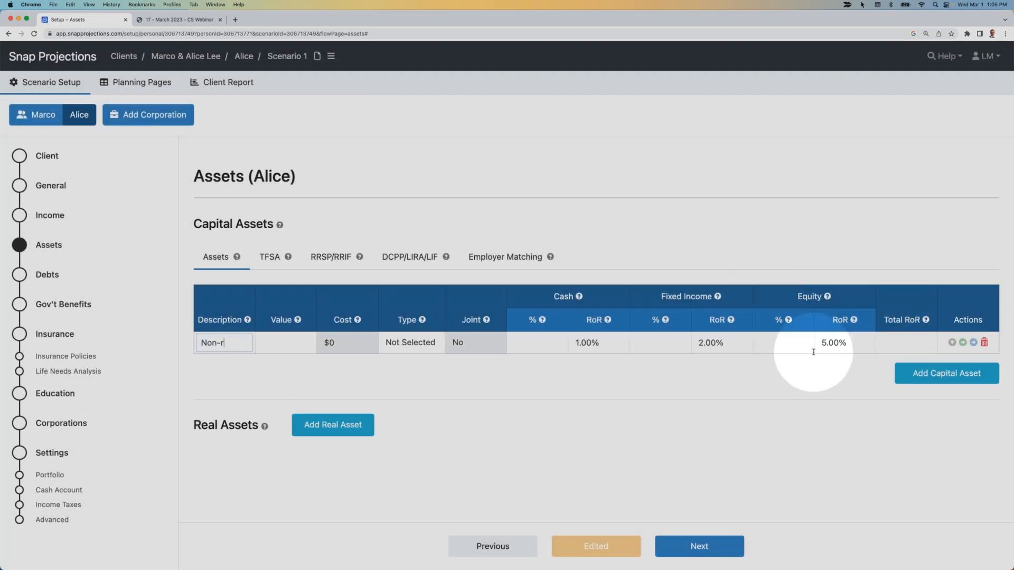
pyautogui.press('Tab')
pyautogui.write('50,000')
pyautogui.press('Tab')
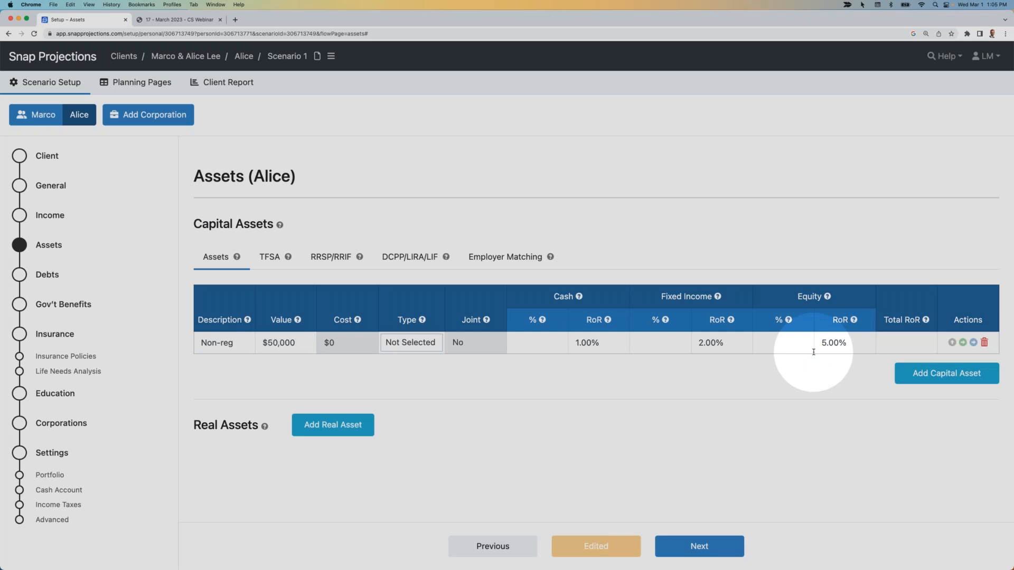
pyautogui.press('n')
pyautogui.press('Tab')
pyautogui.press('Tab')
pyautogui.write('0')
pyautogui.press('Tab')
pyautogui.write('40')
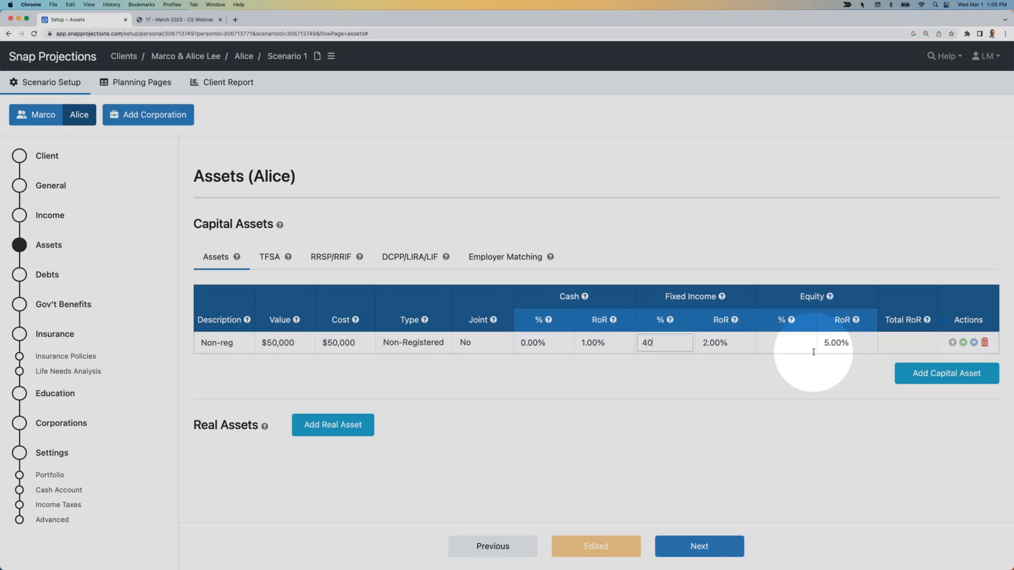
pyautogui.click(695, 387)
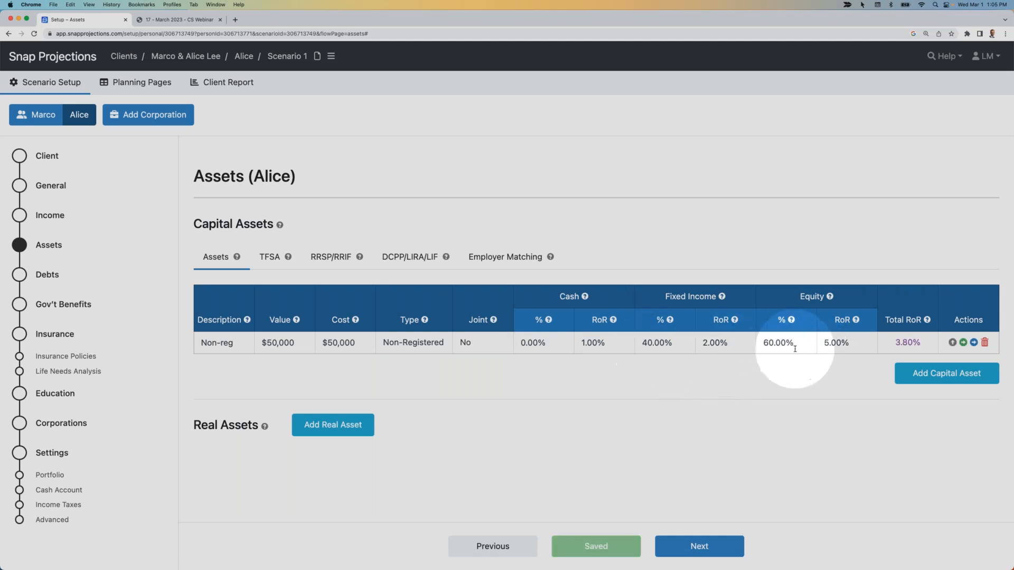
# Add a TFSA capital asset worth $80,000 with 0% cash and 40% fixed income.
pyautogui.click(928, 381)
pyautogui.write('TFSA')
pyautogui.press('Tab')
pyautogui.press('Tab')
pyautogui.press('t')
pyautogui.press('Tab')
pyautogui.write('0')
pyautogui.press('Tab')
pyautogui.press('Tab')
pyautogui.write('40')
pyautogui.press('Tab')
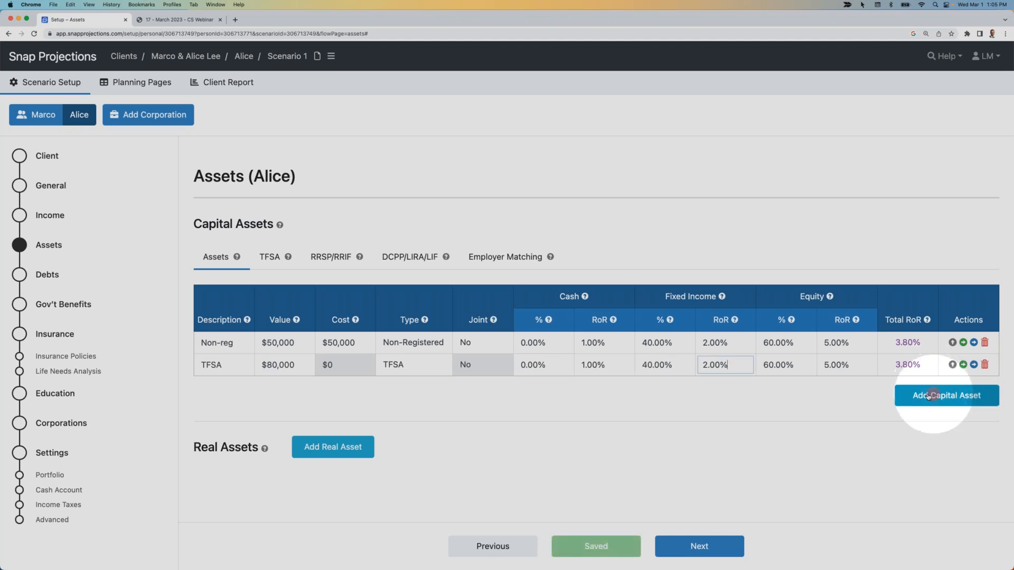
# Add a DCPP/LIRA/LIF capital asset worth $330,000 with 0% cash and 30% fixed income.
pyautogui.click(943, 396)
pyautogui.press('Tab')
pyautogui.write('330,000')
pyautogui.press('Tab')
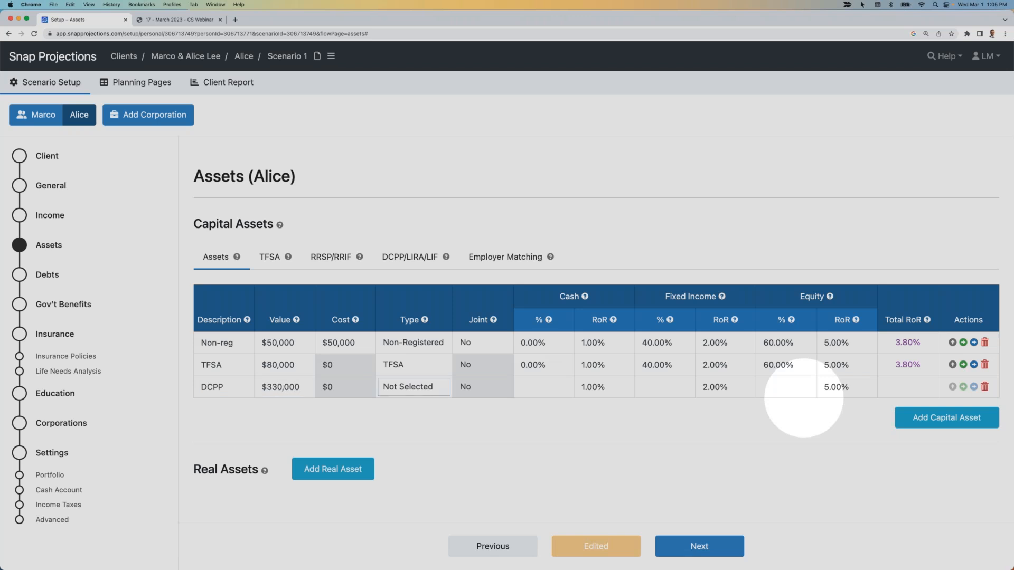
pyautogui.press('d')
pyautogui.press('Tab')
pyautogui.write('0')
pyautogui.press('Tab')
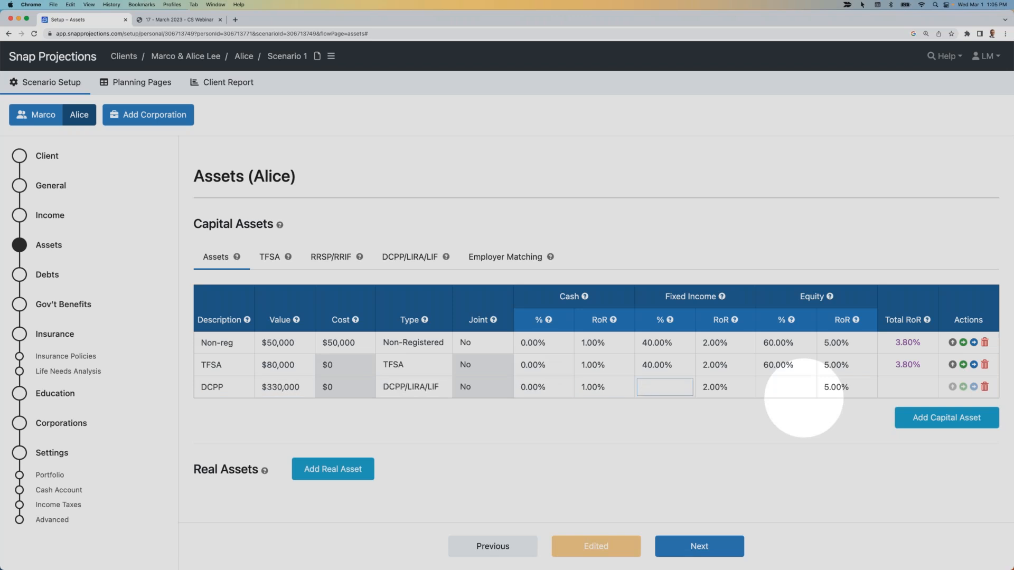
pyautogui.write('30')
pyautogui.press('Tab')
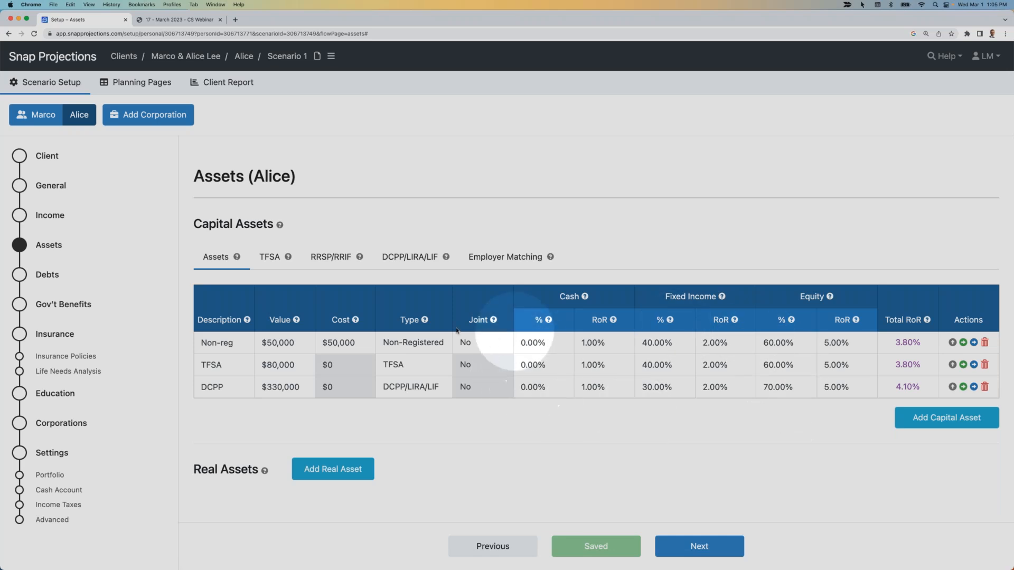
pyautogui.click(43, 116)
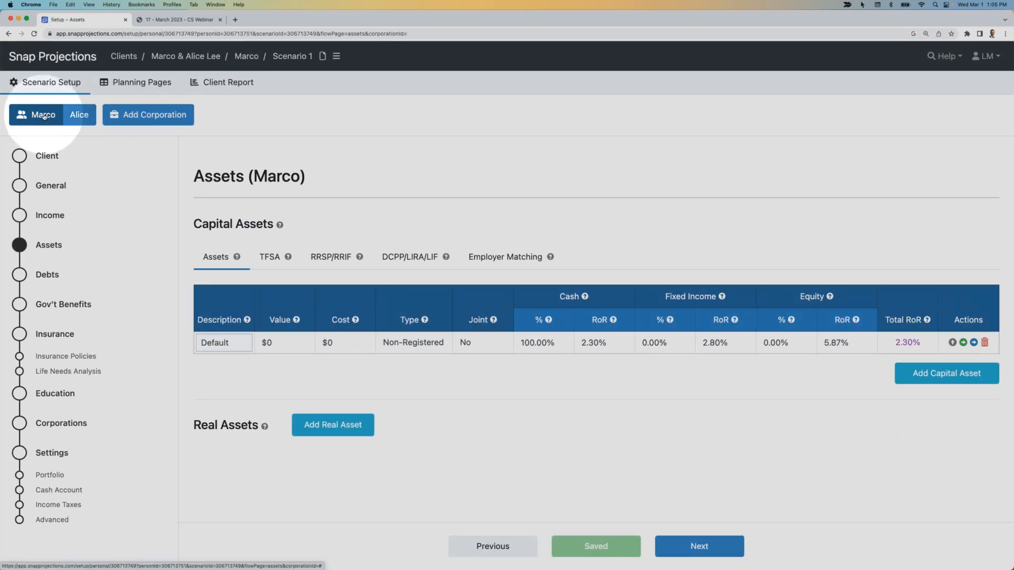
# Delete the client's Default asset and add a Non-Registered capital asset worth $25,000.
pyautogui.click(985, 342)
pyautogui.click(603, 180)
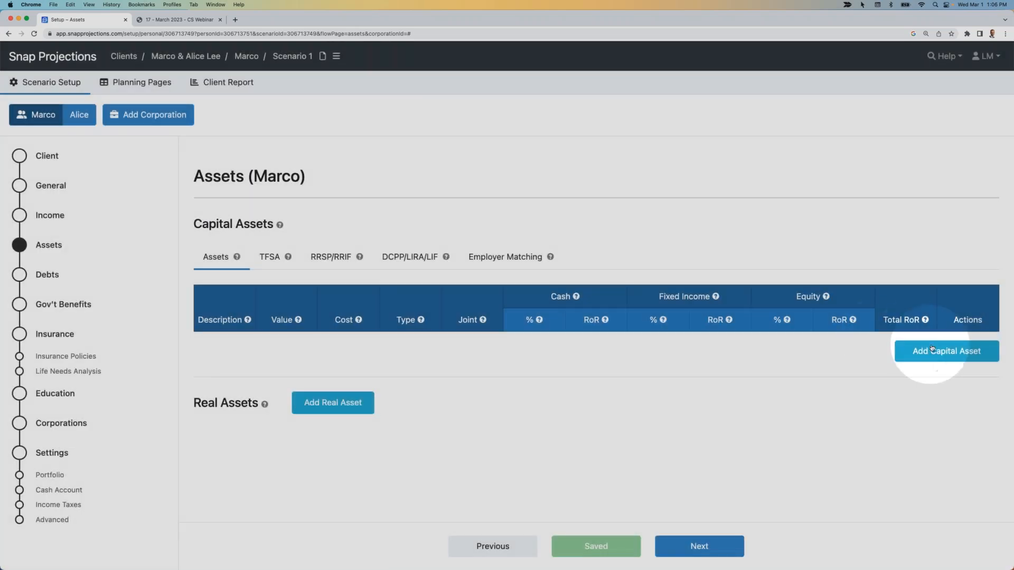
pyautogui.click(932, 351)
pyautogui.write('Non-reg')
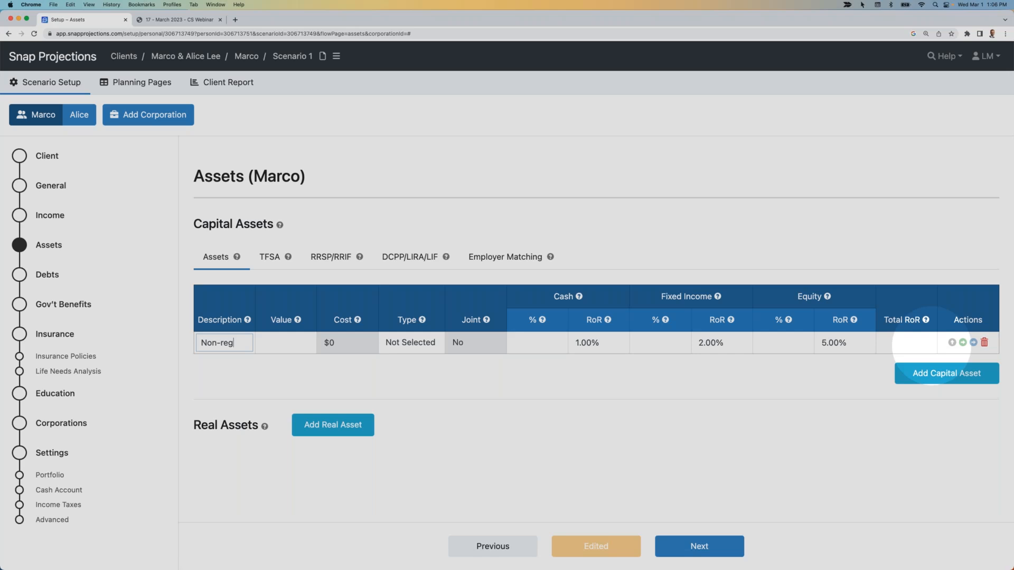
pyautogui.press('Tab')
pyautogui.write('25,000')
pyautogui.press('Tab')
pyautogui.press('n')
pyautogui.press('Tab')
pyautogui.press('Tab')
pyautogui.press('Tab')
pyautogui.press('Tab')
pyautogui.write('40')
pyautogui.press('Tab')
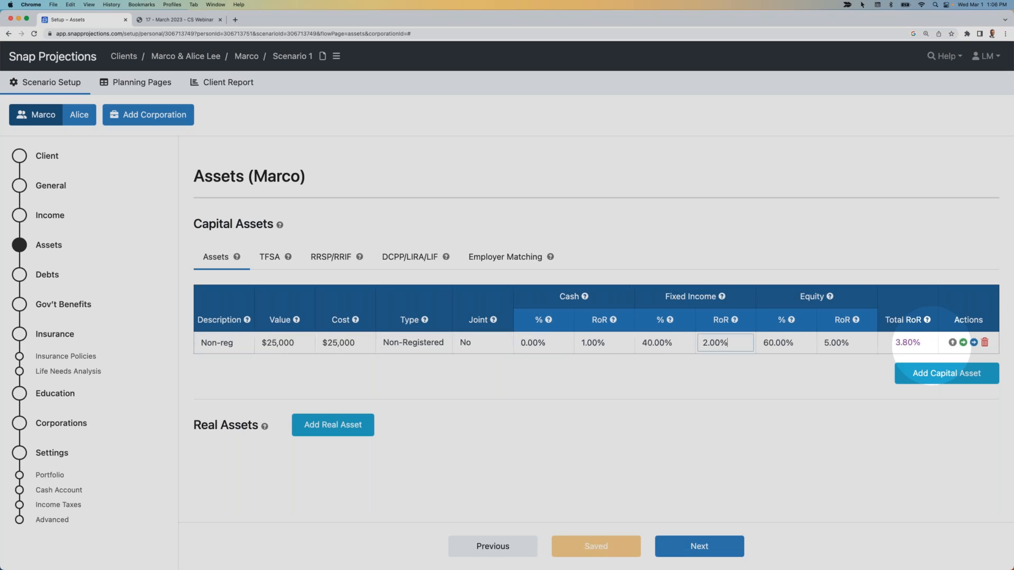
# Add a TFSA capital asset worth $80,000 with 0% cash and 40% fixed income.
pyautogui.click(935, 373)
pyautogui.write('TFSA')
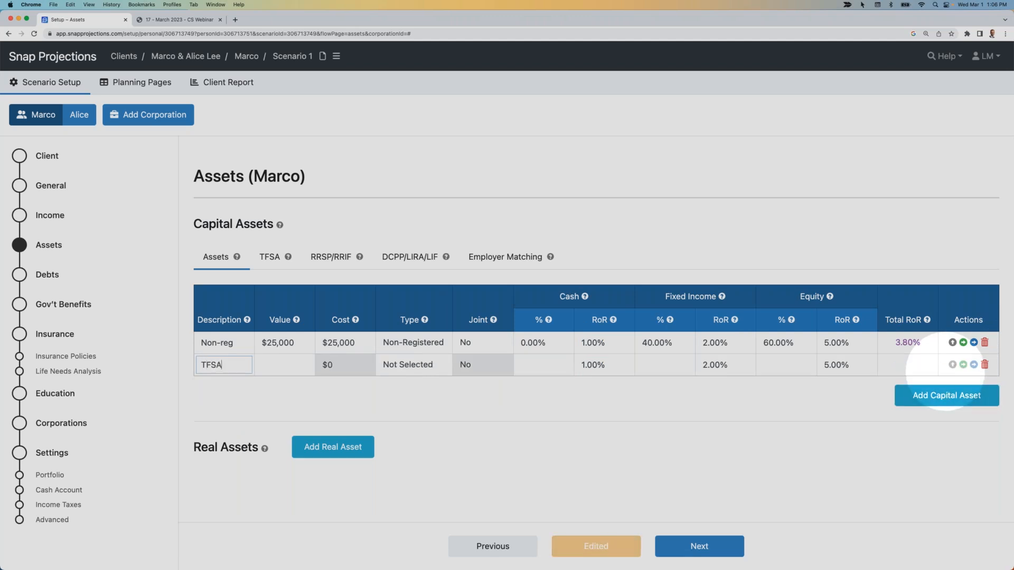
pyautogui.press('Tab')
pyautogui.write('80,000')
pyautogui.press('Tab')
pyautogui.press('t')
pyautogui.press('Tab')
pyautogui.write('0')
pyautogui.press('Tab')
pyautogui.write('40')
pyautogui.press('Tab')
# Add an RRSP capital asset worth $220,000 with 0% cash and 30% fixed income.
pyautogui.click(933, 406)
pyautogui.write('RRSP')
pyautogui.press('Tab')
pyautogui.write('22')
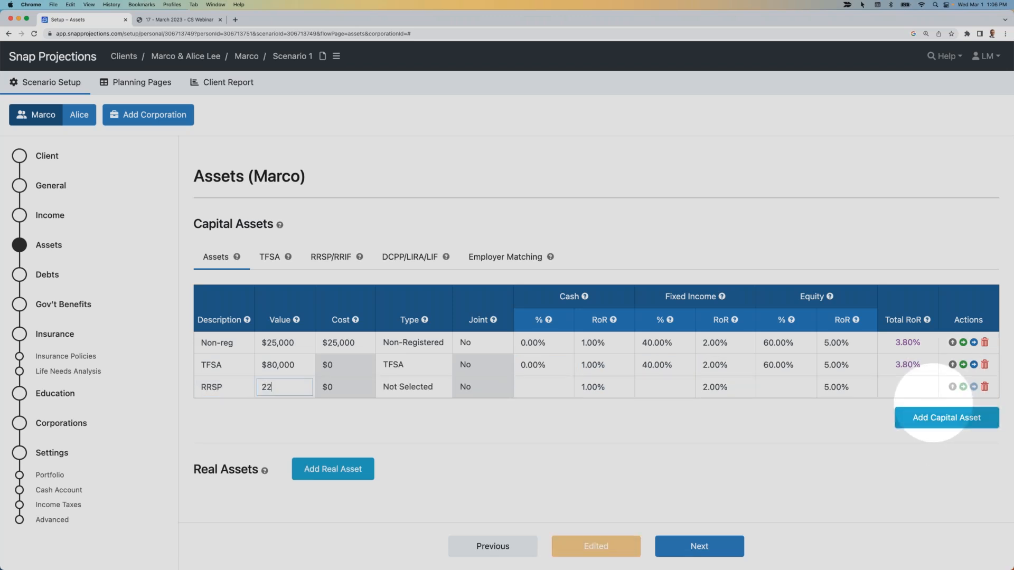
pyautogui.write('0,000')
pyautogui.press('Tab')
pyautogui.press('r')
pyautogui.press('Tab')
pyautogui.write('0')
pyautogui.press('Tab')
pyautogui.press('Tab')
pyautogui.write('30')
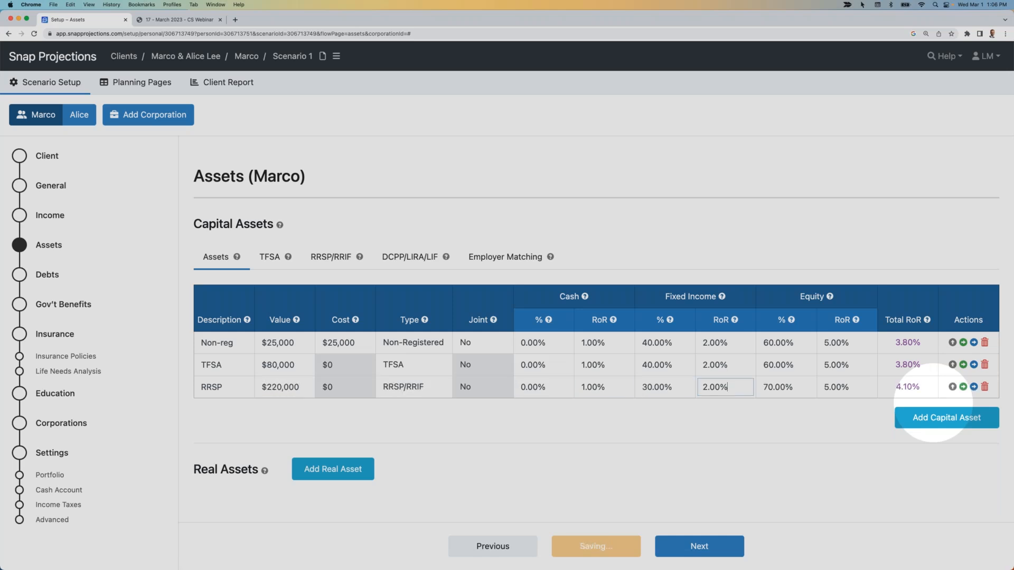
pyautogui.press('Tab')
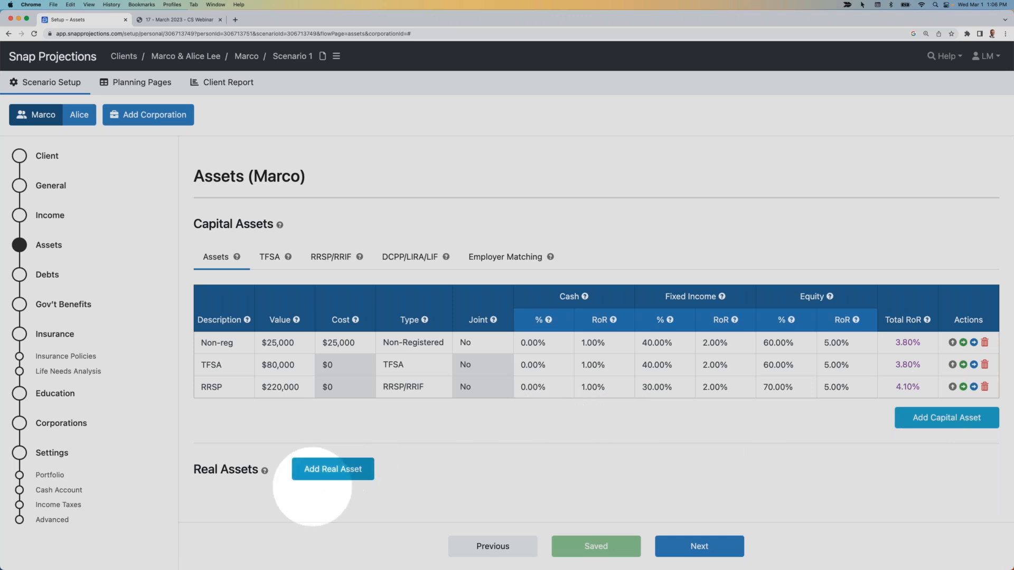
# Add a jointly owned Home real asset valued at $800,000 with a $550,000 cost.
pyautogui.click(347, 475)
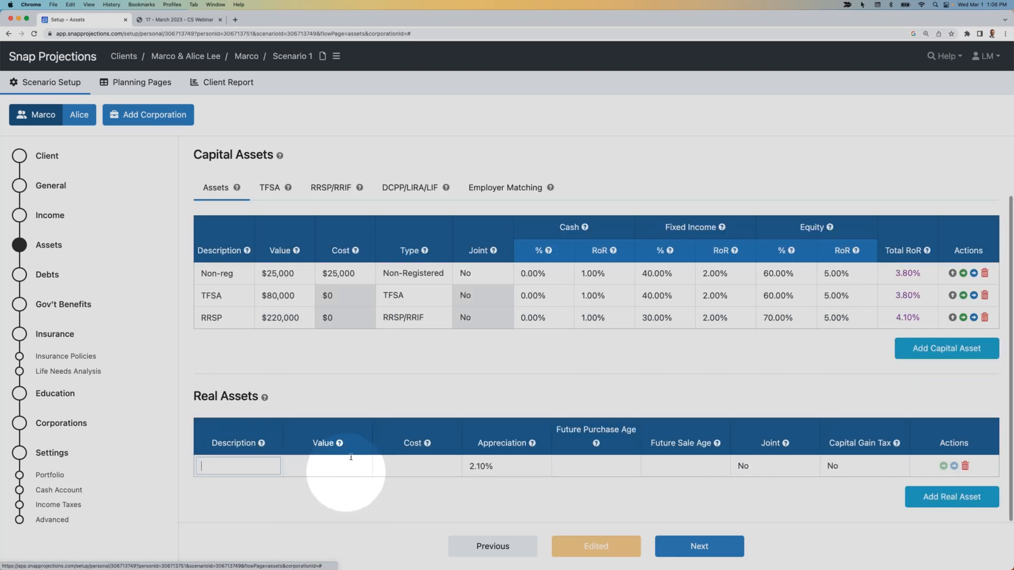
pyautogui.write('Home')
pyautogui.press('Tab')
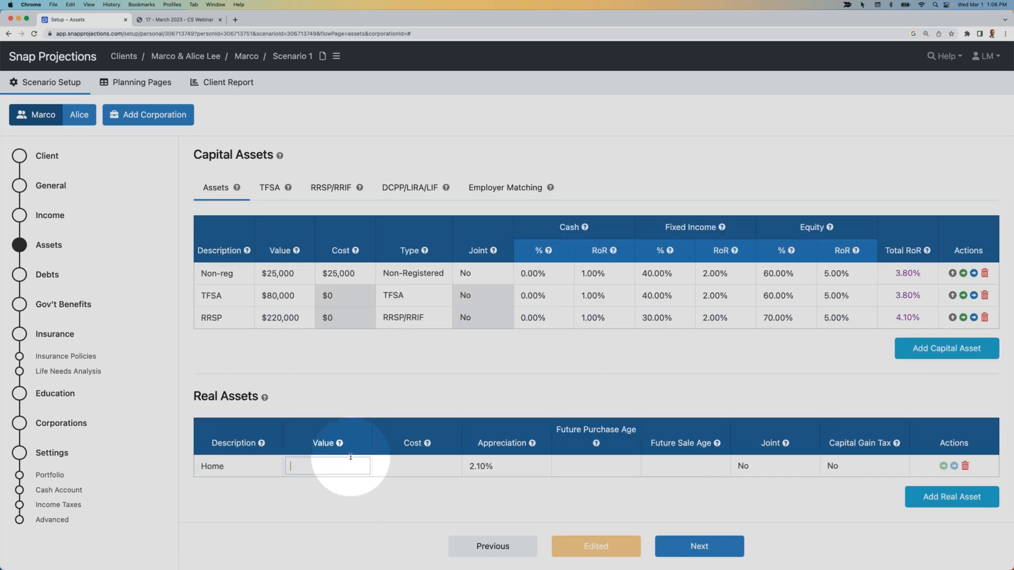
pyautogui.write('800000')
pyautogui.press('Tab')
pyautogui.press('BackSpace')
pyautogui.press('BackSpace')
pyautogui.press('BackSpace')
pyautogui.press('BackSpace')
pyautogui.press('BackSpace')
pyautogui.press('BackSpace')
pyautogui.press('BackSpace')
pyautogui.write('5')
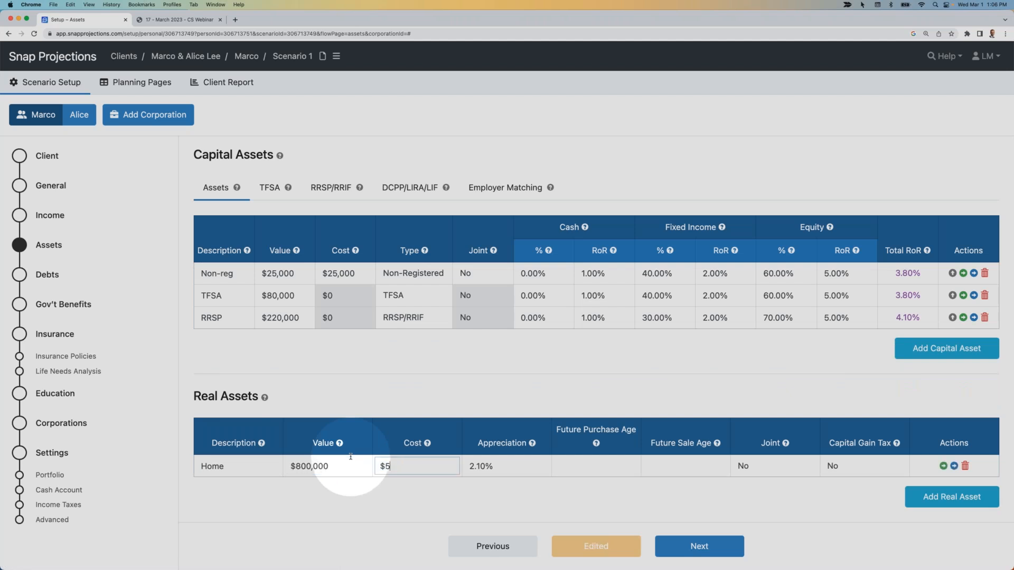
pyautogui.write('50,000')
pyautogui.press('Tab')
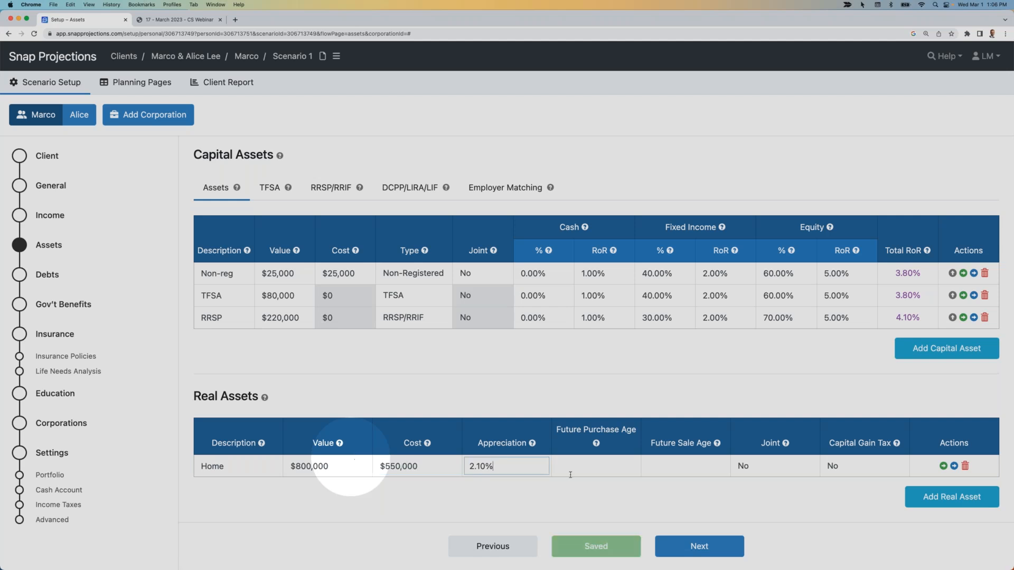
pyautogui.click(764, 466)
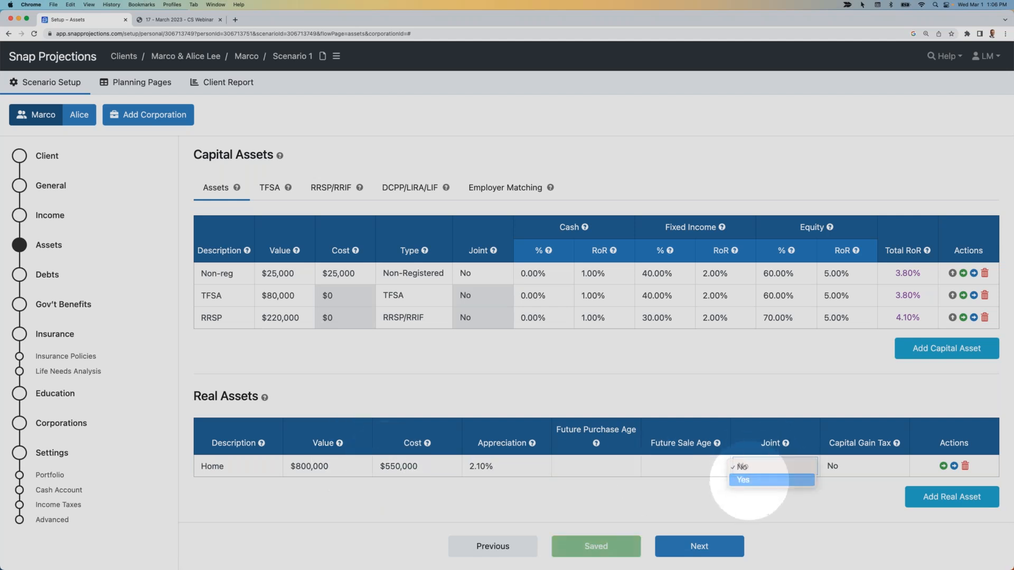
pyautogui.click(746, 480)
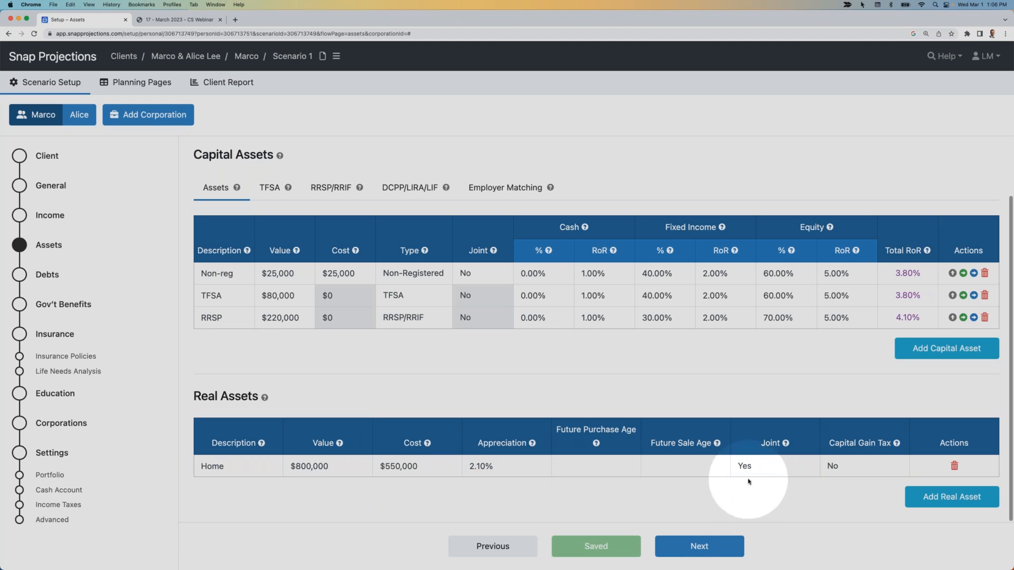
pyautogui.click(702, 546)
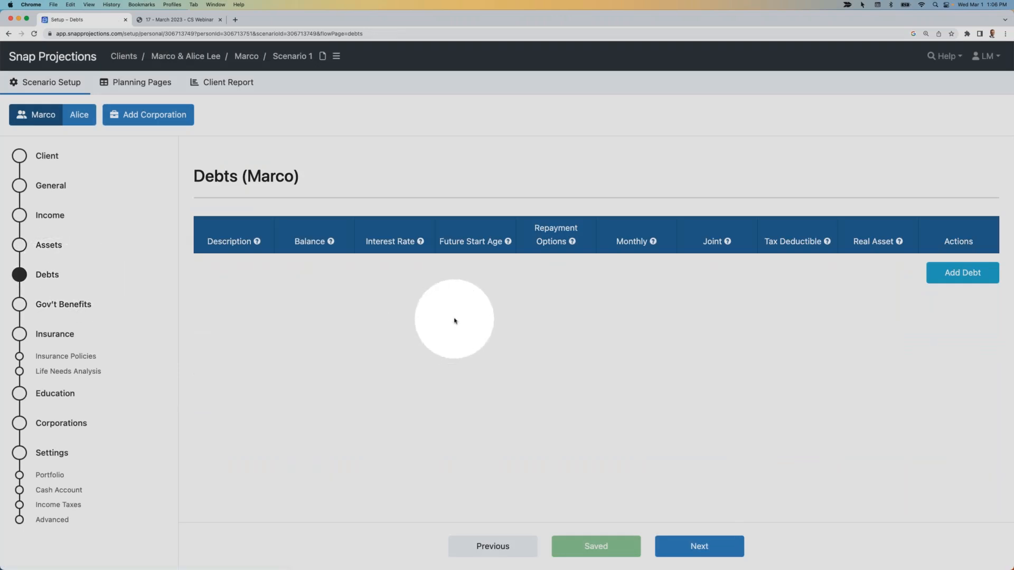
# On the Gov't Benefits page, set the client's CPP Percent of Maximum to 80%.
pyautogui.click(682, 544)
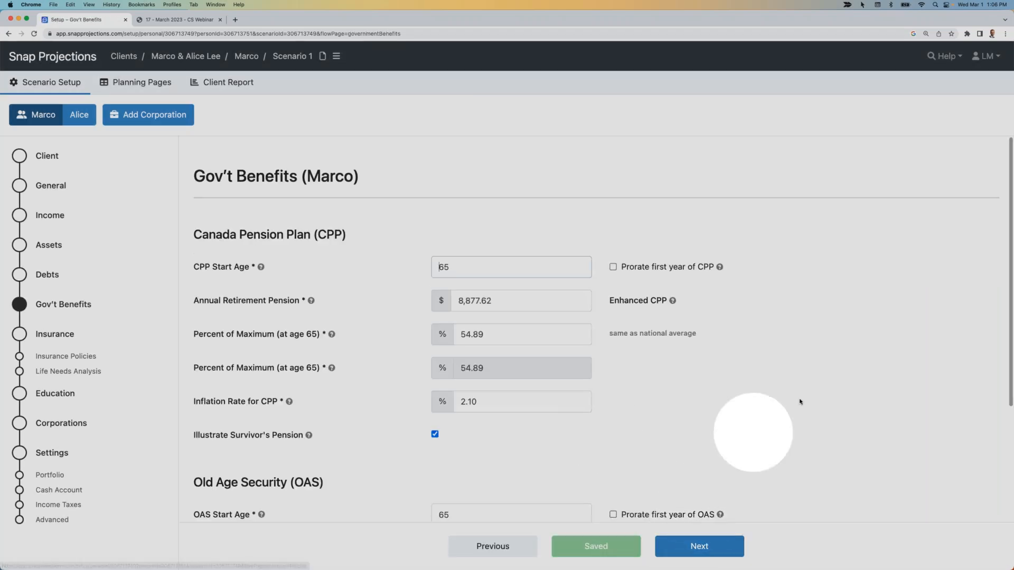
pyautogui.scroll(-1, 800, 402)
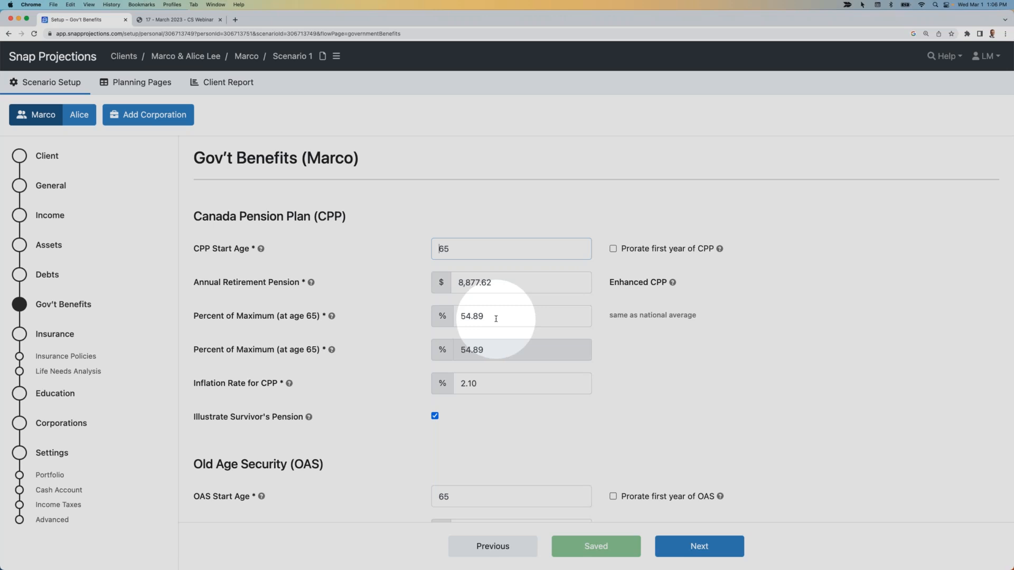
pyautogui.click(496, 319)
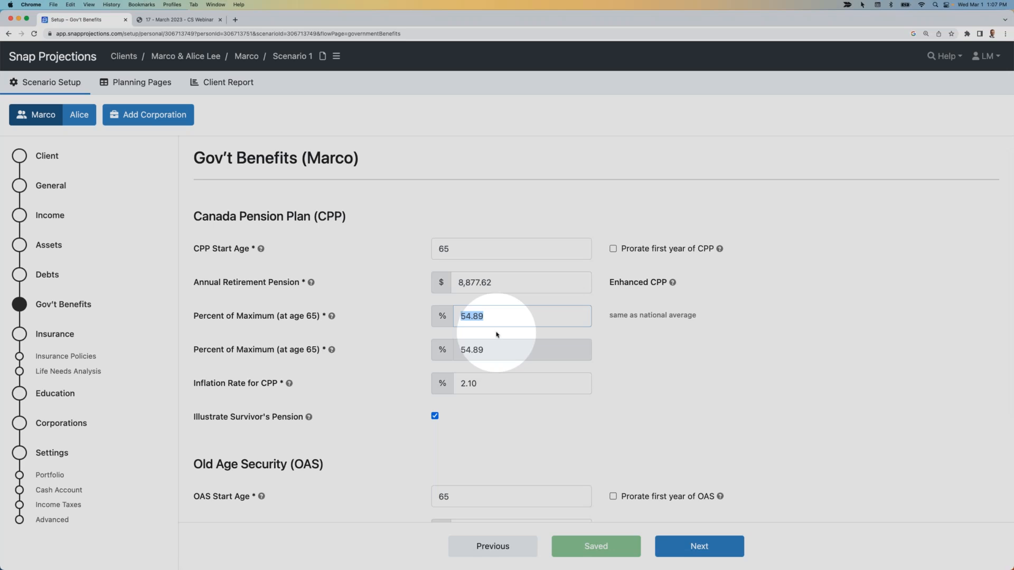
pyautogui.write('80')
pyautogui.click(607, 351)
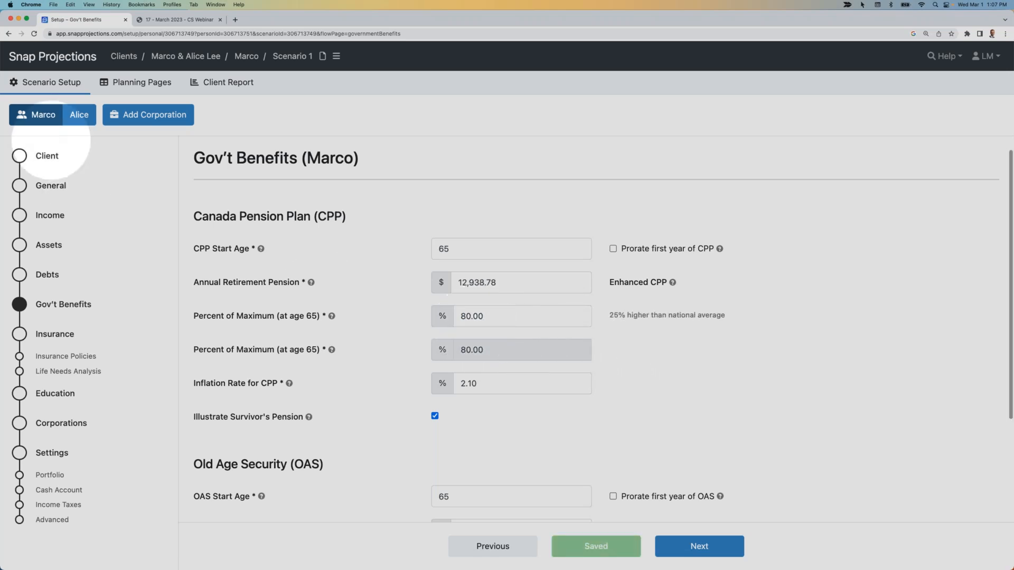
# Switch to the spouse's government benefits and set CPP Percent of Maximum to 80%.
pyautogui.click(80, 117)
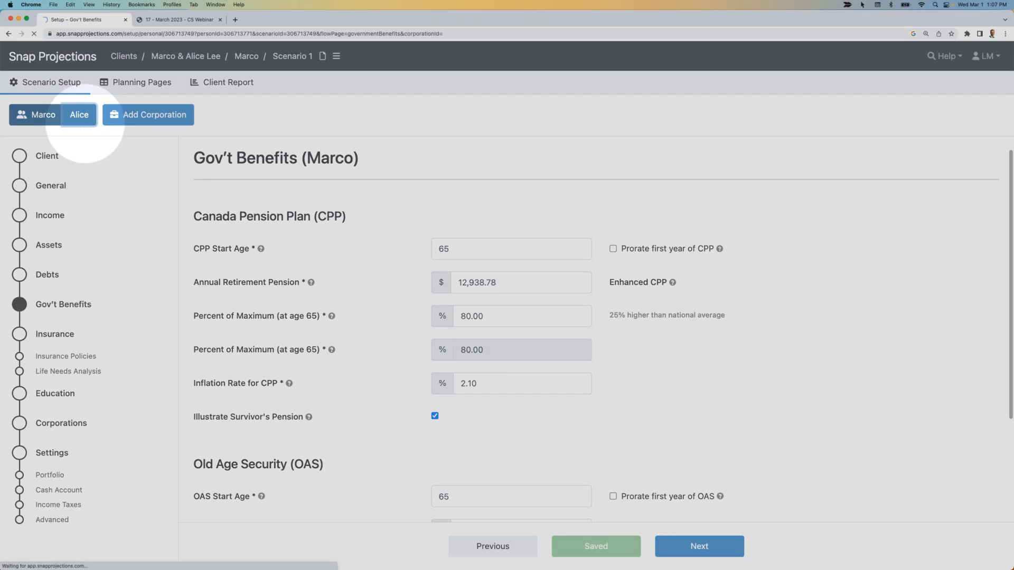
pyautogui.doubleClick(480, 336)
pyautogui.write('80')
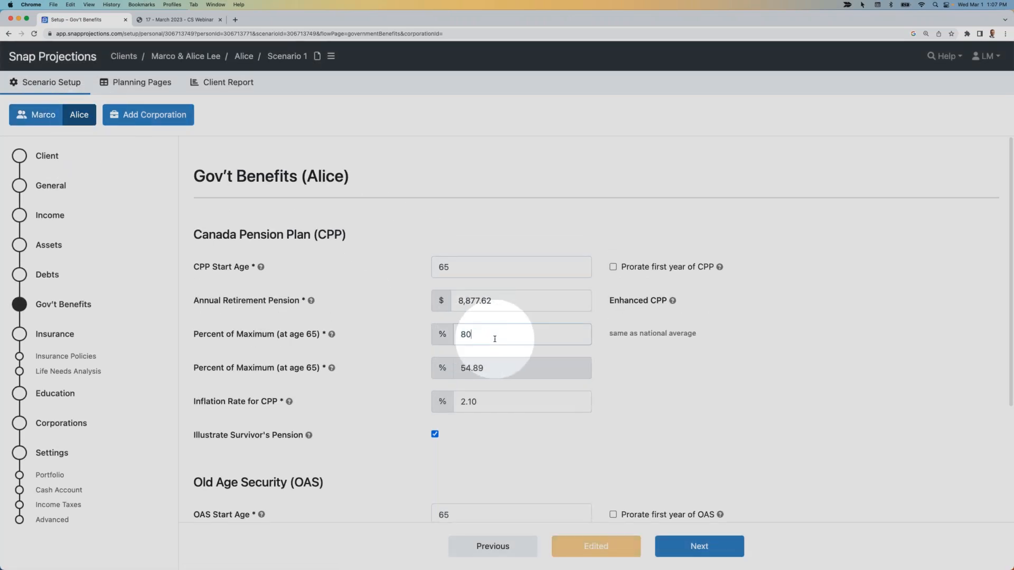
pyautogui.click(654, 374)
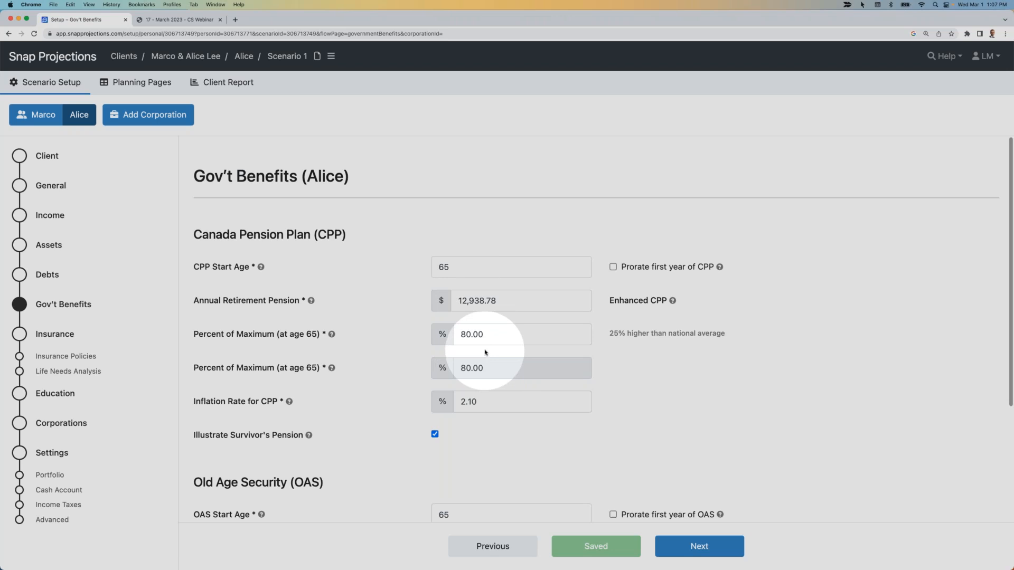
pyautogui.scroll(-3, 483, 351)
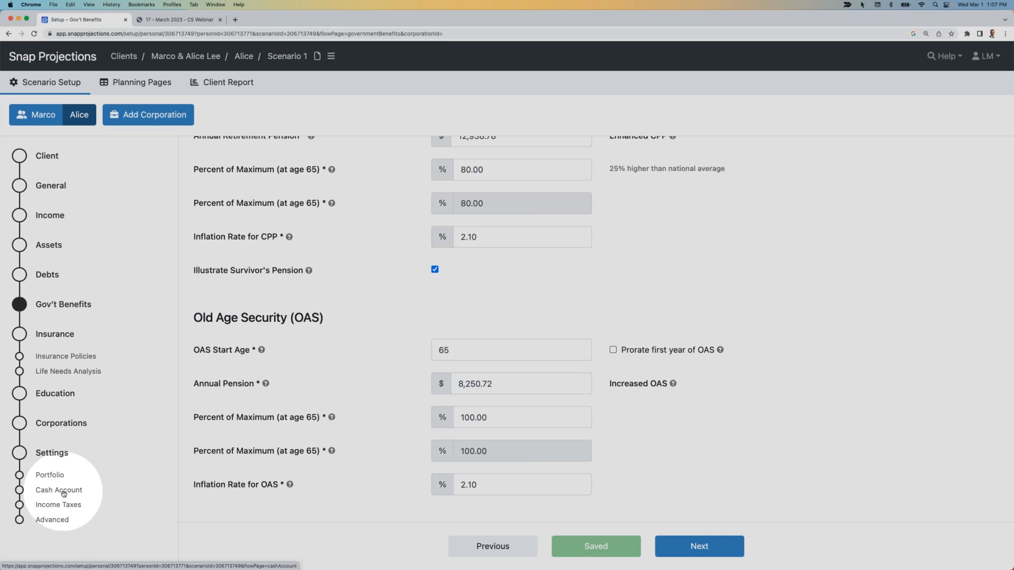
pyautogui.click(144, 82)
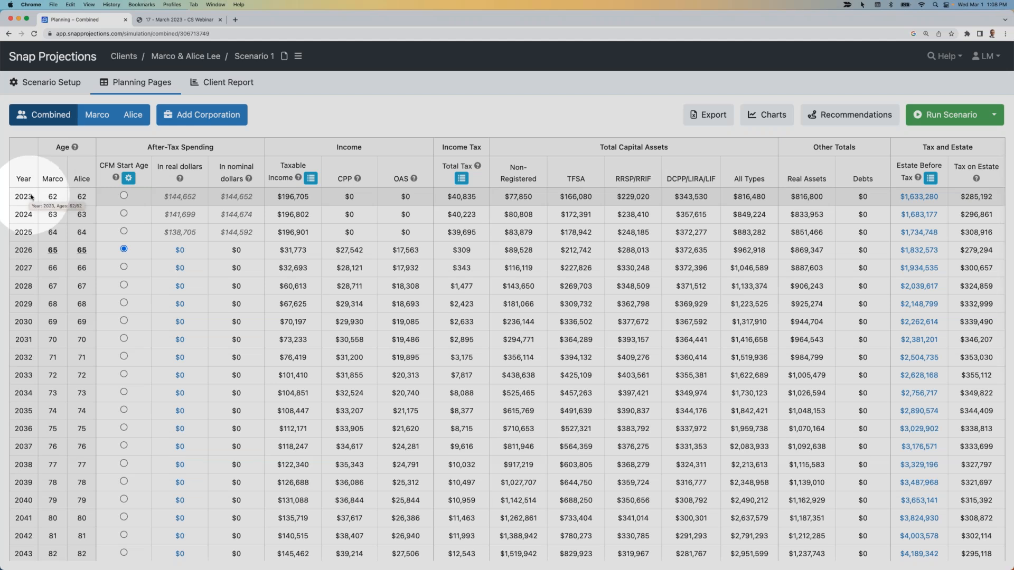
# Switch the planning table to the client's individual year-by-year view.
pyautogui.click(99, 118)
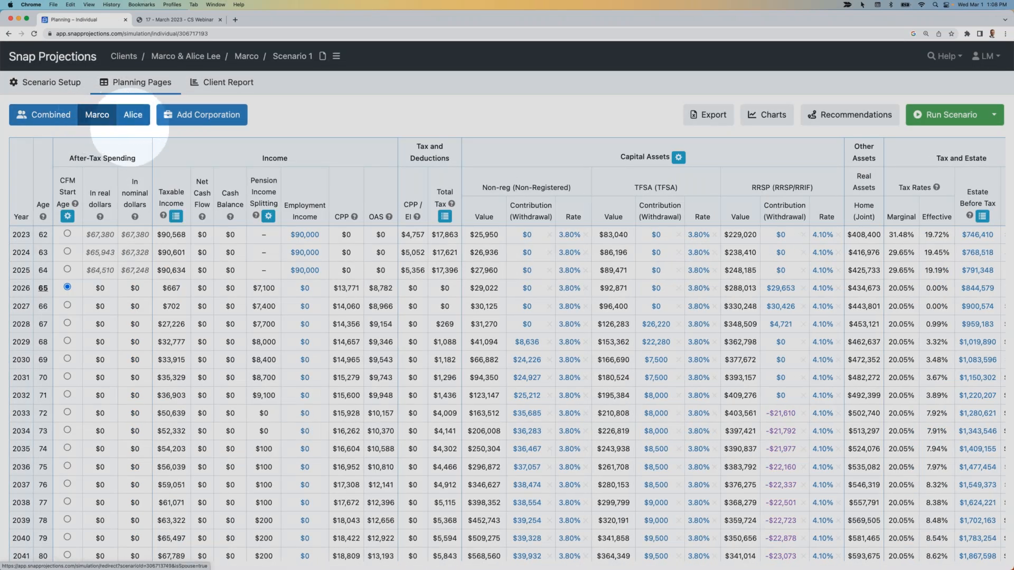
# Copy the 2023 employment income down until age 64, indexed at 2.10%.
pyautogui.click(305, 236)
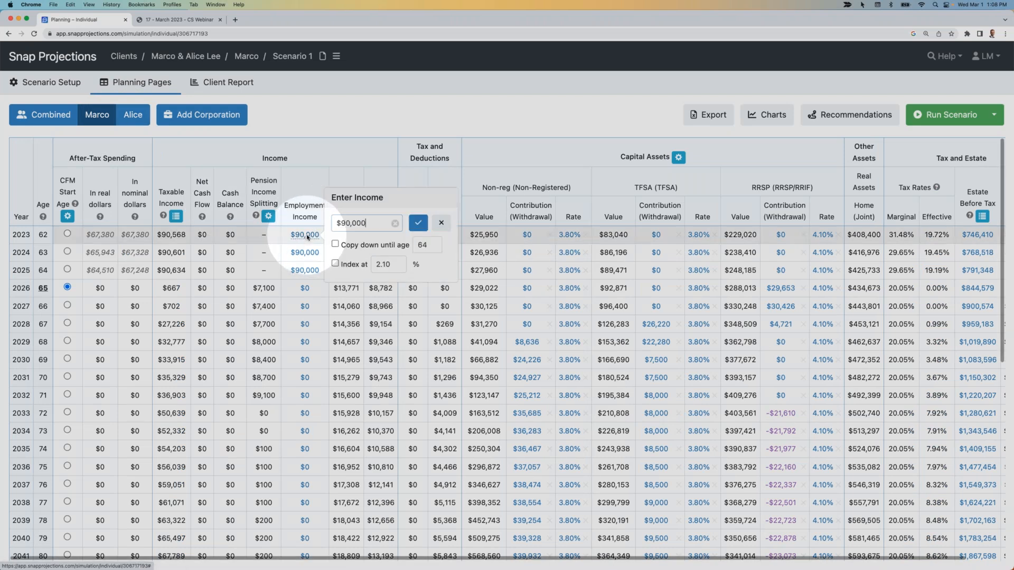
pyautogui.click(344, 246)
pyautogui.click(335, 264)
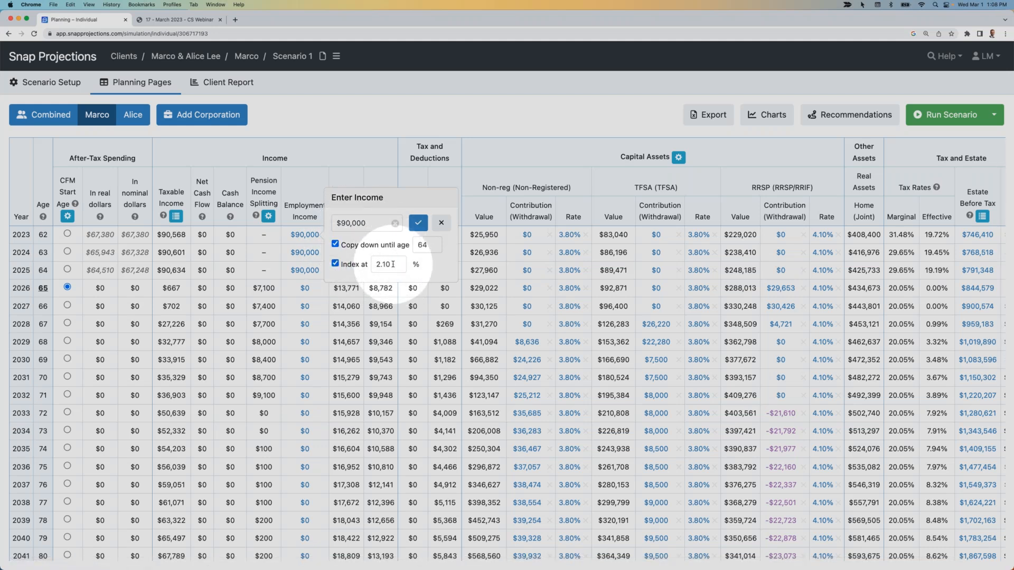
pyautogui.click(418, 222)
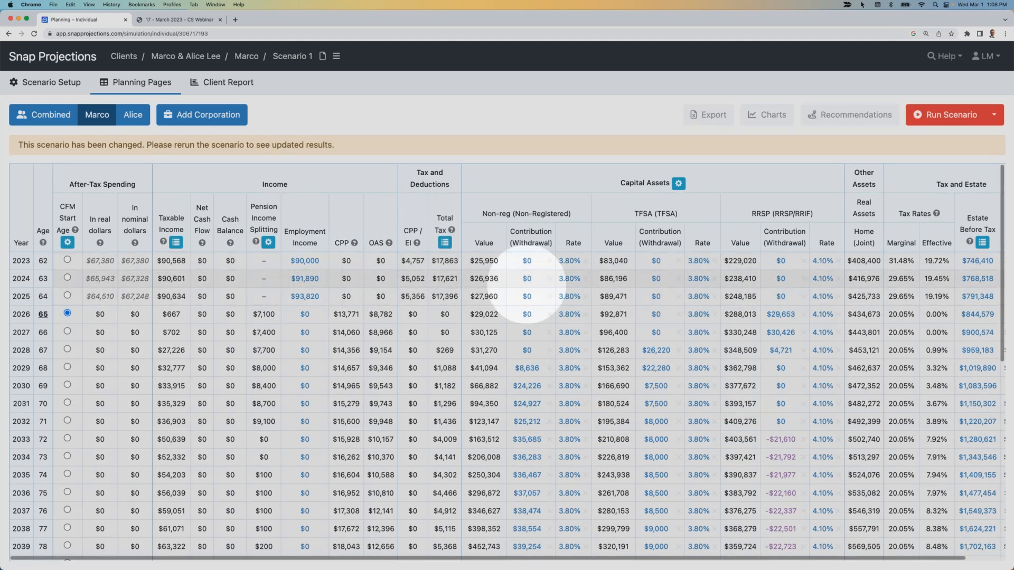
# Set a $6,500 TFSA contribution for 2023, copied down until age 64.
pyautogui.click(655, 261)
pyautogui.click(690, 241)
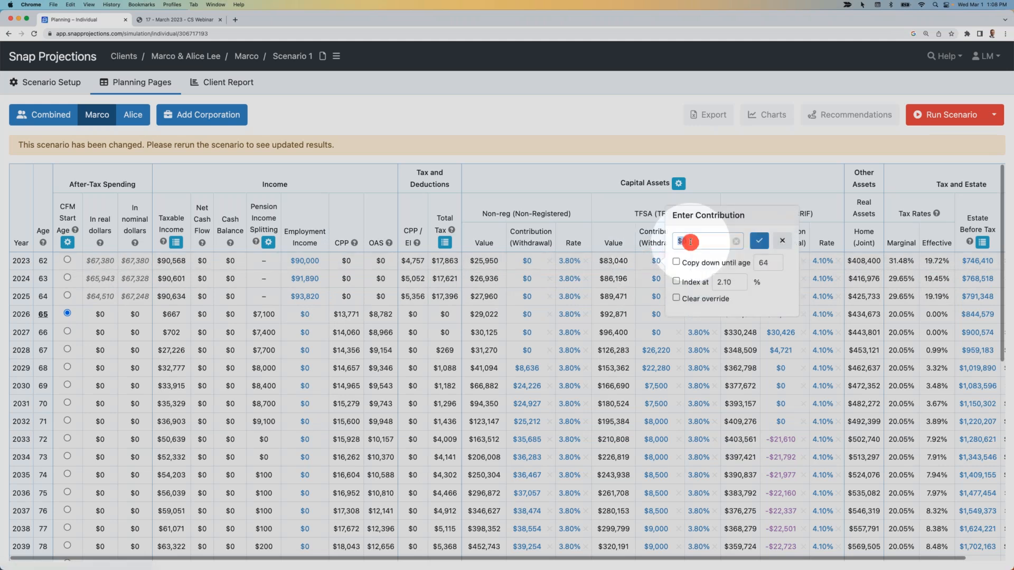
pyautogui.write('6500')
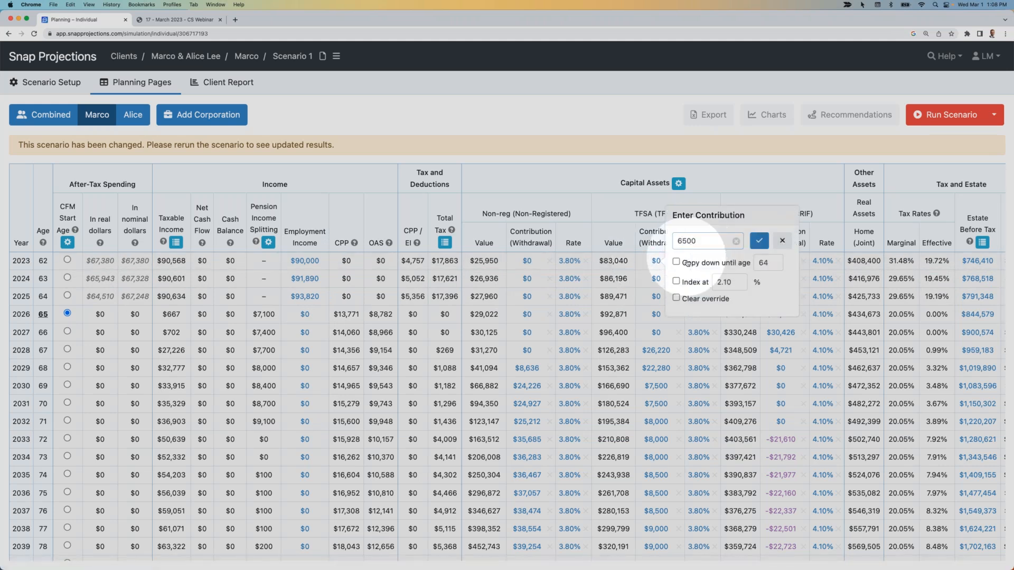
pyautogui.click(676, 262)
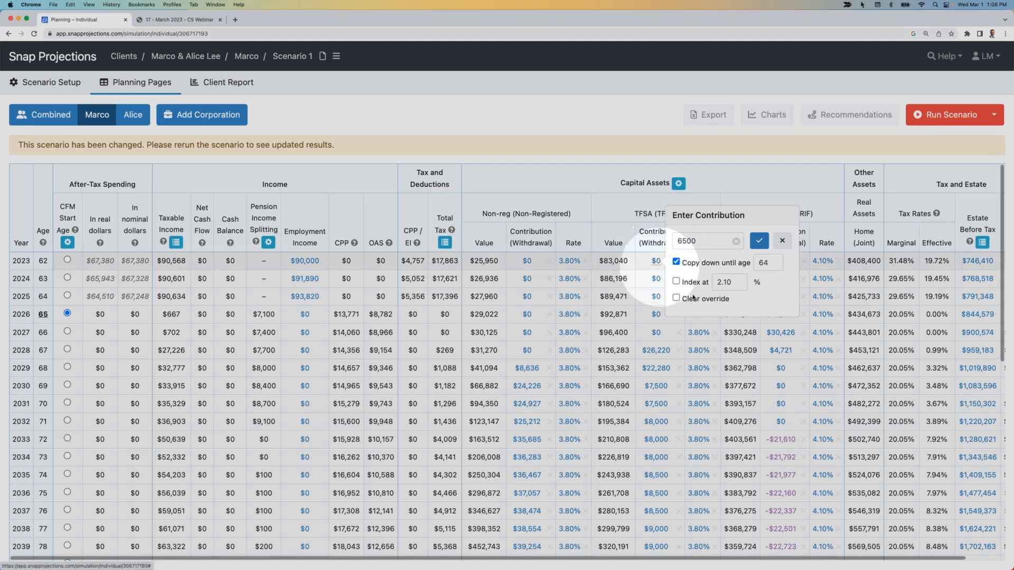
pyautogui.click(759, 241)
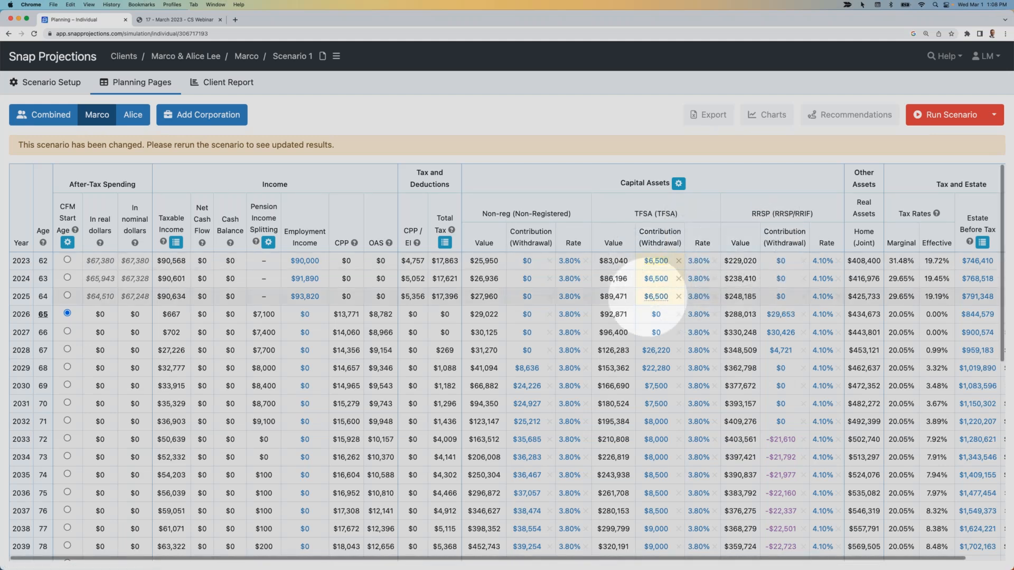
# Set a $10,000 RRSP contribution copied down until age 64, and rerun the scenario.
pyautogui.click(781, 261)
pyautogui.press('BackSpace')
pyautogui.press('BackSpace')
pyautogui.write('10000')
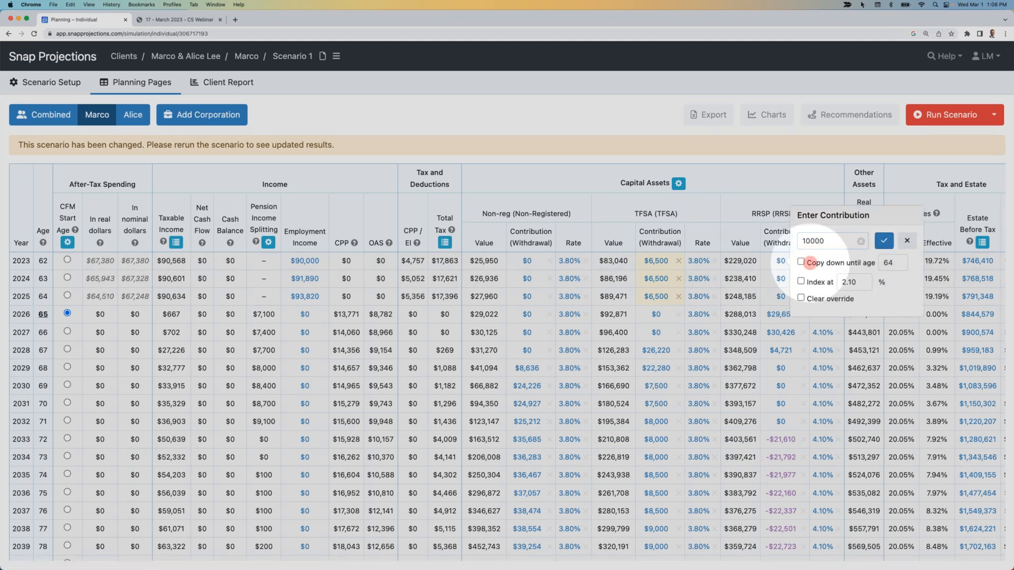
pyautogui.click(829, 263)
pyautogui.click(883, 241)
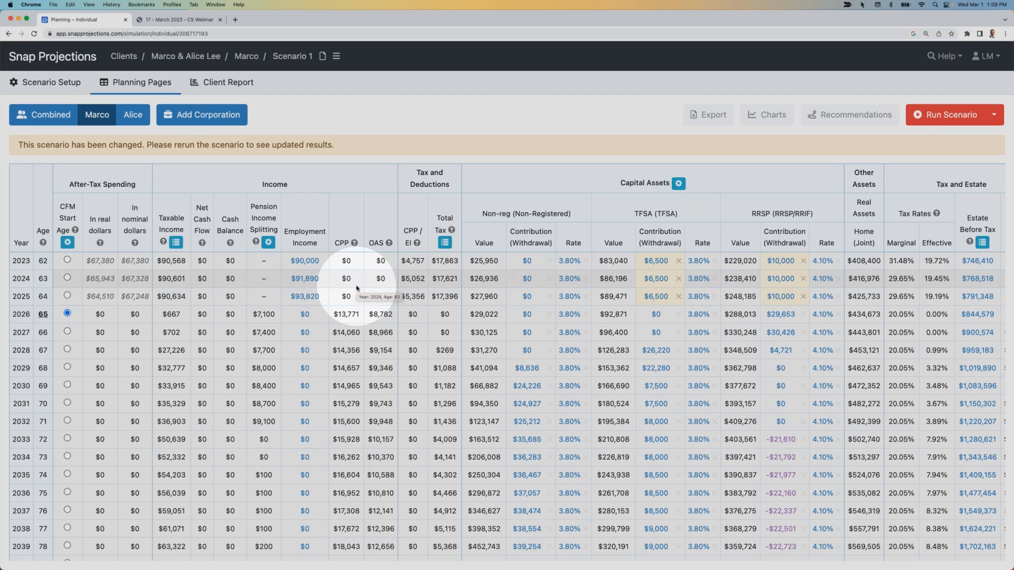
pyautogui.click(944, 117)
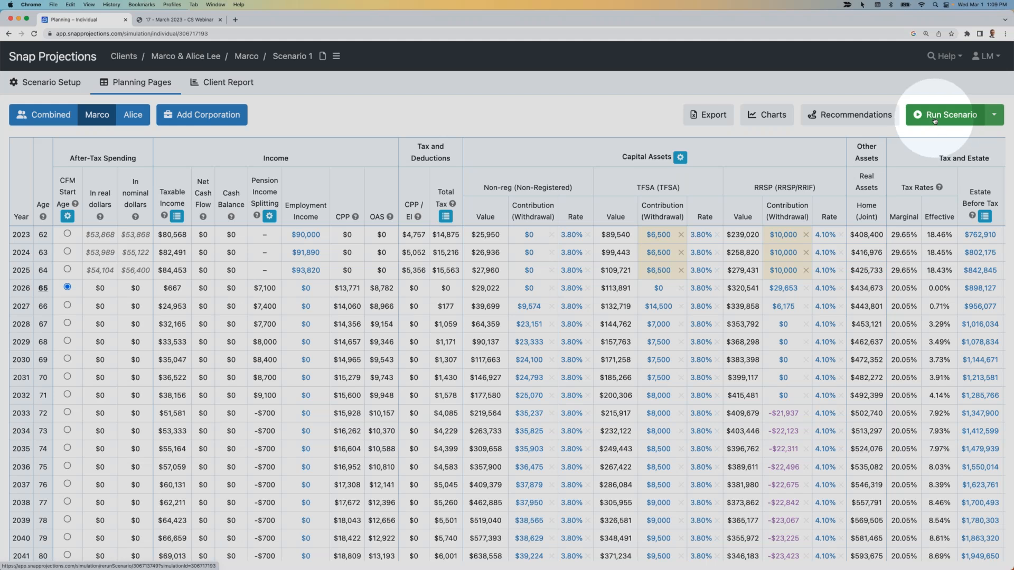
# Confirm Alice's indexed $105,000 employment income entry for 2023.
pyautogui.click(134, 118)
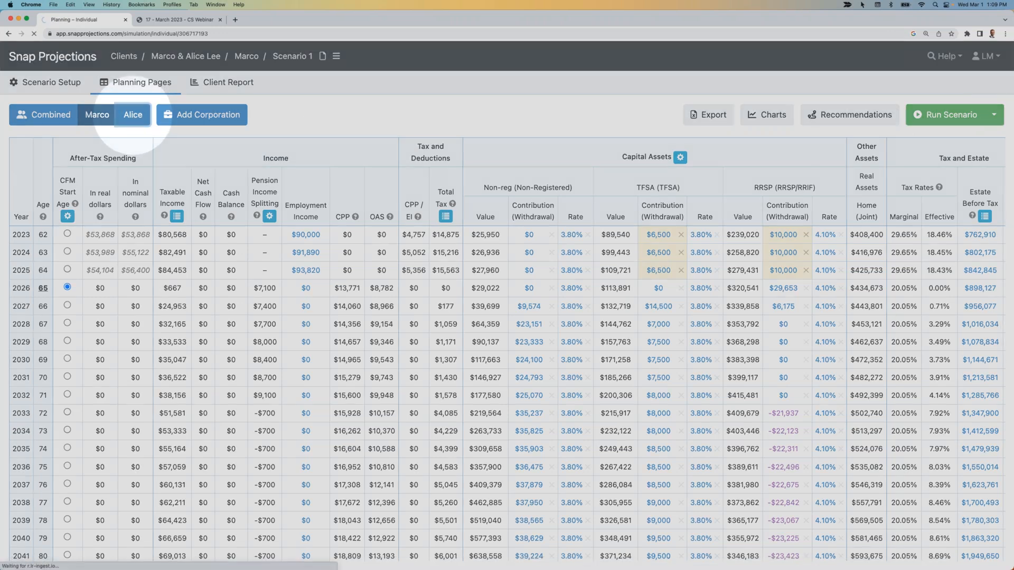
pyautogui.click(298, 236)
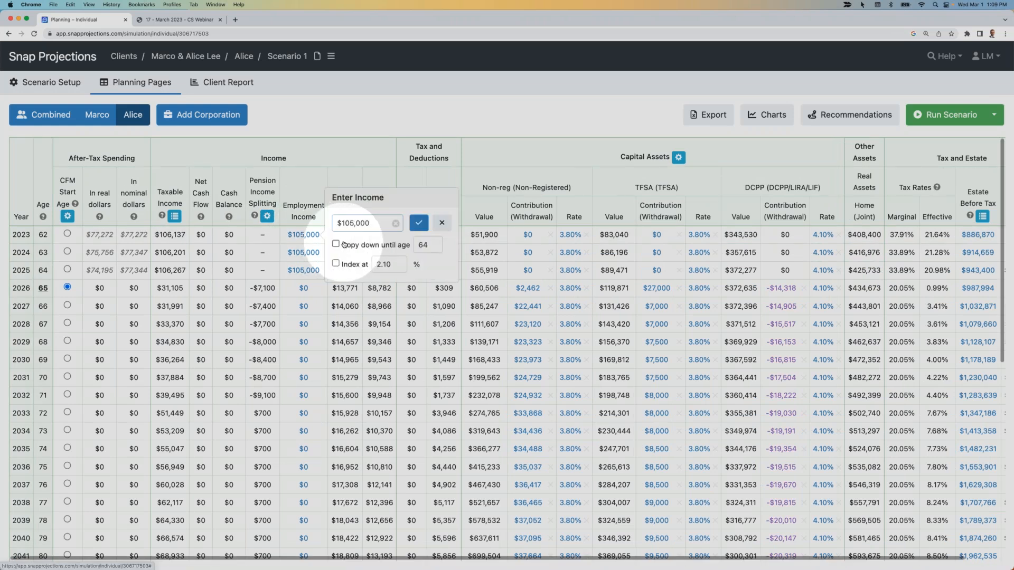
pyautogui.click(419, 223)
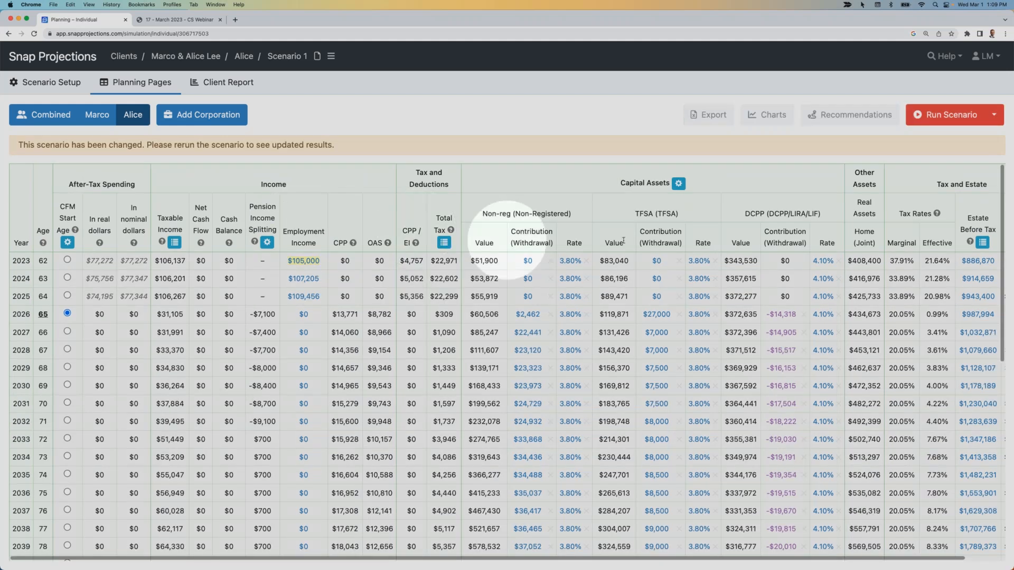
# Set Alice's TFSA contribution to $6,500 for 2023–2025, rerun the scenario, and view Combined.
pyautogui.click(657, 261)
pyautogui.doubleClick(686, 241)
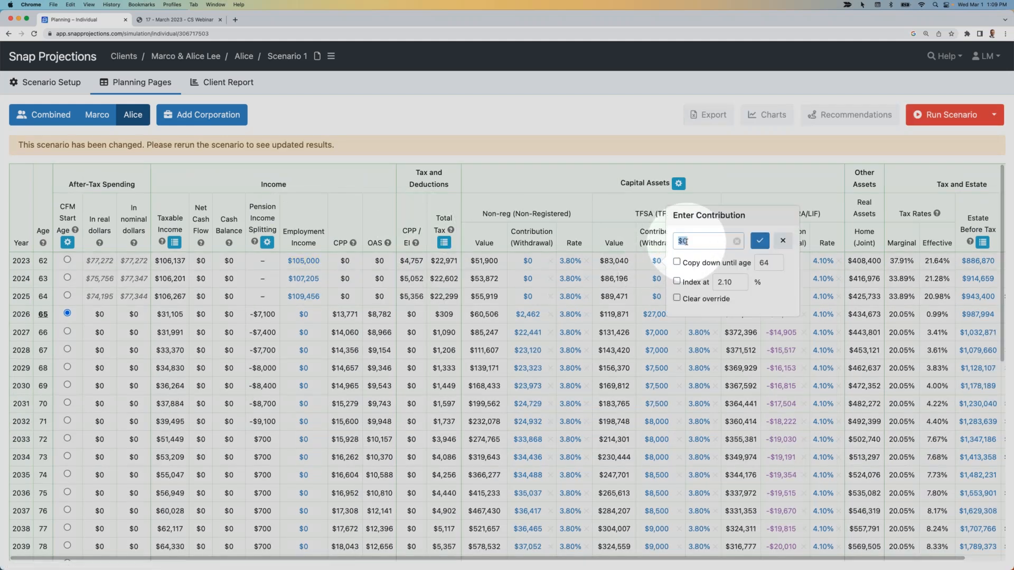
pyautogui.write('650')
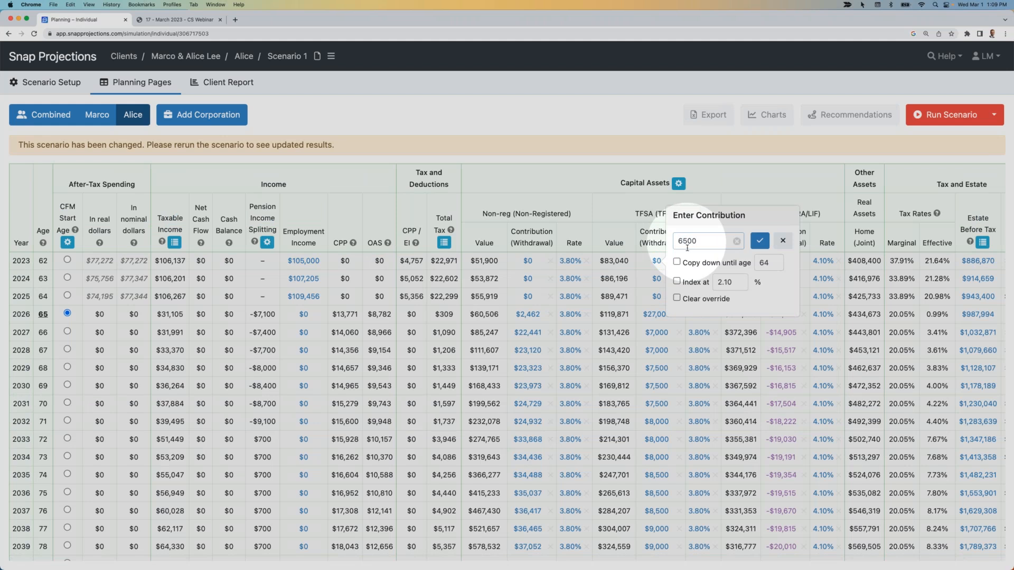
pyautogui.write('0')
pyautogui.click(760, 241)
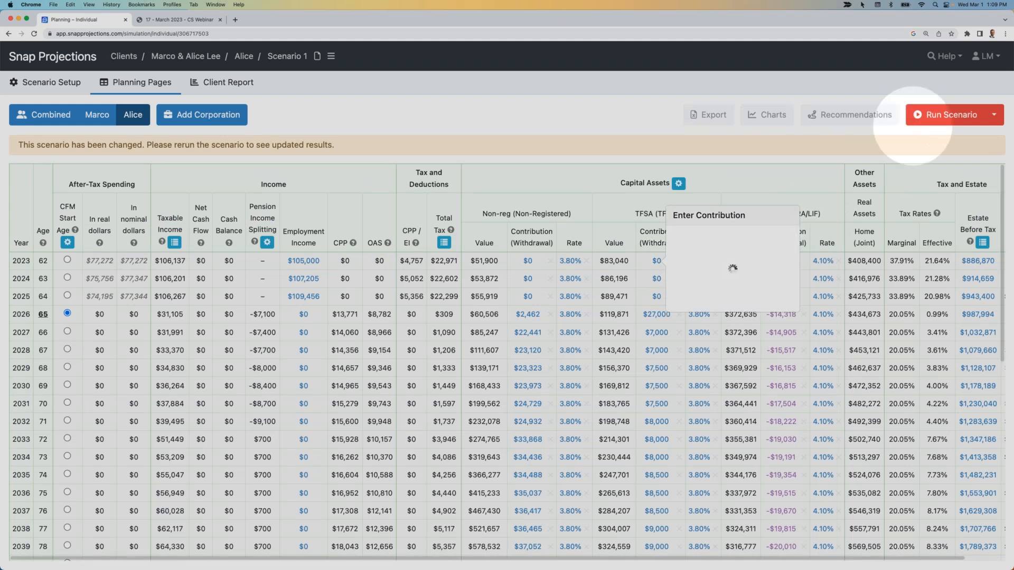
pyautogui.click(934, 116)
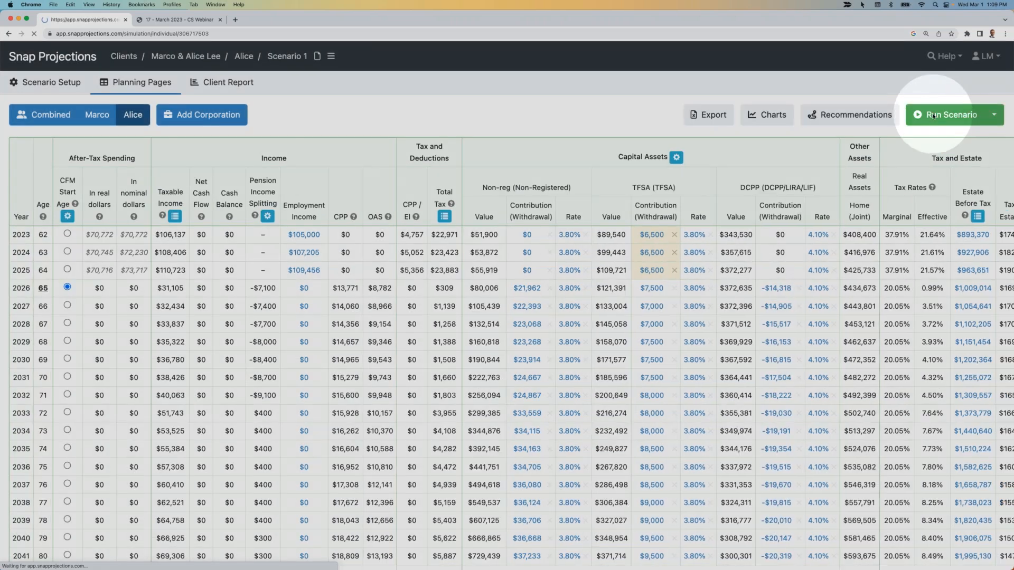
pyautogui.click(48, 115)
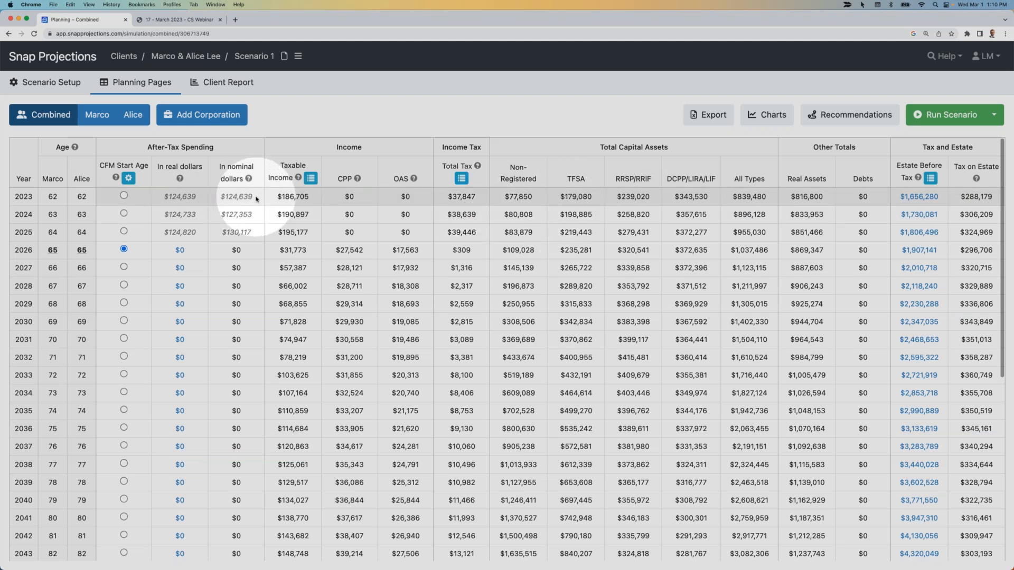
pyautogui.moveTo(256, 198)
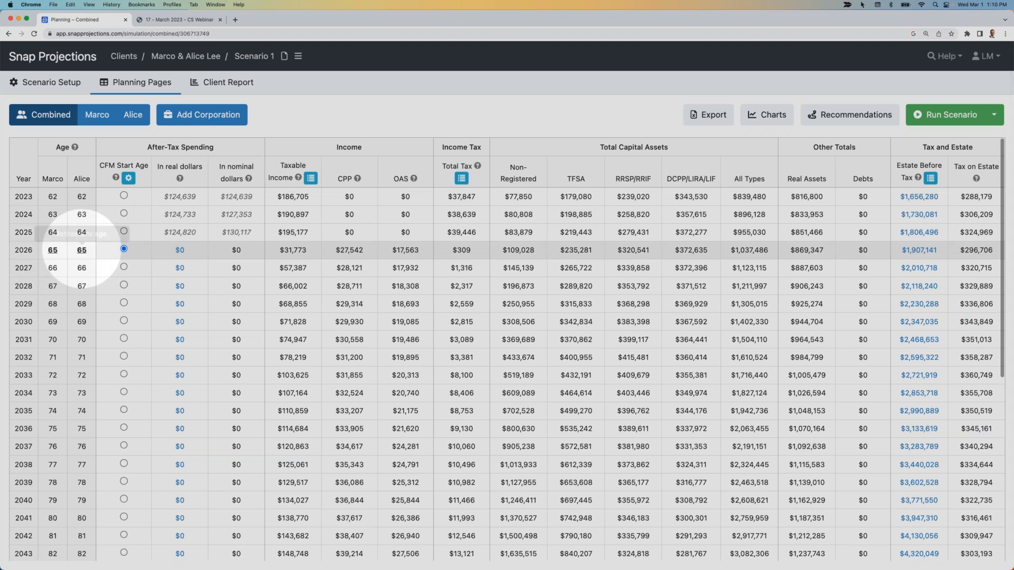
# Enter $105,000 as 2026 after-tax spending in real dollars, copied down to age 100.
pyautogui.moveTo(182, 253)
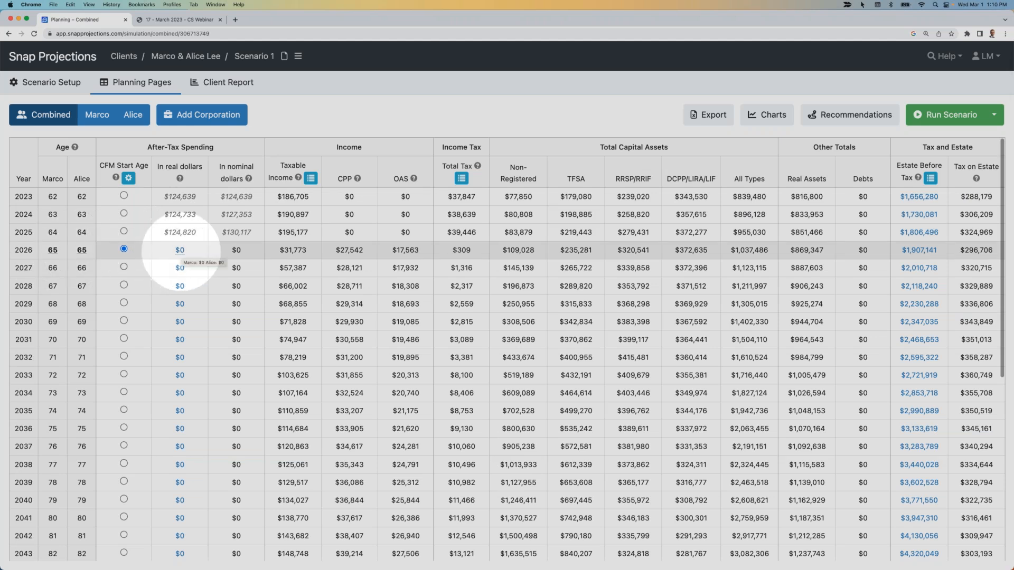
pyautogui.click(181, 252)
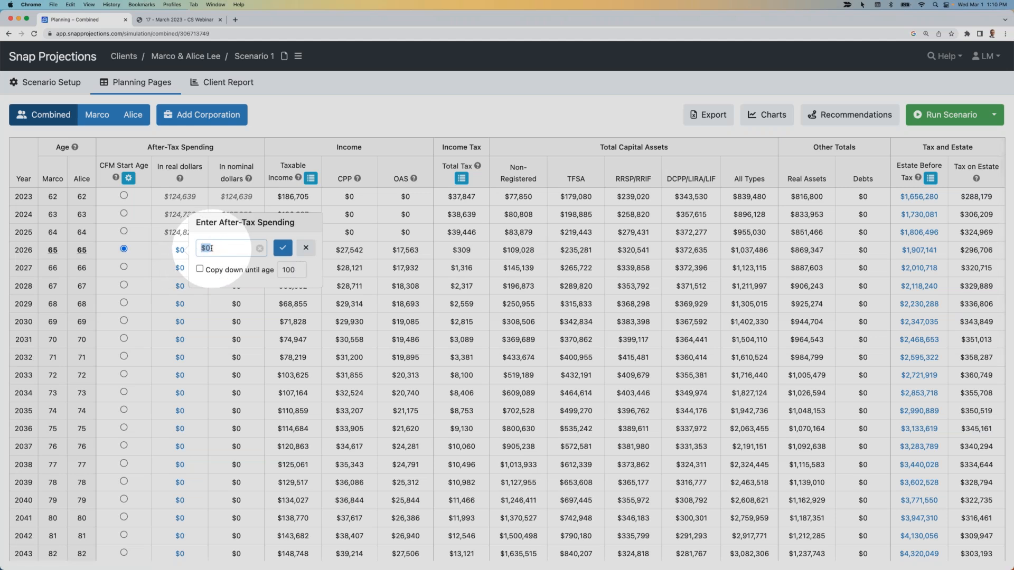
pyautogui.write('105000')
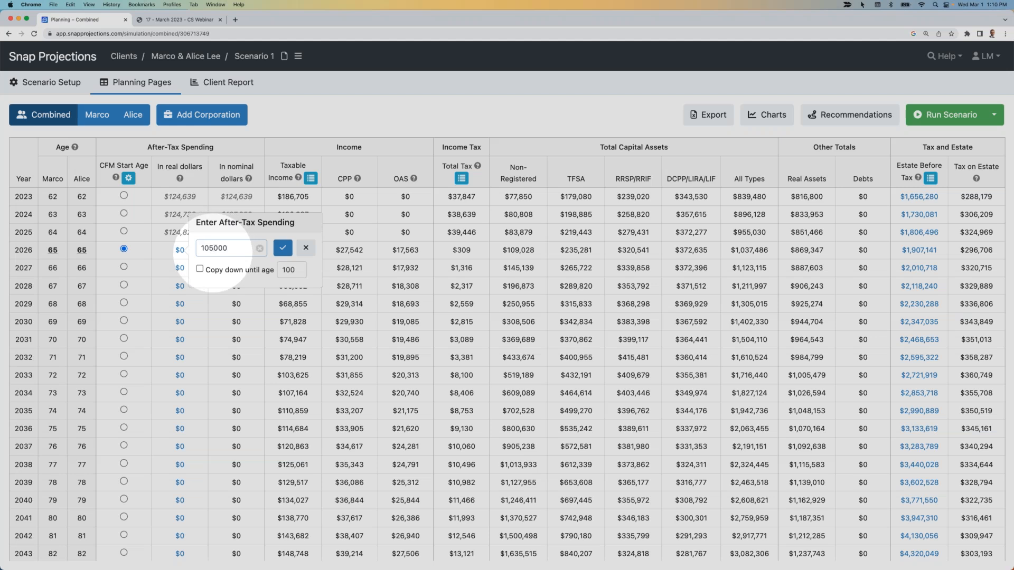
pyautogui.click(199, 269)
pyautogui.click(282, 247)
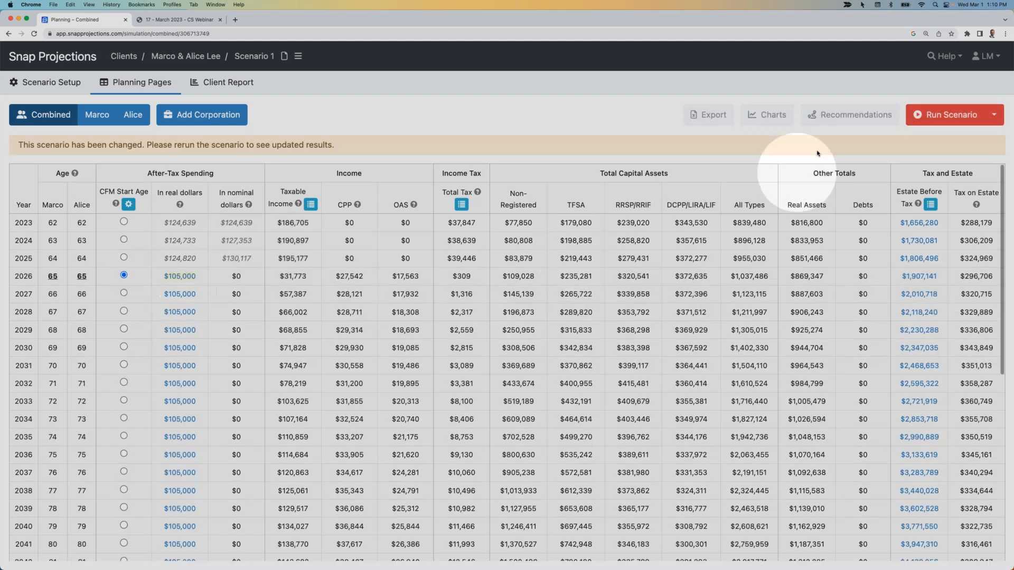
# Rerun the scenario and review the per-person breakdowns behind the spending figures.
pyautogui.click(946, 115)
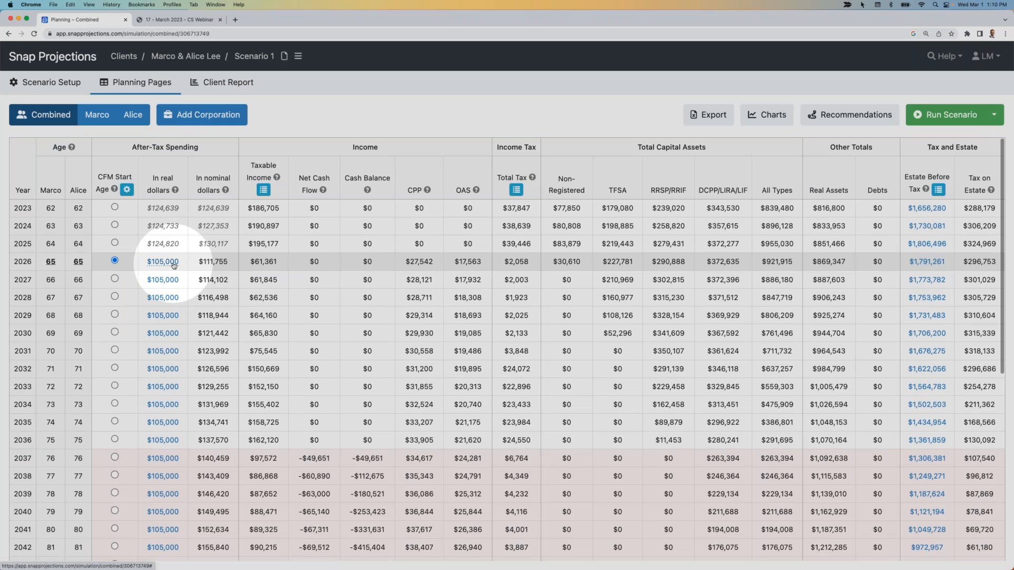
pyautogui.moveTo(174, 267)
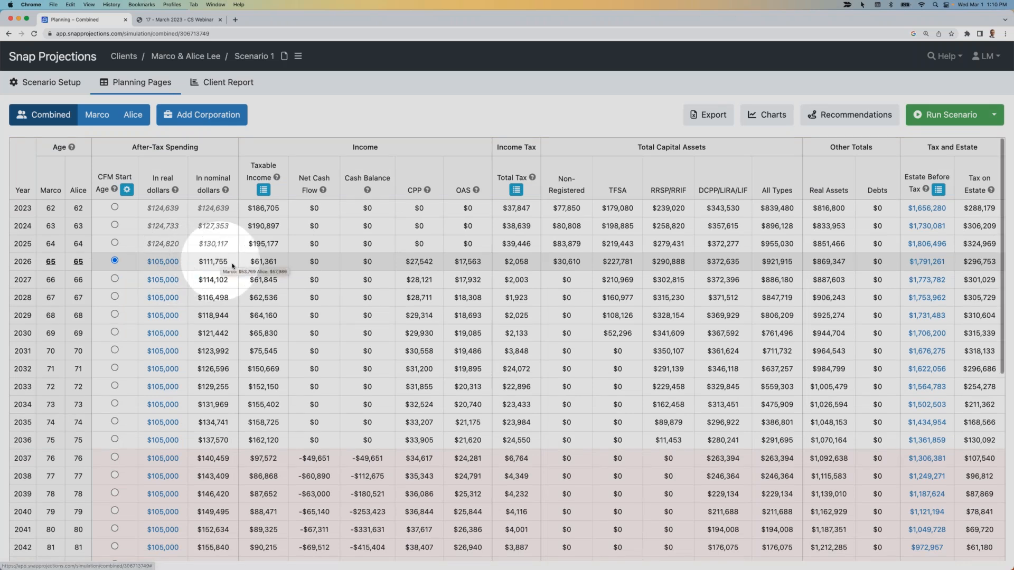
pyautogui.moveTo(230, 266)
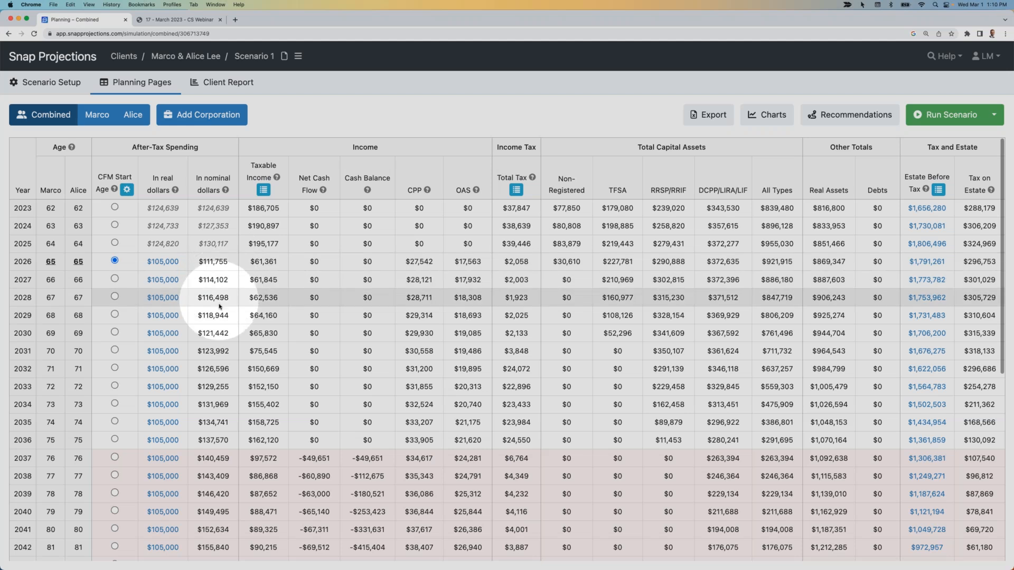
pyautogui.moveTo(215, 374)
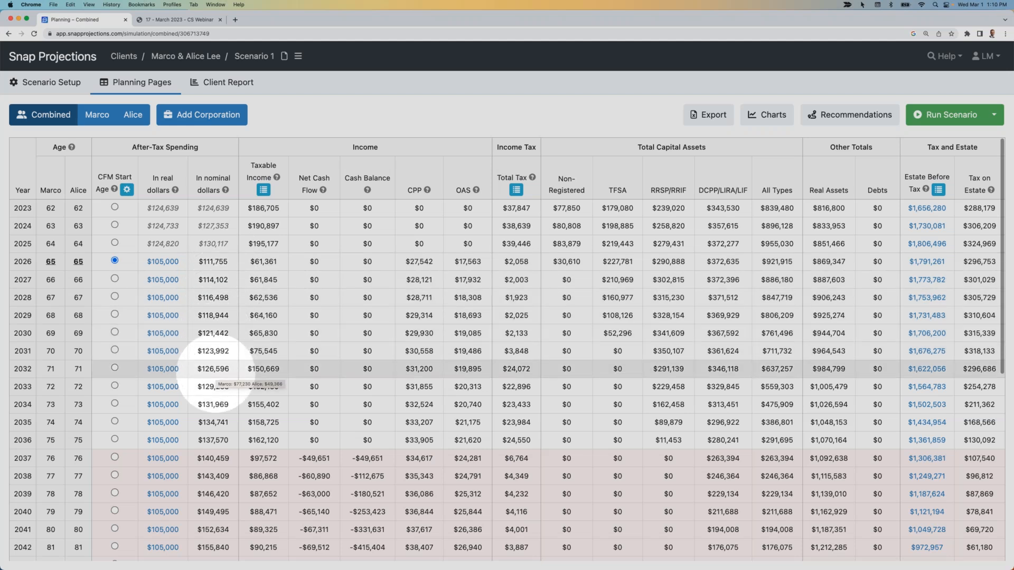
pyautogui.moveTo(217, 404)
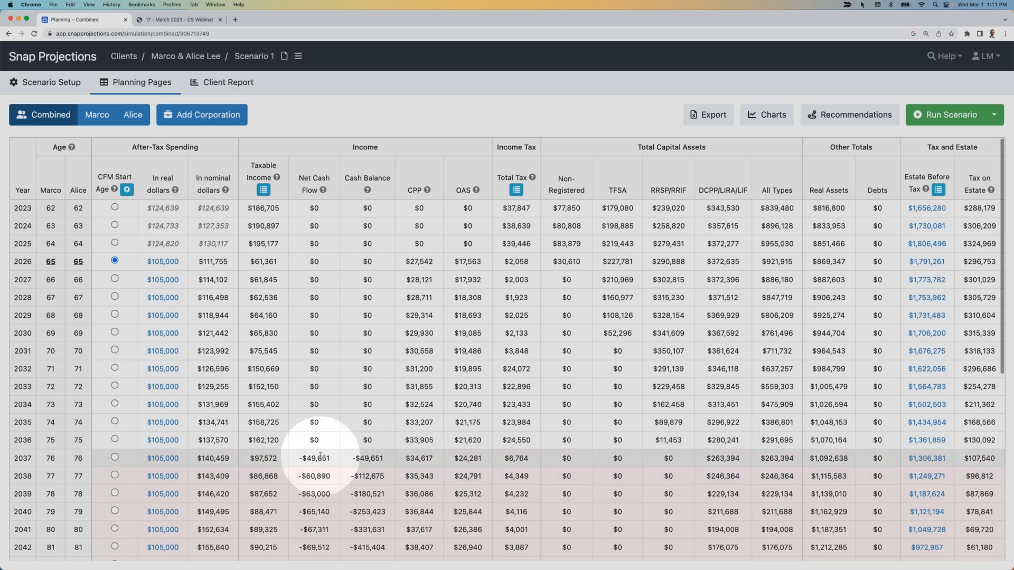
pyautogui.click(769, 119)
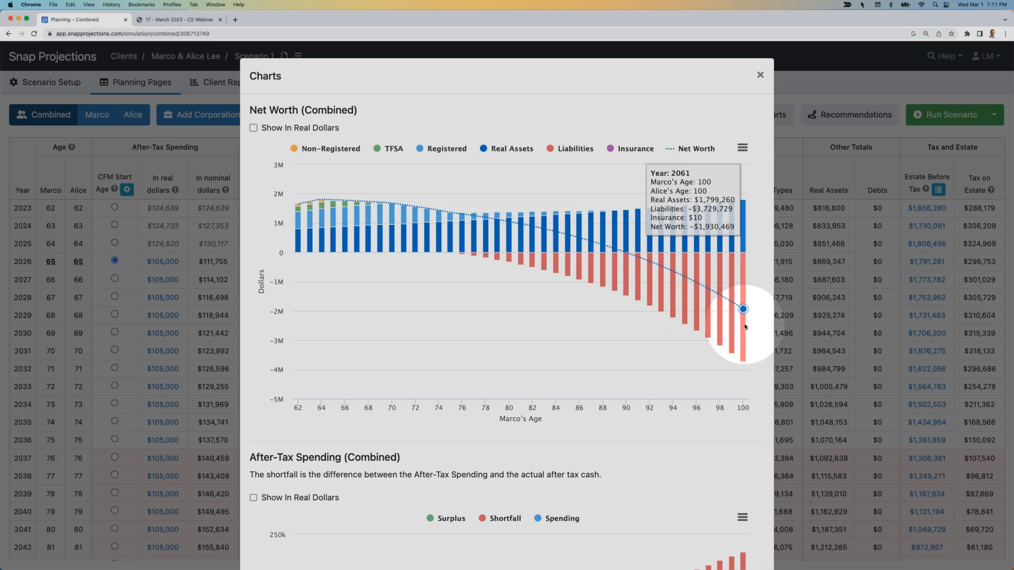
pyautogui.scroll(-6, 745, 327)
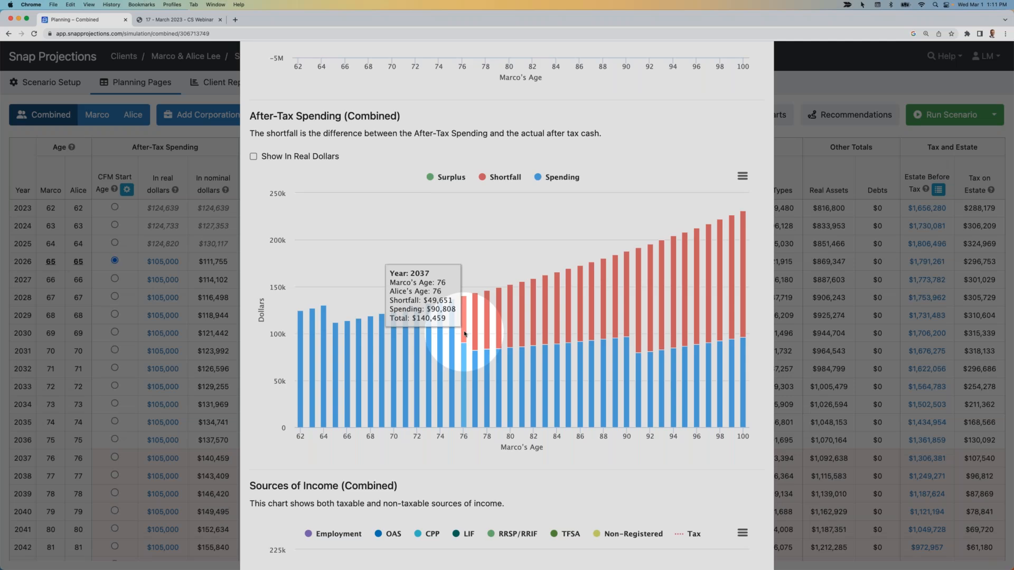
pyautogui.click(849, 340)
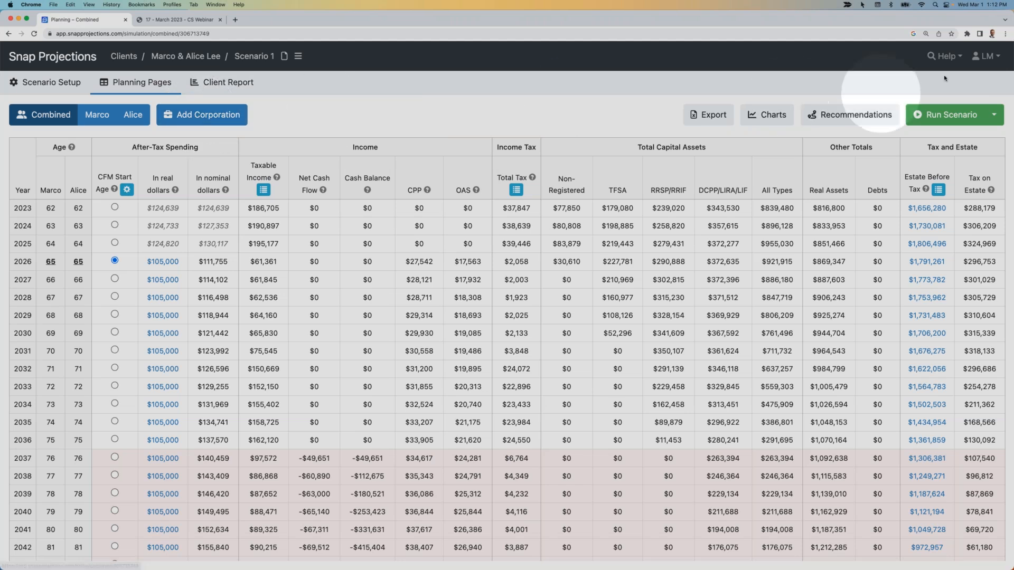
# Create a new corporation and save its name as 'Holding Company'.
pyautogui.click(989, 58)
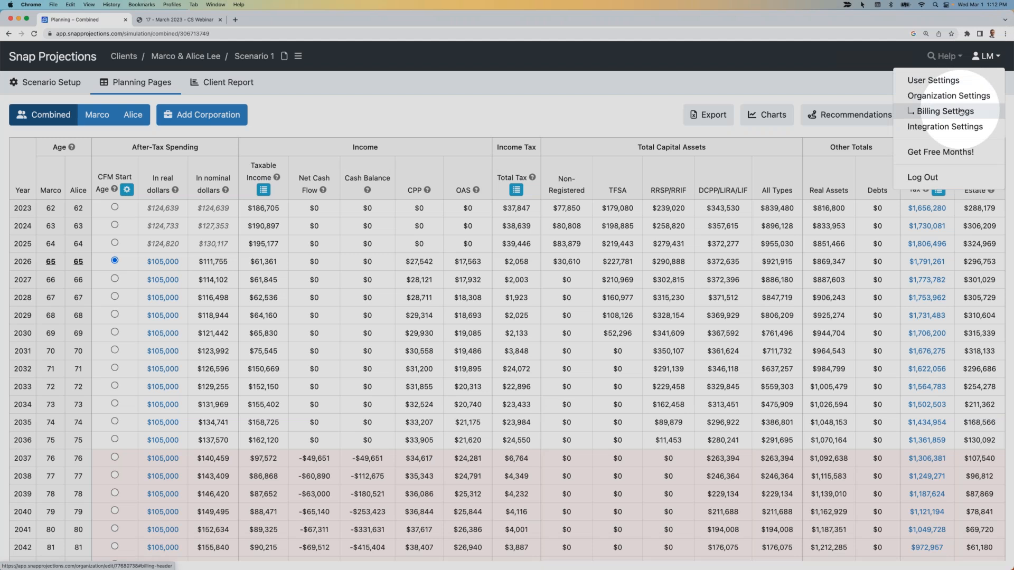
pyautogui.click(516, 106)
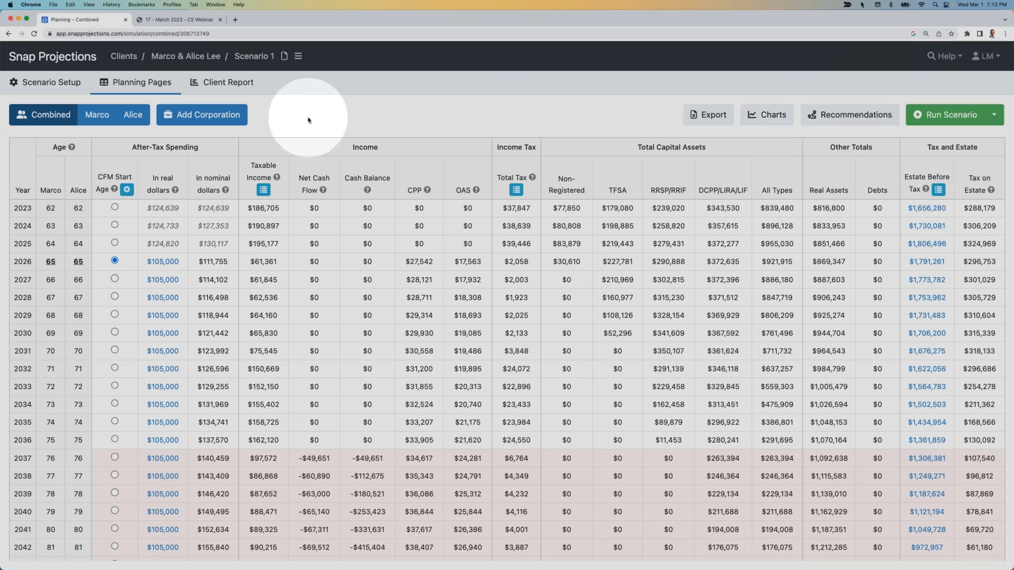
pyautogui.click(233, 116)
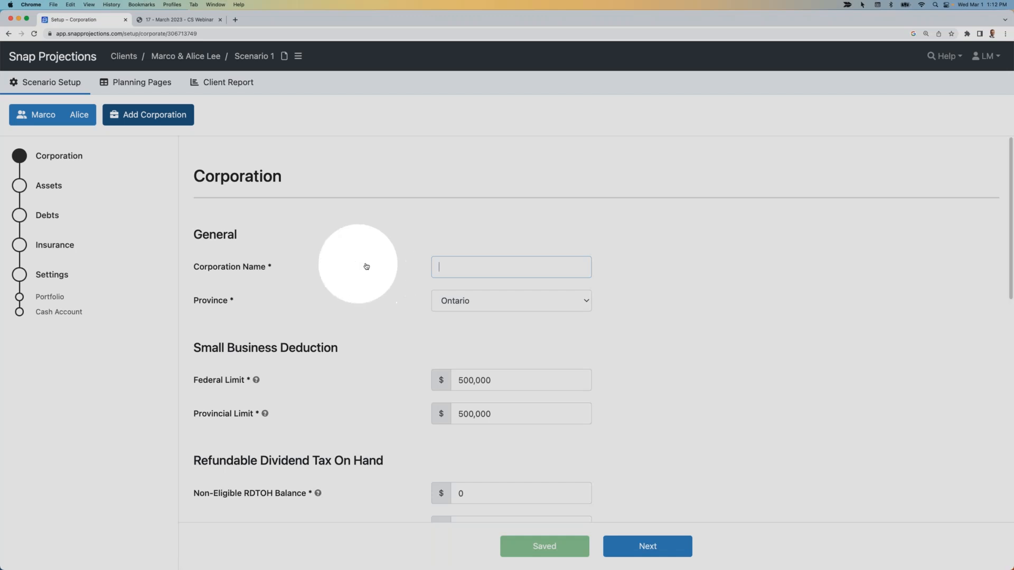
pyautogui.write('Holding')
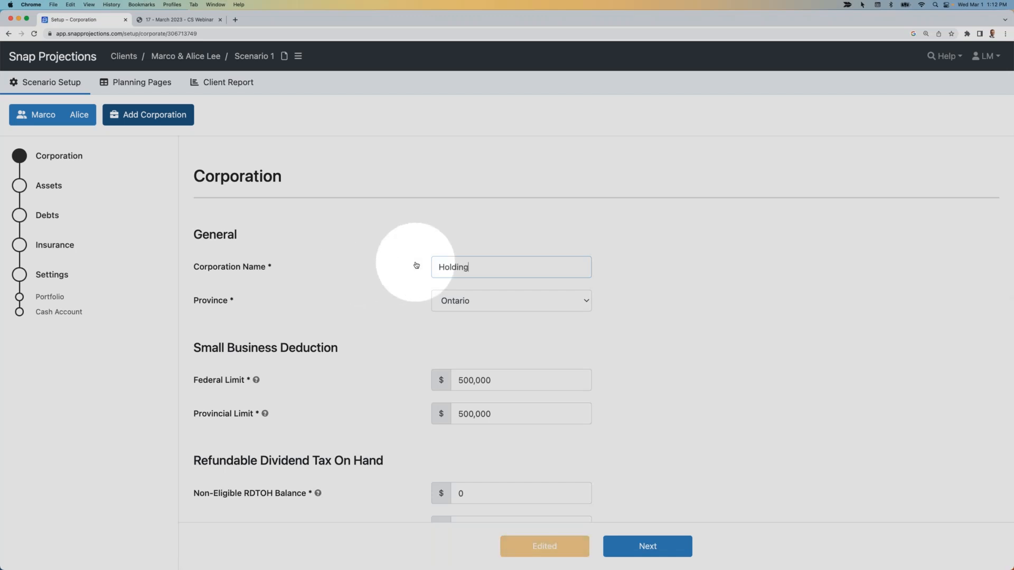
pyautogui.write(' Company')
pyautogui.click(416, 236)
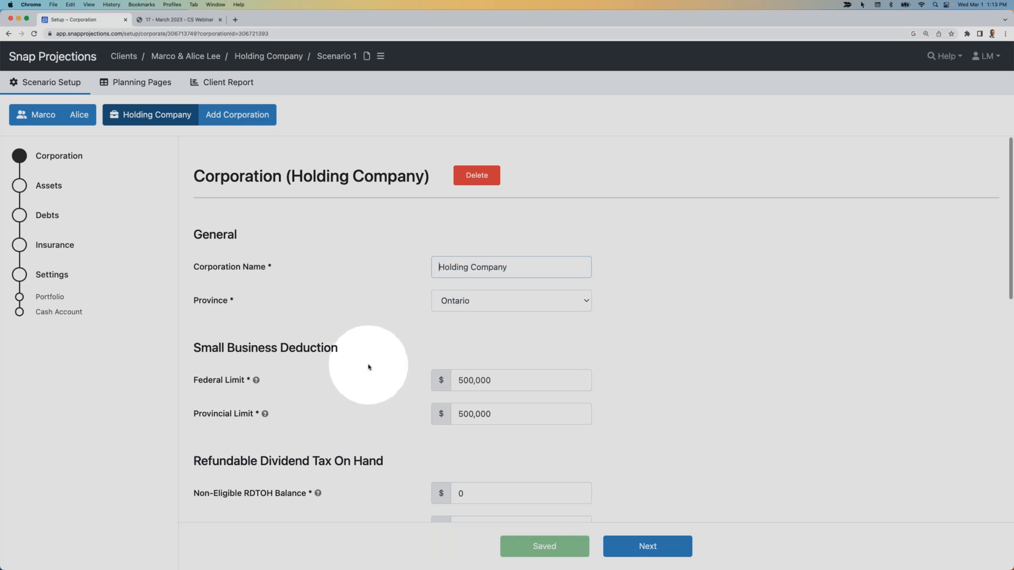
# Enter 50,000 as Holding Company's Non-Eligible RDTOH Balance.
pyautogui.scroll(-3, 370, 366)
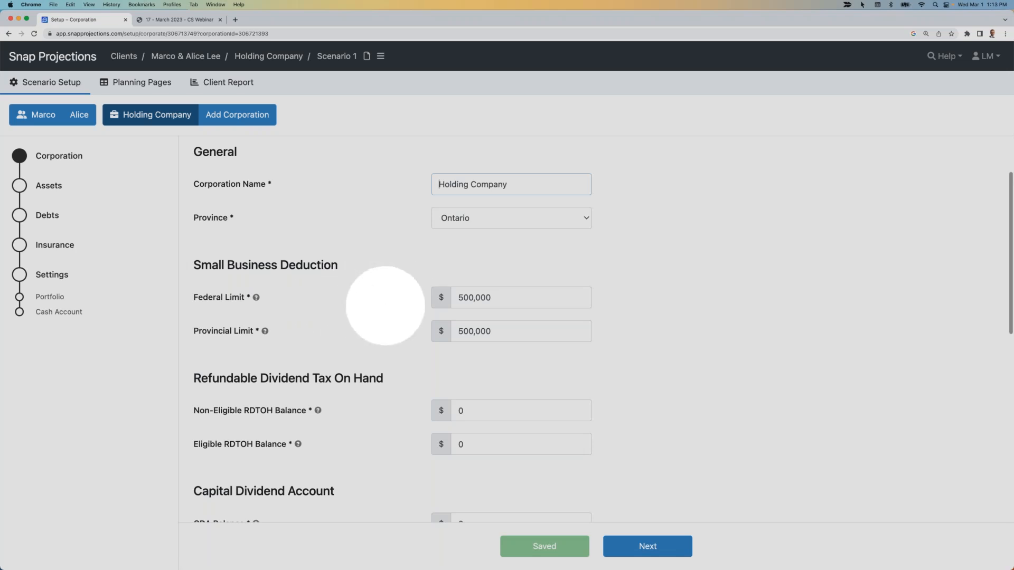
pyautogui.scroll(-2, 386, 306)
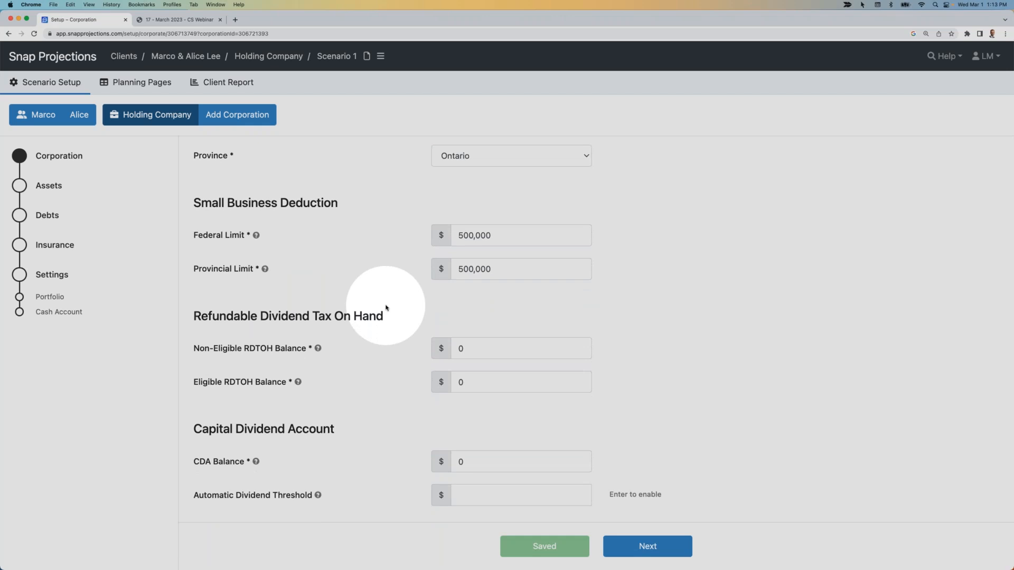
pyautogui.scroll(-2, 386, 308)
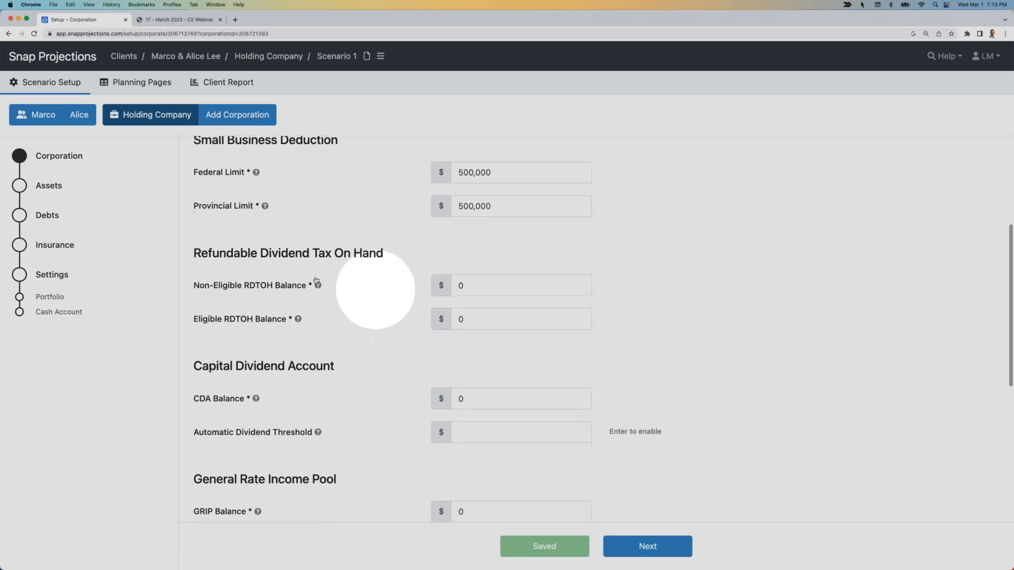
pyautogui.doubleClick(475, 286)
pyautogui.write('50,000')
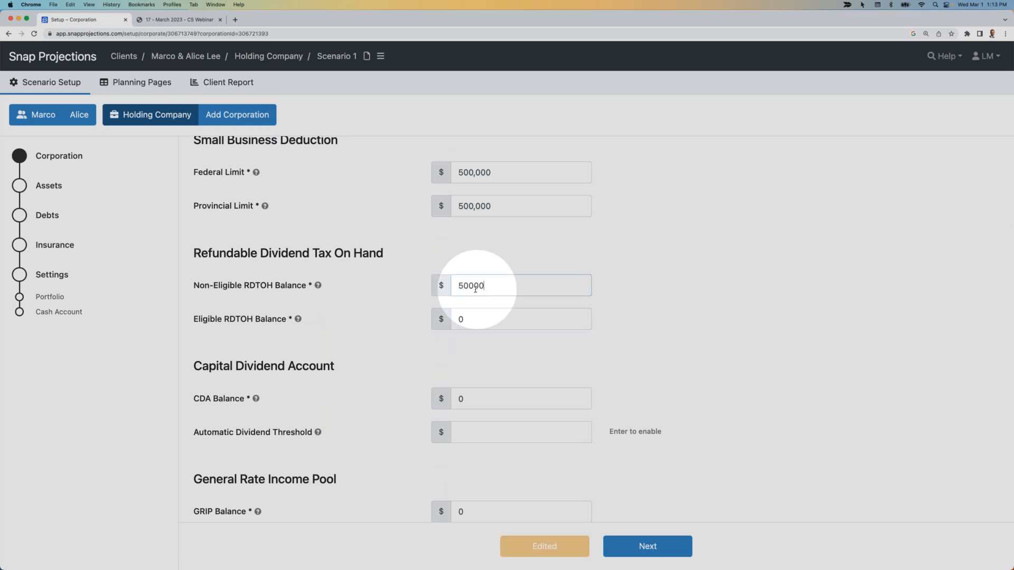
pyautogui.press('Return')
pyautogui.click(420, 266)
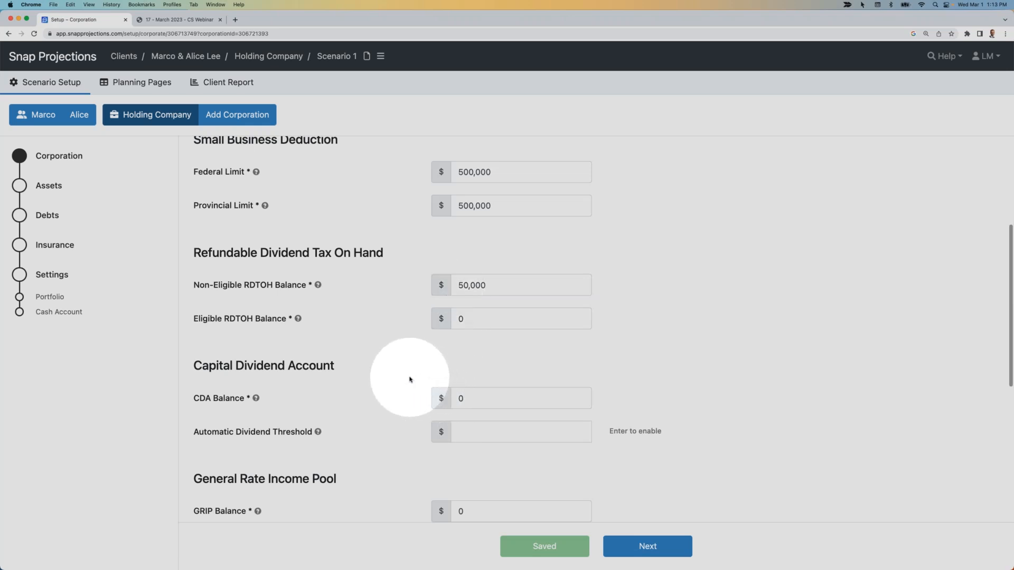
# Open the Financial Planning Questionnaire help article in a new tab, then return to corporation setup.
pyautogui.click(948, 60)
pyautogui.click(911, 80)
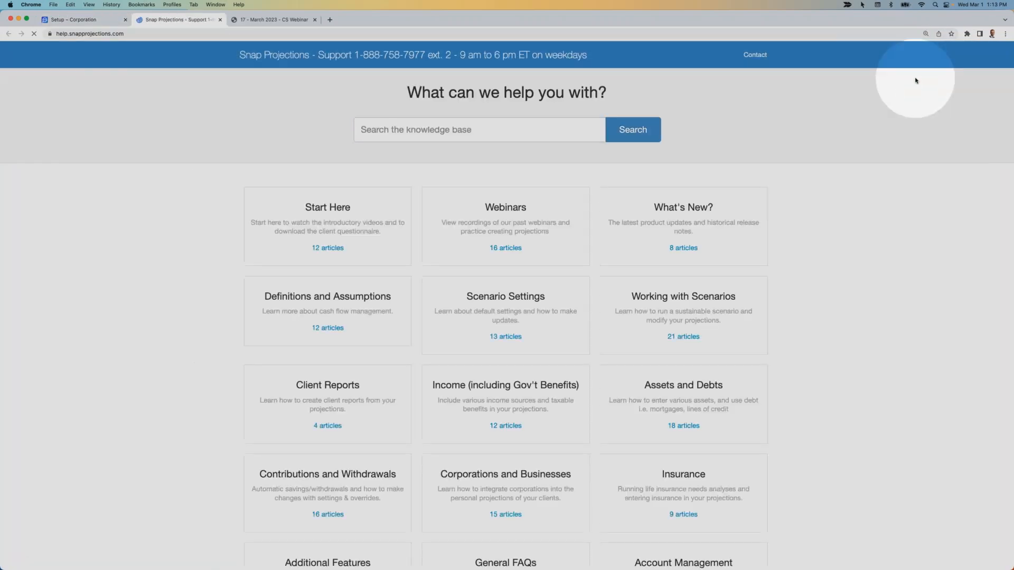
pyautogui.click(336, 219)
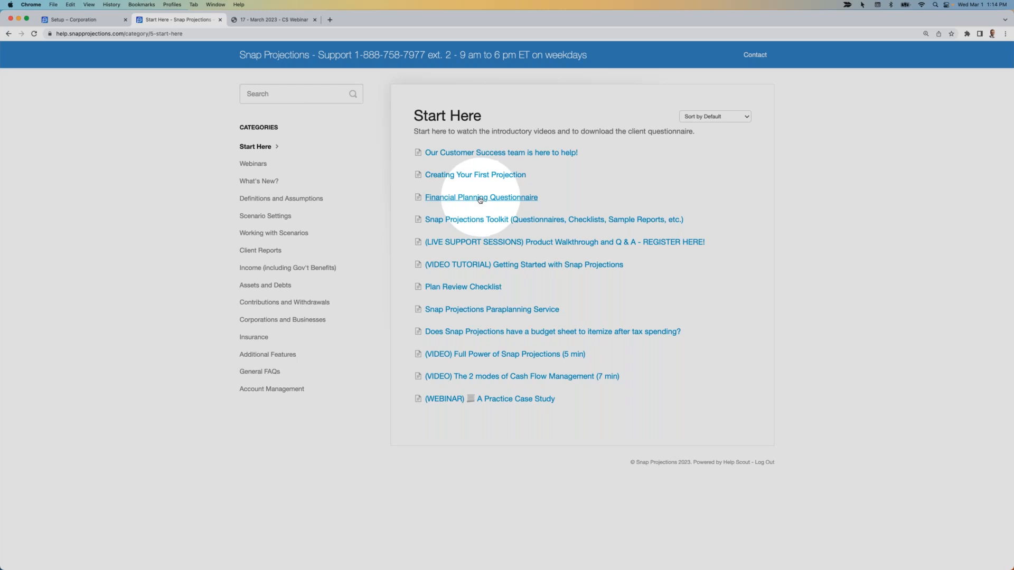
pyautogui.click(480, 198)
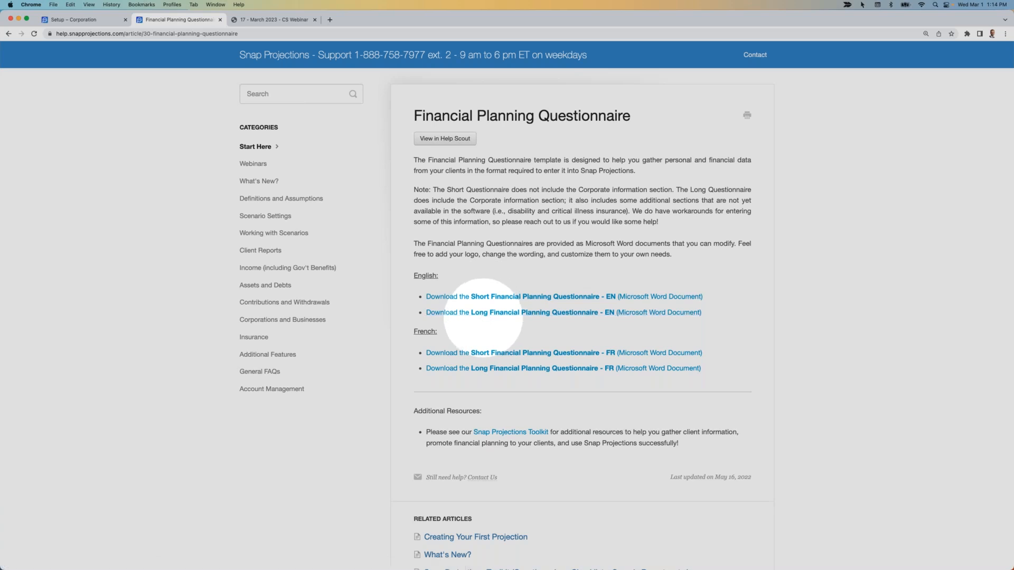
pyautogui.click(96, 20)
pyautogui.click(392, 328)
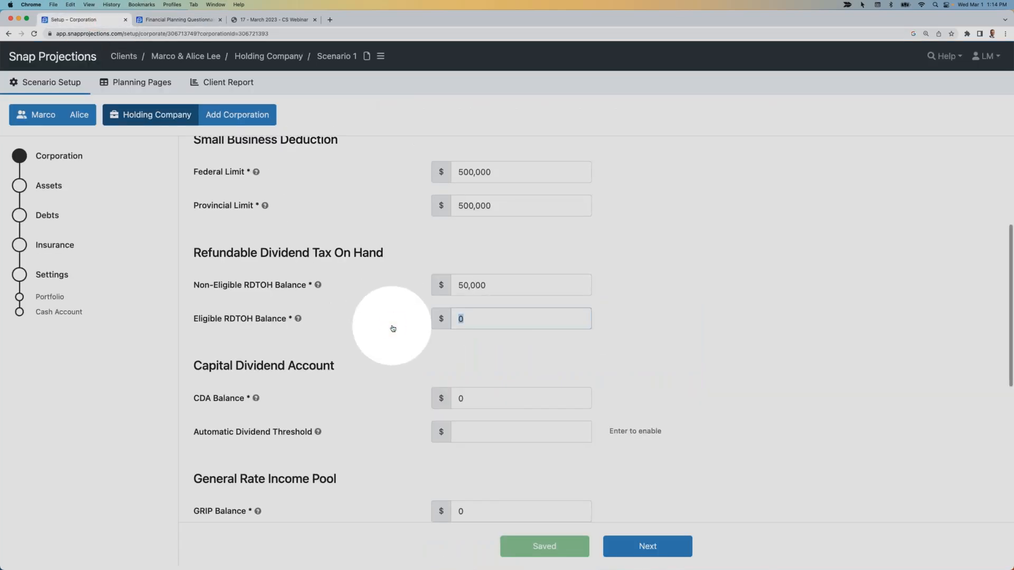
# Leave Eligible RDTOH at 0 and set the CDA Balance to 25,000.
pyautogui.click(441, 307)
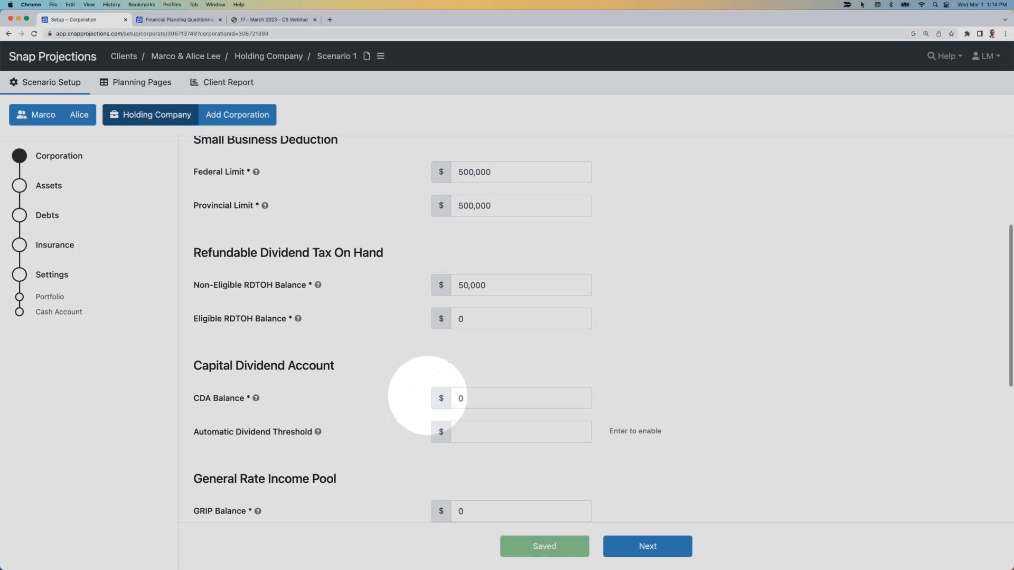
pyautogui.click(473, 399)
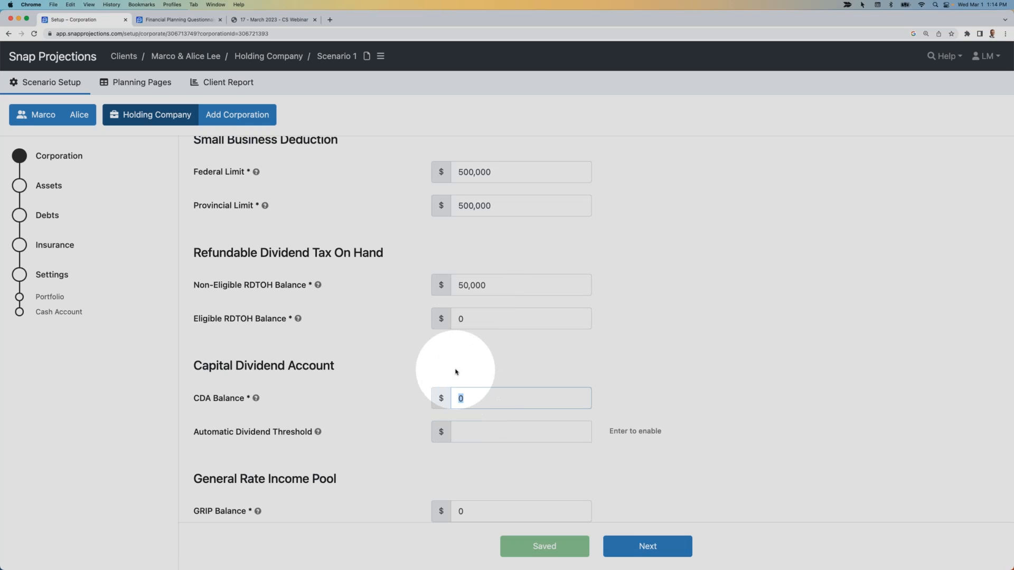
pyautogui.write('25000')
pyautogui.click(451, 376)
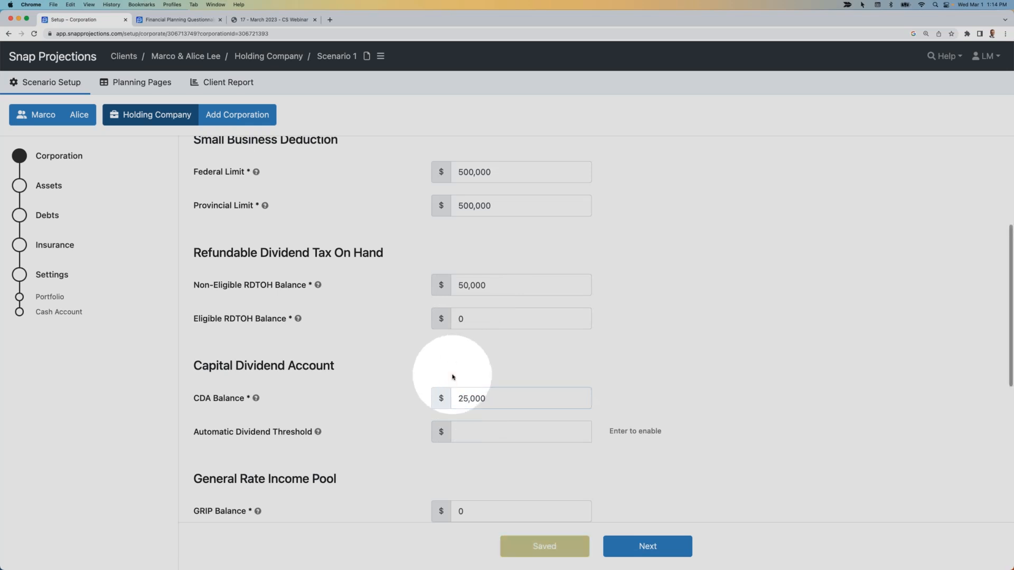
# Split Holding Company ownership 50% Marco and 50% Alice.
pyautogui.scroll(-3, 453, 373)
pyautogui.scroll(-1, 455, 374)
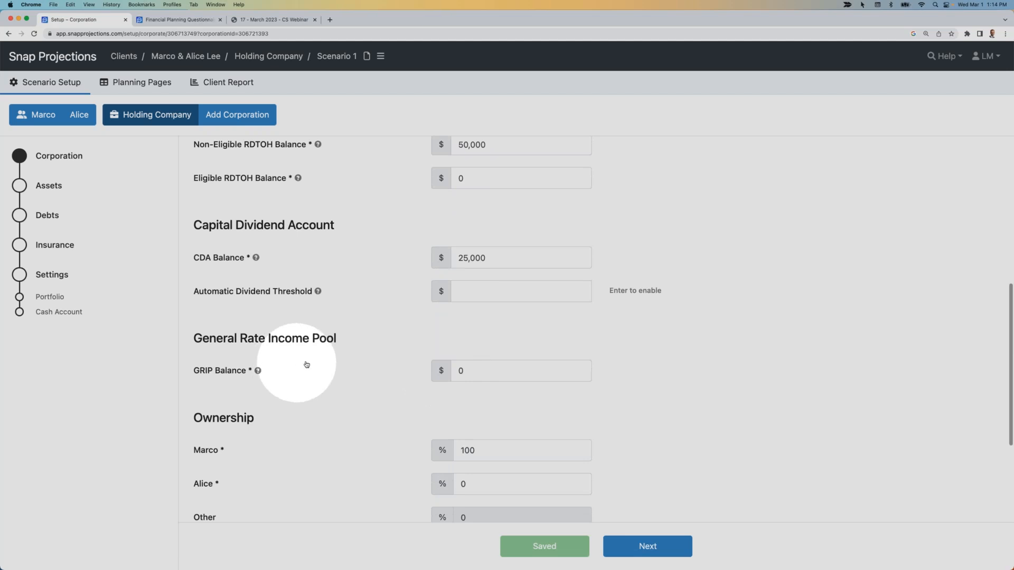
pyautogui.scroll(-2, 317, 370)
pyautogui.doubleClick(472, 376)
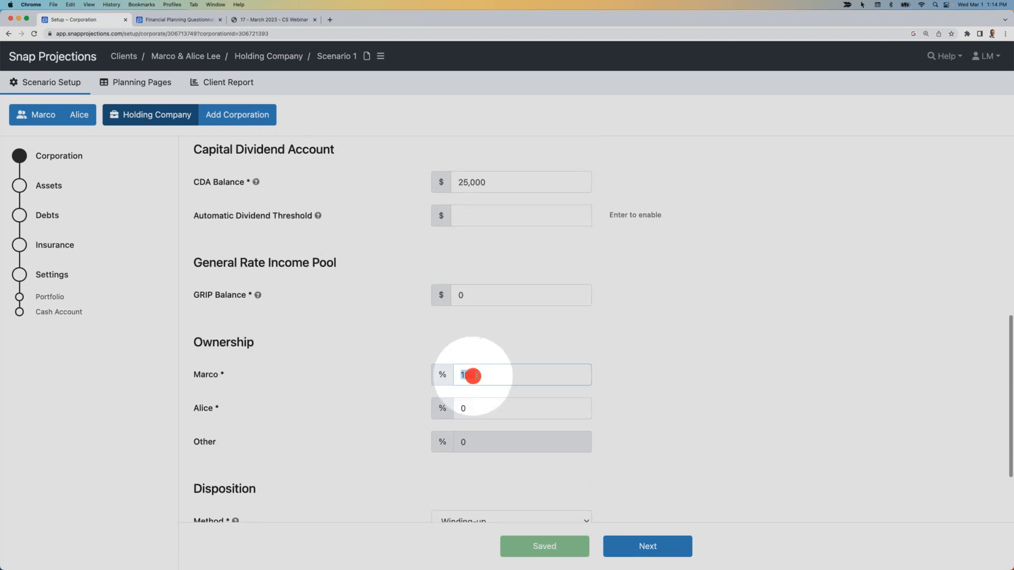
pyautogui.write('50')
pyautogui.press('Tab')
pyautogui.write('50')
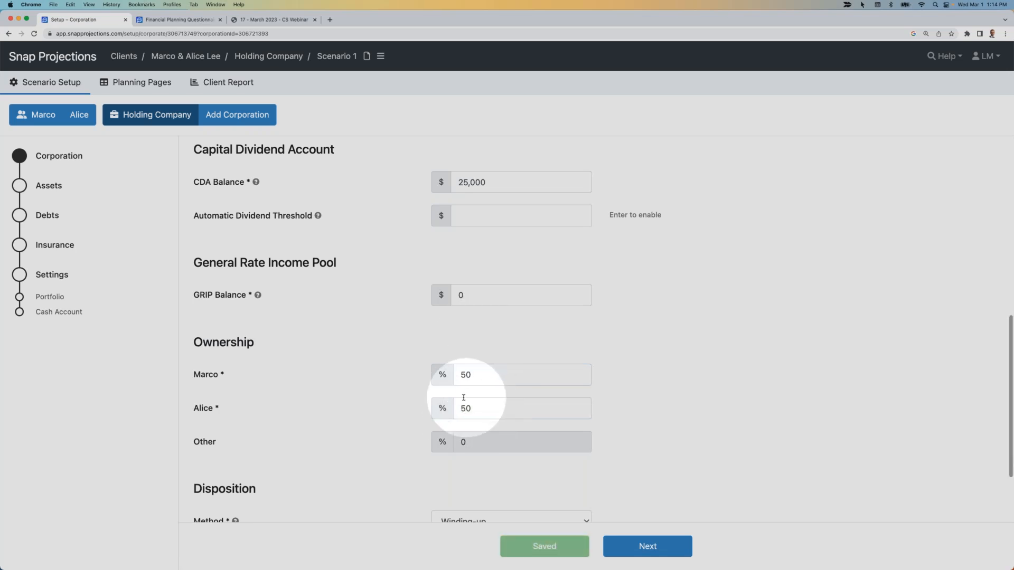
pyautogui.scroll(-3, 370, 383)
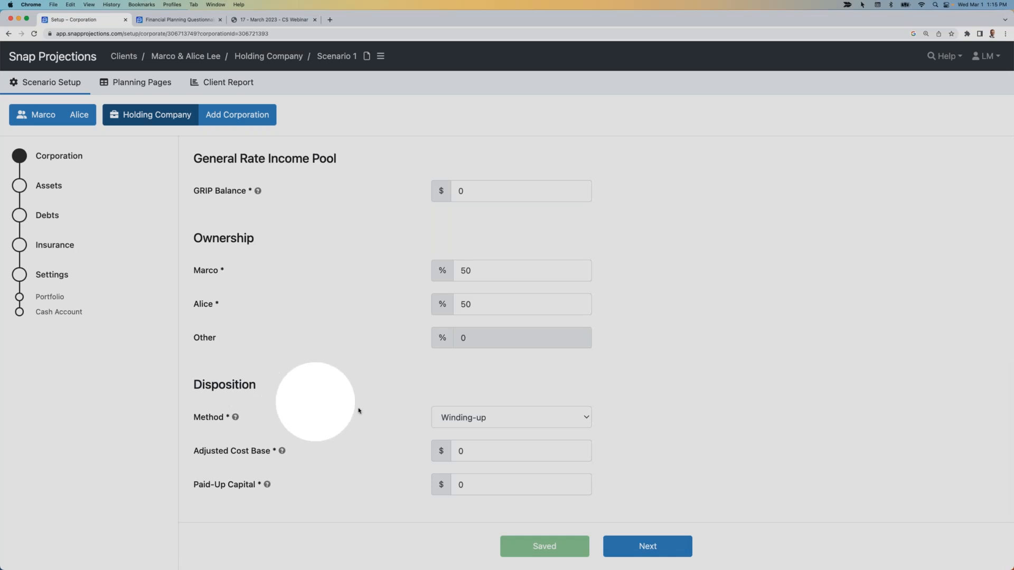
pyautogui.click(454, 416)
pyautogui.click(447, 432)
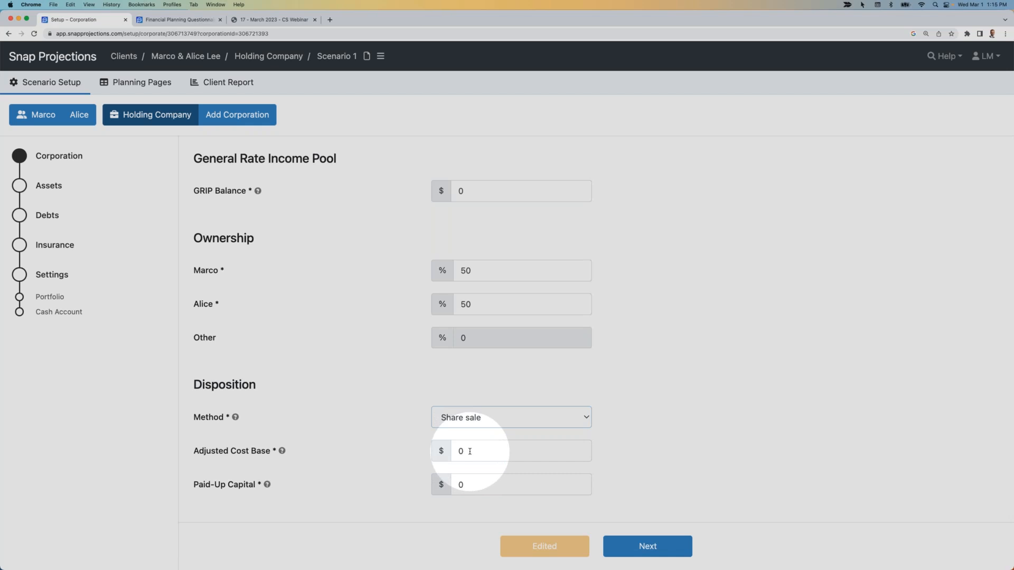
pyautogui.click(468, 417)
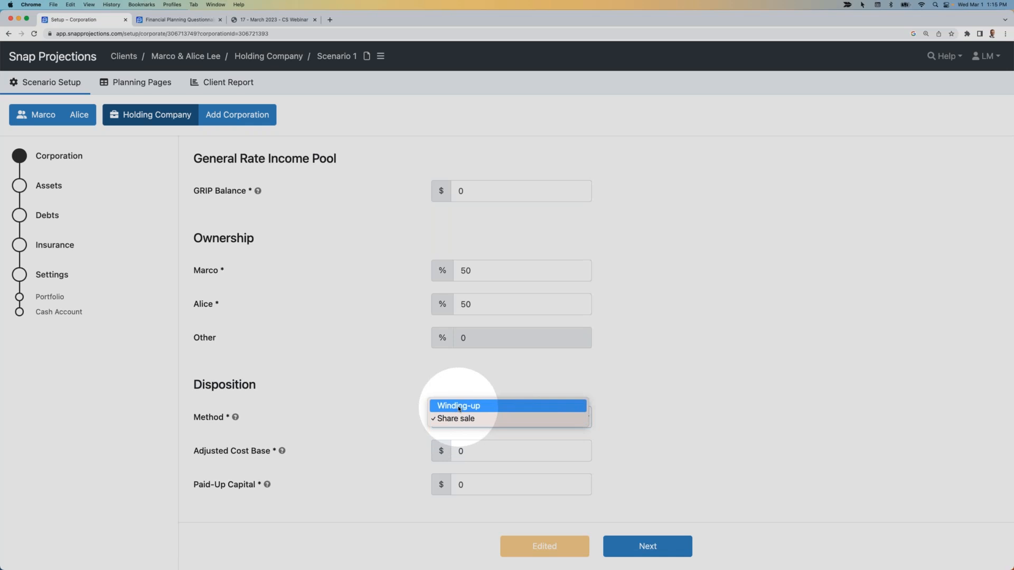
pyautogui.click(459, 407)
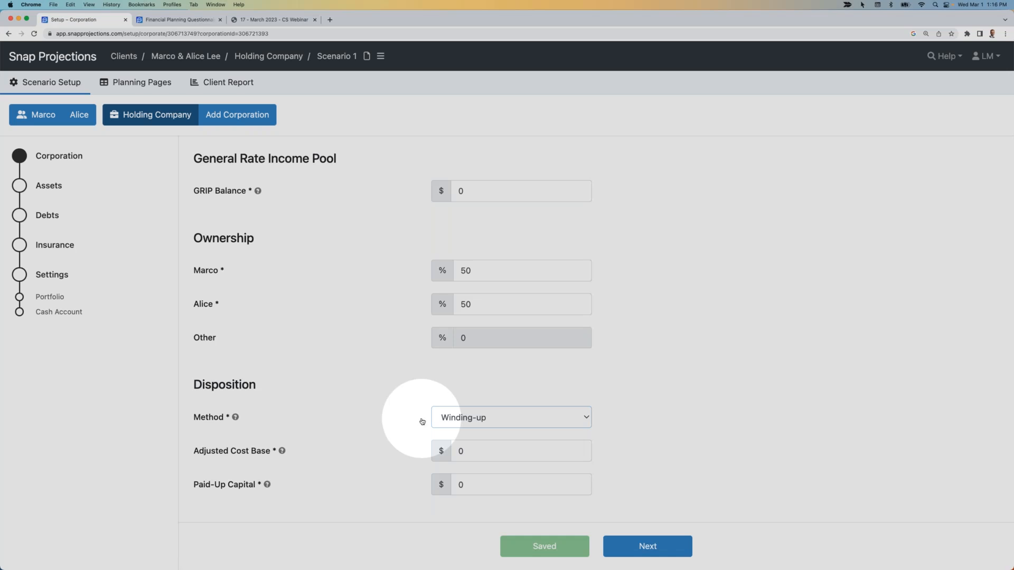
pyautogui.scroll(1, 465, 422)
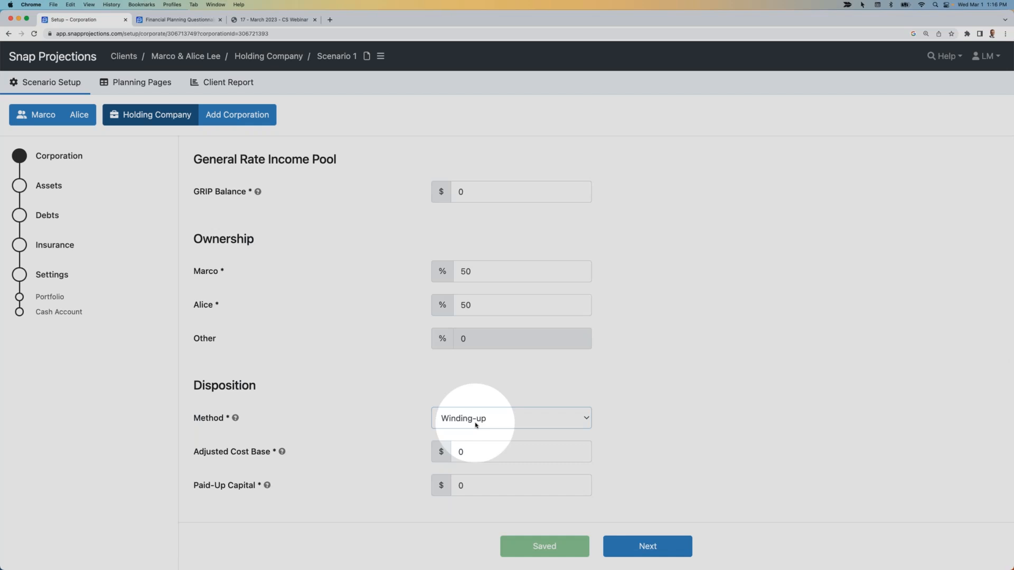
pyautogui.scroll(6, 459, 338)
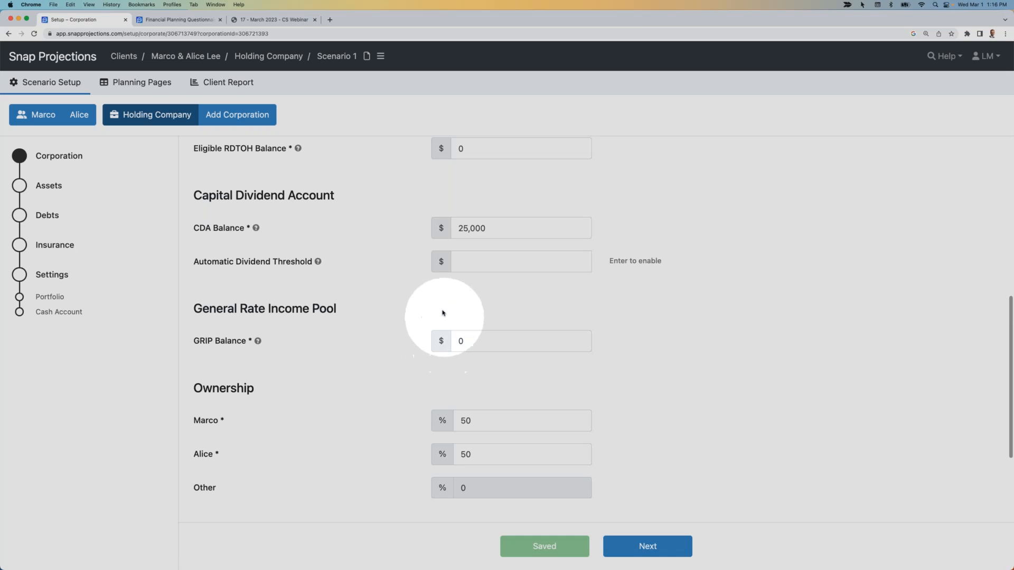
pyautogui.scroll(2, 449, 277)
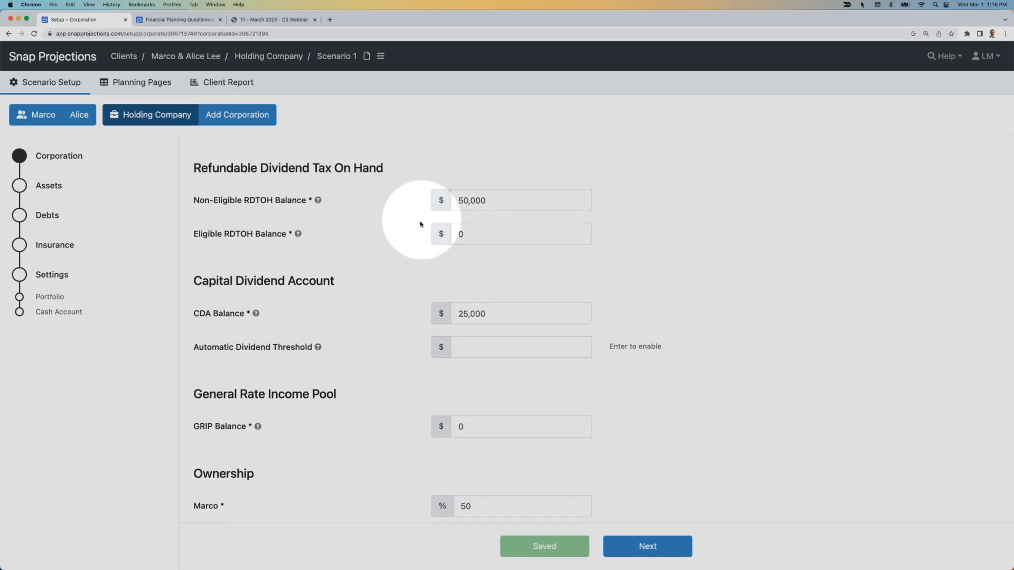
pyautogui.scroll(-6, 417, 230)
pyautogui.scroll(6, 417, 235)
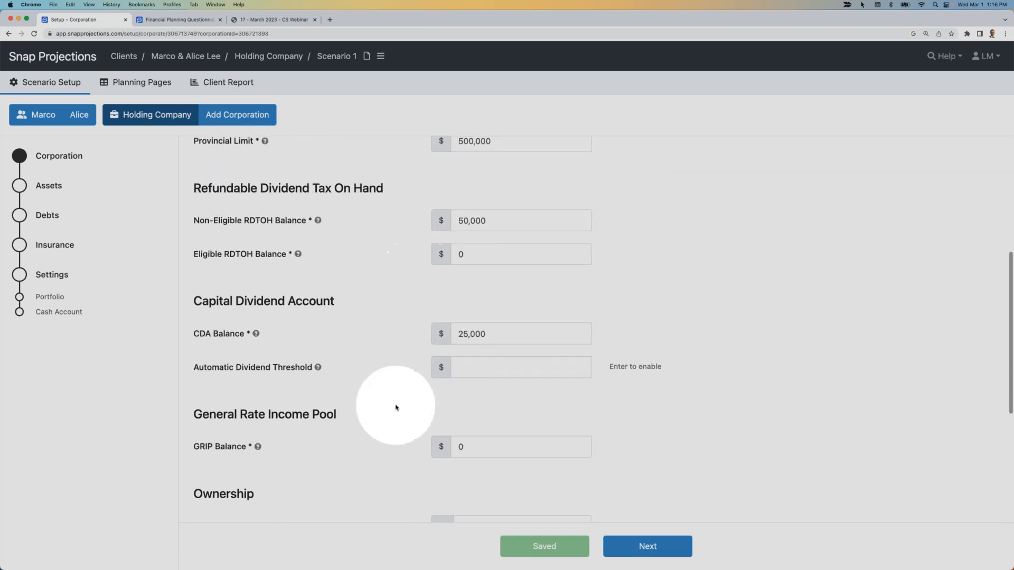
pyautogui.scroll(-1, 401, 407)
pyautogui.scroll(-6, 401, 407)
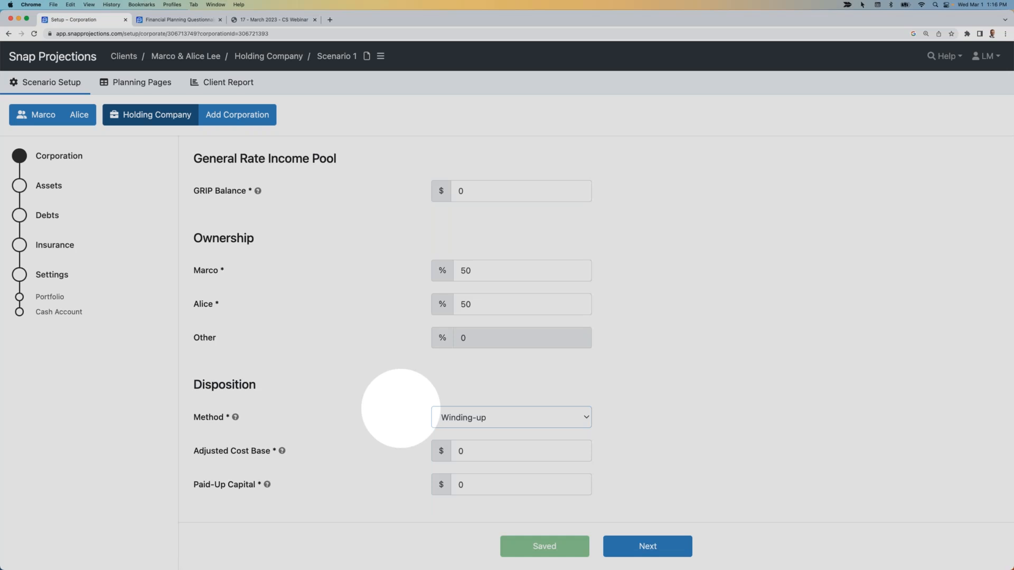
pyautogui.click(473, 426)
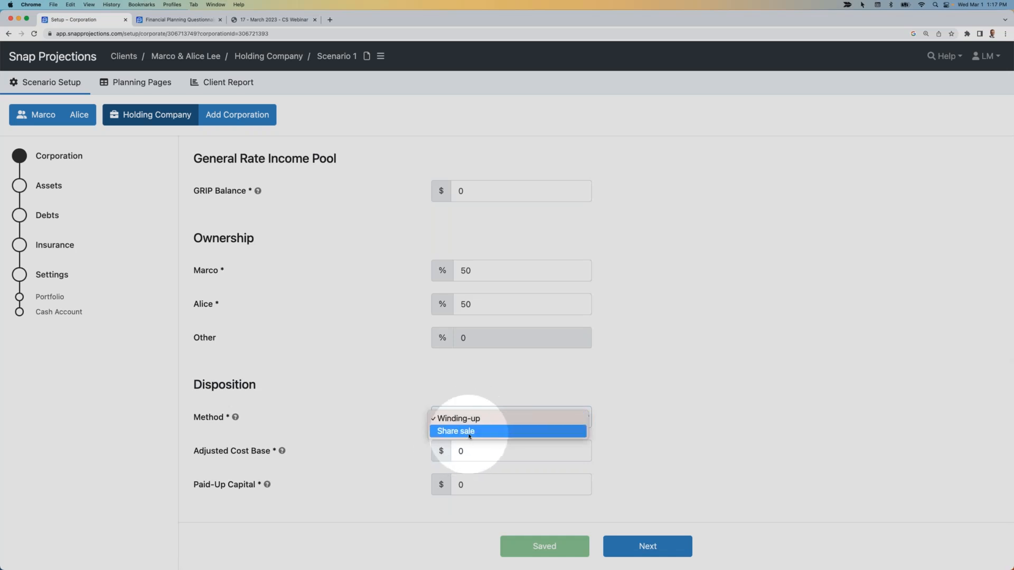
pyautogui.click(389, 423)
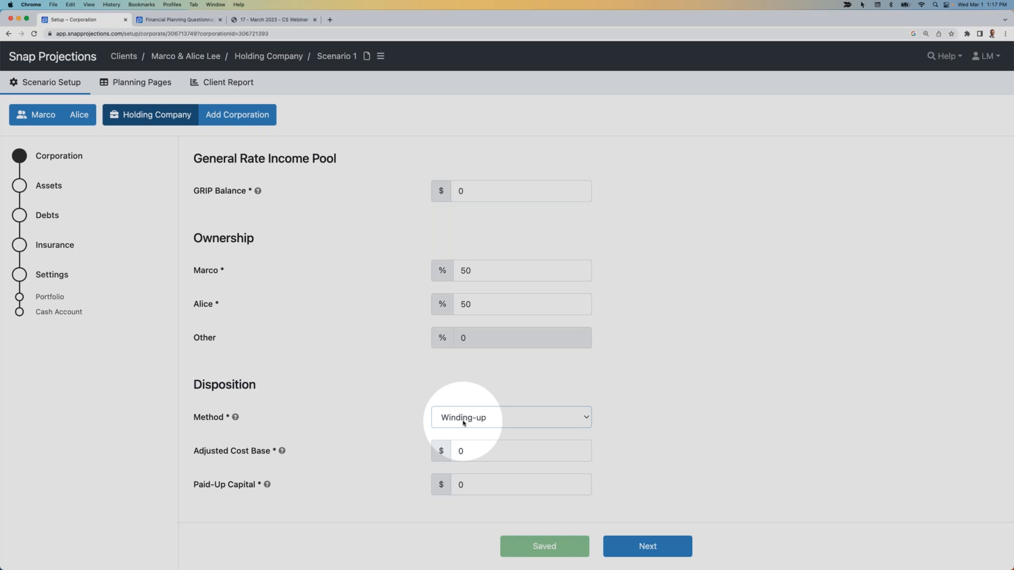
pyautogui.click(636, 545)
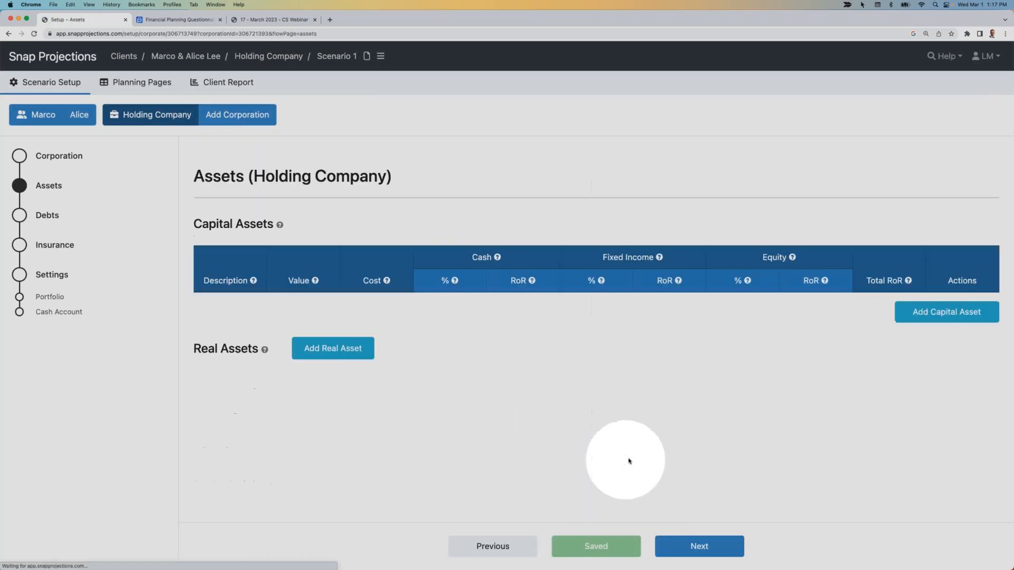
# Add capital asset 'Investments': $2,000,000 value, $1,750,000 cost, 0% cash, 40% fixed income.
pyautogui.click(933, 314)
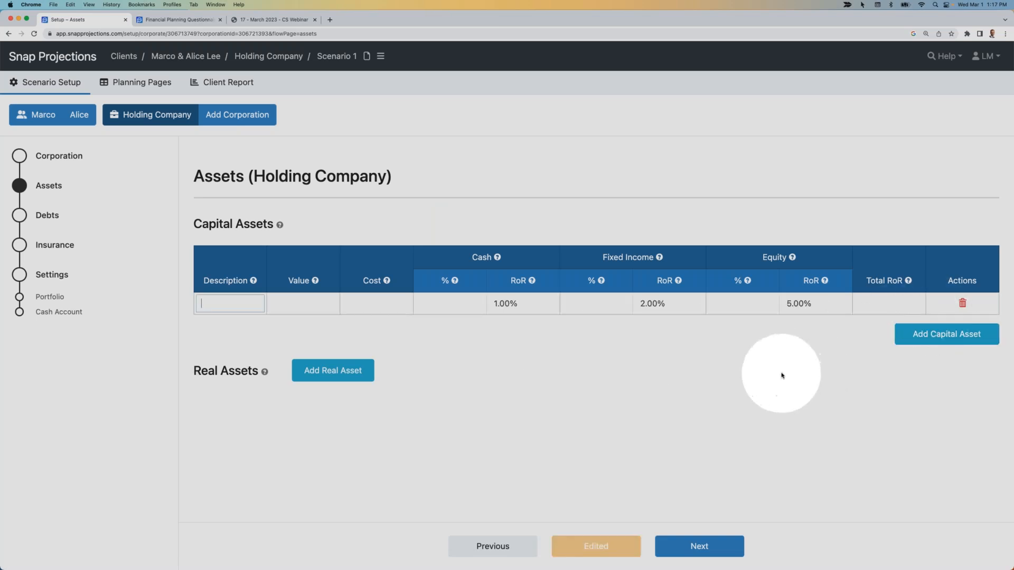
pyautogui.click(235, 300)
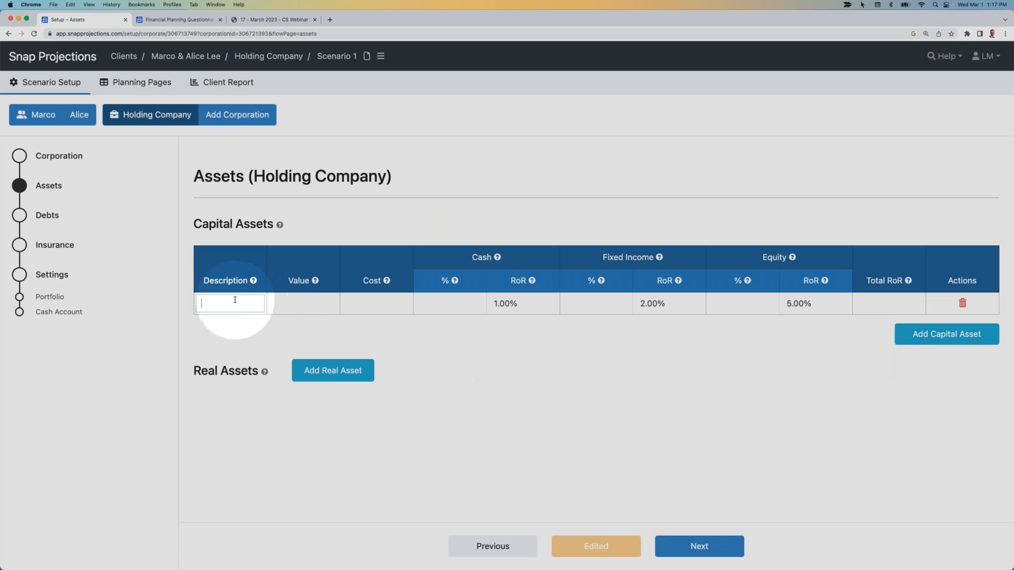
pyautogui.write('Investments')
pyautogui.press('Tab')
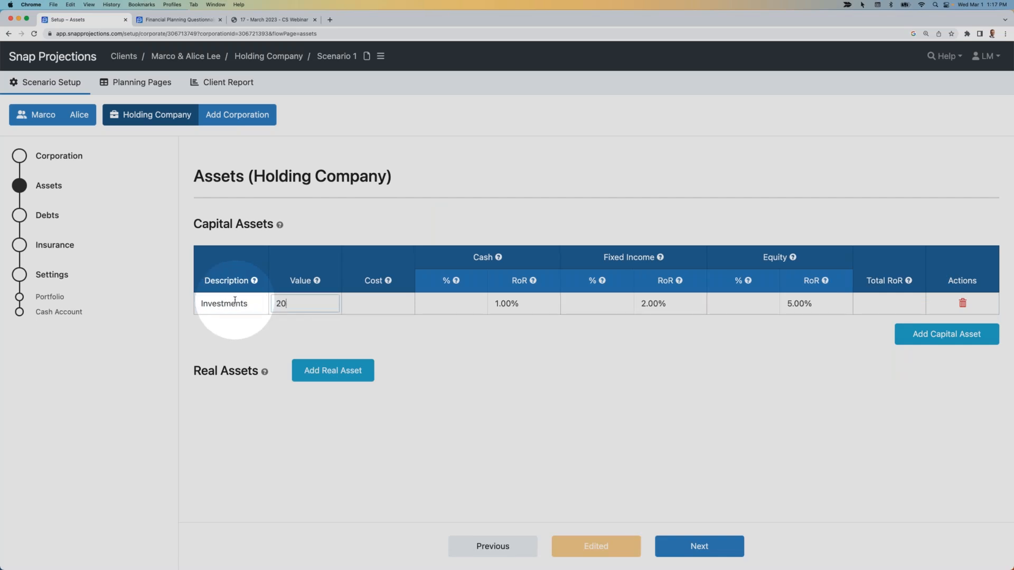
pyautogui.write('2,000,000')
pyautogui.press('Tab')
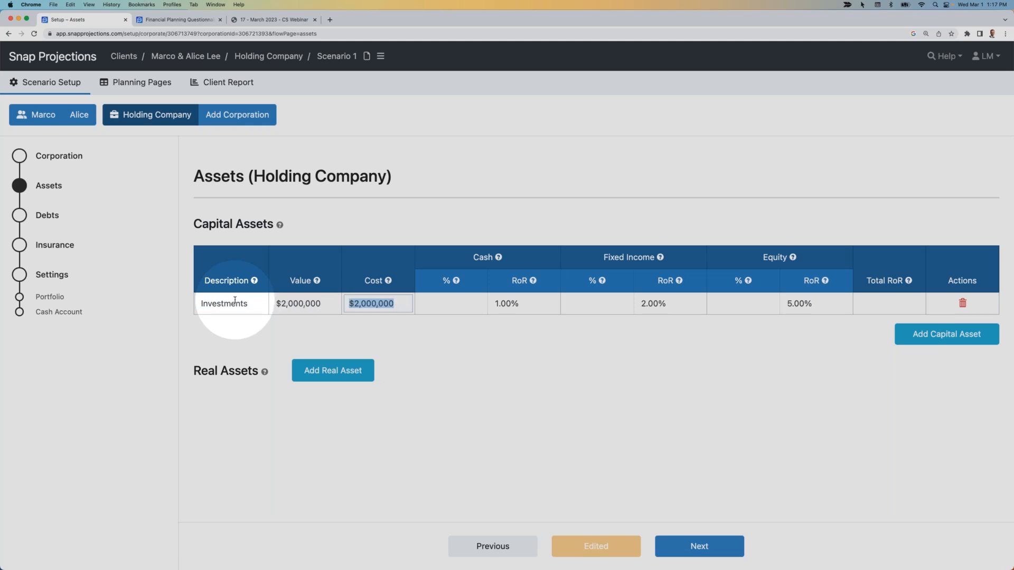
pyautogui.write('1')
pyautogui.press('Tab')
pyautogui.write('0')
pyautogui.press('Tab')
pyautogui.press('Tab')
pyautogui.write('40')
pyautogui.press('Tab')
pyautogui.click(696, 417)
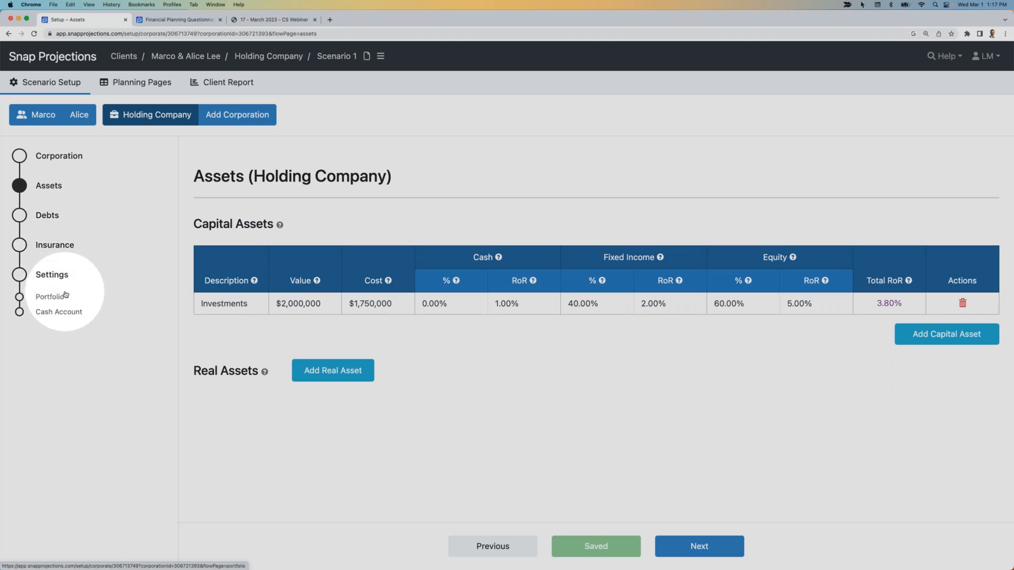
pyautogui.click(141, 82)
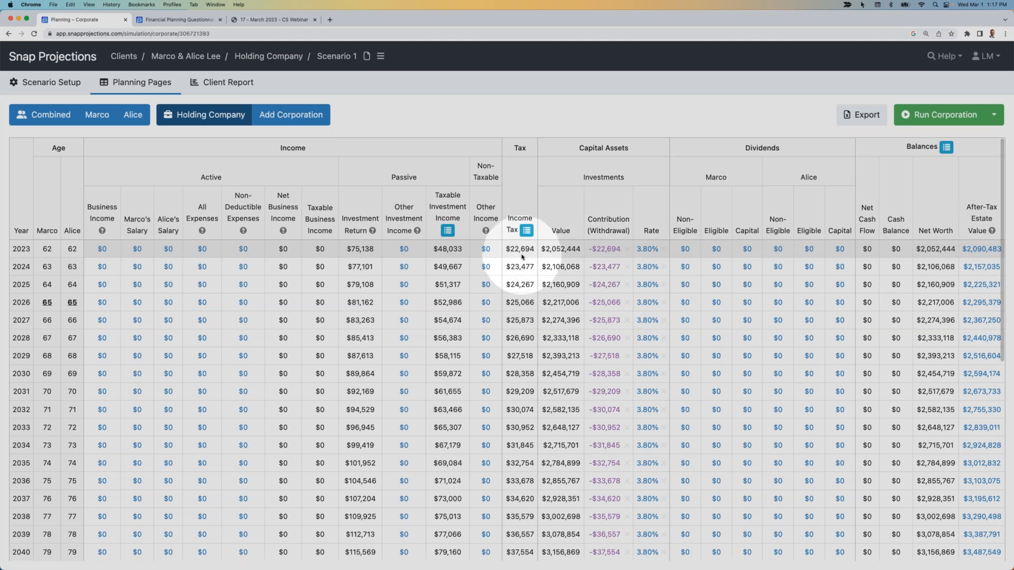
pyautogui.scroll(-2, 578, 248)
pyautogui.scroll(-10, 578, 251)
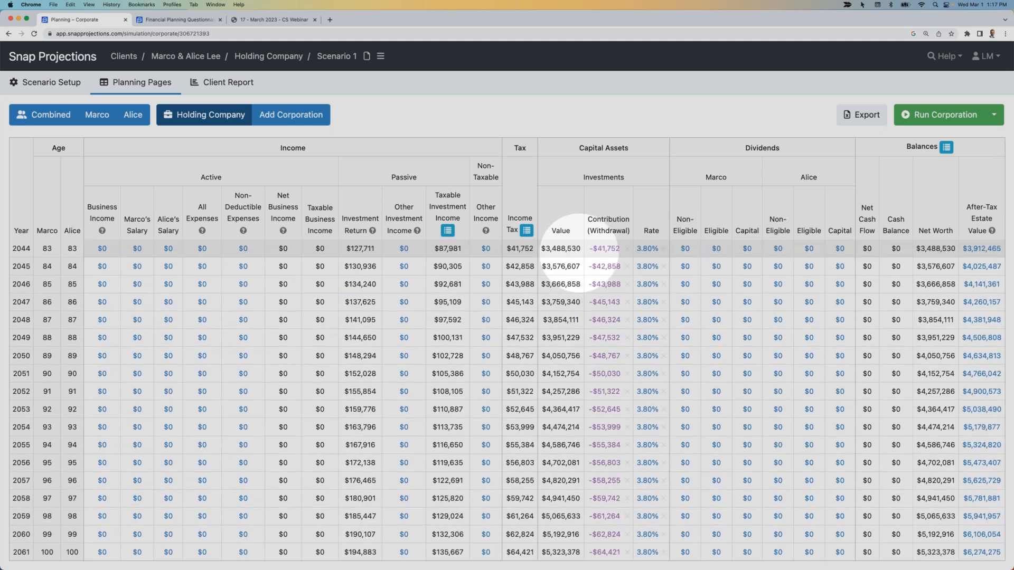
pyautogui.scroll(11, 563, 251)
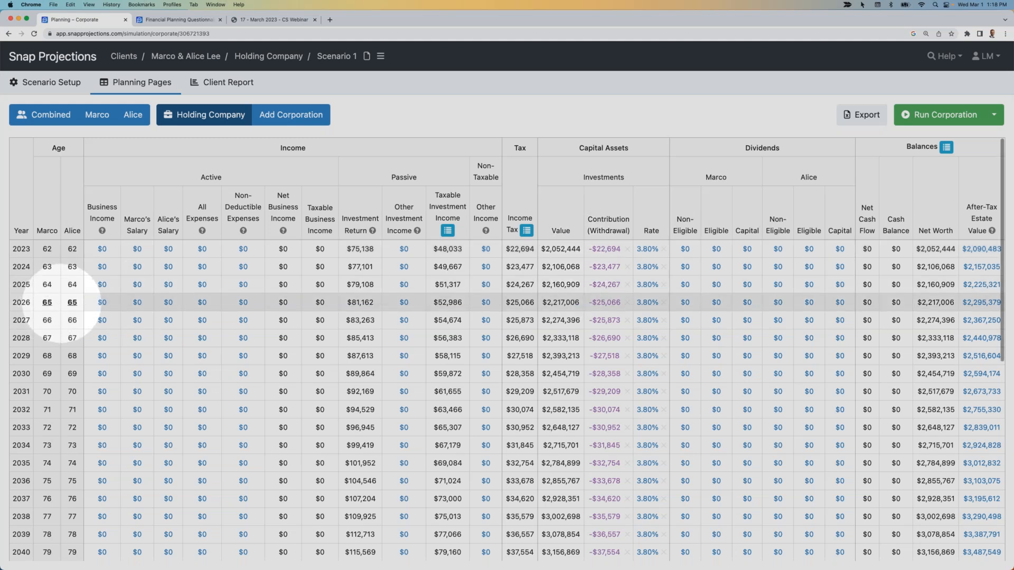
# Give Marco a $25,000 non-eligible dividend from 2026, copied down and indexed at 2.10%.
pyautogui.click(686, 302)
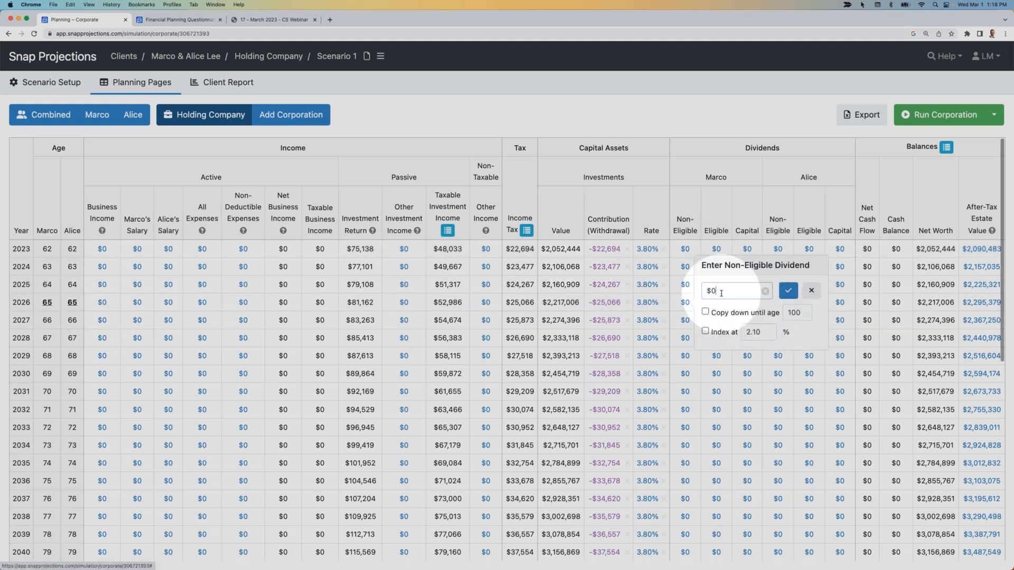
pyautogui.write('25000')
pyautogui.click(705, 312)
pyautogui.click(710, 332)
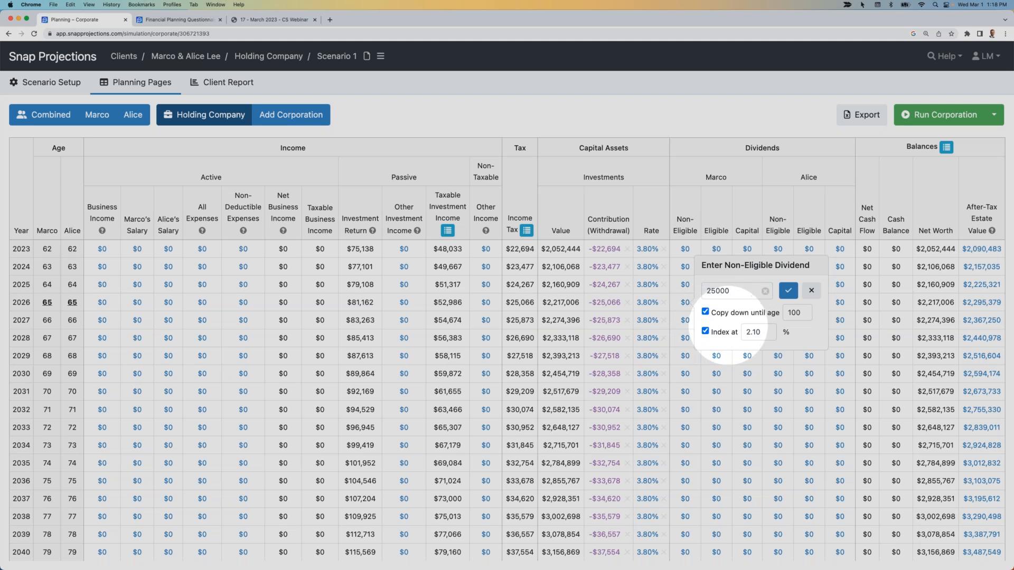
pyautogui.click(788, 290)
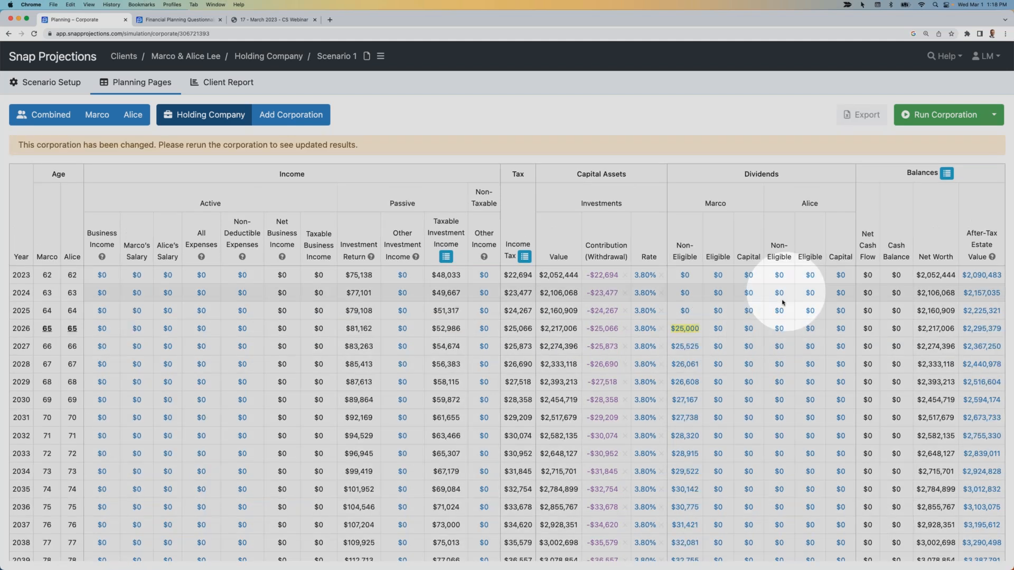
# Give Alice the same indexed $25,000 non-eligible dividend, then rerun the corporation.
pyautogui.click(779, 329)
pyautogui.write('25')
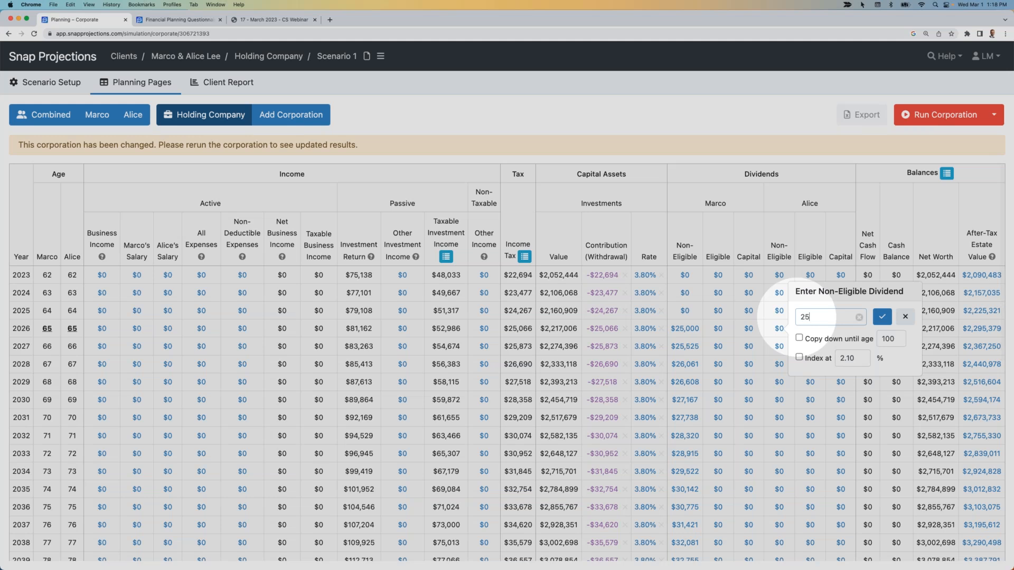
pyautogui.click(799, 337)
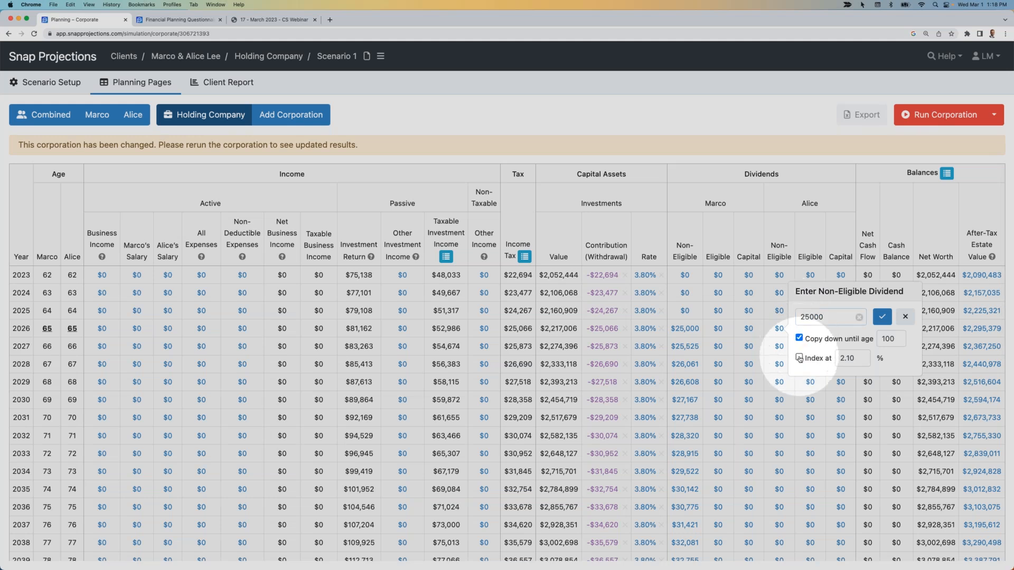
pyautogui.click(799, 357)
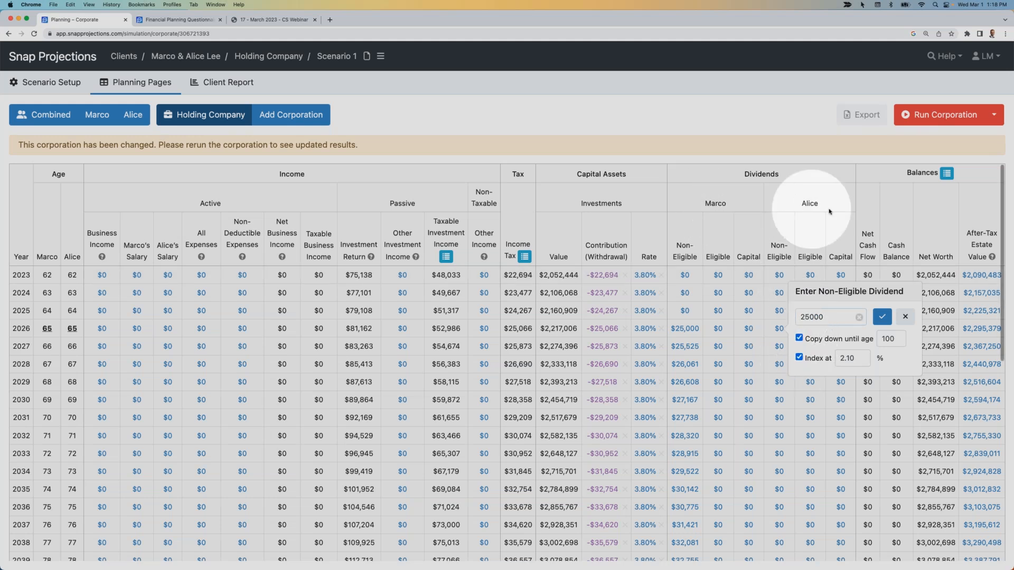
pyautogui.click(883, 320)
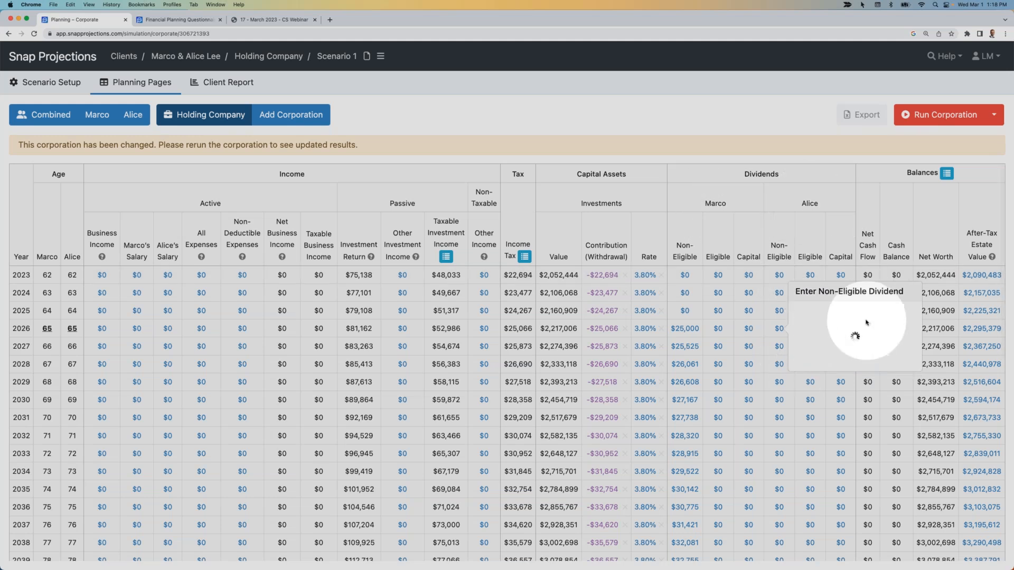
pyautogui.click(946, 120)
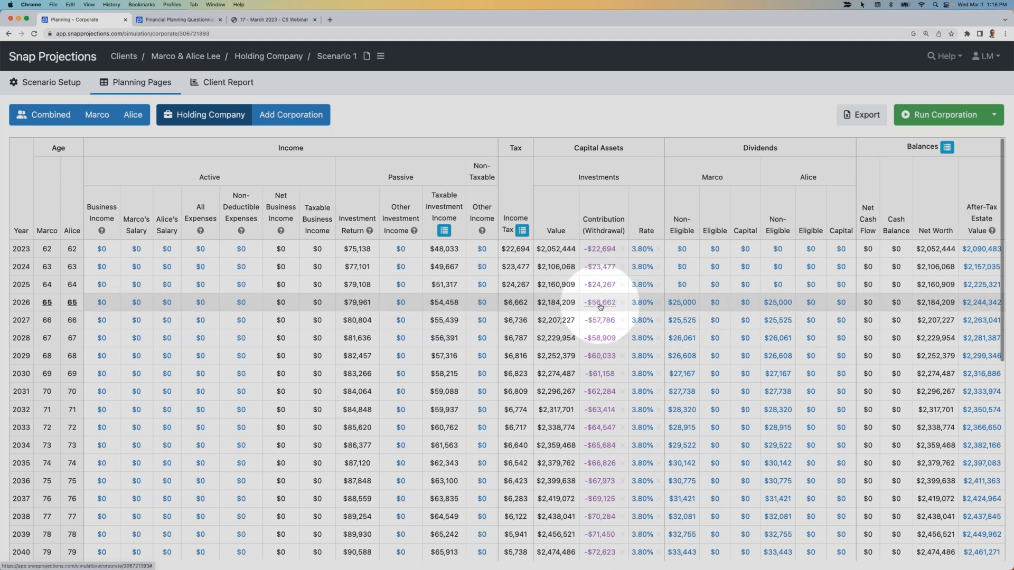
# Scroll through the updated Holding Company results, then show the Combined household projection.
pyautogui.scroll(-10, 581, 307)
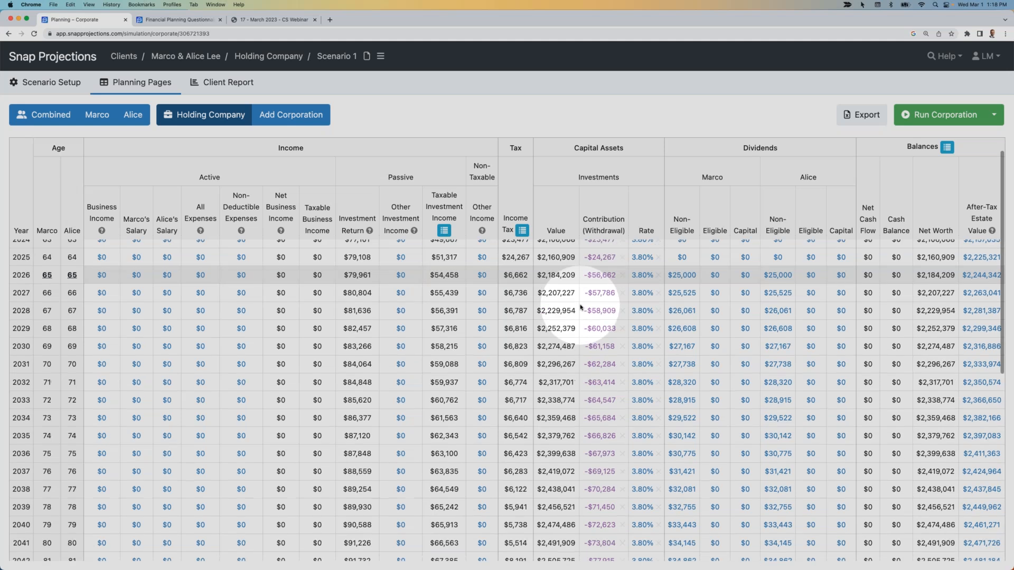
pyautogui.scroll(-6, 581, 308)
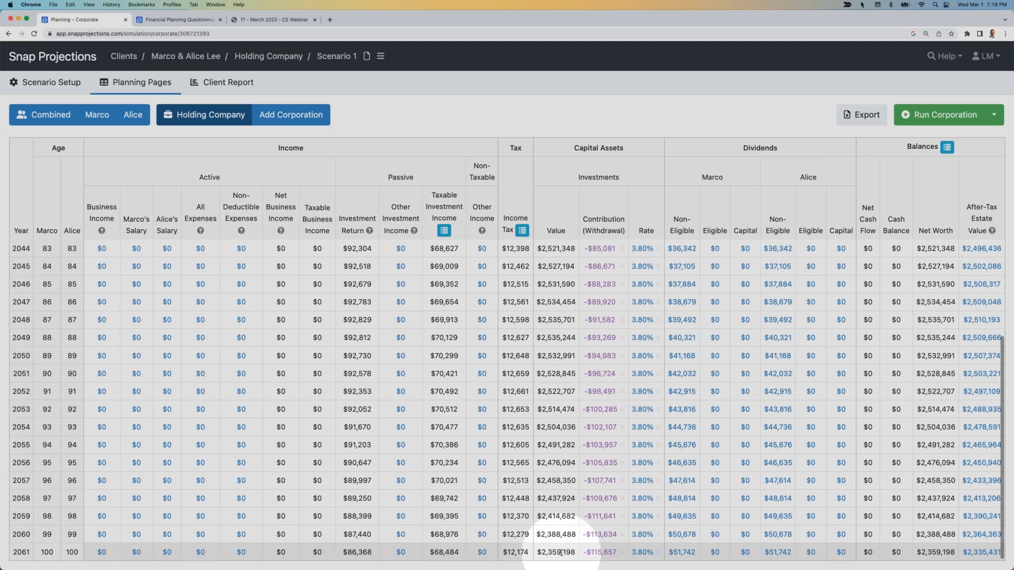
pyautogui.moveTo(561, 553)
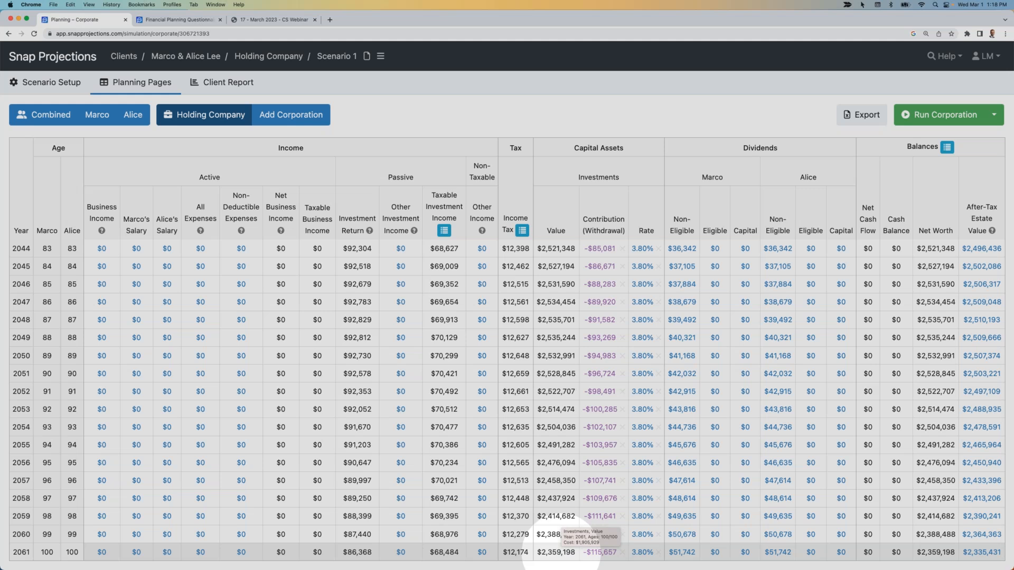
pyautogui.scroll(15, 561, 549)
pyautogui.click(50, 114)
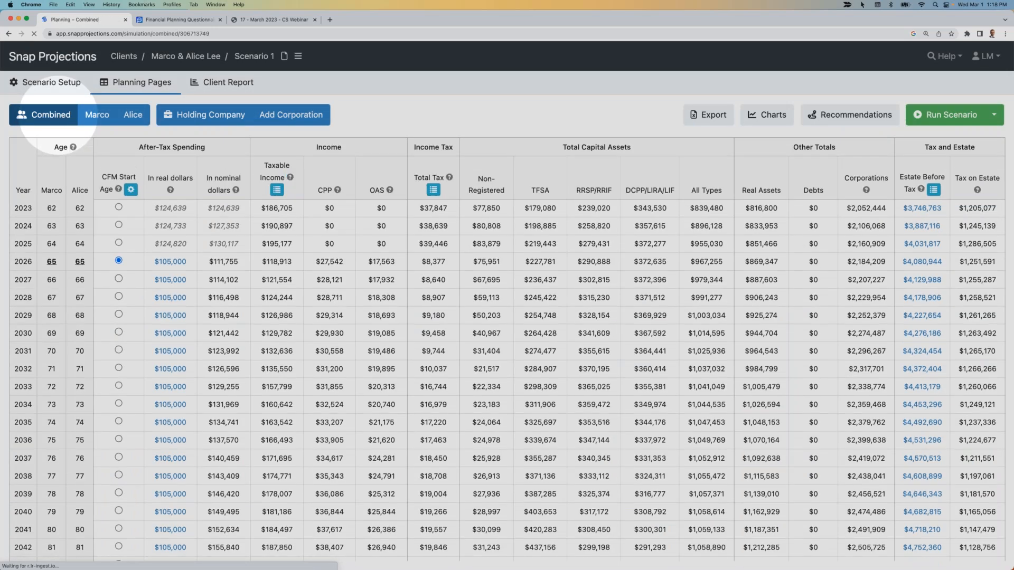
# Select the 2061 All Types capital assets value and open the combined projection's Net Worth charts.
pyautogui.scroll(-4, 214, 261)
pyautogui.scroll(-5, 210, 262)
pyautogui.scroll(-3, 210, 262)
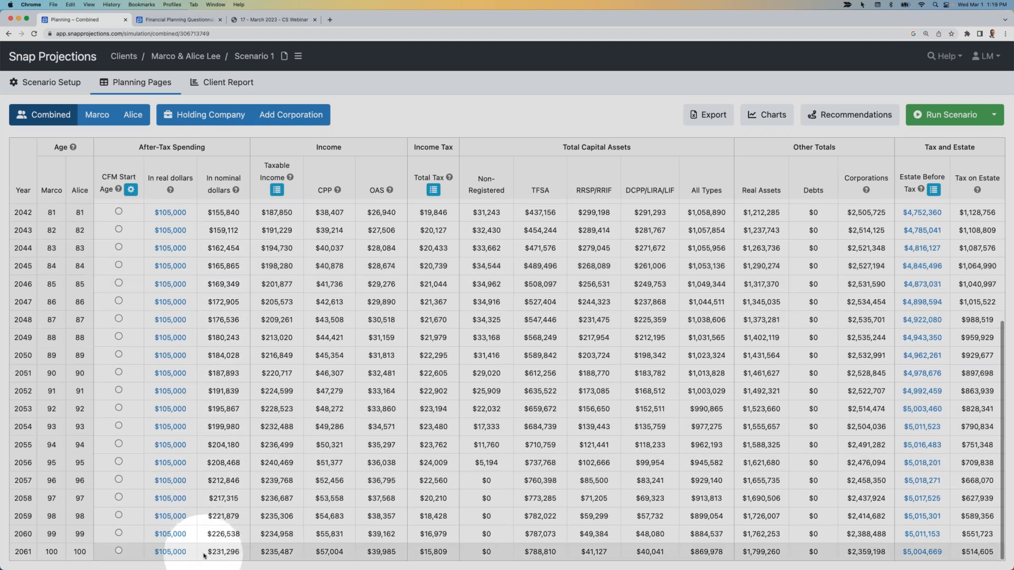
pyautogui.moveTo(205, 555)
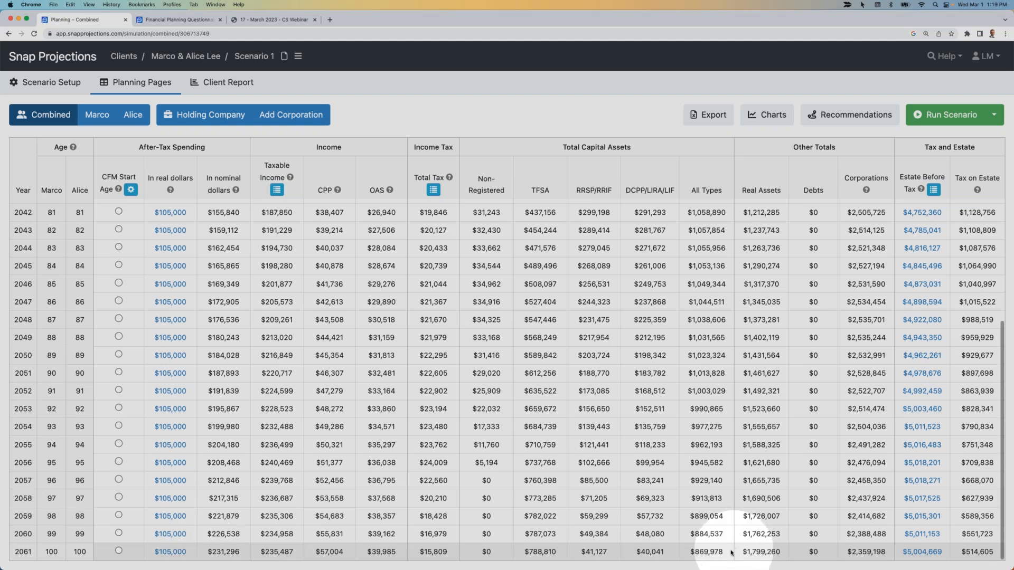
pyautogui.doubleClick(709, 553)
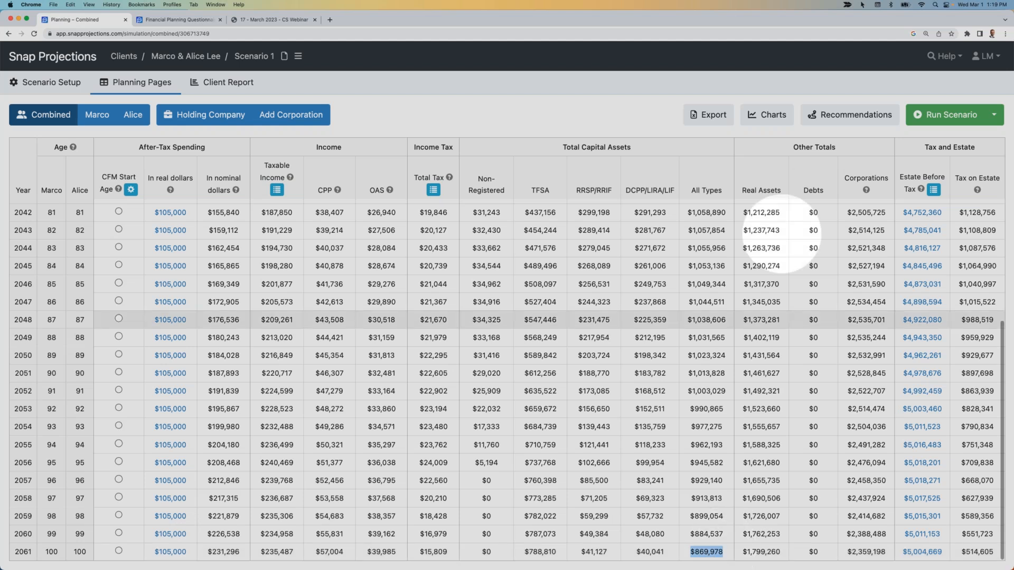
pyautogui.click(774, 114)
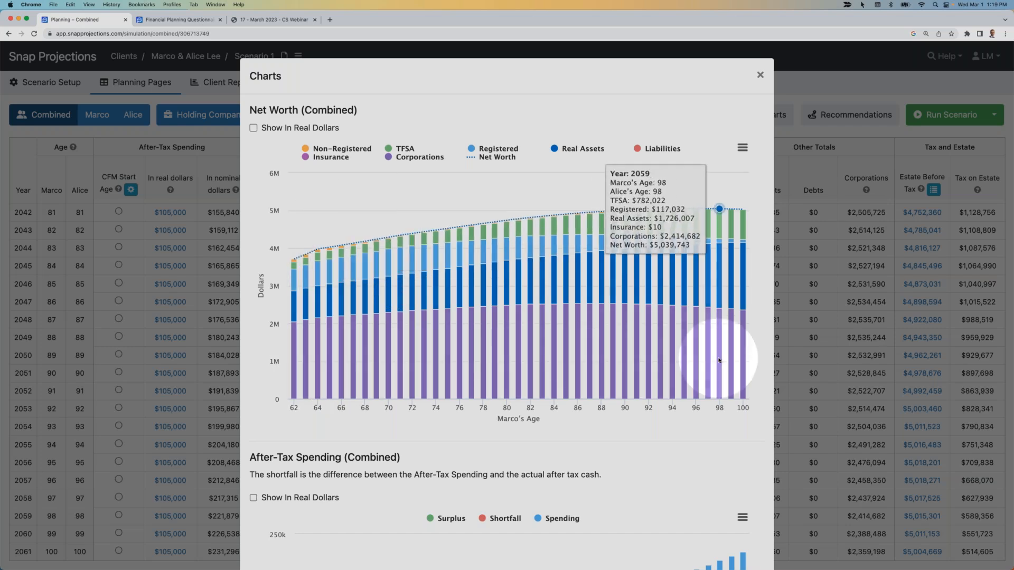
# Close the Net Worth charts and bring up the rename dialog for Scenario 1.
pyautogui.scroll(-5, 723, 364)
pyautogui.scroll(-1, 746, 361)
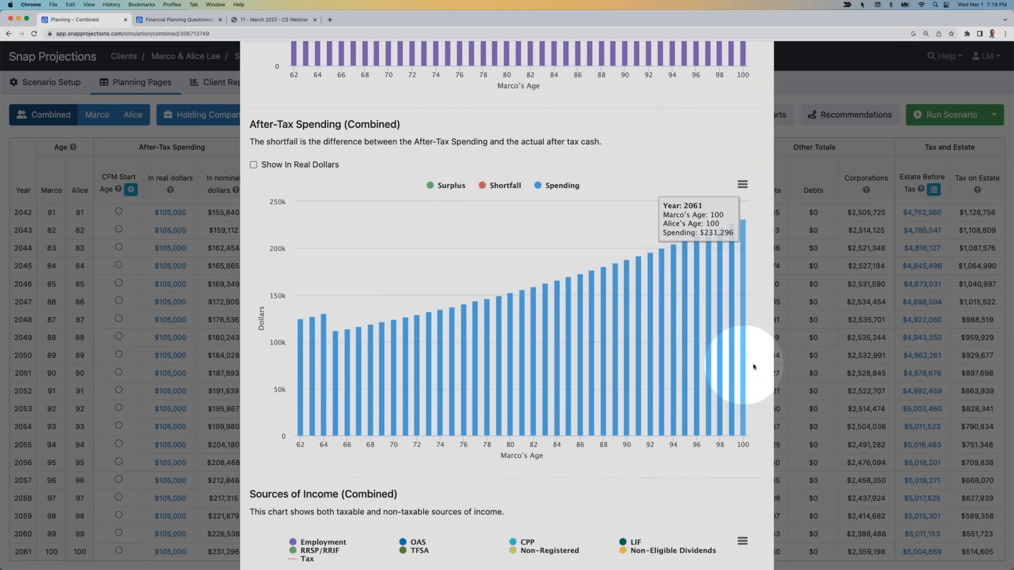
pyautogui.click(833, 362)
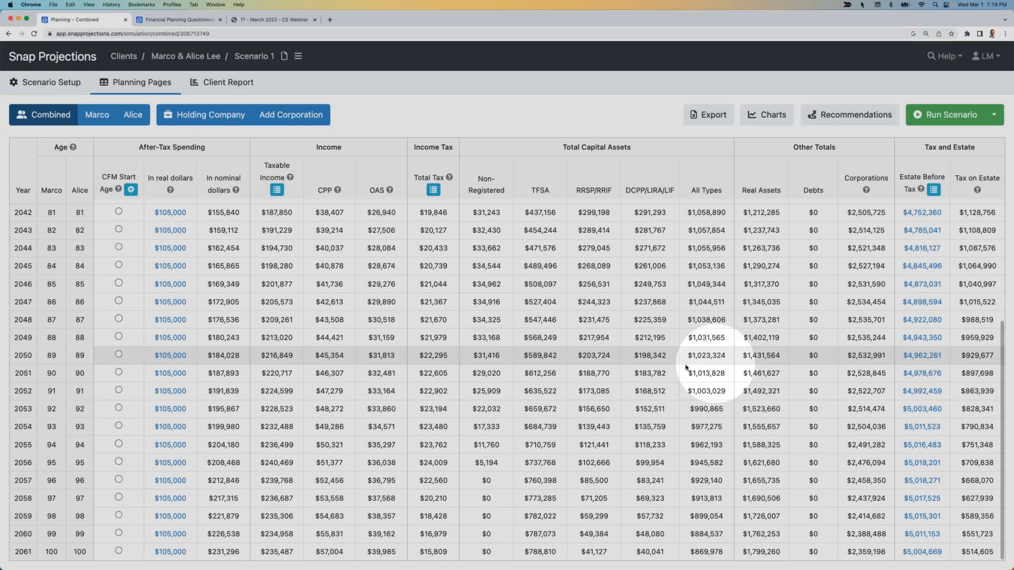
pyautogui.scroll(10, 687, 369)
pyautogui.click(254, 55)
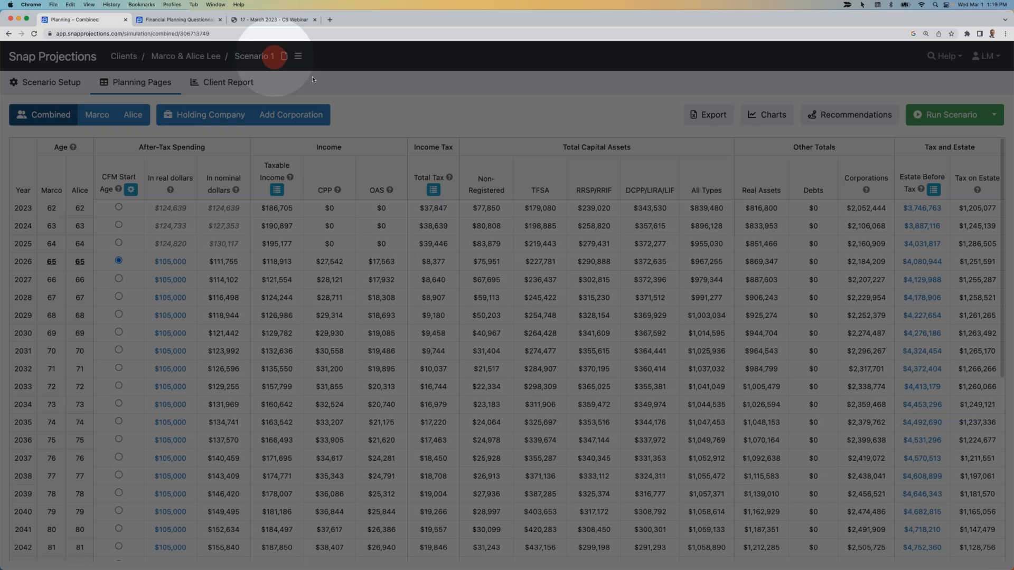
# Append ' - Base Case' to make the name 'Scenario 1 - Base Case' and save.
pyautogui.click(393, 112)
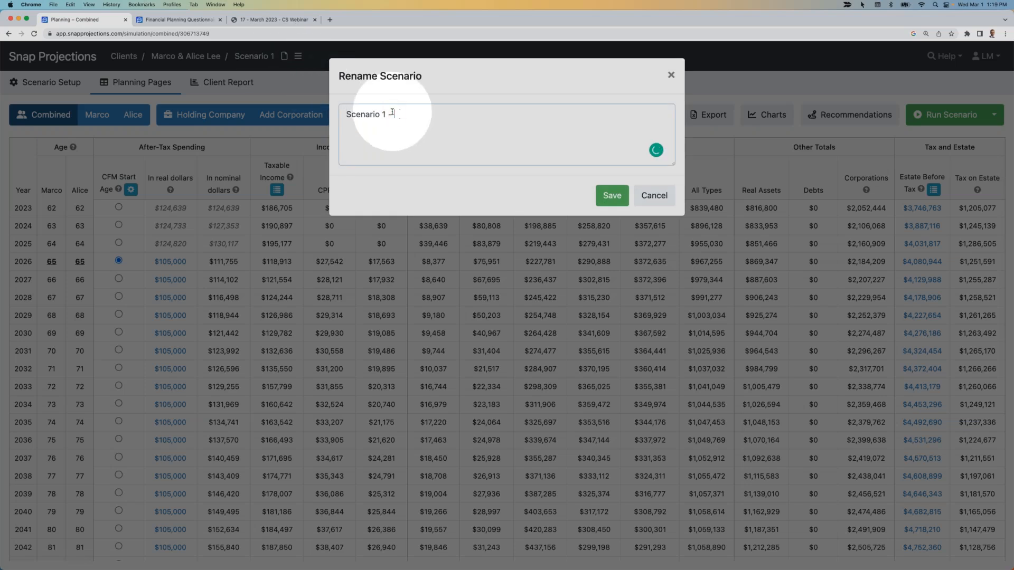
pyautogui.press('Return')
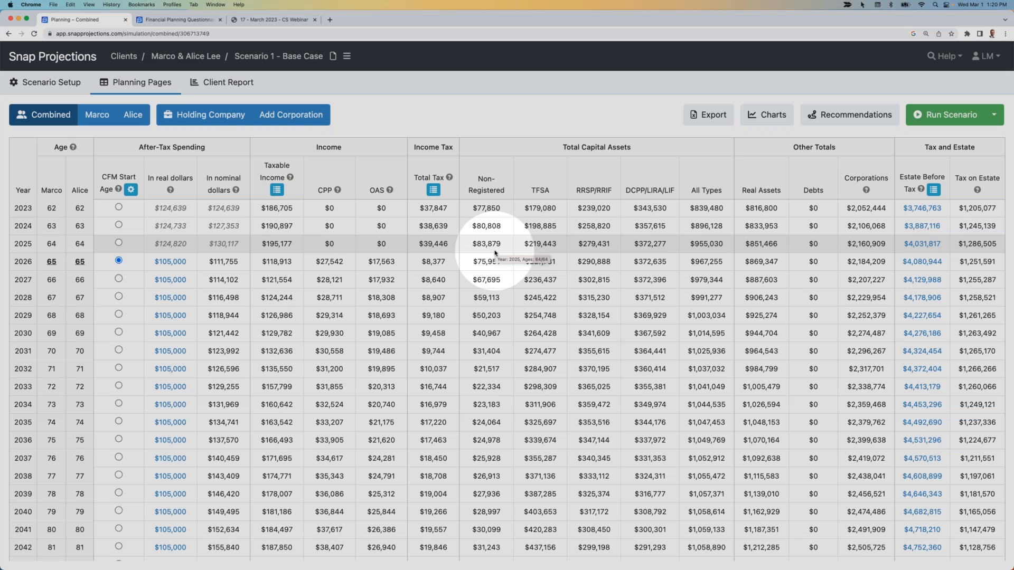
# Show the 2061 estate summary: $5,004,669 before tax, $4,490,064 after $514,605 estate tax.
pyautogui.scroll(-10, 497, 253)
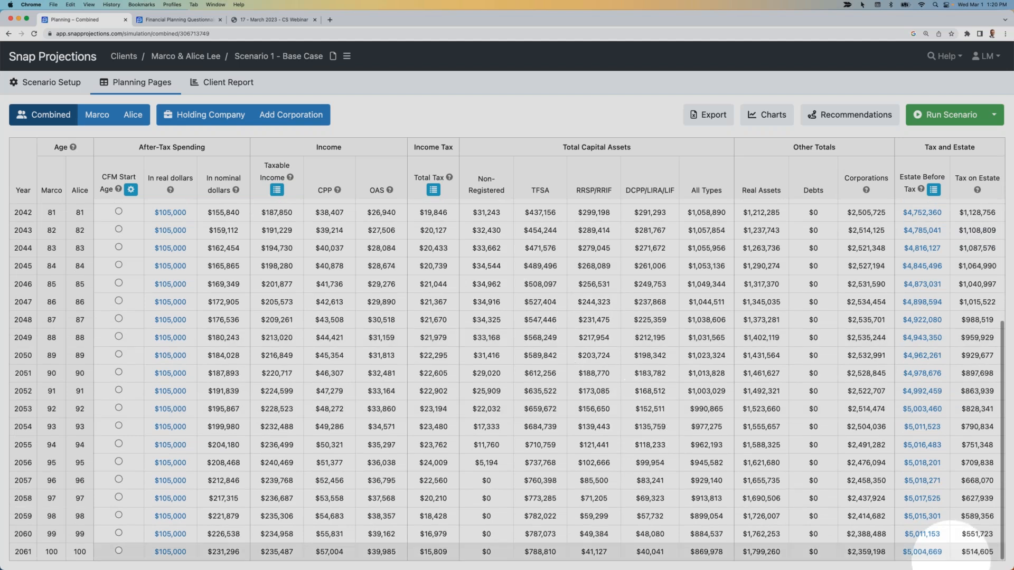
pyautogui.click(921, 552)
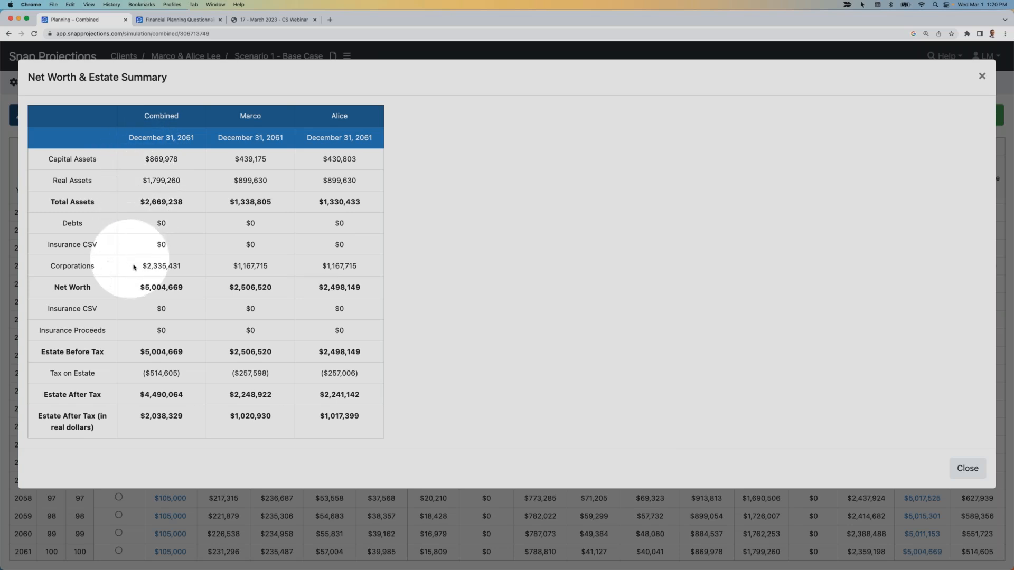
pyautogui.moveTo(136, 265)
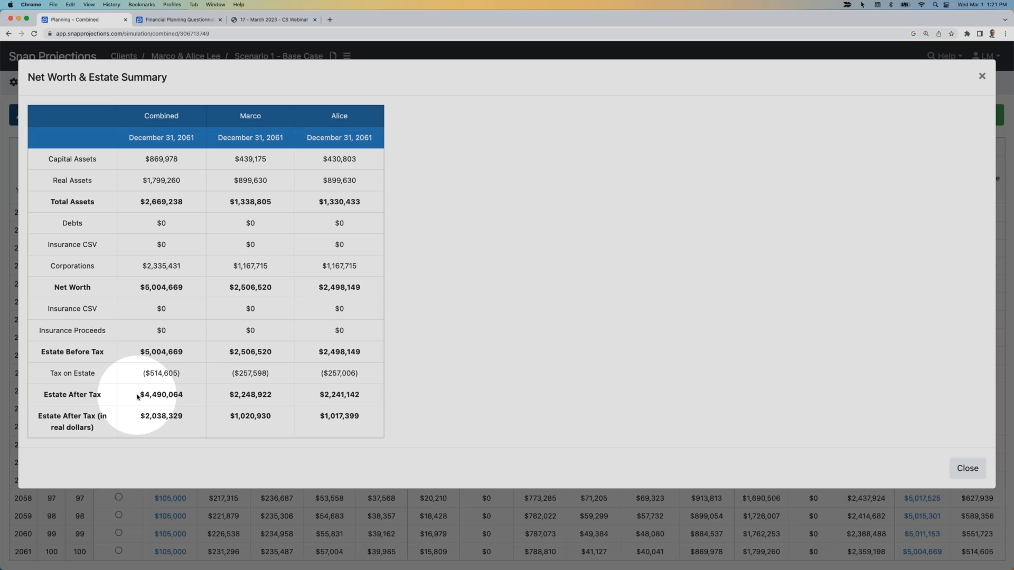
# Close the estate summary and make a copy of Scenario 1 - Base Case.
pyautogui.click(192, 518)
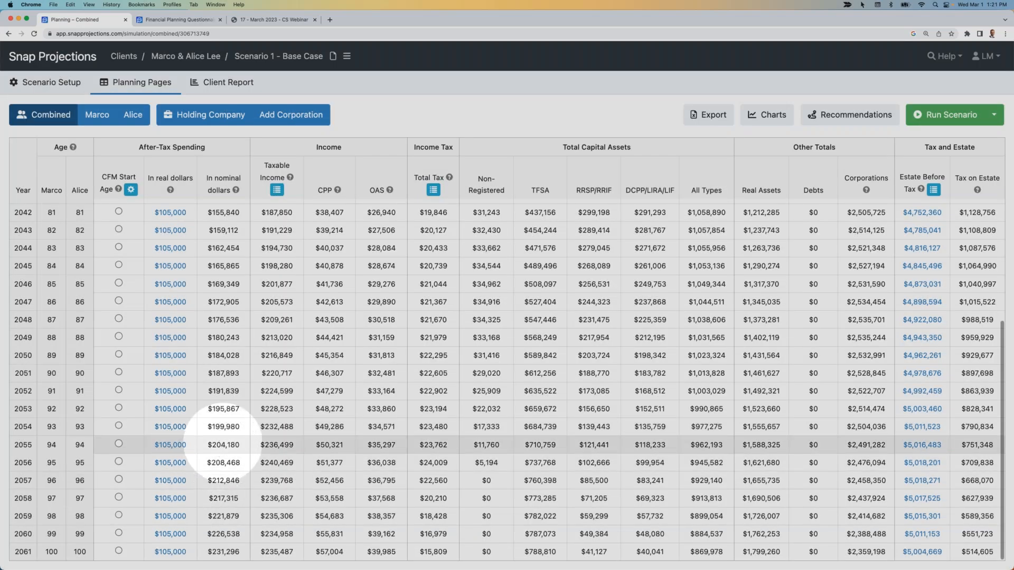
pyautogui.scroll(10, 227, 417)
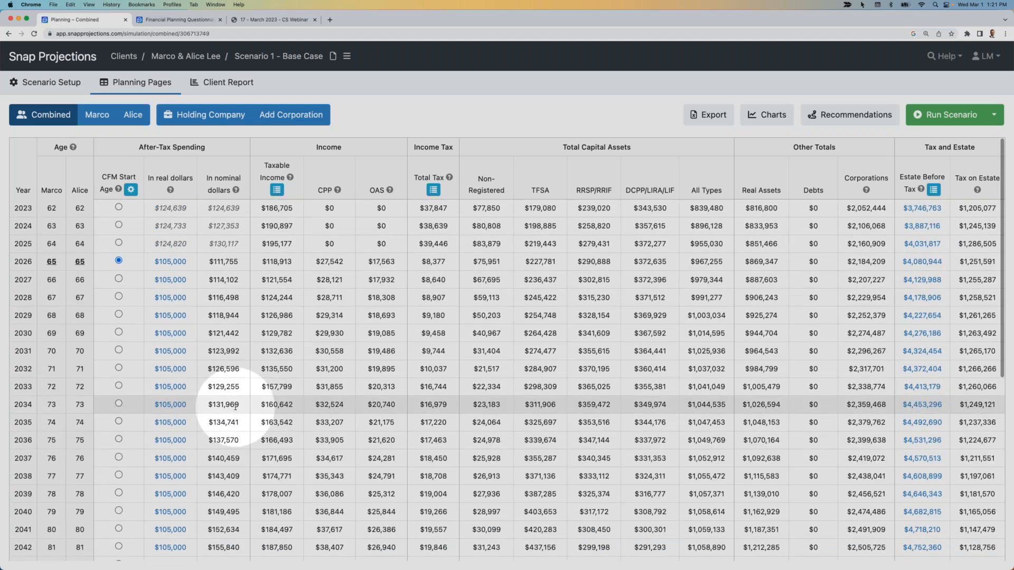
pyautogui.moveTo(248, 404)
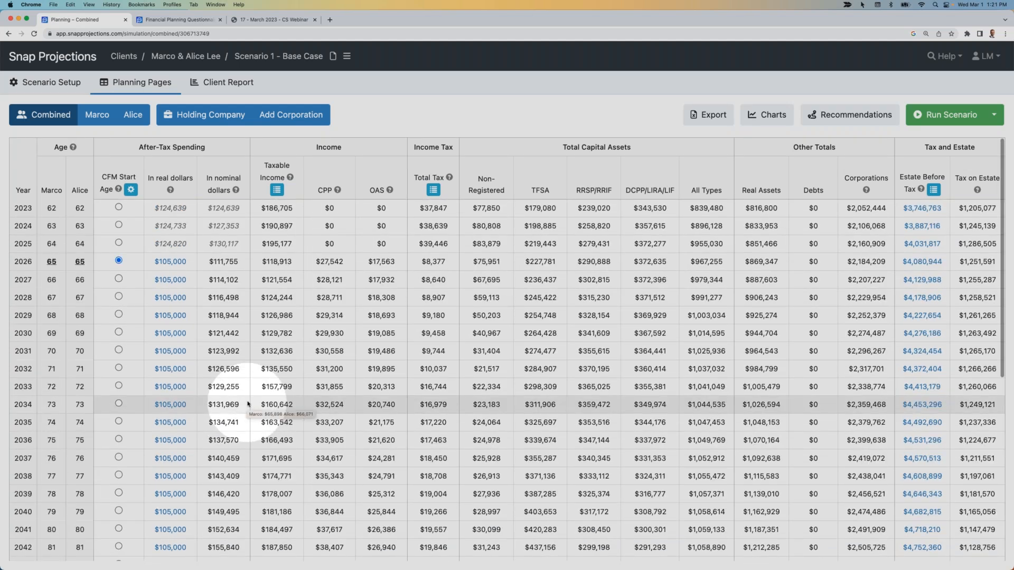
pyautogui.click(346, 56)
pyautogui.click(368, 90)
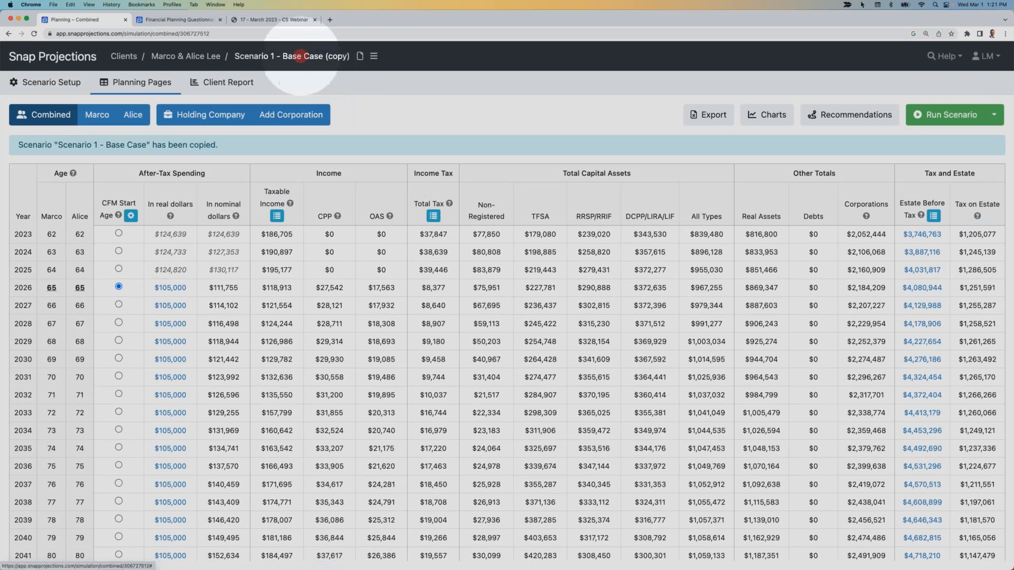
# Rename the copied scenario to 'Scenario 2 - Corporate Insurance'.
pyautogui.click(303, 57)
pyautogui.click(389, 115)
pyautogui.press('BackSpace')
pyautogui.write('2')
pyautogui.moveTo(394, 114); pyautogui.dragTo(493, 114)
pyautogui.write('Corporate Insurance')
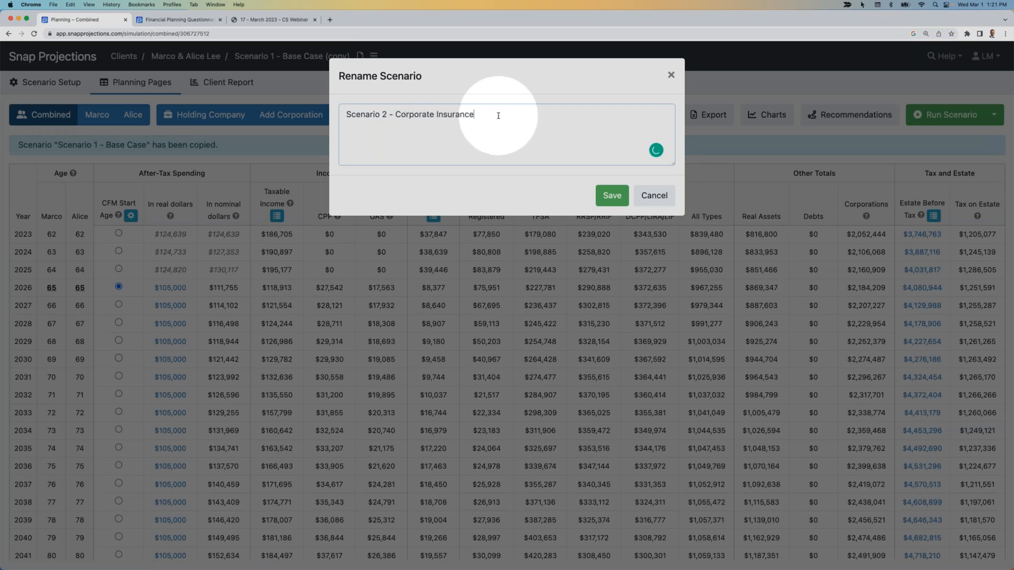
pyautogui.press('Return')
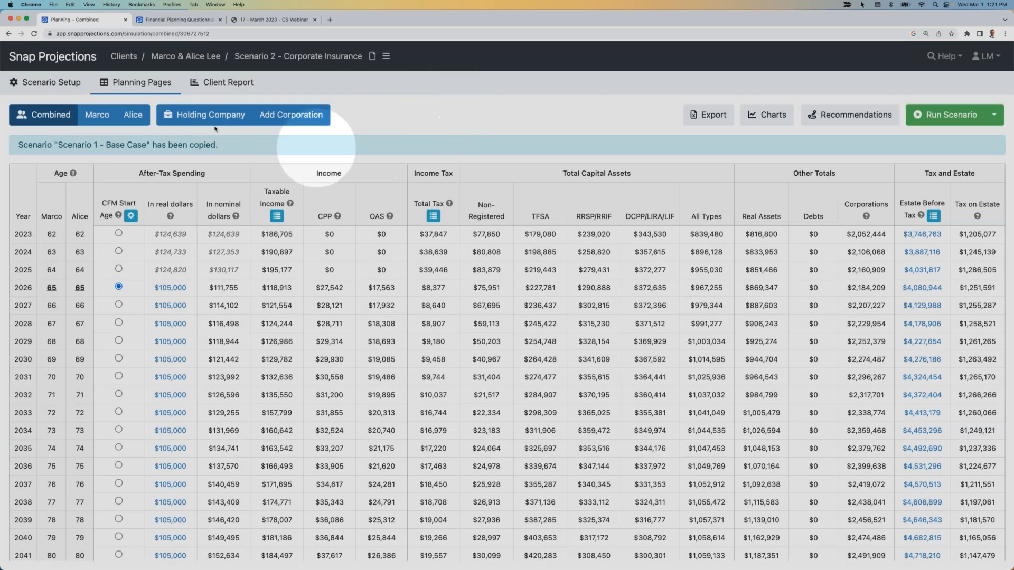
# Switch to the Holding Company and go to its Scenario Setup Insurance section.
pyautogui.click(214, 117)
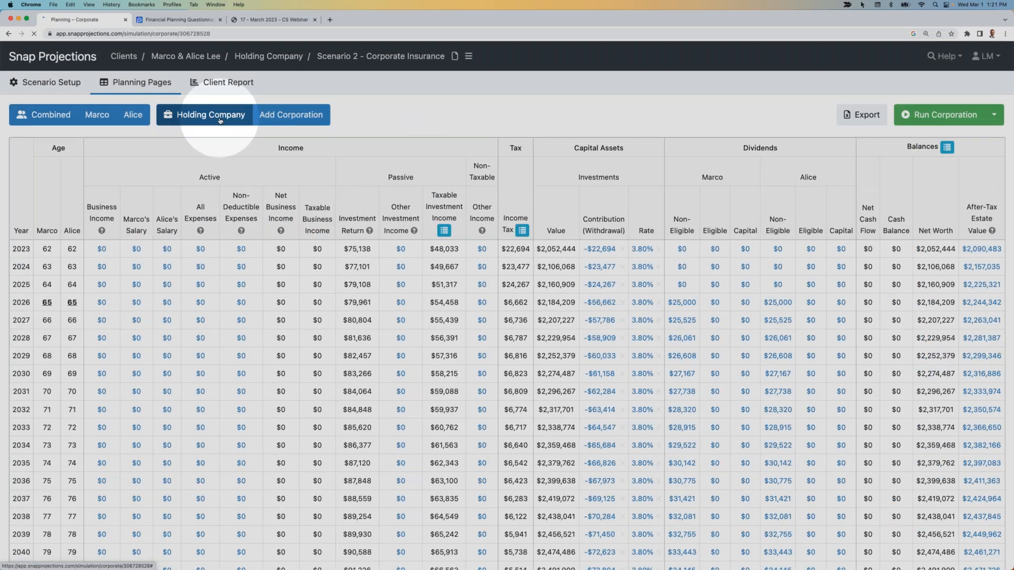
pyautogui.click(49, 83)
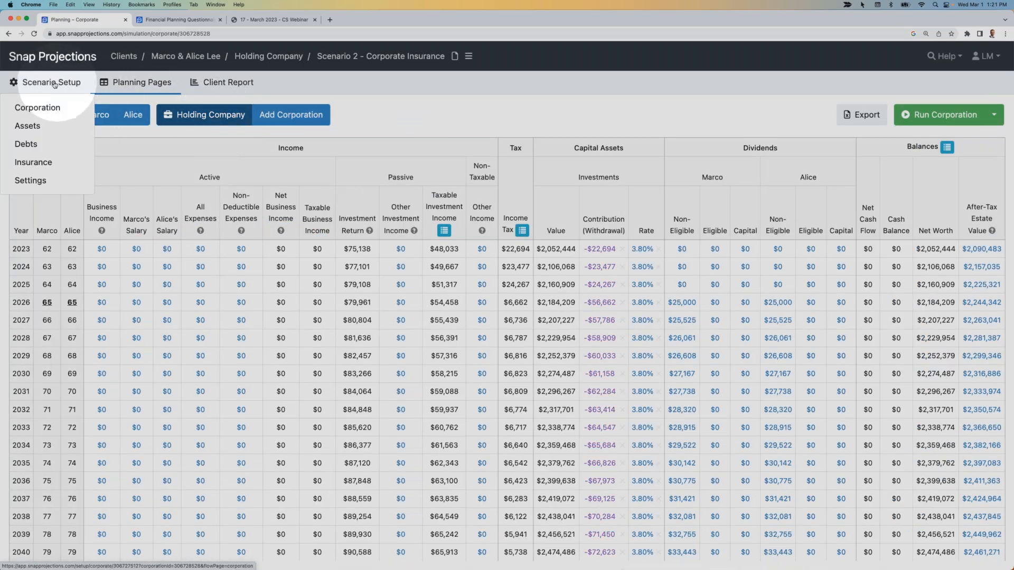
pyautogui.click(42, 162)
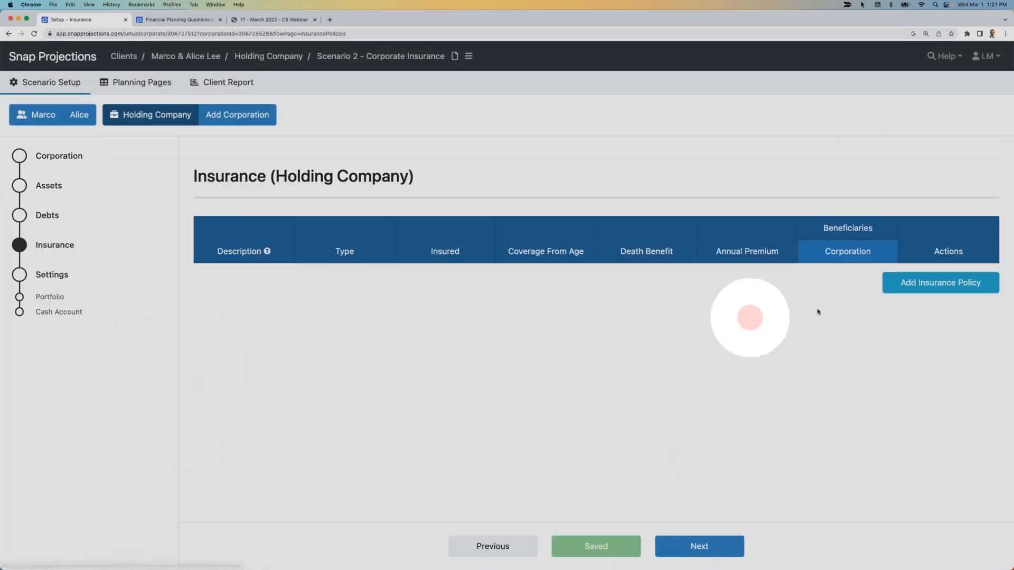
# Add a Whole Life policy named 'Corporate Policy' insuring the client.
pyautogui.click(896, 288)
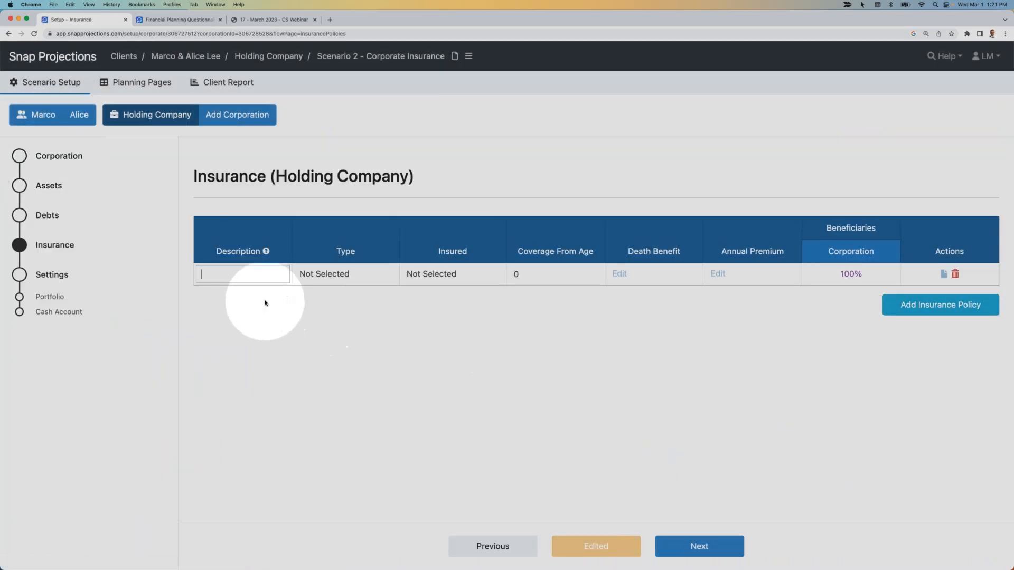
pyautogui.write('Corporate Policy')
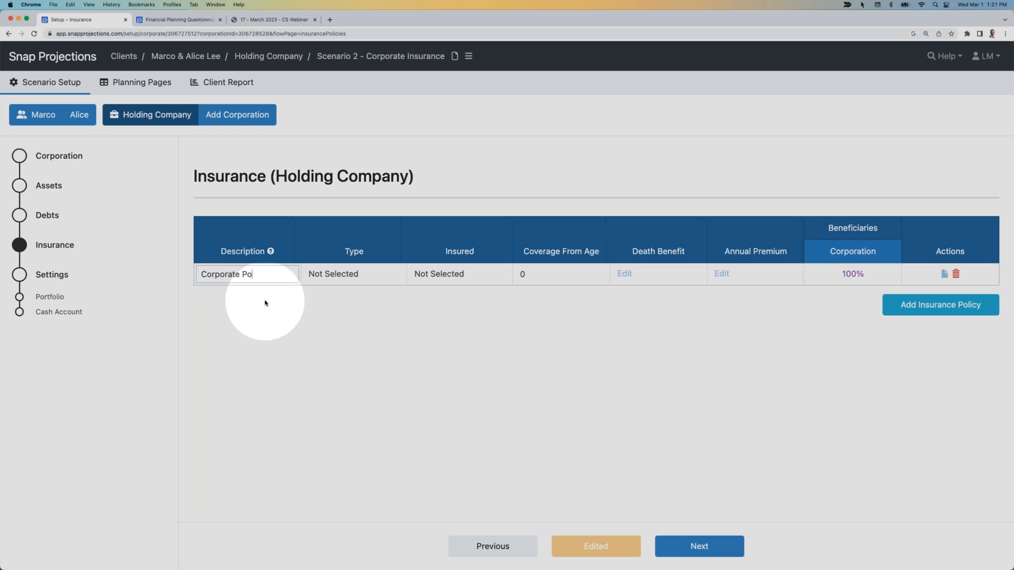
pyautogui.press('Tab')
pyautogui.click(372, 274)
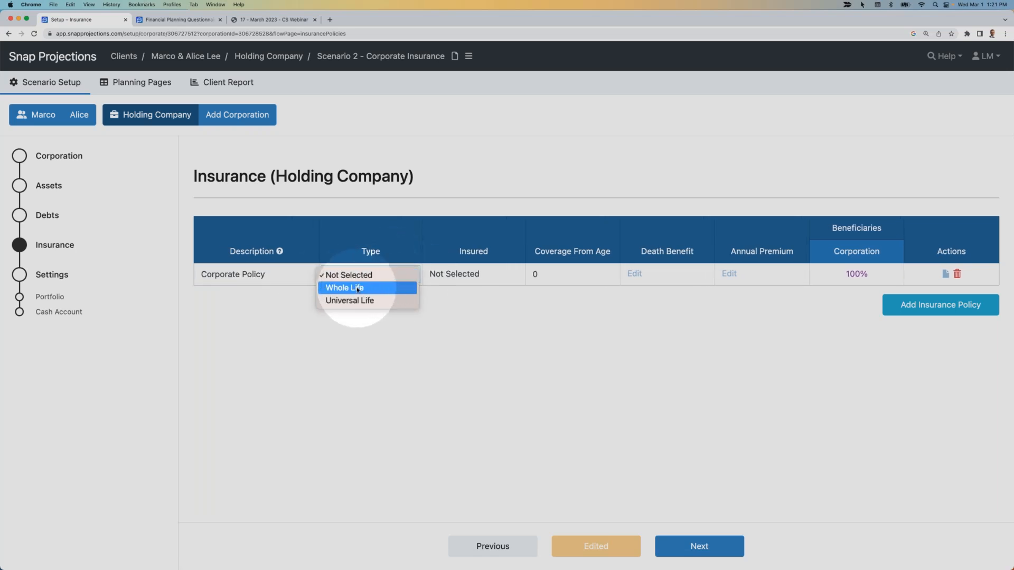
pyautogui.click(358, 289)
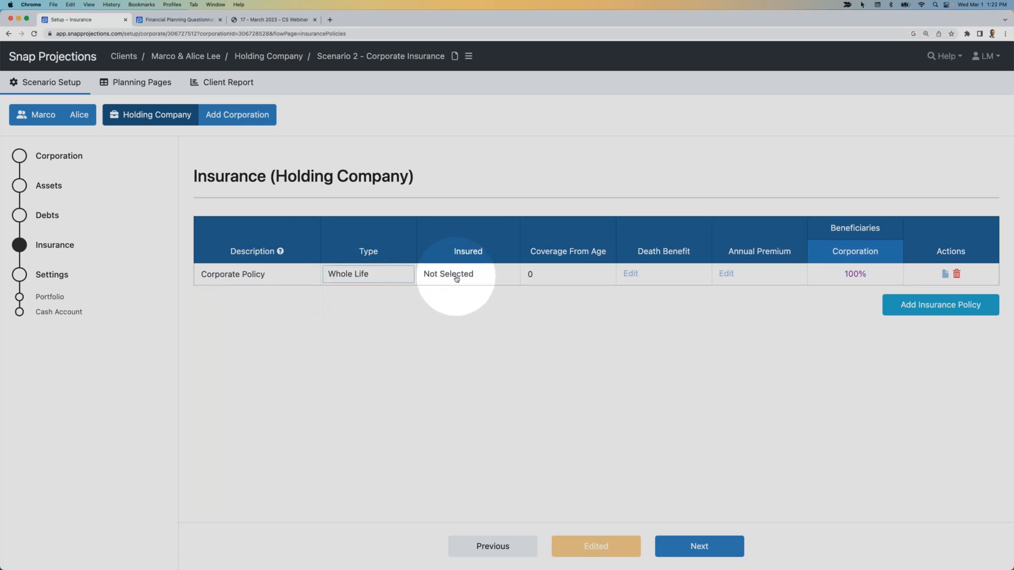
pyautogui.click(456, 279)
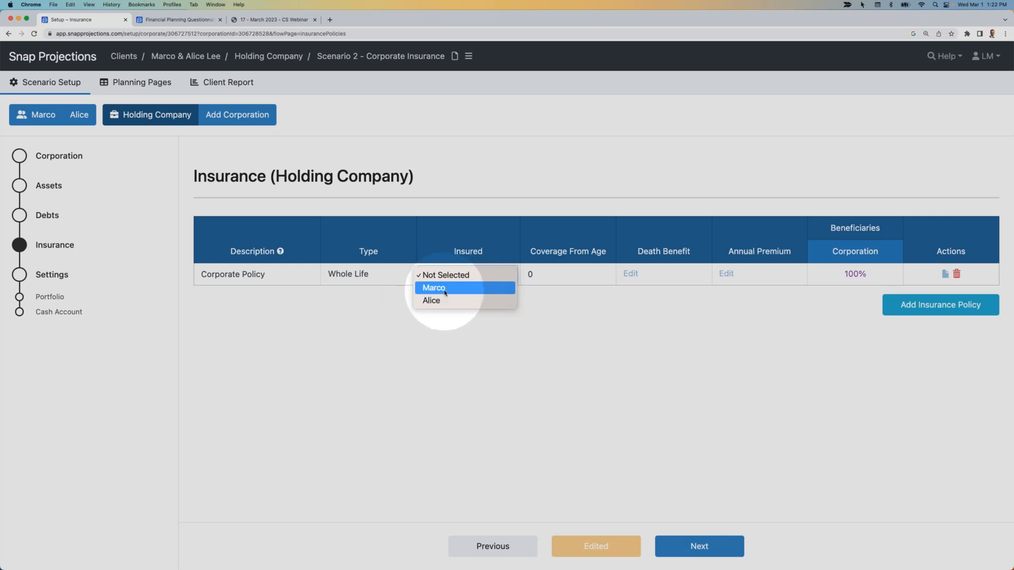
pyautogui.click(446, 289)
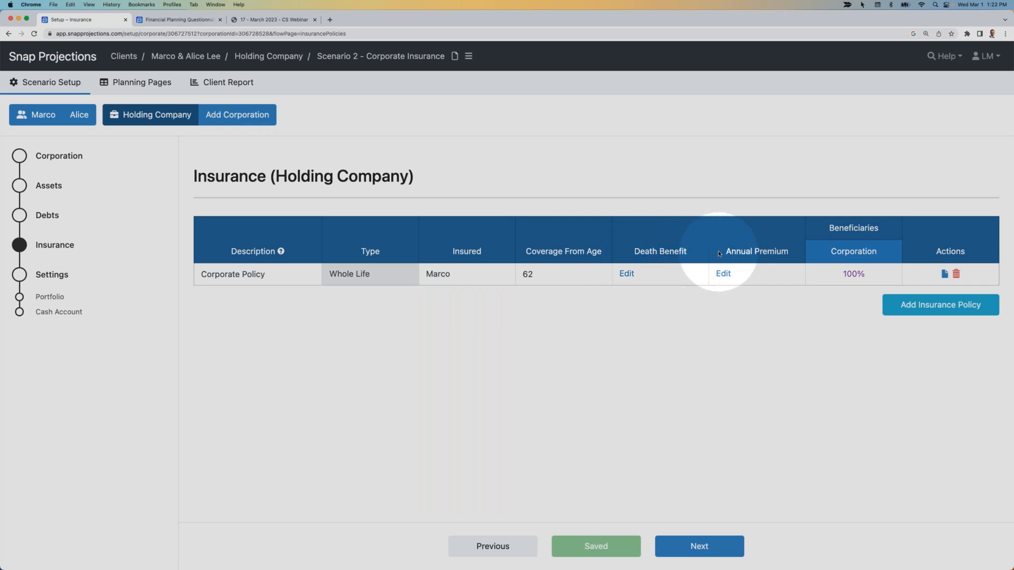
# Paste the illustration's yearly death benefit, CSV, cost base and premiums into the Corporate Policy table.
pyautogui.click(627, 274)
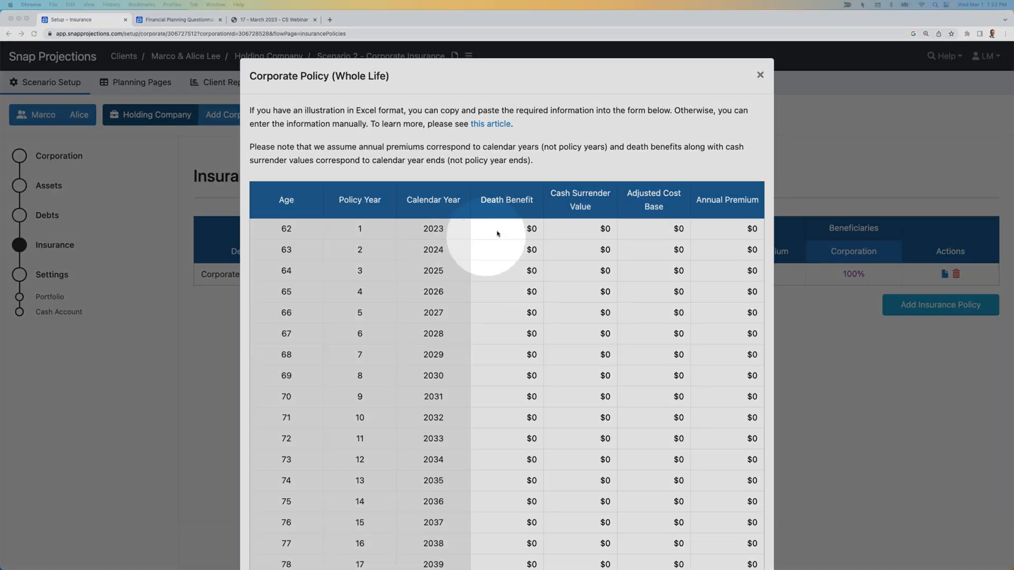
pyautogui.click(505, 229)
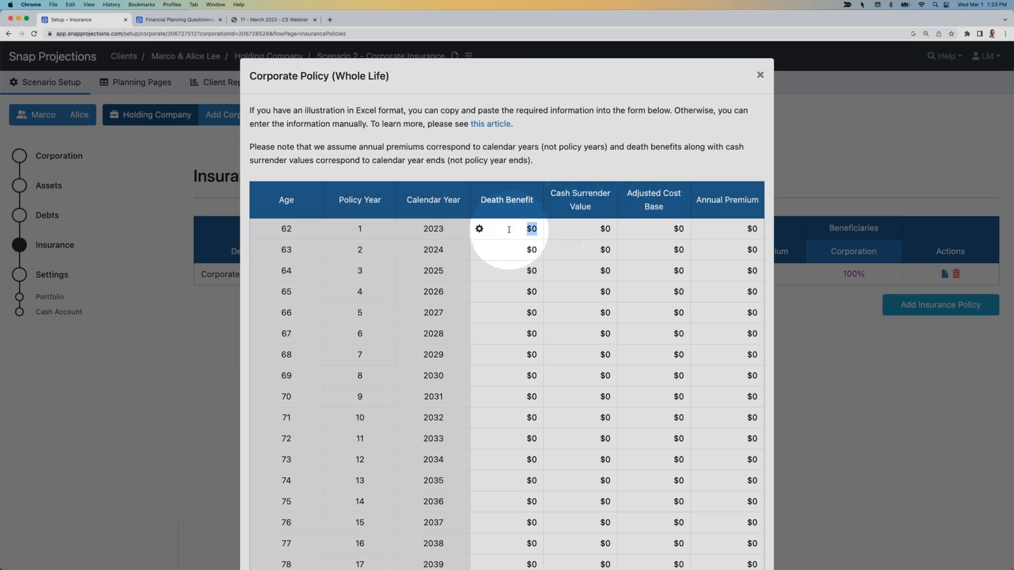
pyautogui.press('super+v')
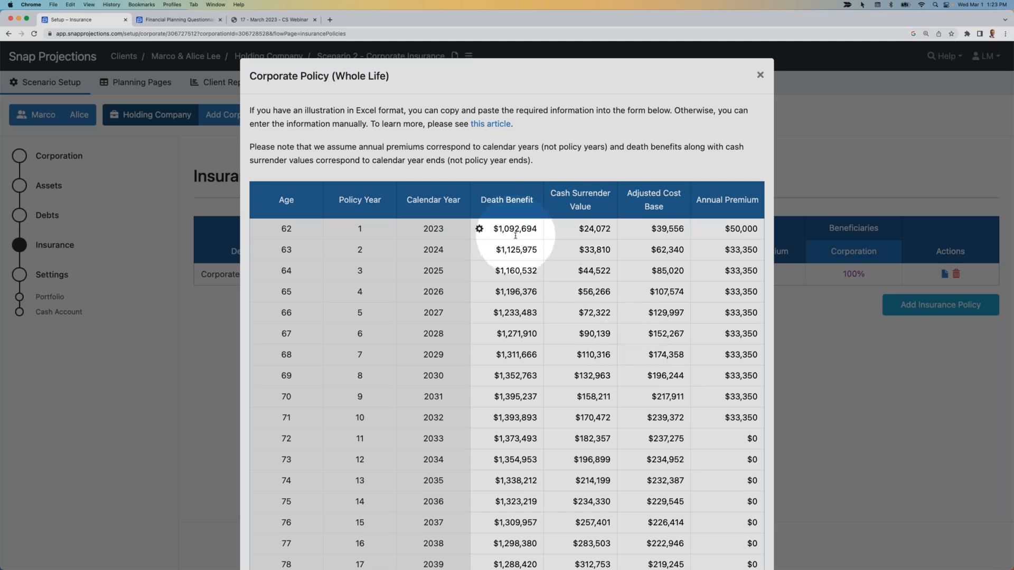
pyautogui.scroll(-1, 515, 238)
pyautogui.scroll(-5, 515, 238)
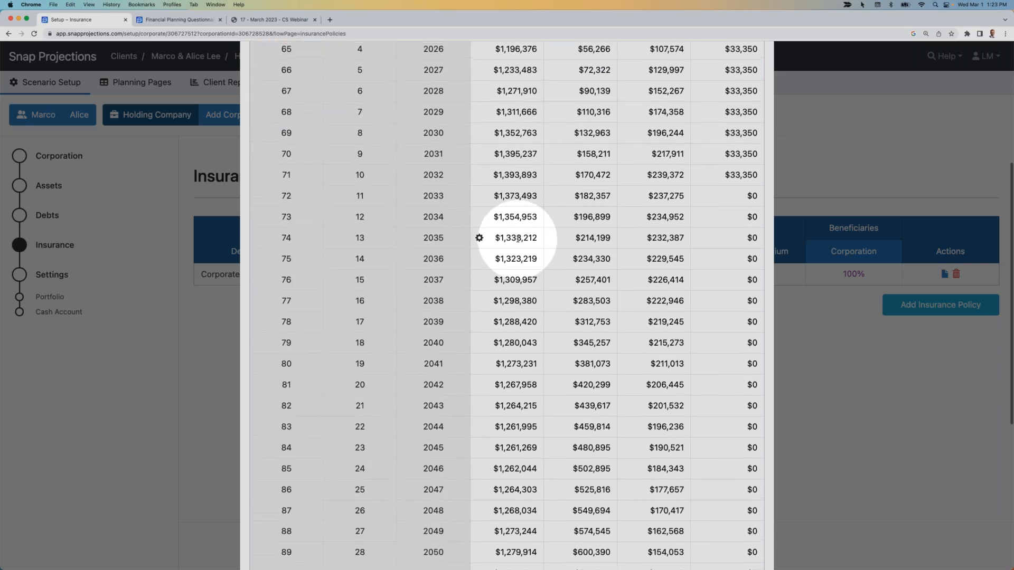
pyautogui.scroll(4, 518, 239)
pyautogui.scroll(3, 518, 239)
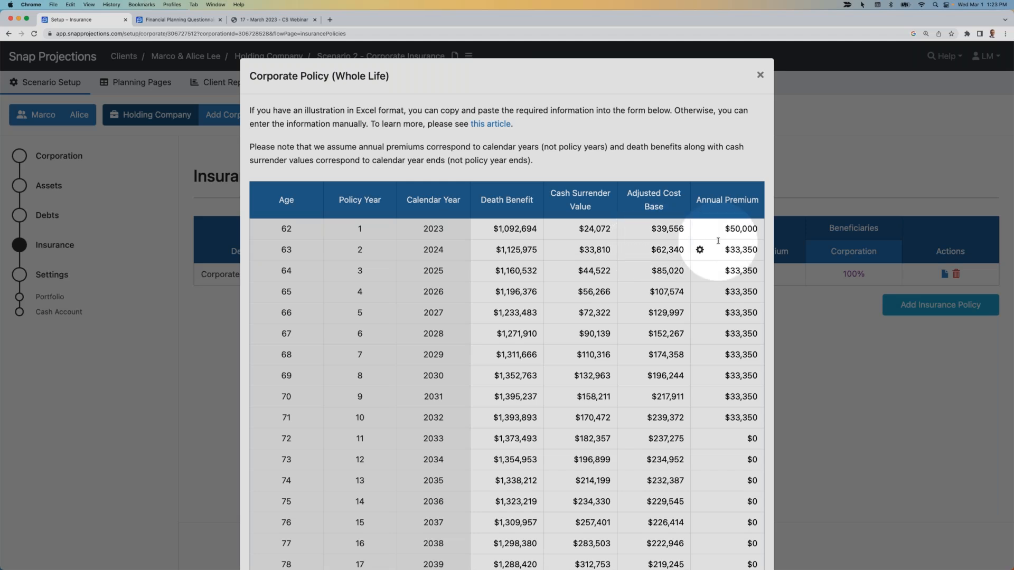
pyautogui.click(761, 77)
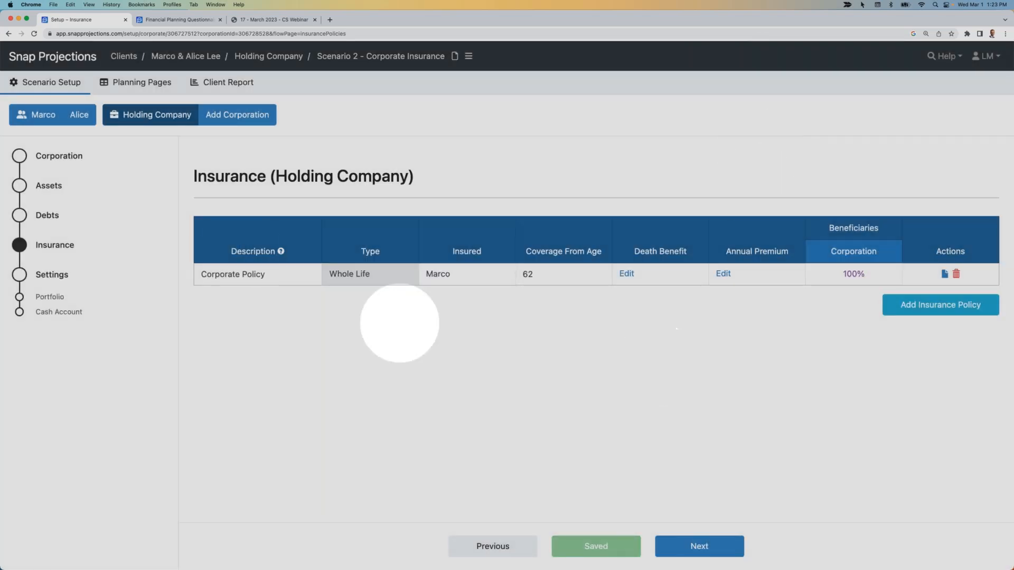
# Show the Holding Company's planning table and review its Corporate Policy insurance columns.
pyautogui.click(145, 84)
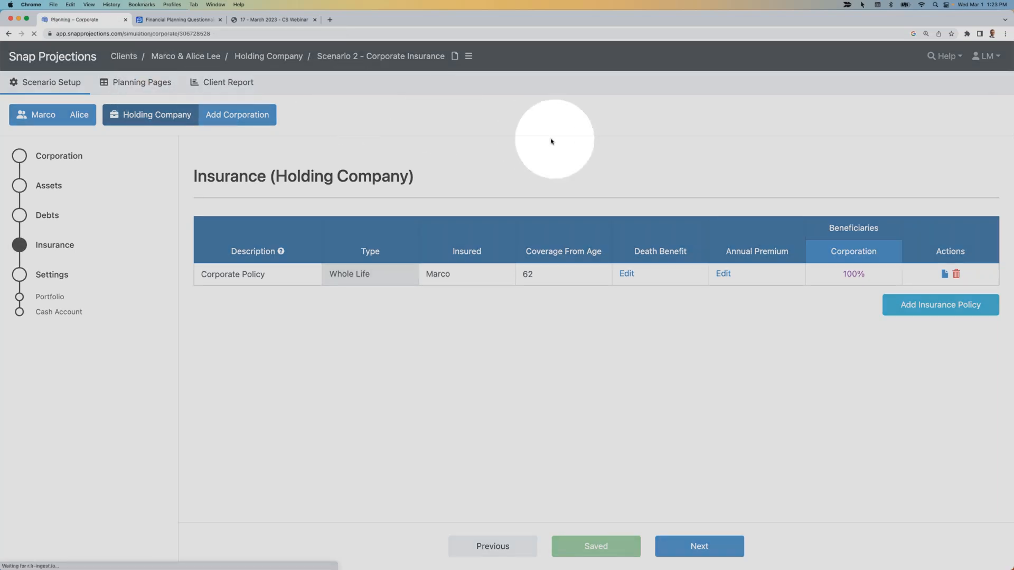
pyautogui.hscroll(3, 581, 166)
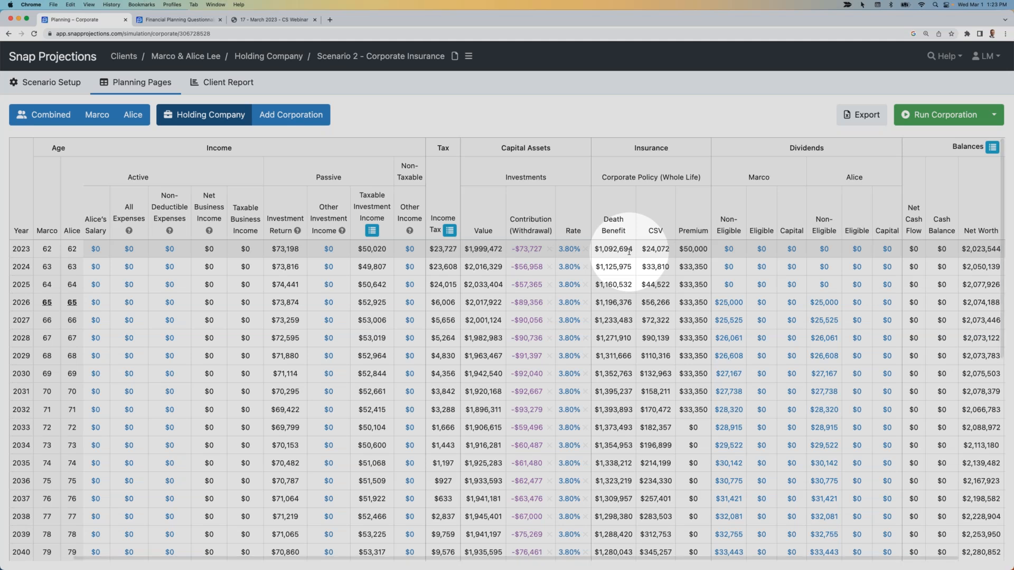
pyautogui.moveTo(629, 252)
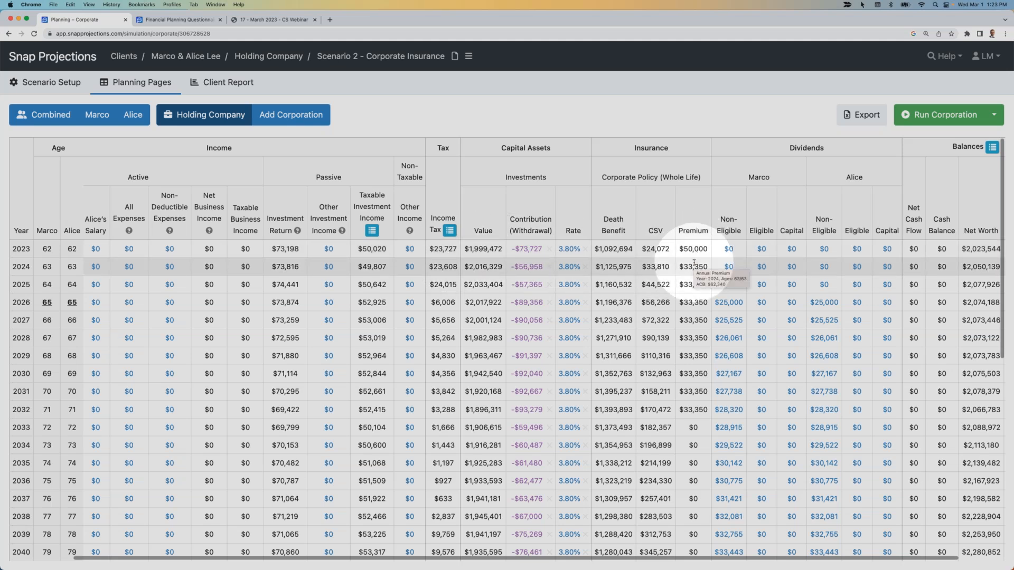
pyautogui.moveTo(693, 287)
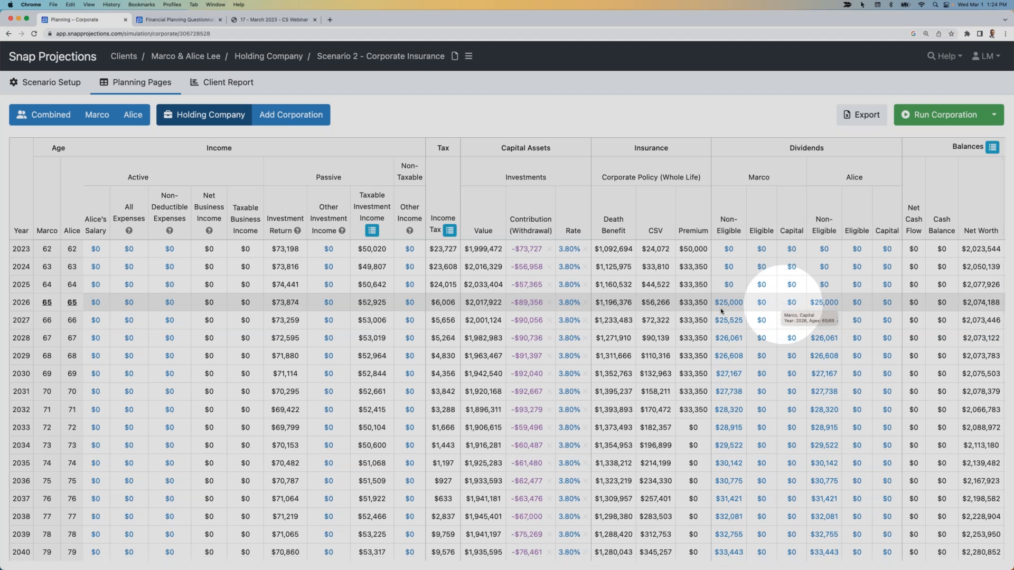
# Open the Holding Company's 2023 breakdown: $2,023,544 net worth, $3,131,503 after-tax estate.
pyautogui.scroll(-10, 627, 302)
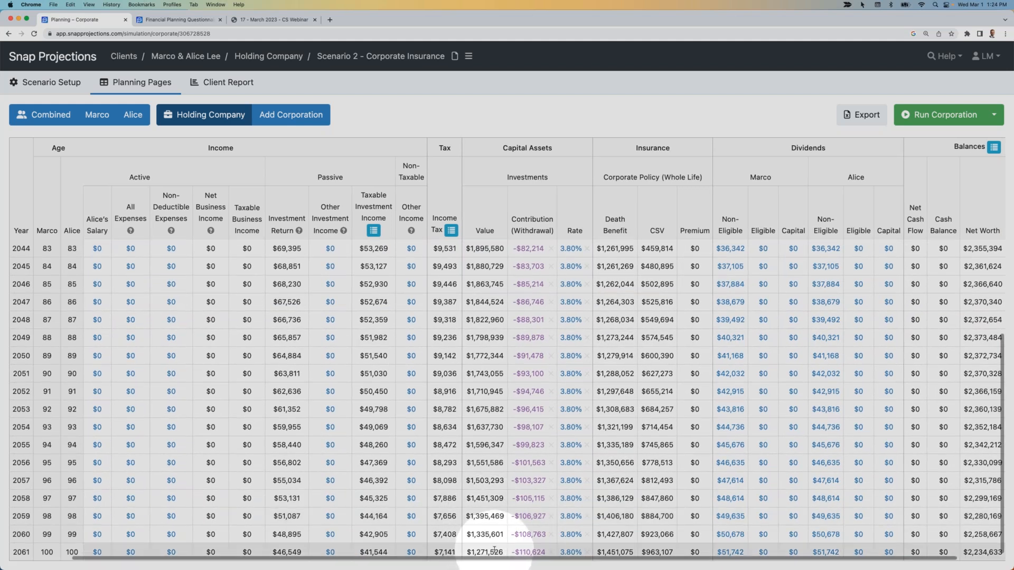
pyautogui.moveTo(491, 549)
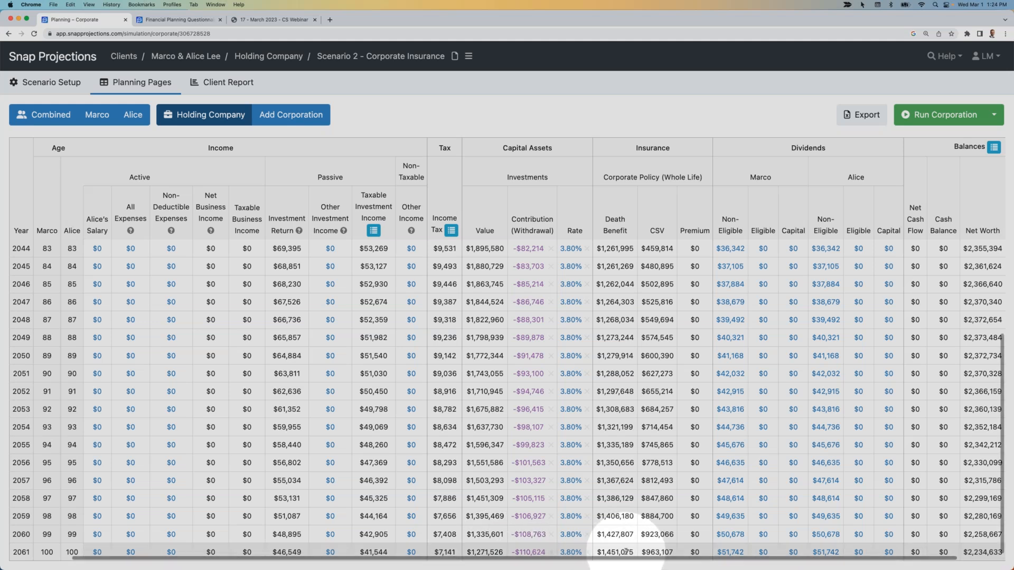
pyautogui.moveTo(625, 552)
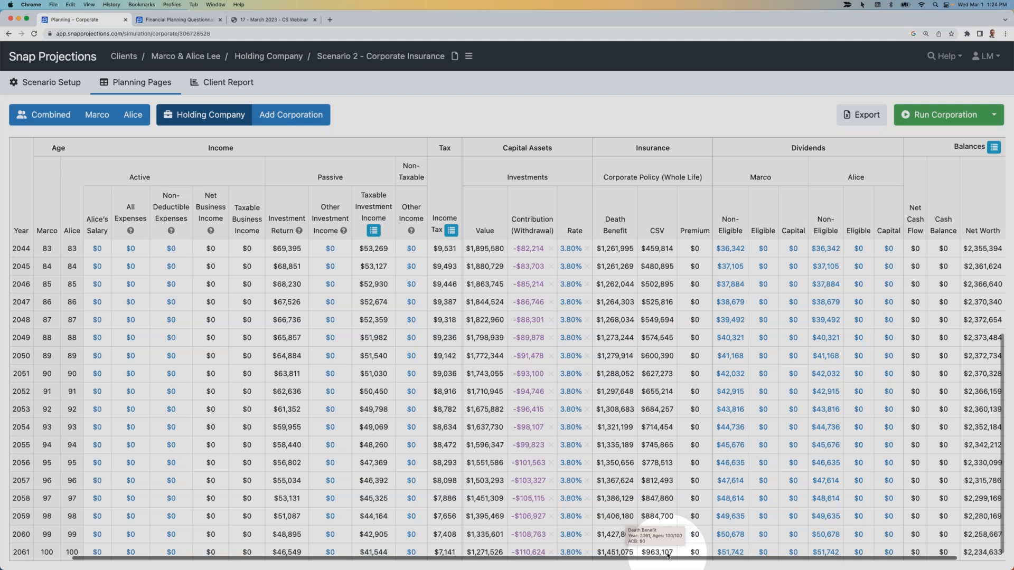
pyautogui.hscroll(2, 660, 533)
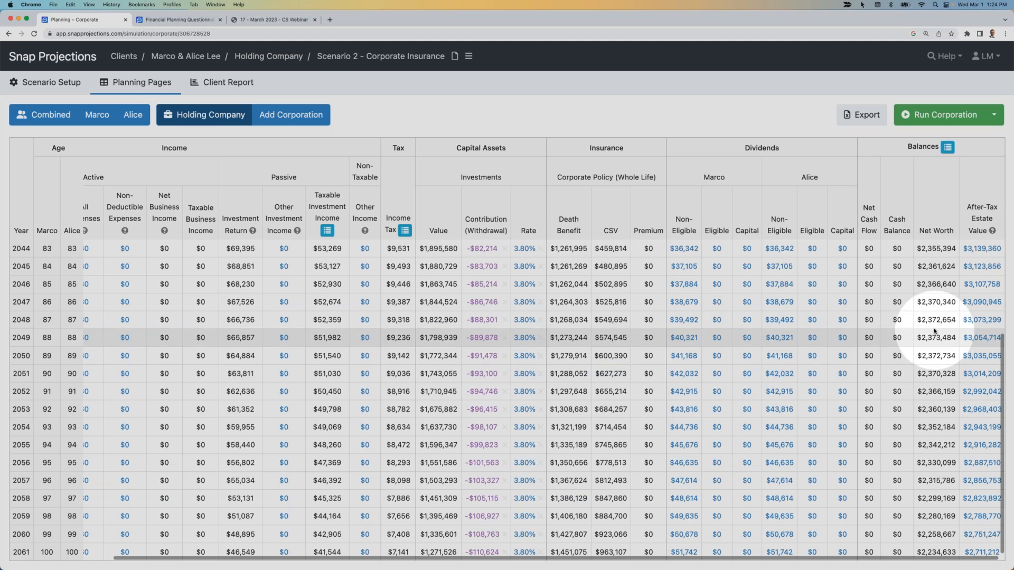
pyautogui.moveTo(992, 231)
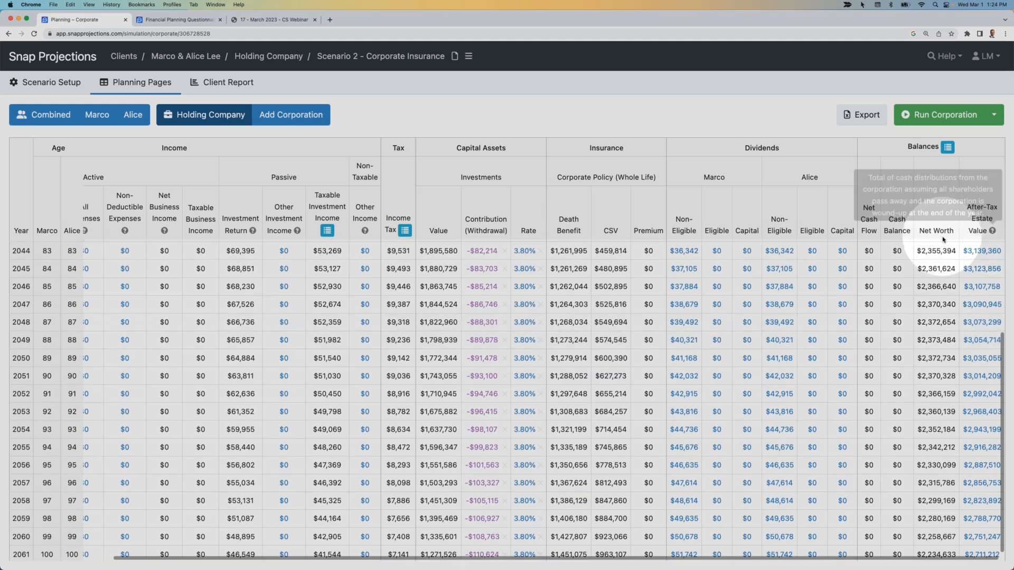
pyautogui.scroll(3, 939, 260)
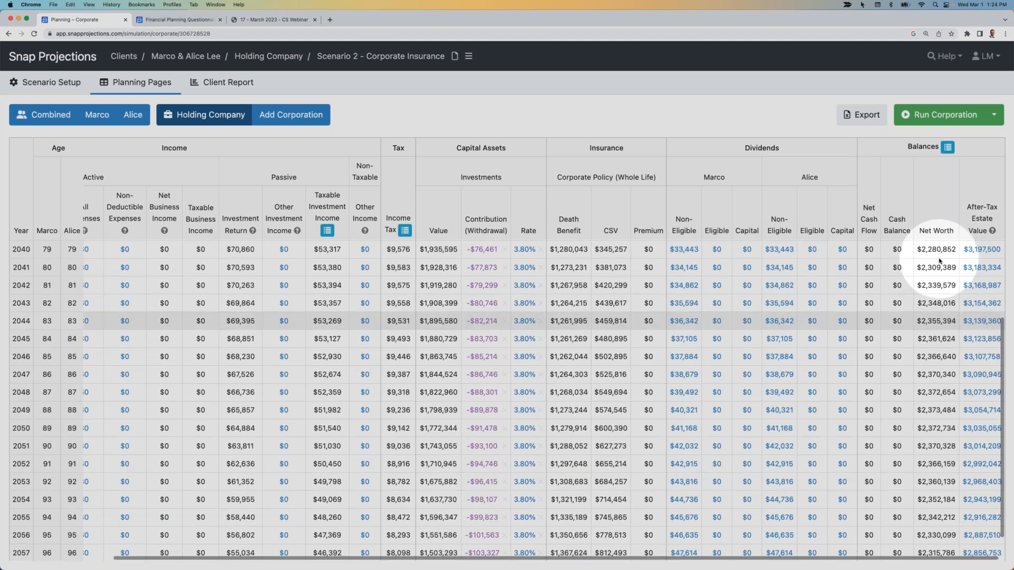
pyautogui.scroll(10, 940, 261)
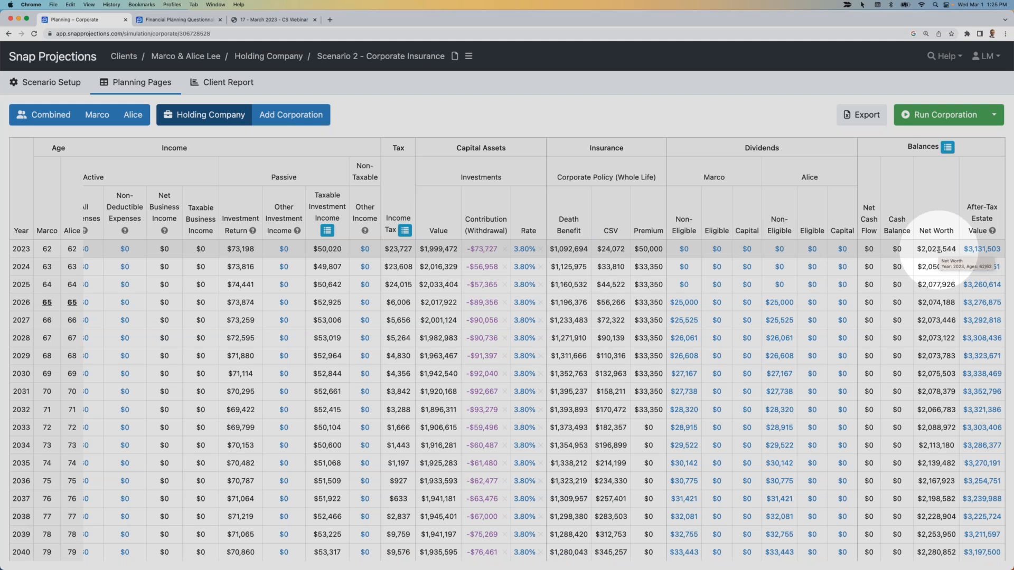
pyautogui.click(983, 249)
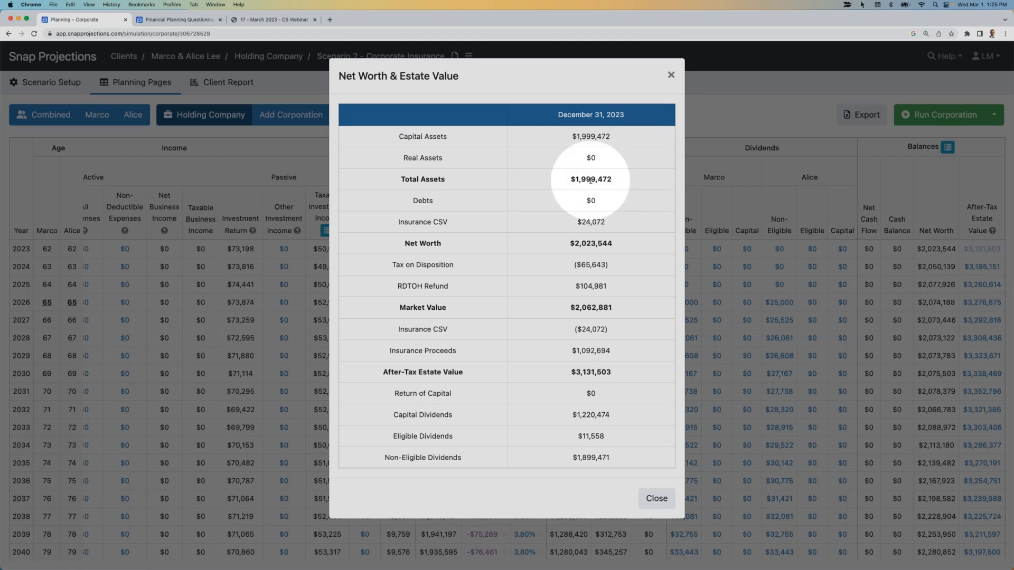
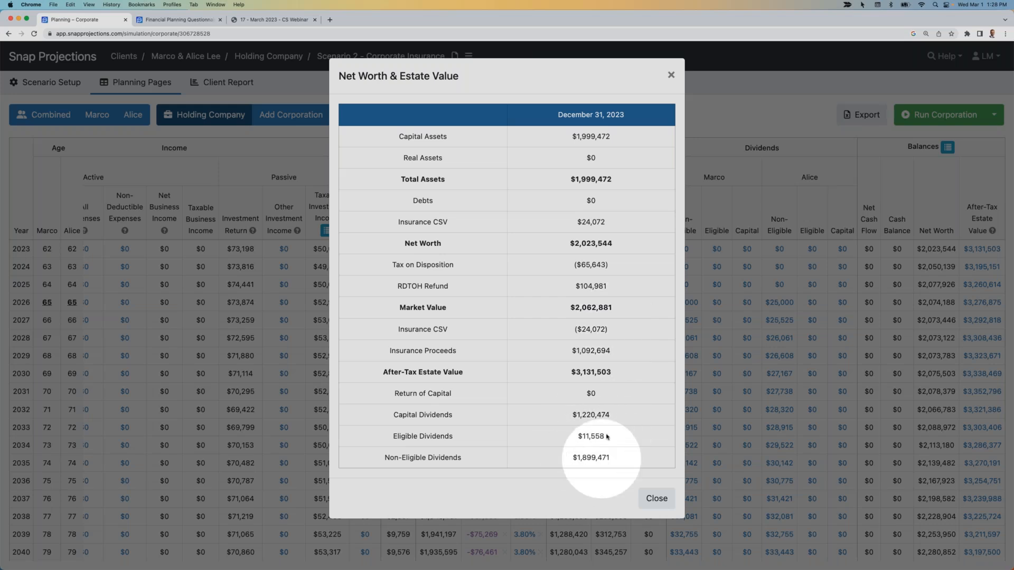
# Check the Holding Company's 2061 breakdown, showing a $2,711,212 after-tax estate value.
pyautogui.click(643, 498)
pyautogui.scroll(-10, 928, 406)
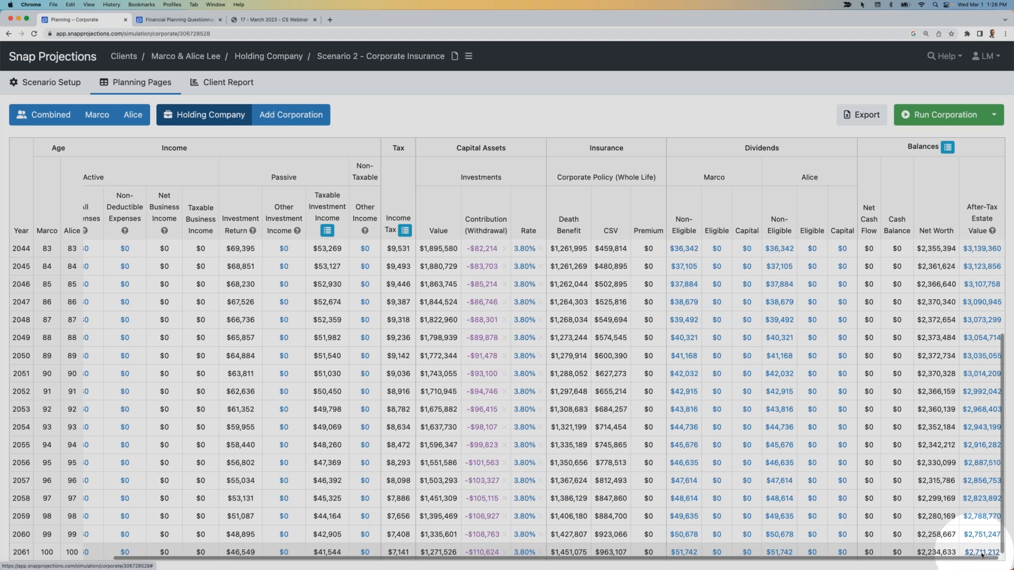
pyautogui.click(982, 552)
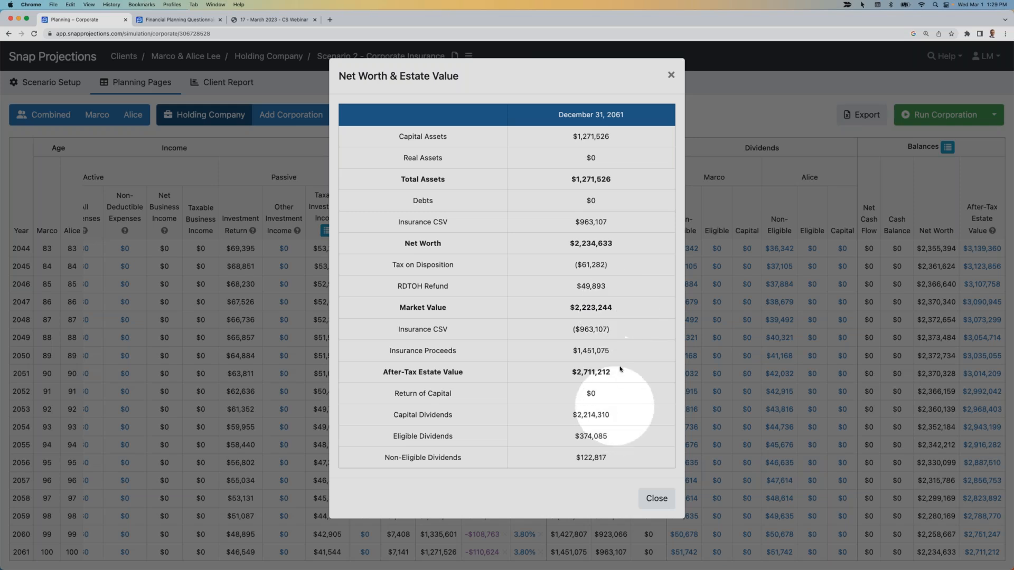
pyautogui.click(656, 498)
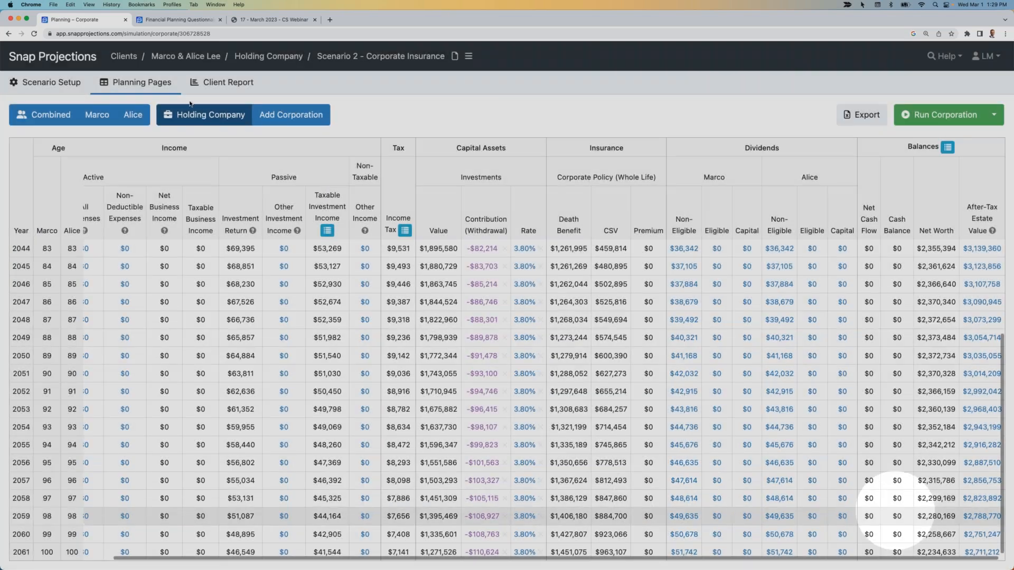
# Open the combined 2061 estate summary: $5,380,450 before tax, $5,105,623 after tax.
pyautogui.click(48, 114)
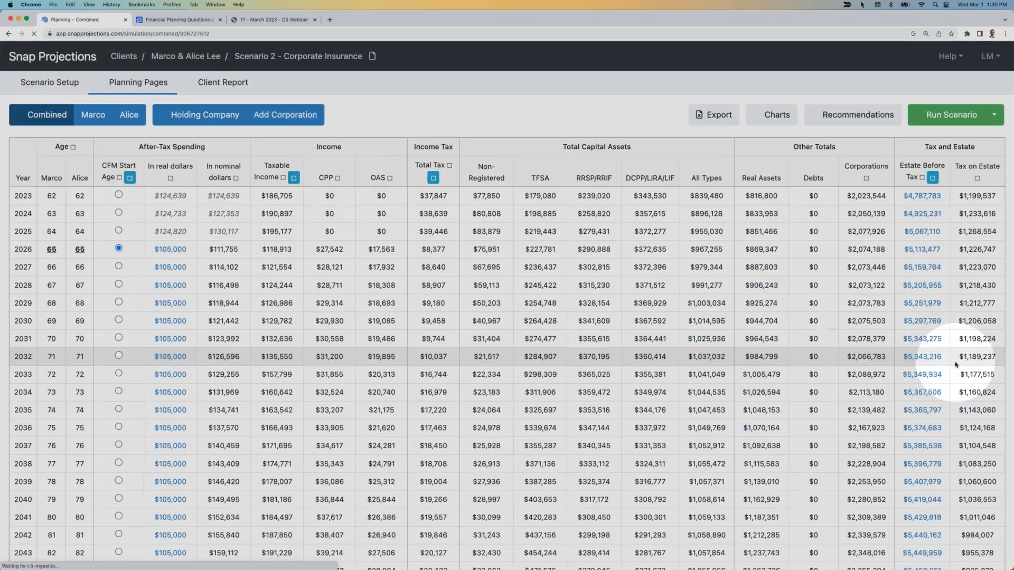
pyautogui.scroll(-3, 946, 465)
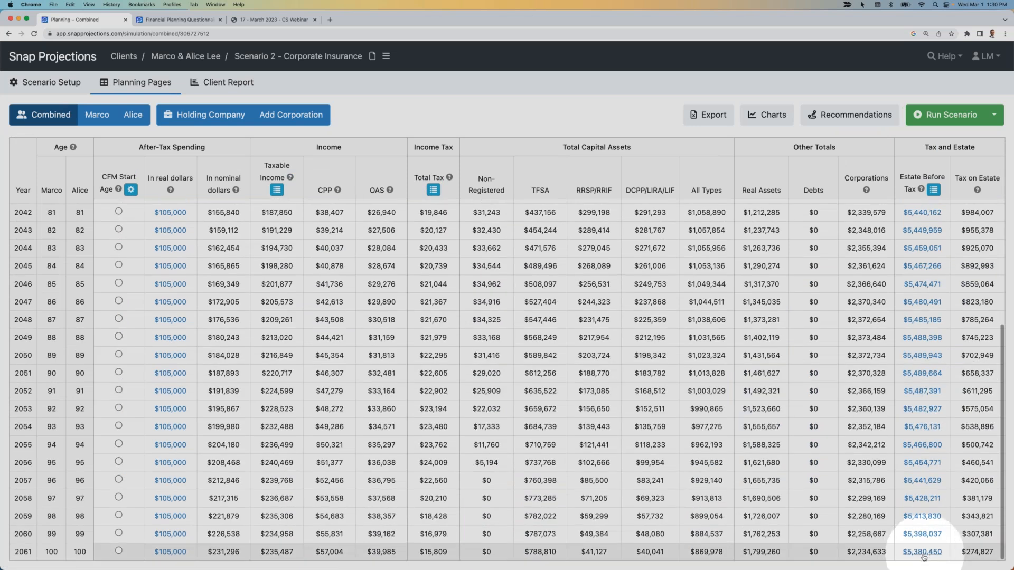
pyautogui.click(925, 553)
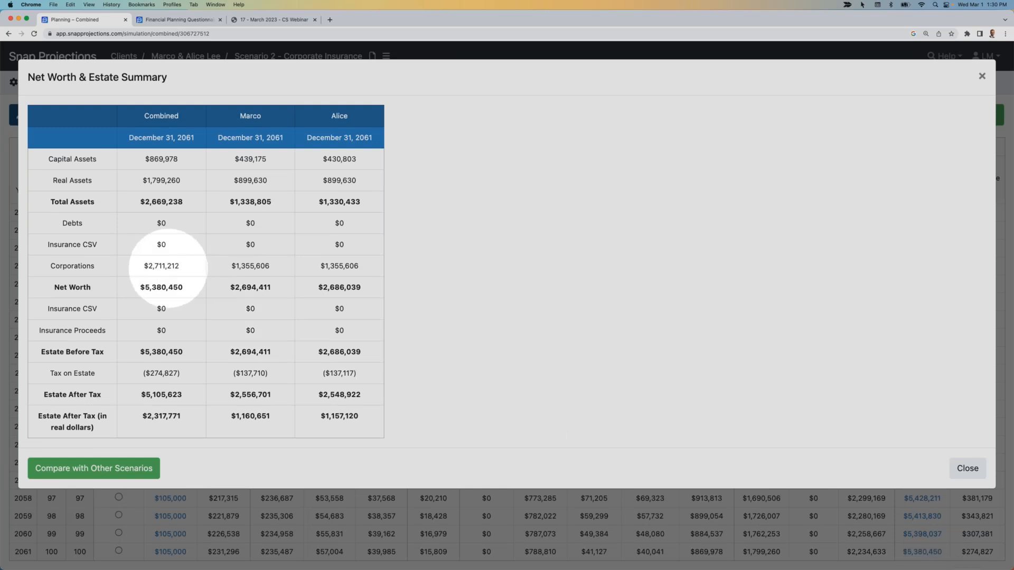
pyautogui.moveTo(166, 266)
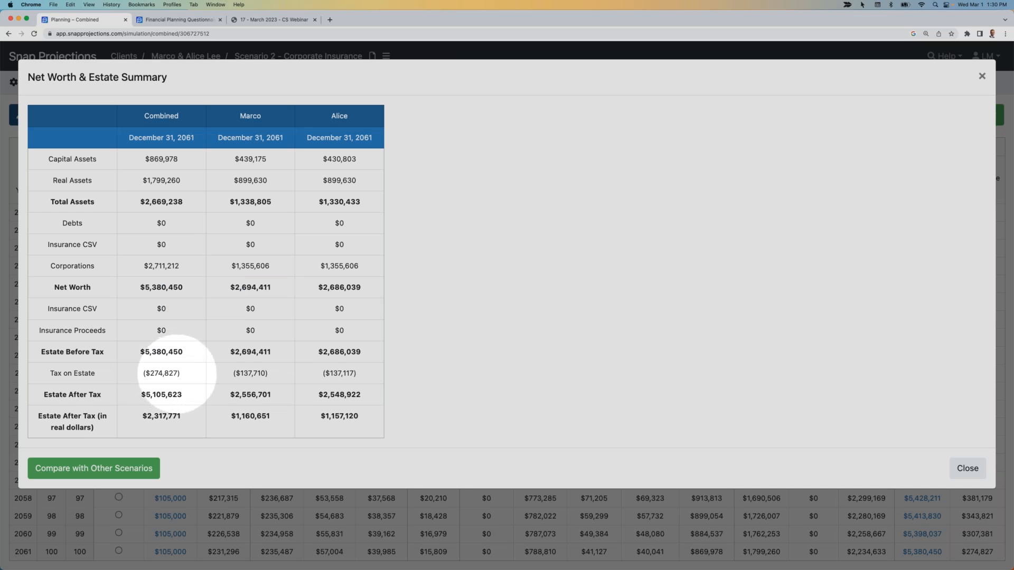
# Compare Scenario 2's 2061 estate summary against Scenario 1 - Base Case, then close it.
pyautogui.click(118, 471)
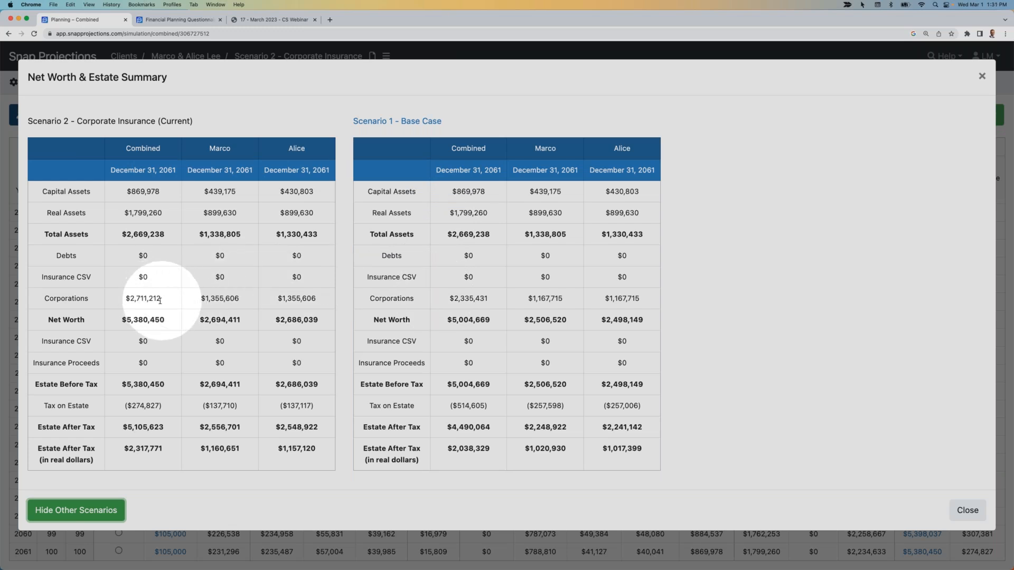
pyautogui.moveTo(164, 301)
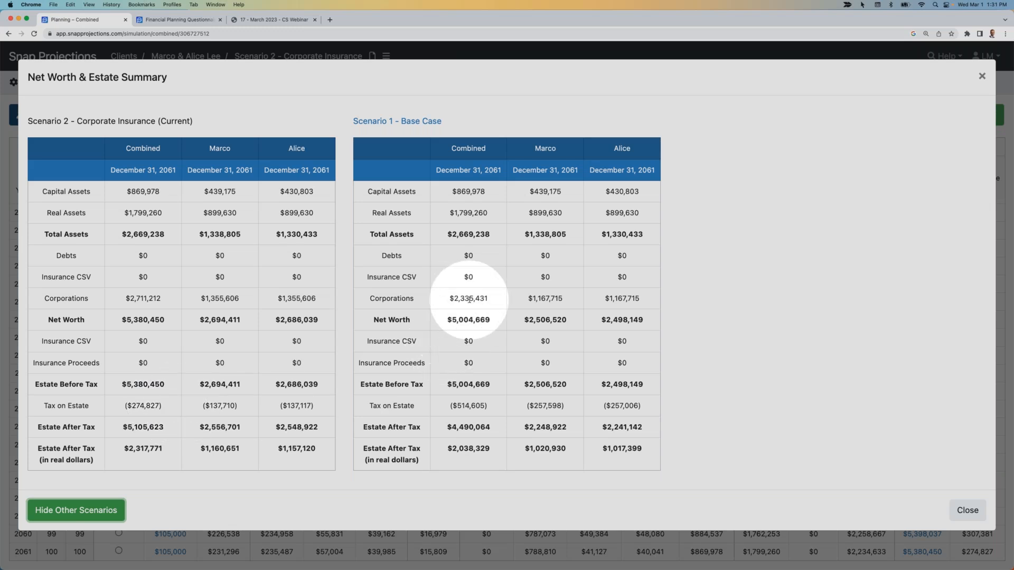
pyautogui.moveTo(469, 299)
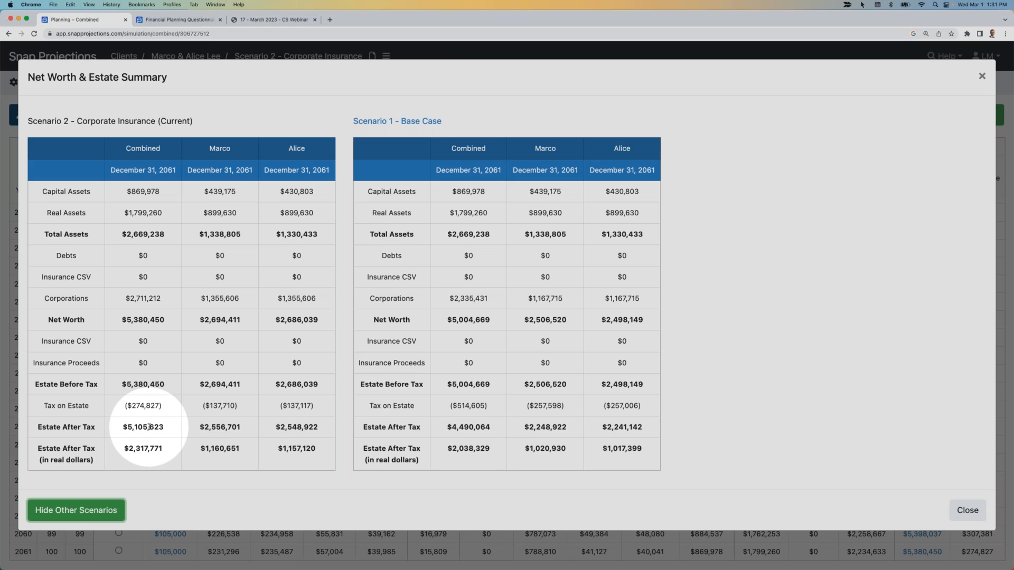
pyautogui.click(982, 76)
# Scroll the combined Scenario 2 table back up toward the early years.
pyautogui.scroll(10, 482, 315)
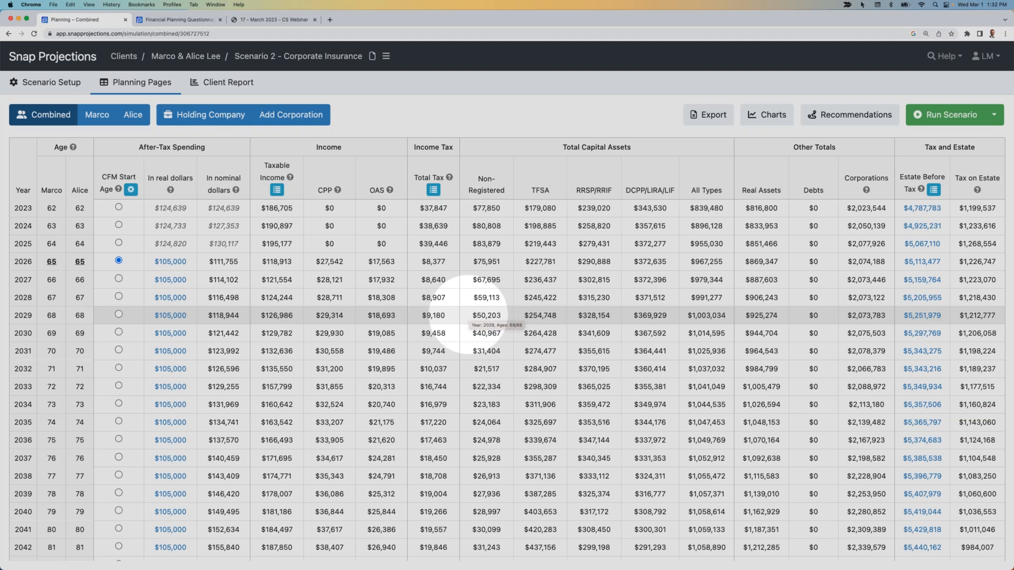
pyautogui.moveTo(57, 87)
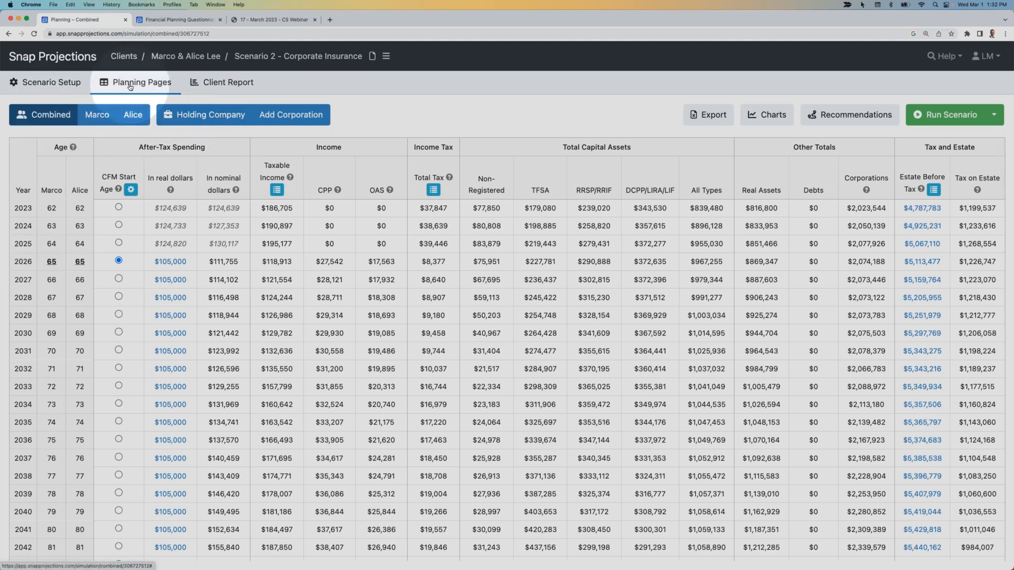
# Review the Holding Company's Corporation setup, checking the Adjusted Cost Base under Disposition.
pyautogui.click(190, 121)
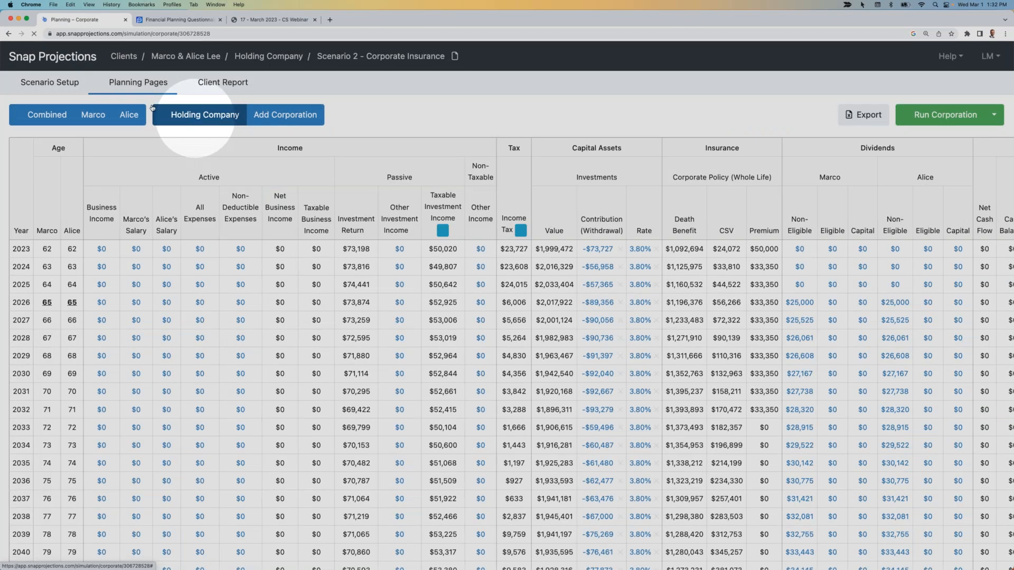
pyautogui.moveTo(45, 85)
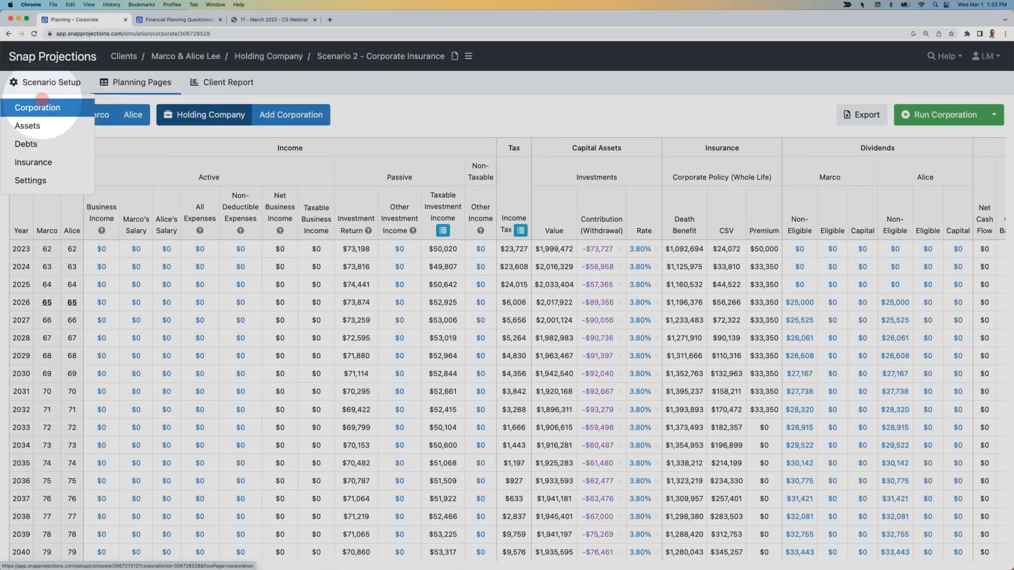
pyautogui.click(31, 107)
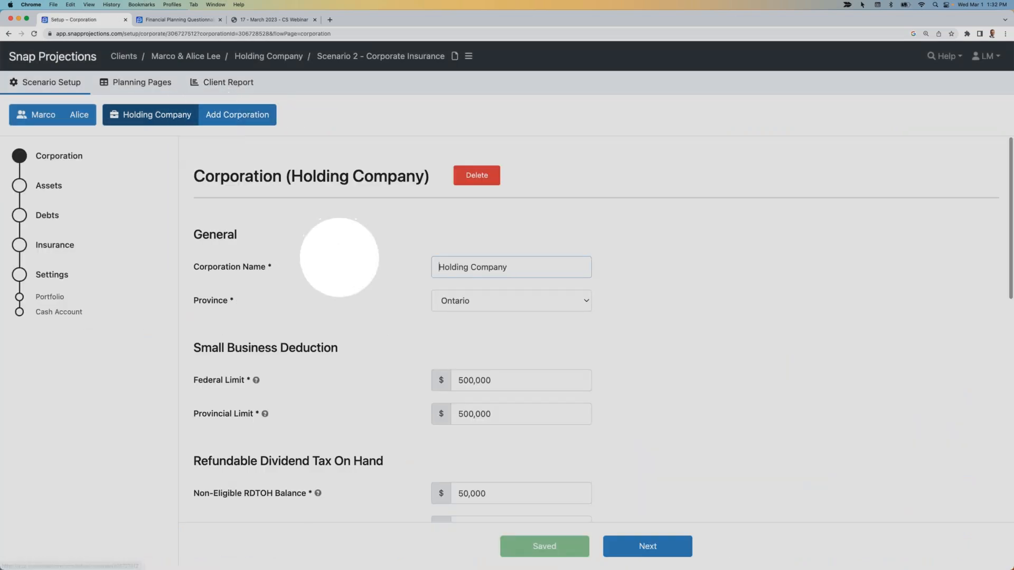
pyautogui.scroll(-10, 346, 262)
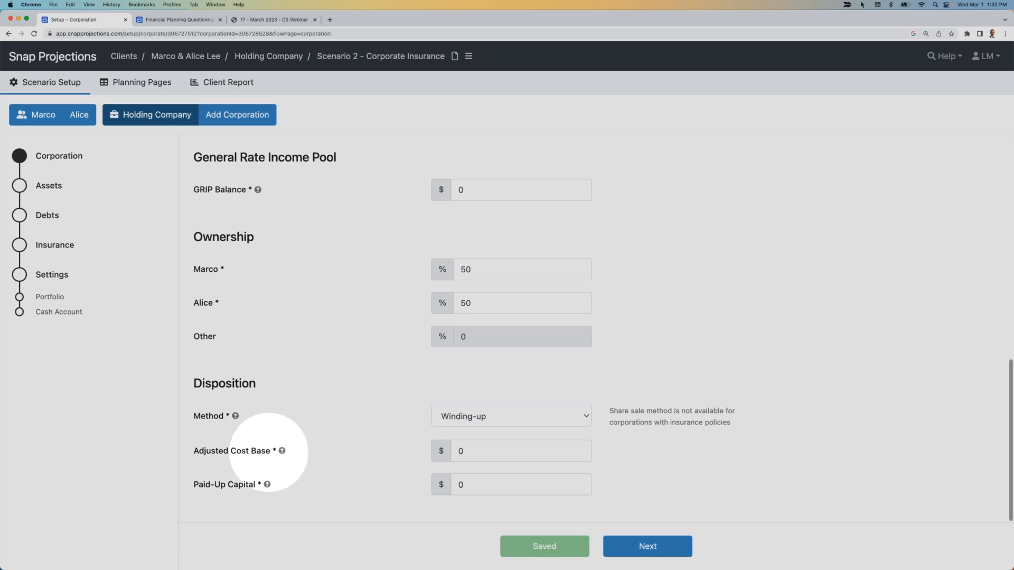
pyautogui.click(474, 452)
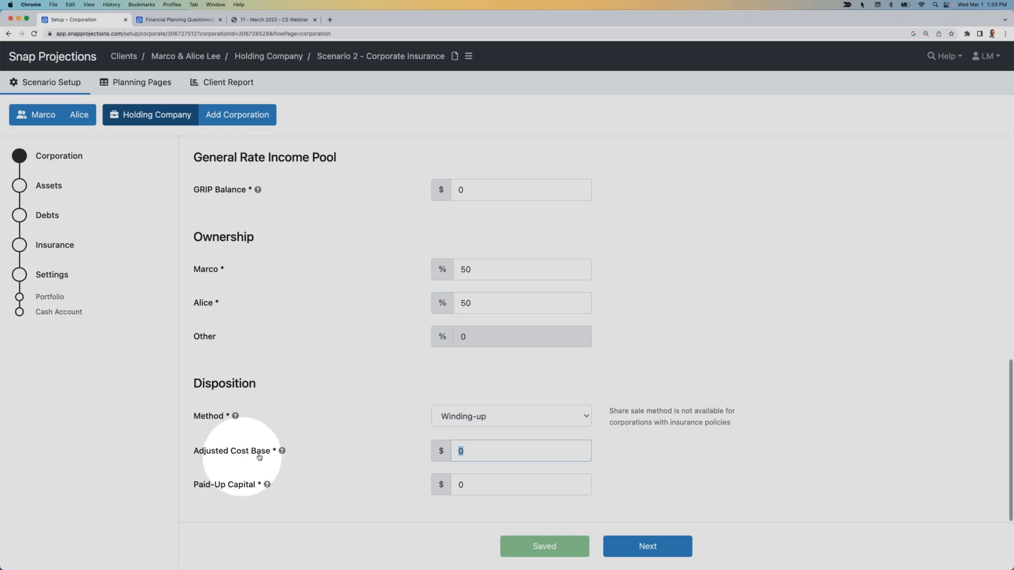
pyautogui.scroll(1, 258, 455)
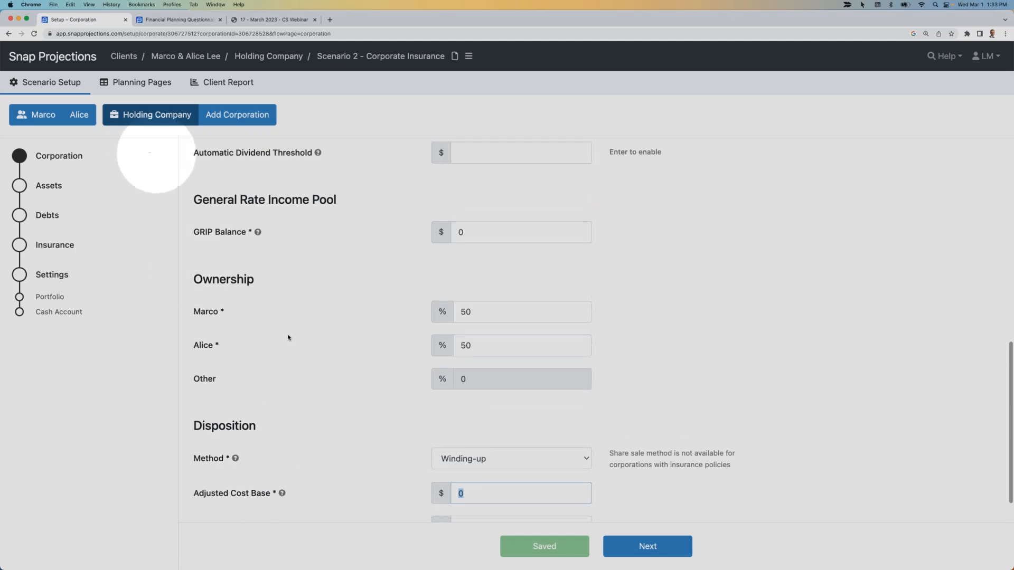
pyautogui.scroll(-1, 292, 383)
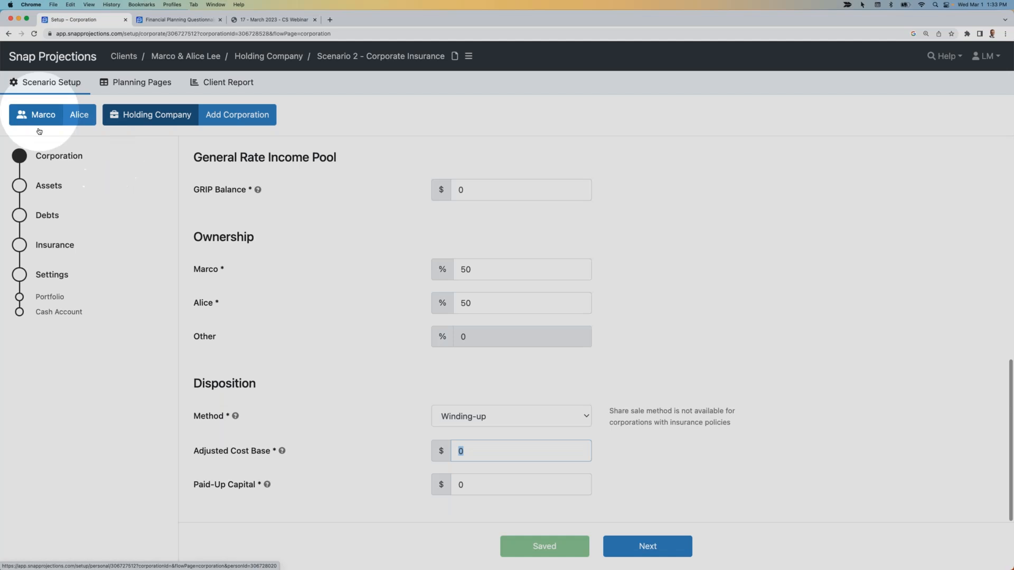
pyautogui.click(51, 245)
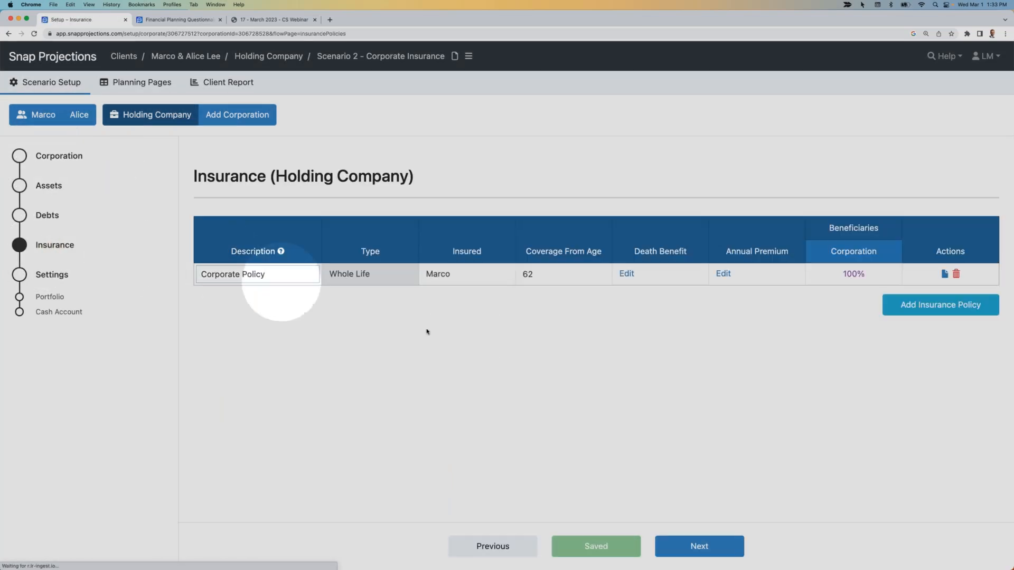
# Add a trial Universal Life policy insuring the second client and view its death benefit schedule.
pyautogui.click(928, 311)
pyautogui.click(387, 296)
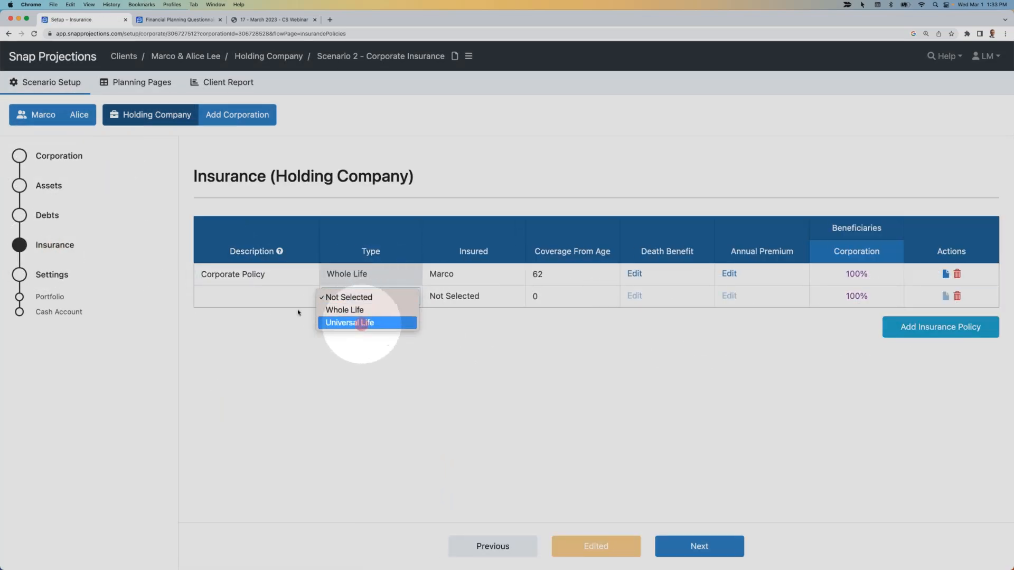
pyautogui.click(355, 322)
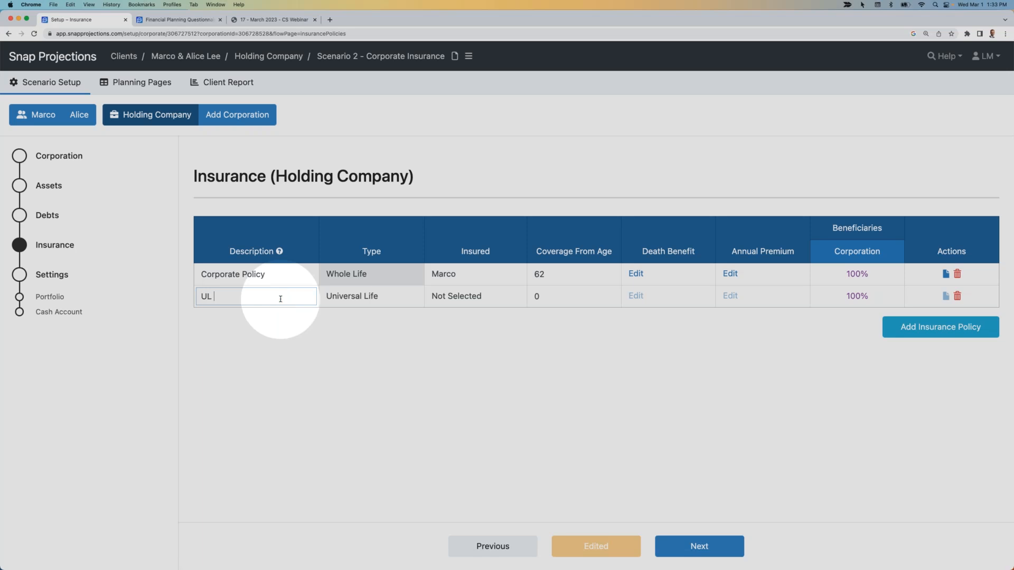
pyautogui.click(465, 297)
pyautogui.click(455, 322)
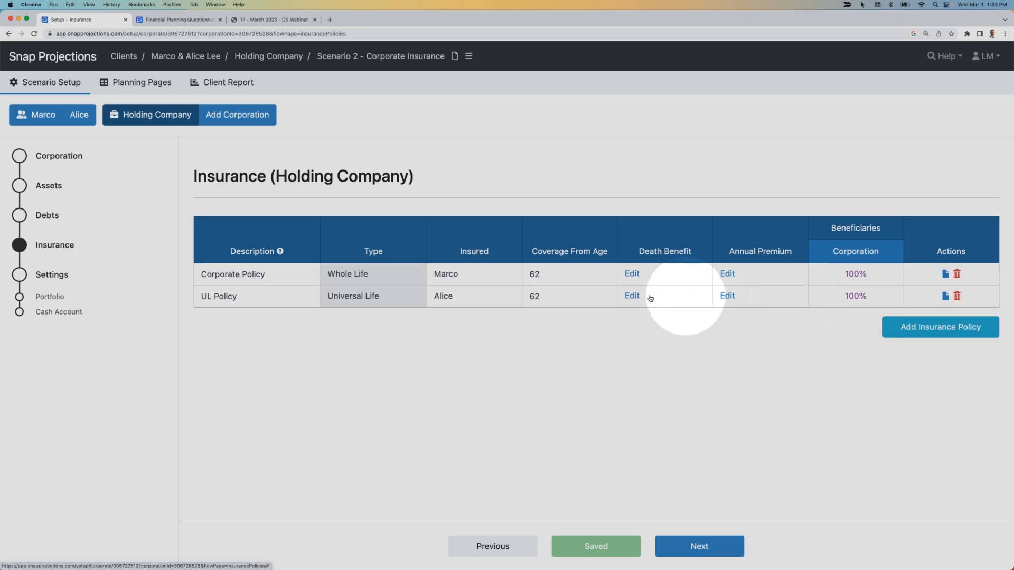
pyautogui.click(632, 296)
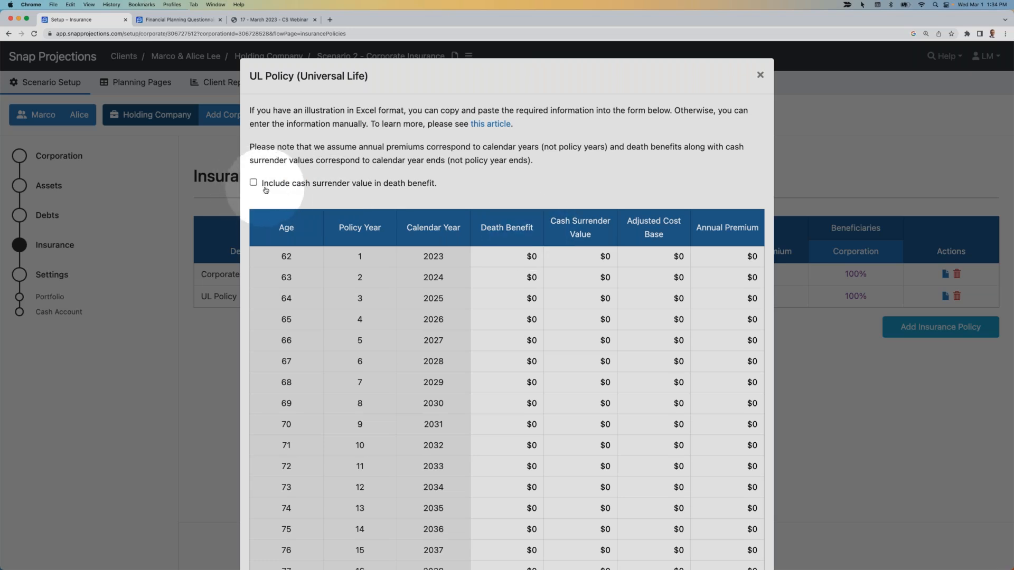
pyautogui.click(760, 73)
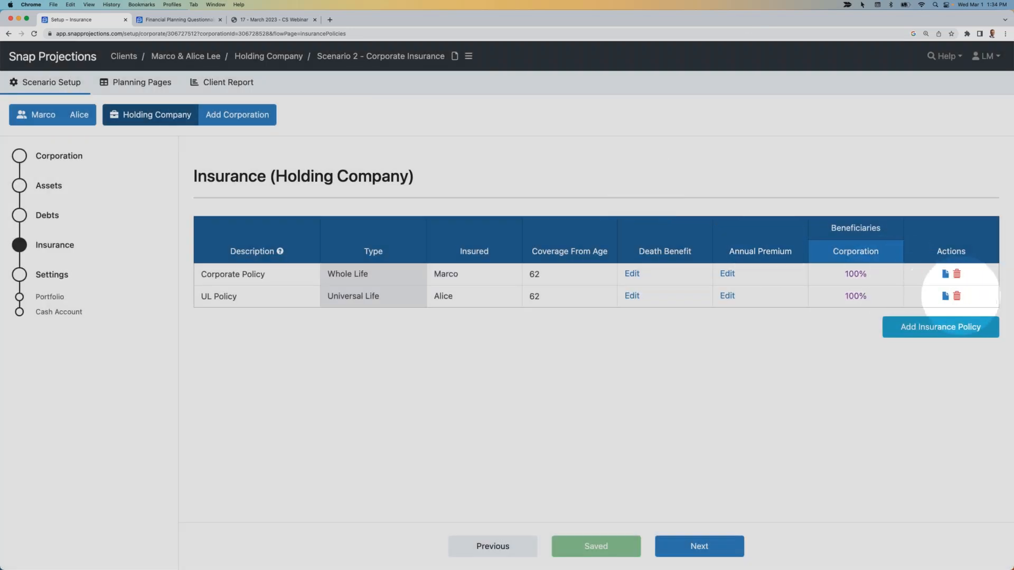
# Delete the Universal Life policy and return to the Holding Company planning table.
pyautogui.click(957, 296)
pyautogui.click(606, 173)
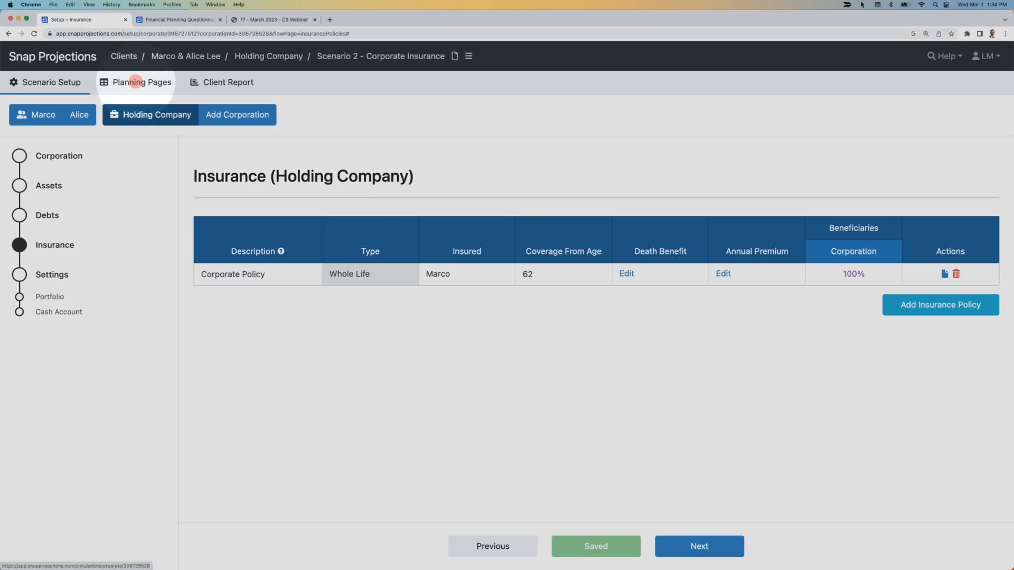
pyautogui.click(149, 84)
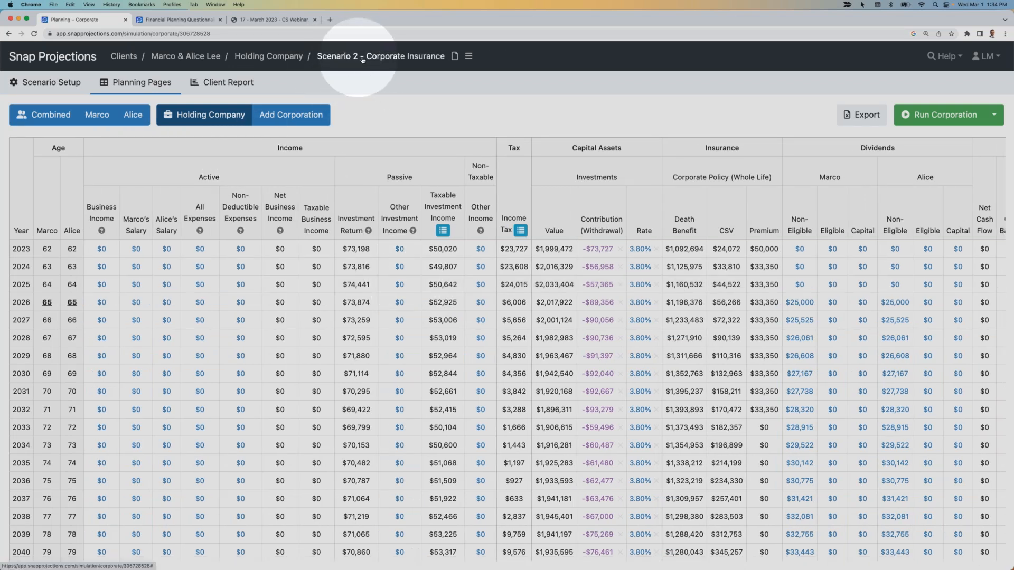
# Duplicate Scenario 2 - Corporate Insurance and rename the copy 'Scenario 3 - Policy Loan'.
pyautogui.click(468, 56)
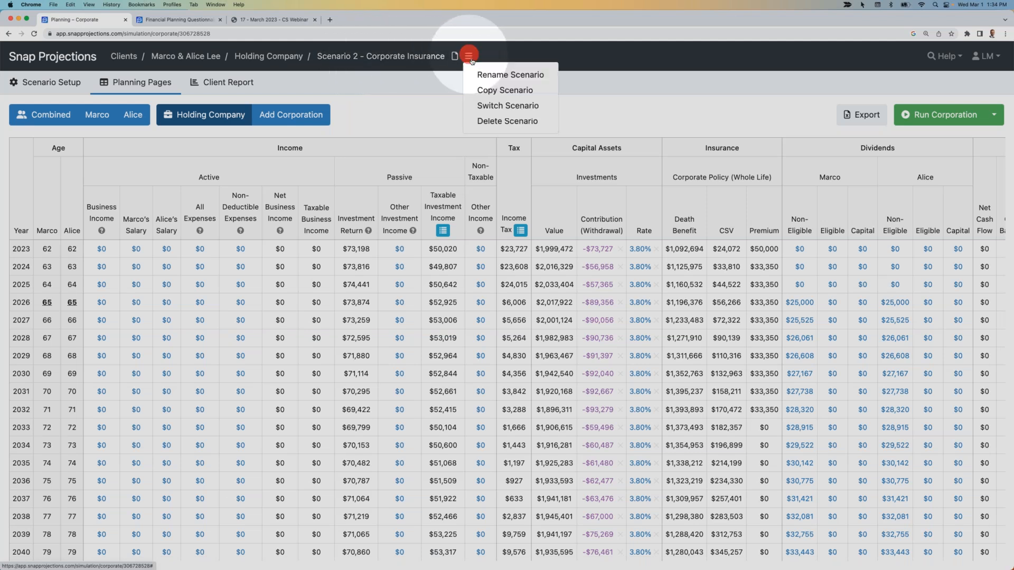
pyautogui.click(490, 90)
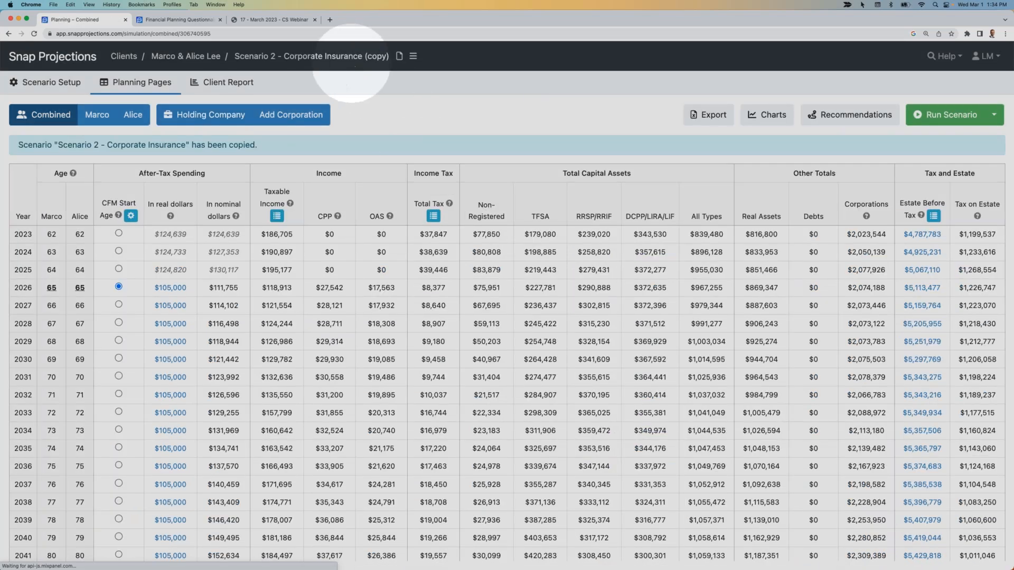
pyautogui.click(400, 56)
pyautogui.doubleClick(384, 113)
pyautogui.write('4')
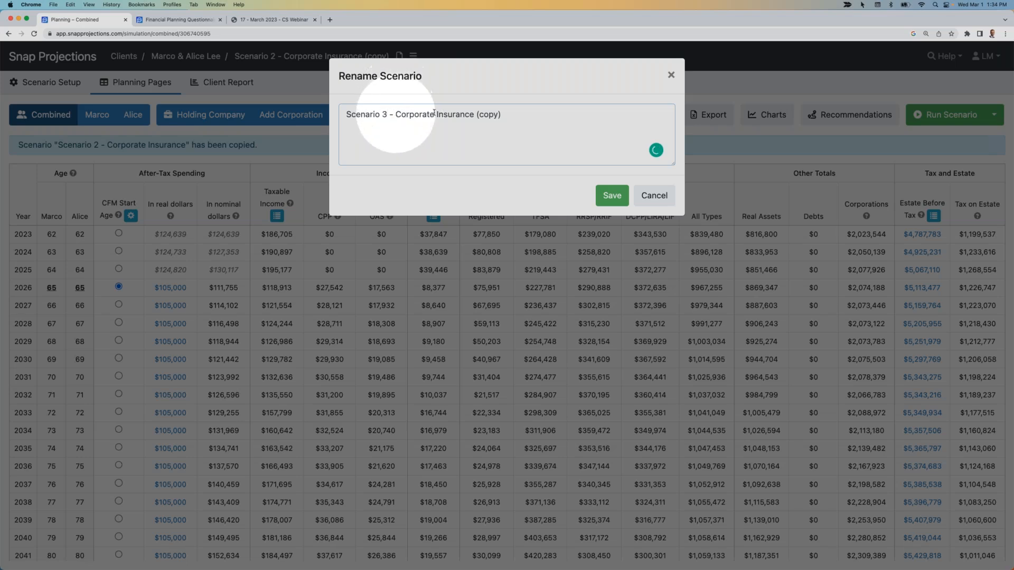
pyautogui.moveTo(396, 114); pyautogui.dragTo(522, 117)
pyautogui.write('Policy Loan')
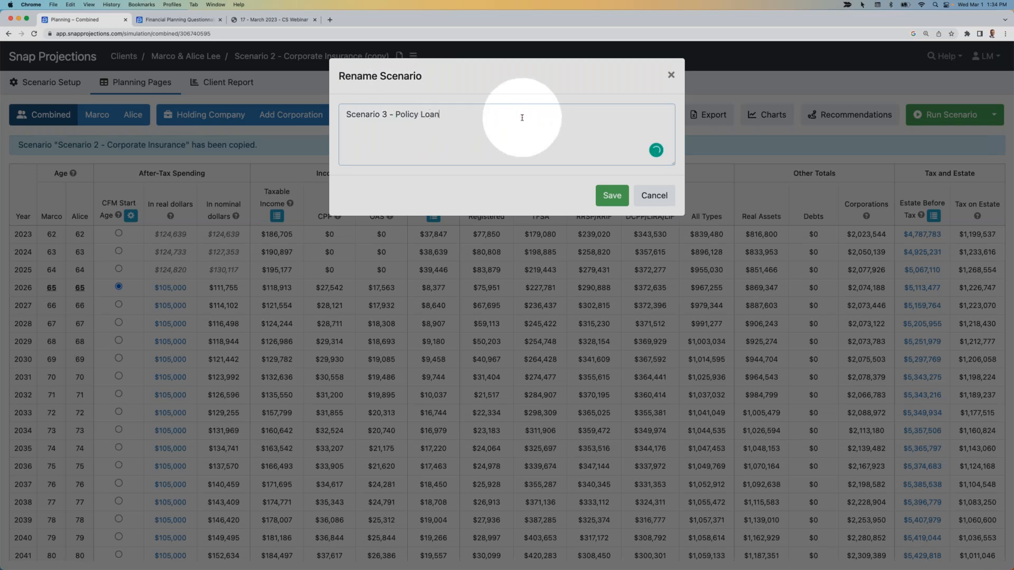
pyautogui.press('Return')
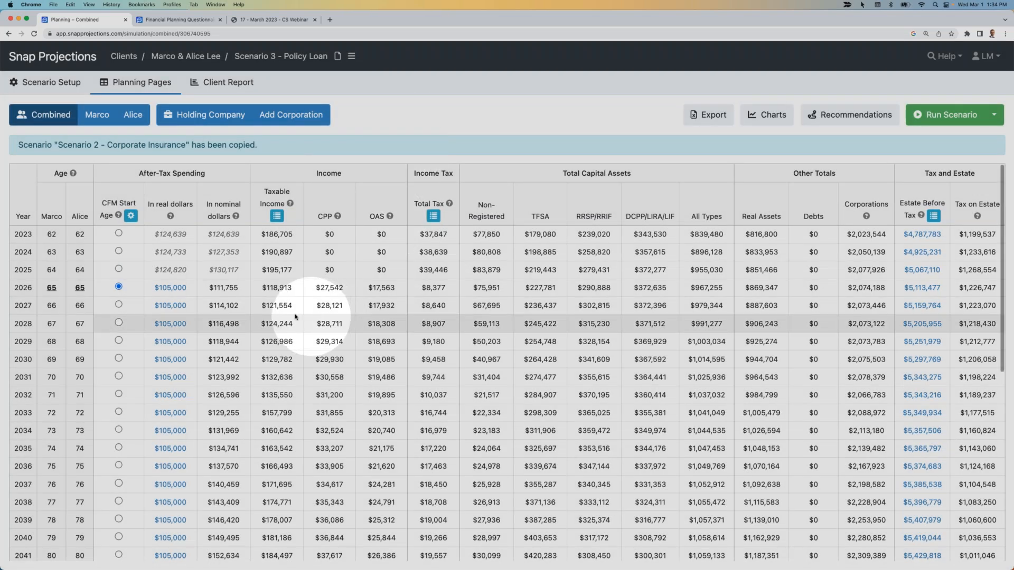
# Set 2046 after-tax spending to $160,000, copied down to age 100, and rerun the scenario.
pyautogui.scroll(-1, 293, 315)
pyautogui.scroll(-5, 294, 315)
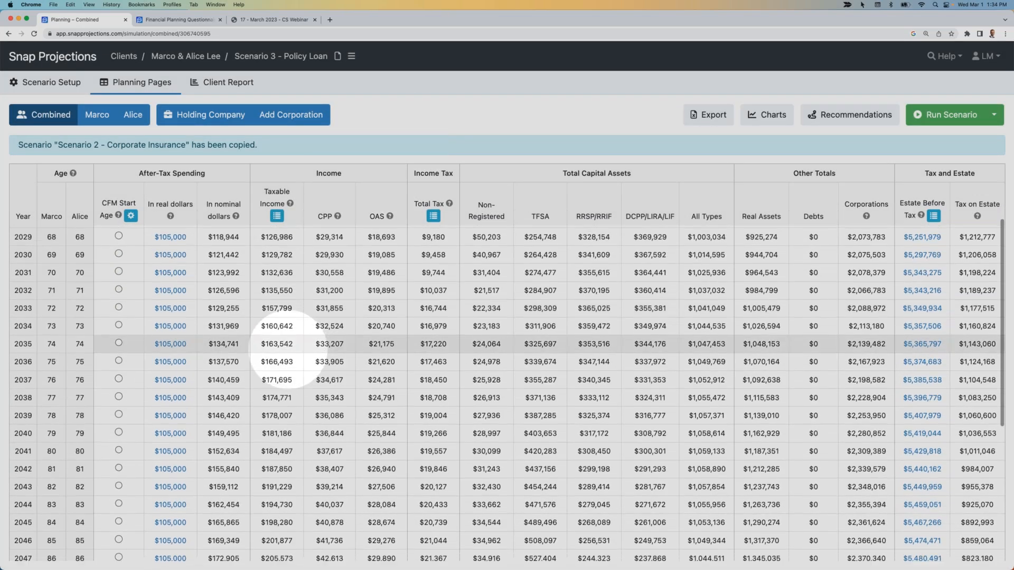
pyautogui.click(168, 449)
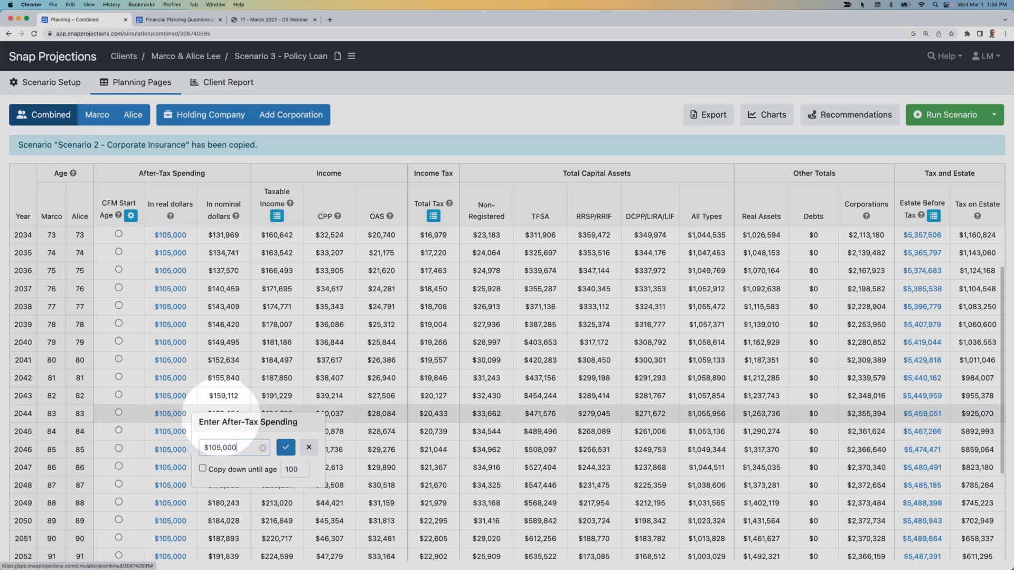
pyautogui.moveTo(237, 451); pyautogui.dragTo(204, 450)
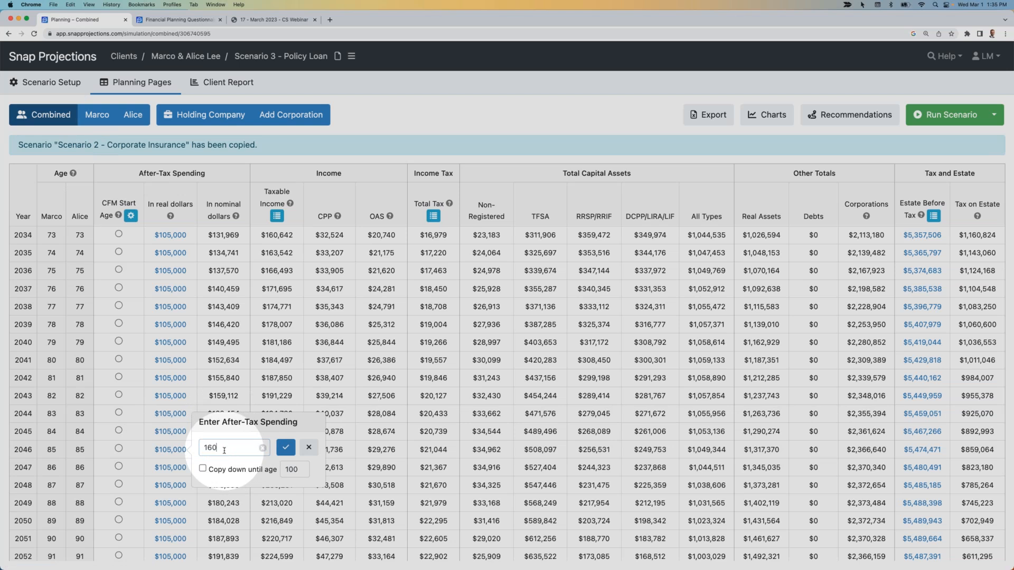
pyautogui.write('160000')
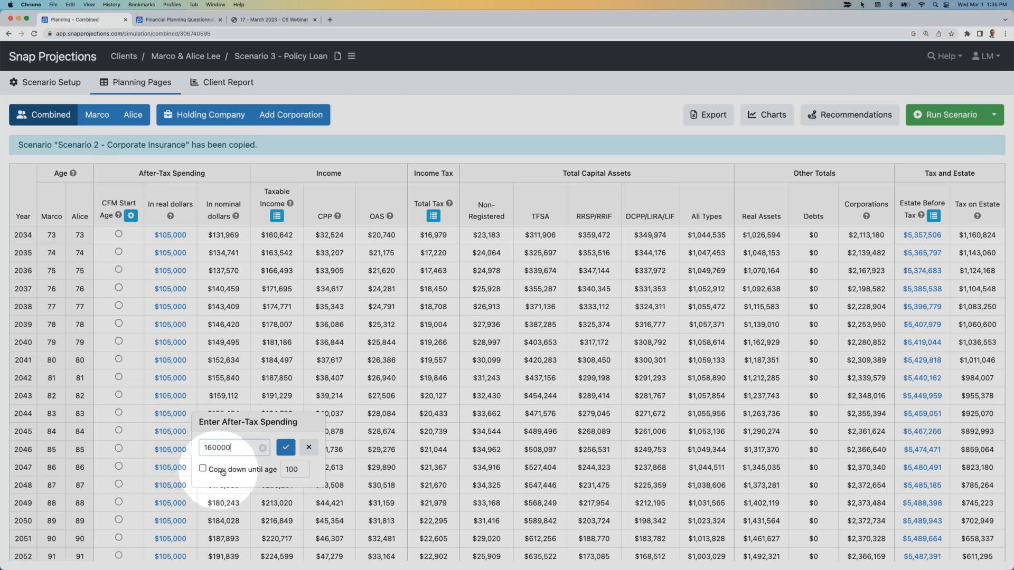
pyautogui.click(203, 468)
pyautogui.click(284, 449)
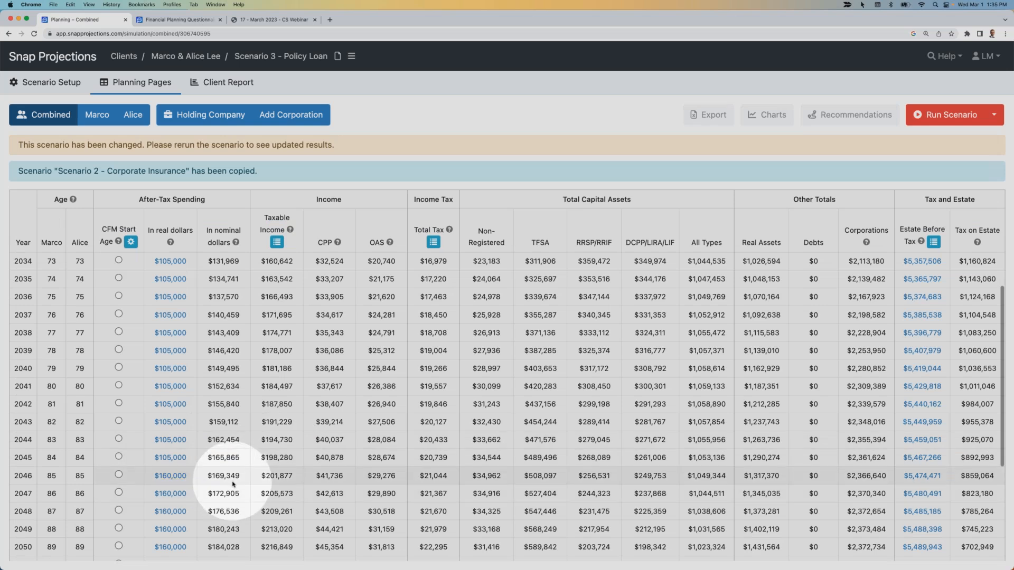
pyautogui.click(930, 118)
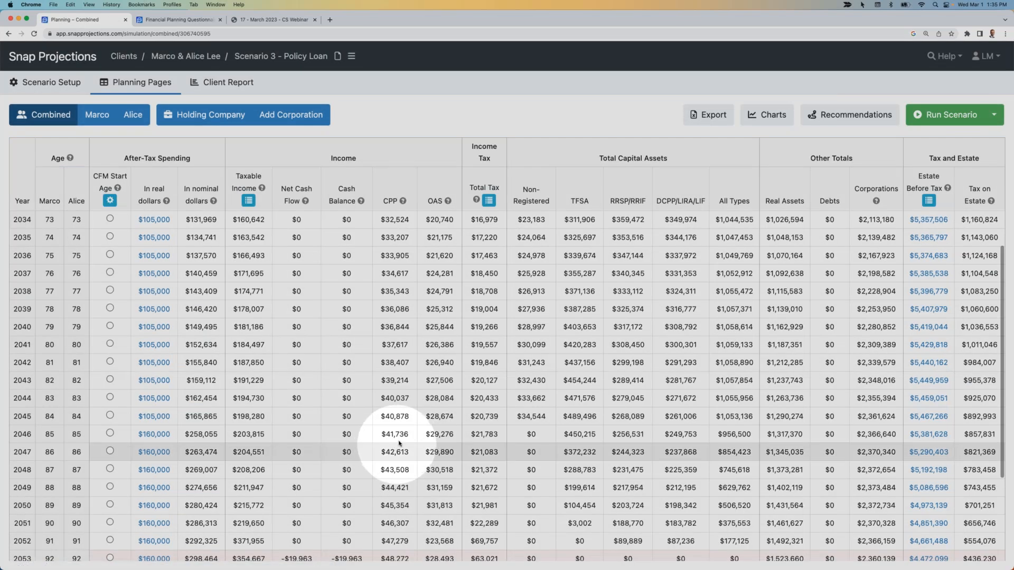
# Scroll the rerun combined results to 2061, then switch to the Holding Company's table.
pyautogui.scroll(-3, 399, 444)
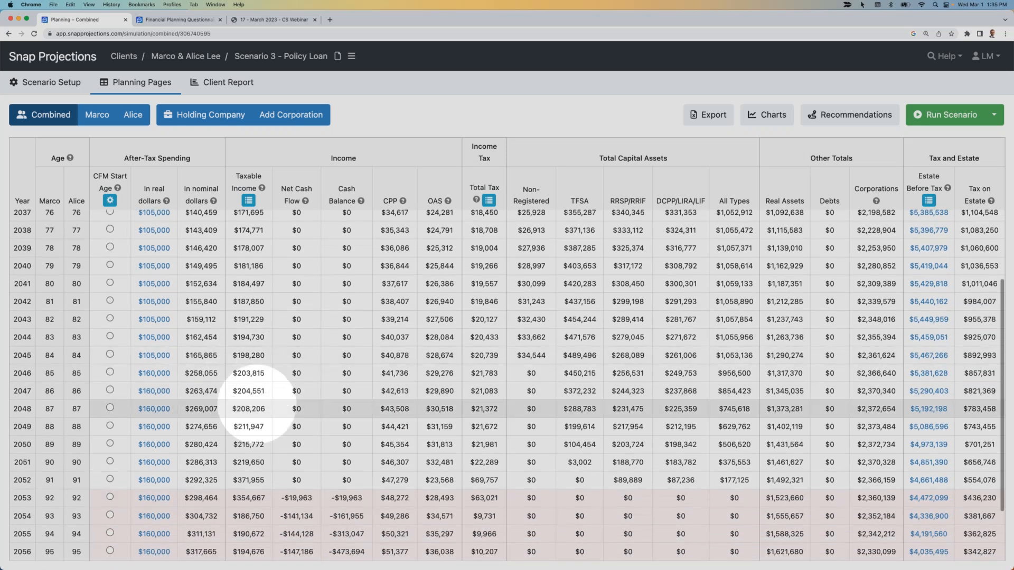
pyautogui.scroll(-5, 185, 391)
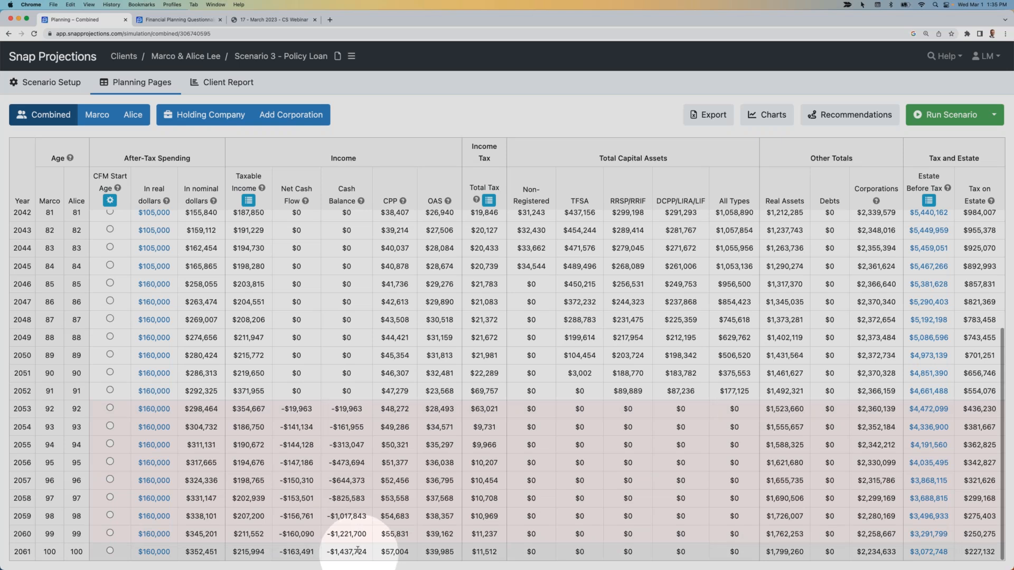
pyautogui.click(201, 117)
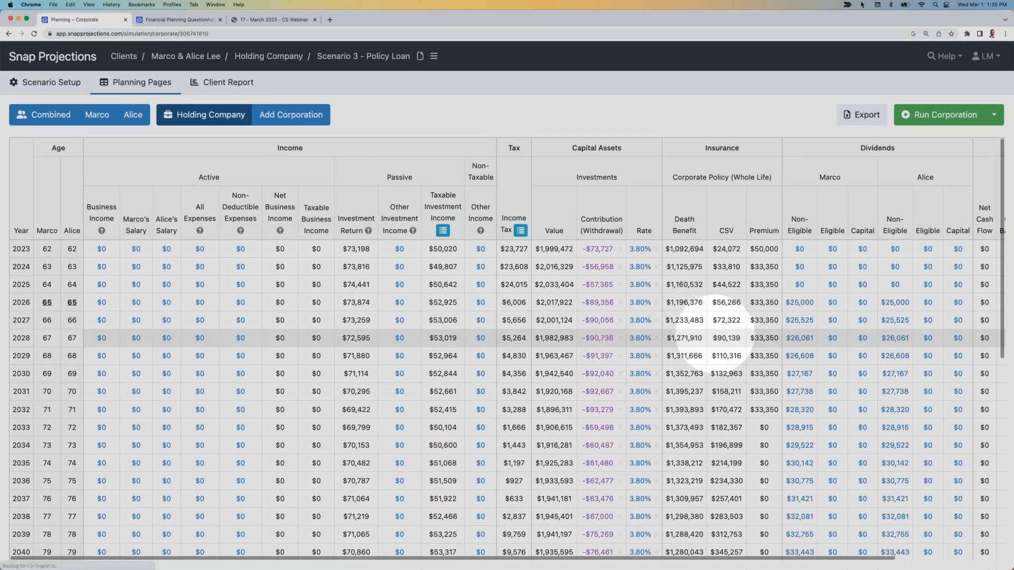
# Set the first client's 2046 non-eligible dividend to $80,000, copied down and indexed at 2.10%.
pyautogui.scroll(-10, 708, 335)
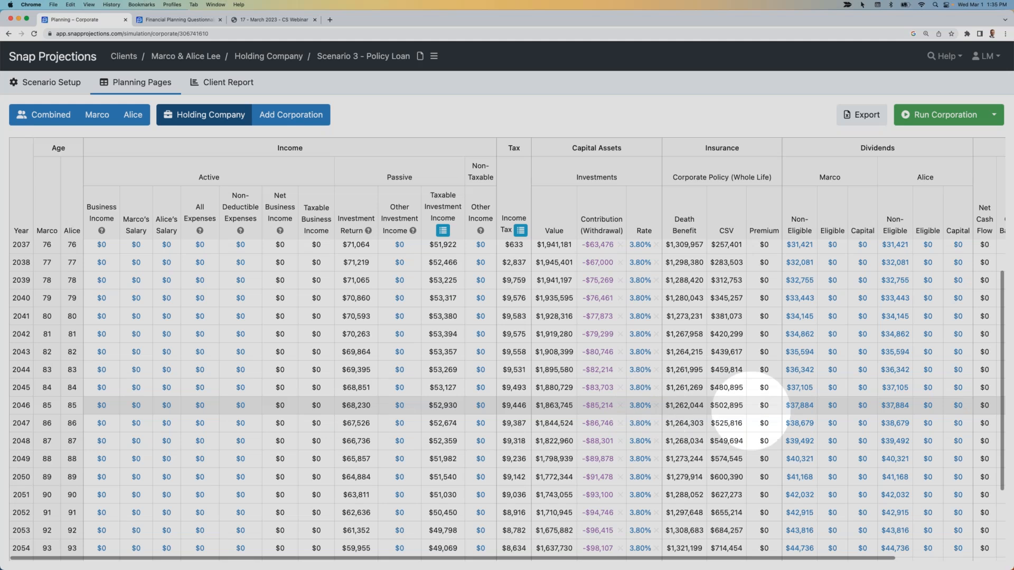
pyautogui.click(800, 405)
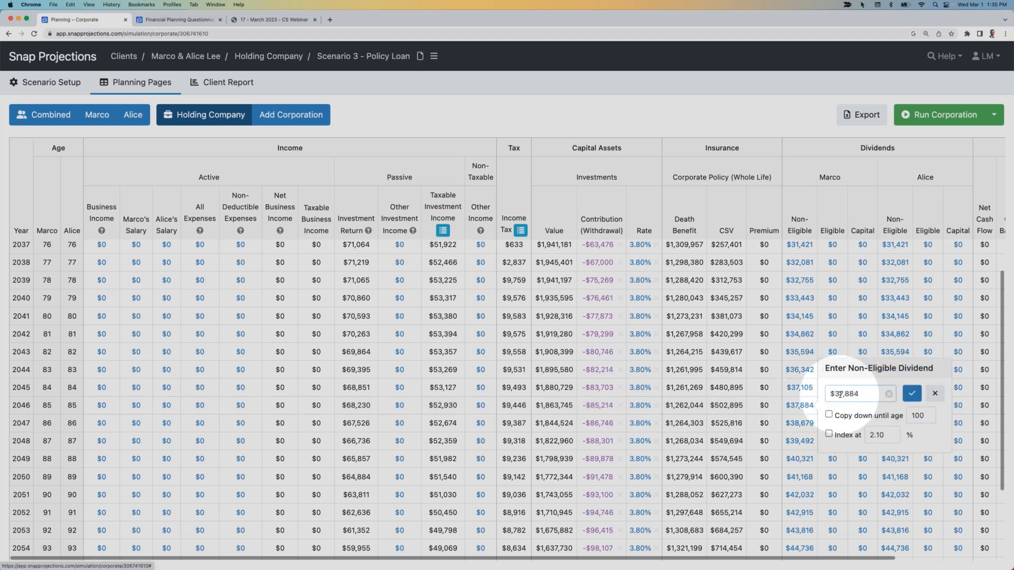
pyautogui.write('80000')
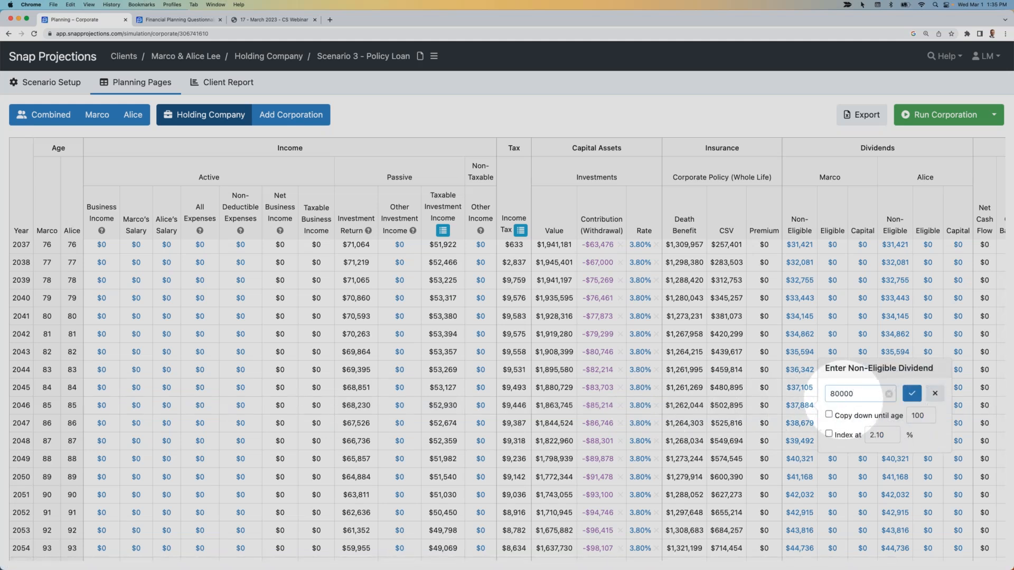
pyautogui.click(828, 415)
pyautogui.click(828, 435)
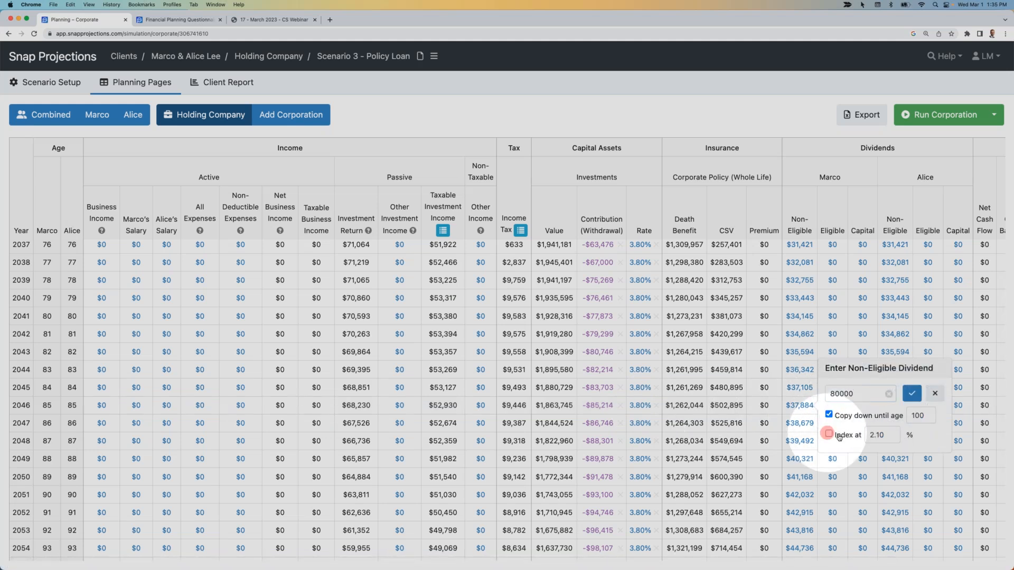
pyautogui.click(913, 393)
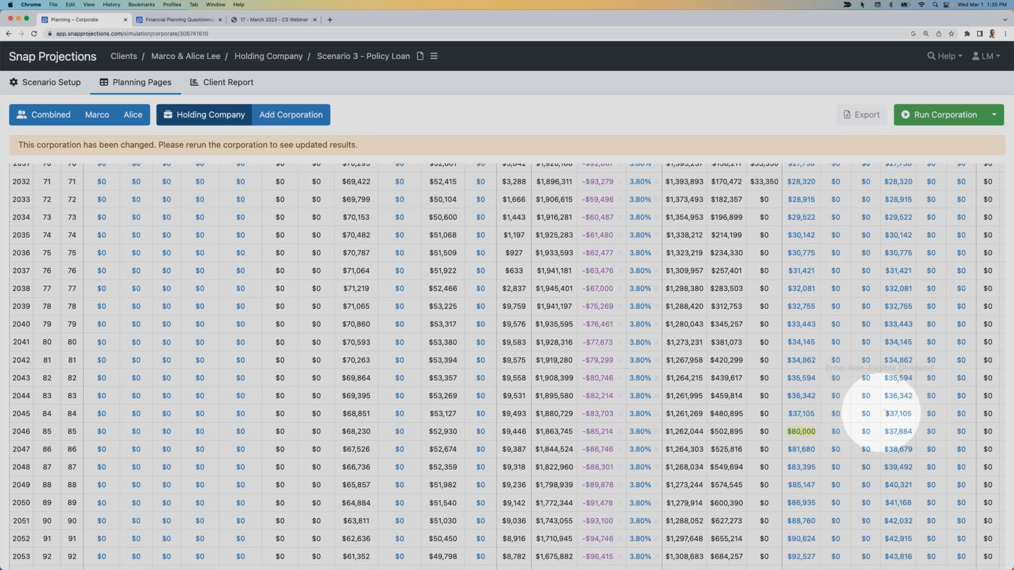
# Set the second client's 2046 non-eligible dividend to $80,000, copied down to later years.
pyautogui.click(896, 436)
pyautogui.click(769, 419)
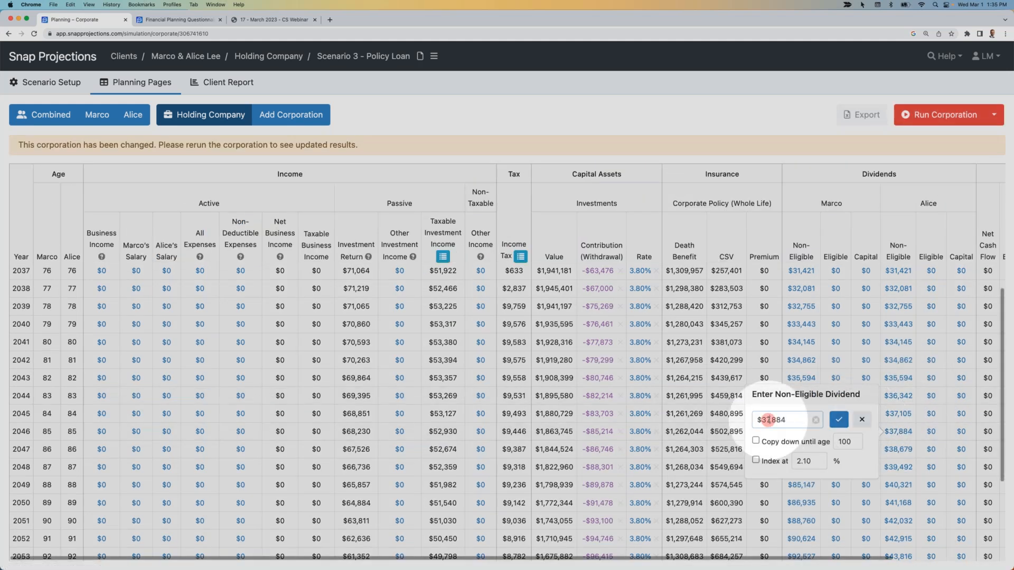
pyautogui.write('80000')
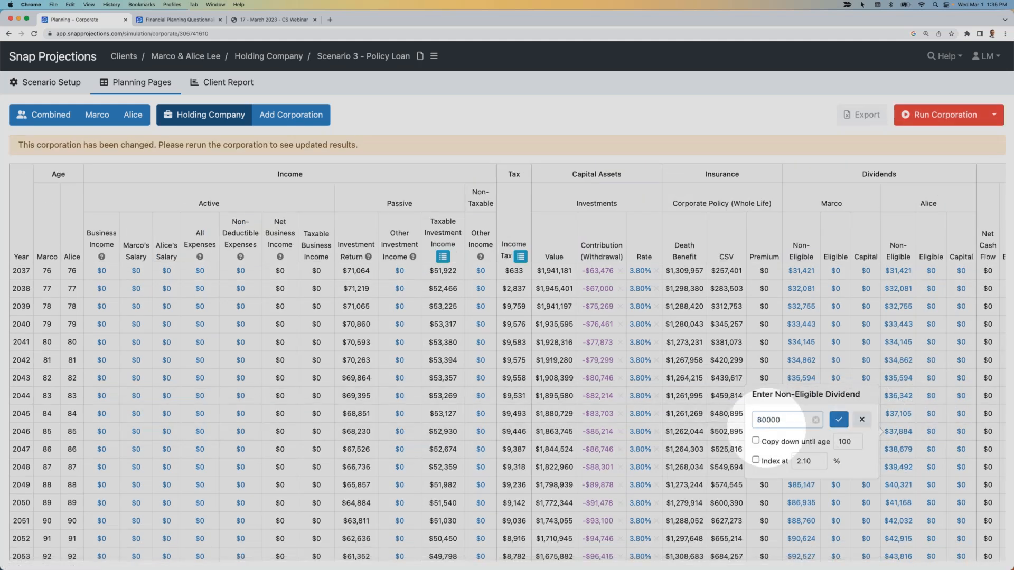
pyautogui.click(757, 442)
pyautogui.click(839, 420)
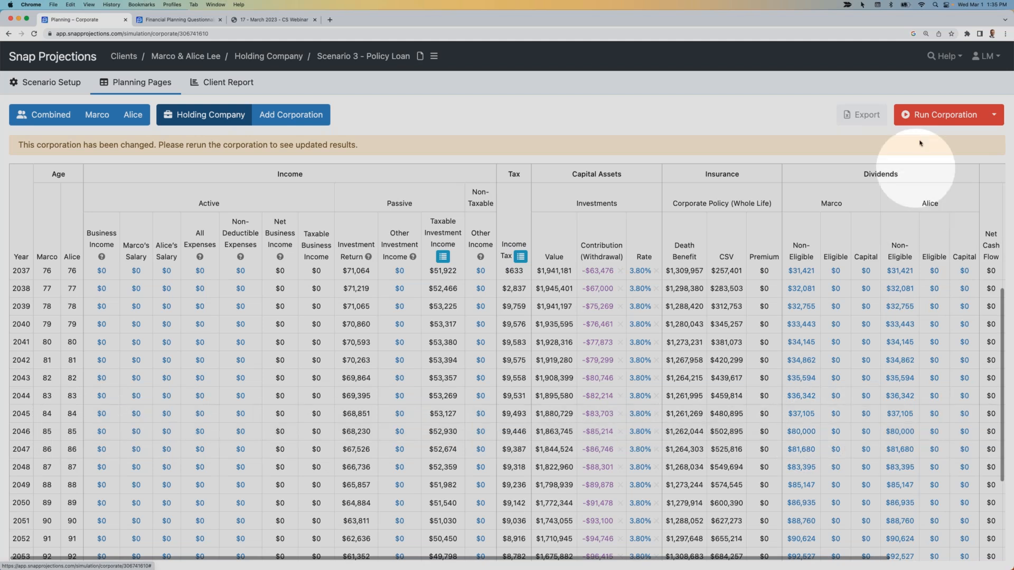
# Rerun the Holding Company projection and review its Investments and Balances columns for the $80,000 dividends.
pyautogui.click(926, 121)
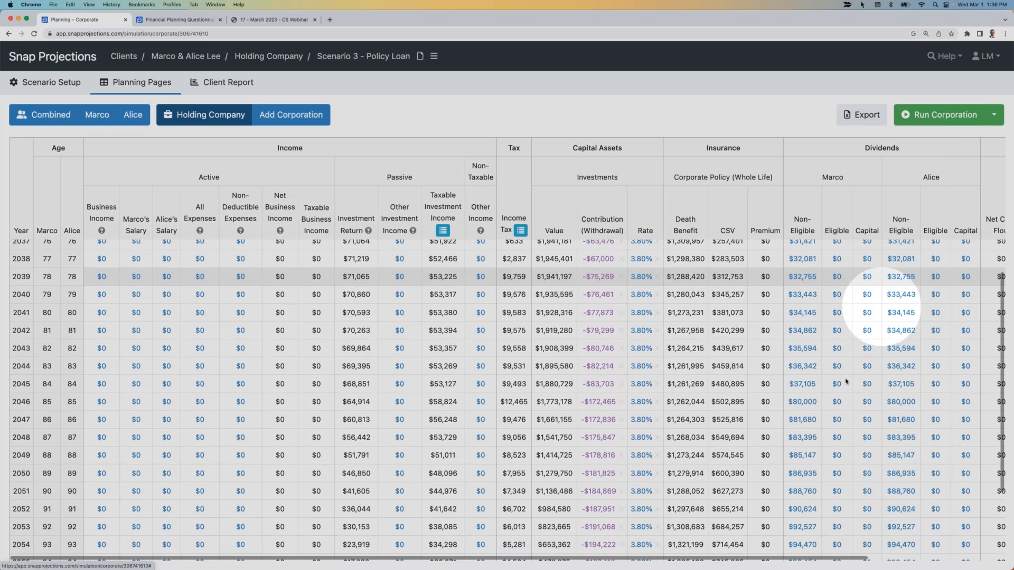
pyautogui.scroll(-5, 742, 317)
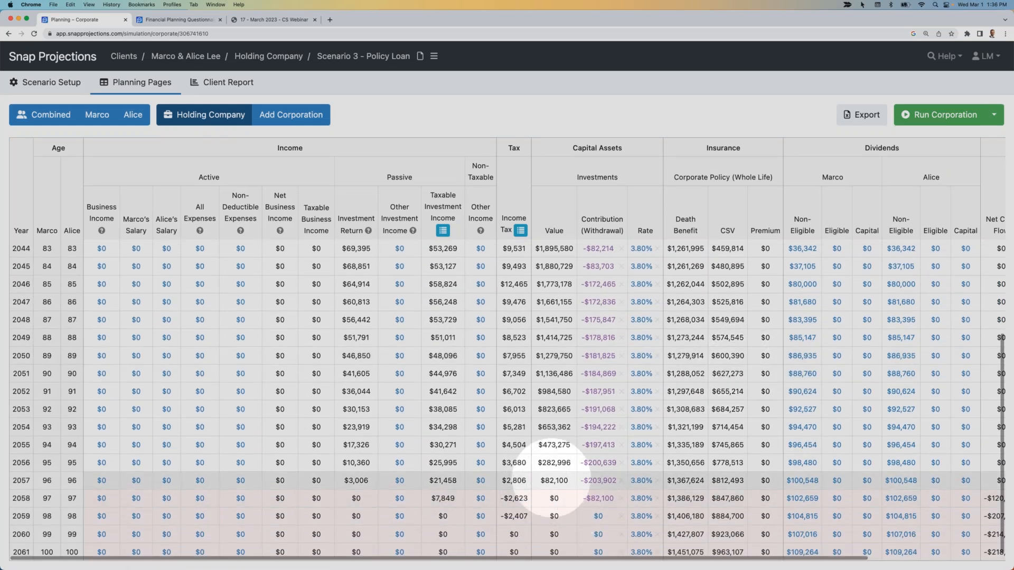
pyautogui.hscroll(1, 555, 491)
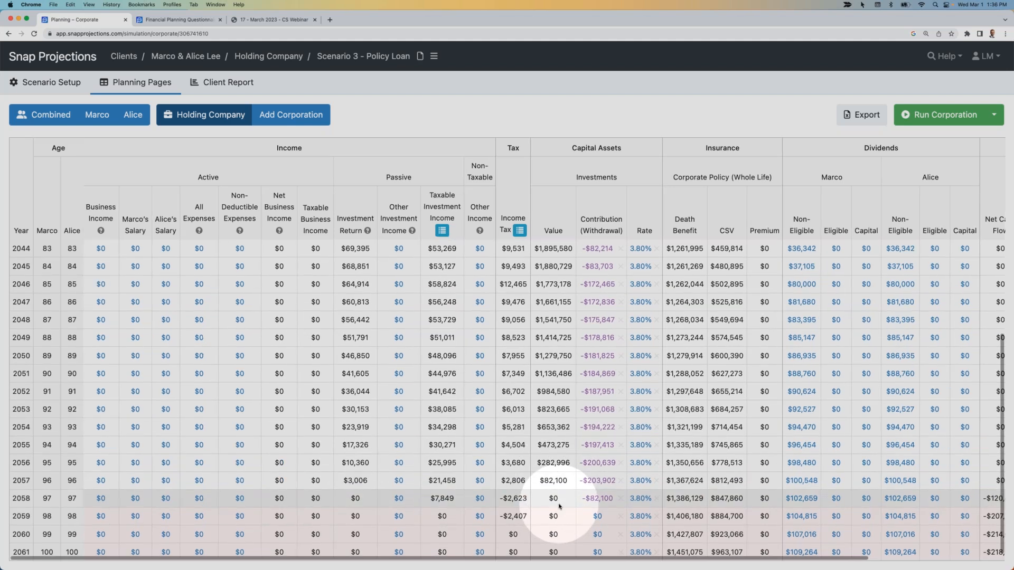
pyautogui.hscroll(3, 554, 534)
pyautogui.hscroll(10, 561, 527)
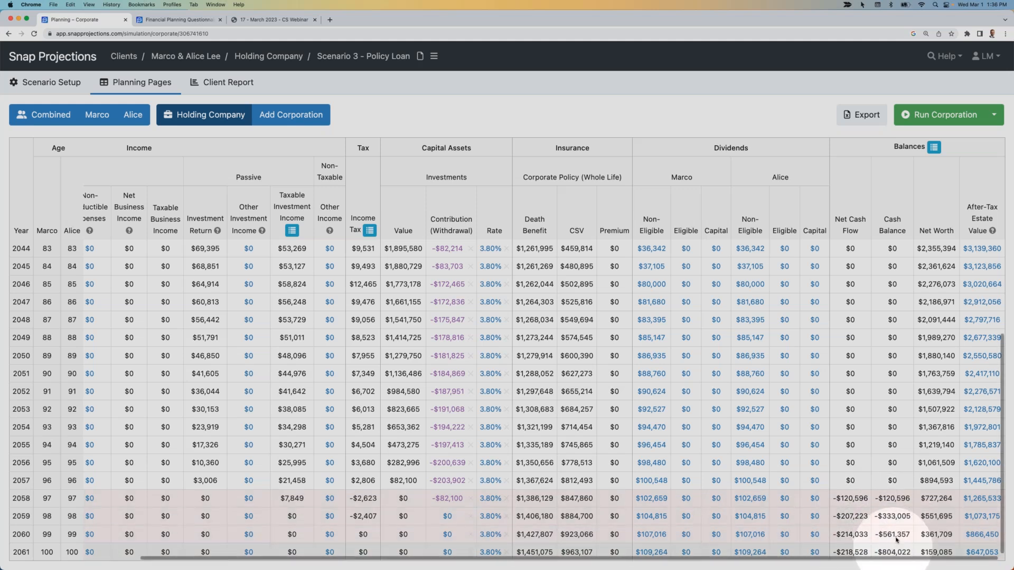
pyautogui.click(48, 82)
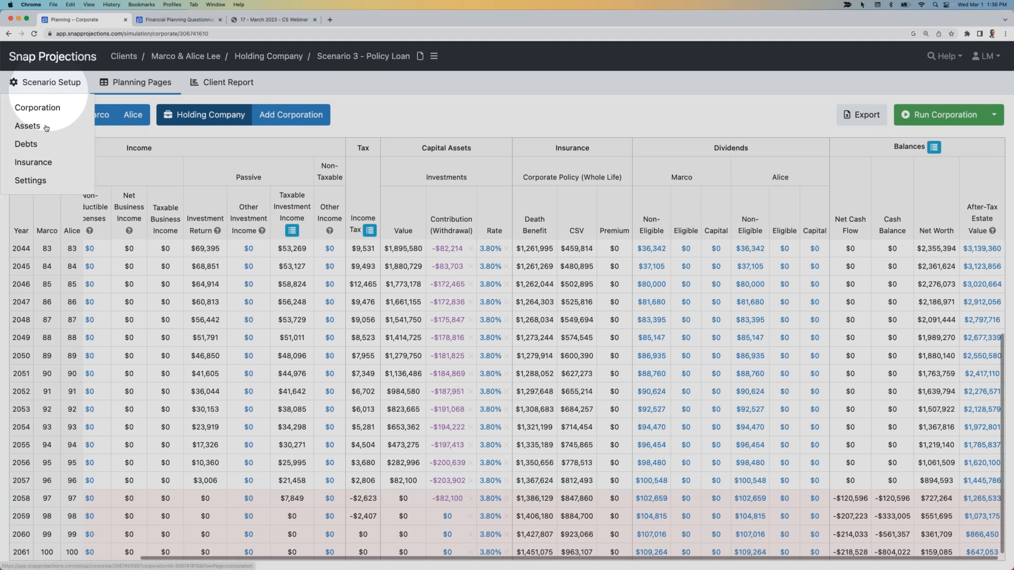
# Add a Holding Company Policy Loan debt with $0 balance, 5.00% interest, interest-only repayment.
pyautogui.click(43, 143)
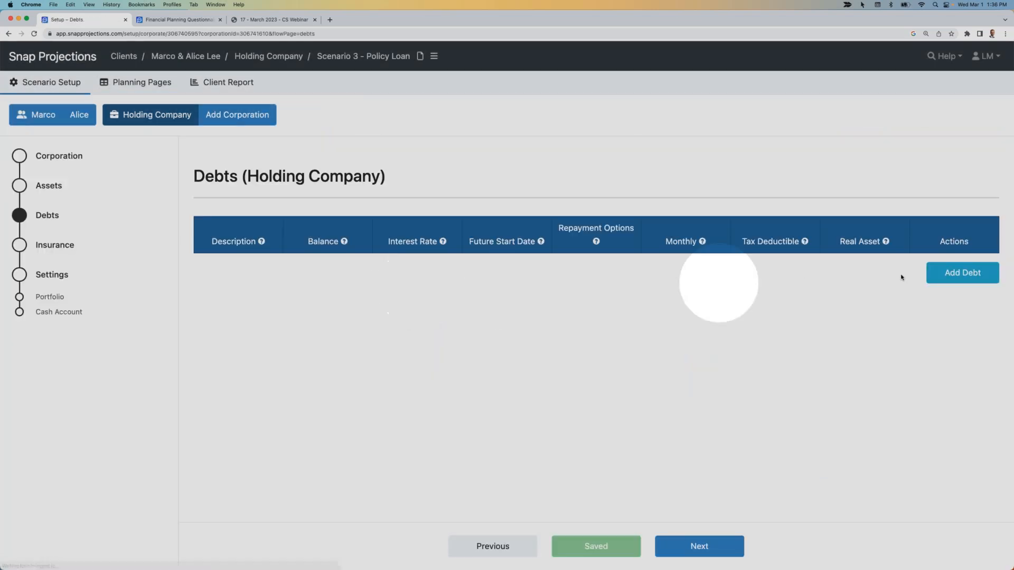
pyautogui.click(957, 276)
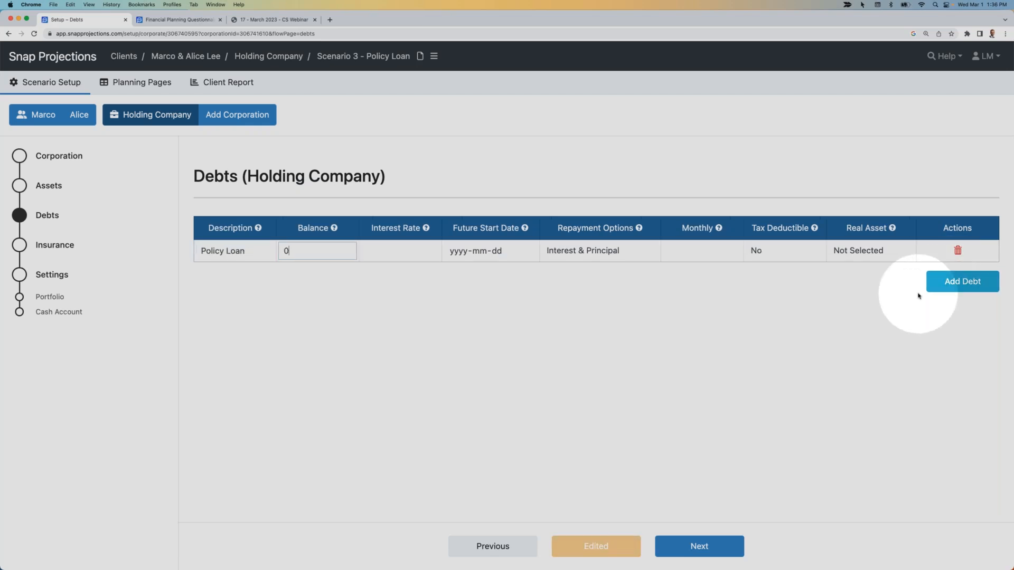
pyautogui.press('Tab')
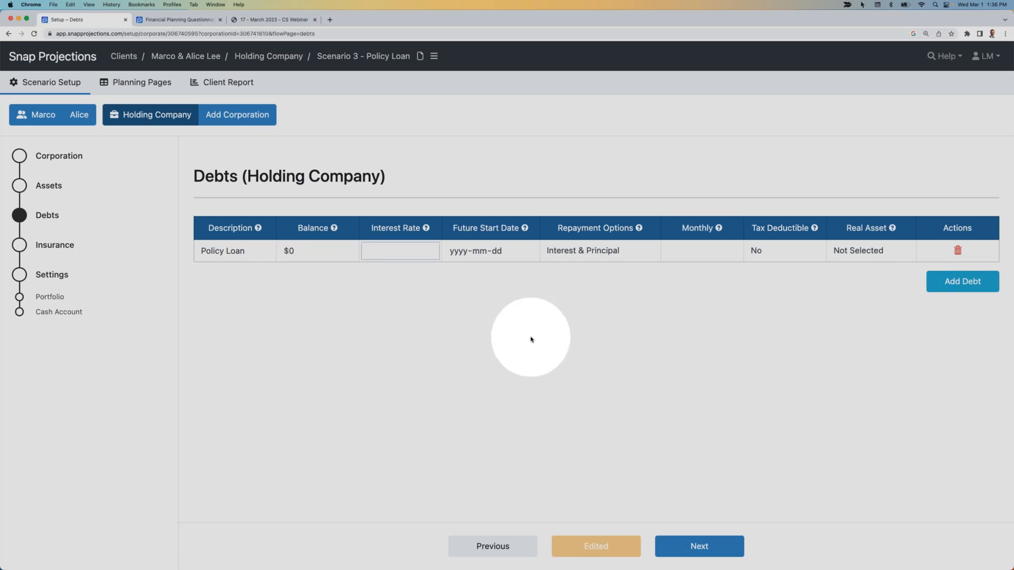
pyautogui.click(531, 339)
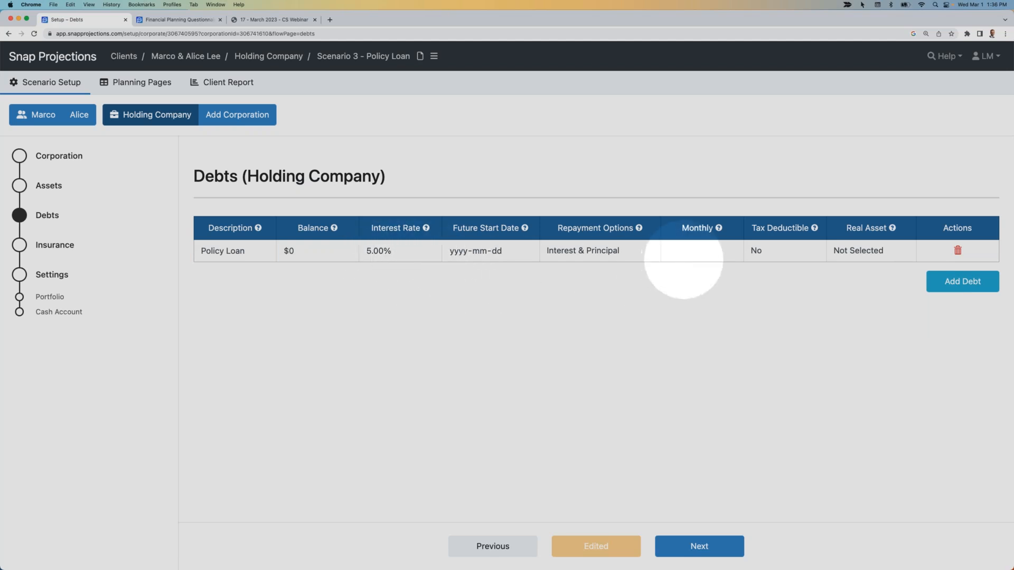
pyautogui.click(602, 252)
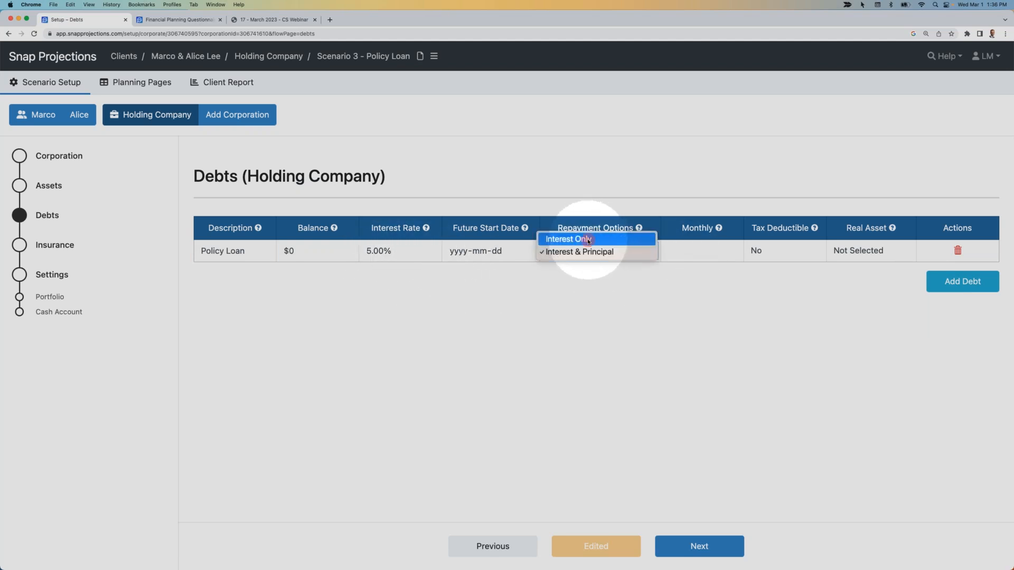
pyautogui.click(589, 241)
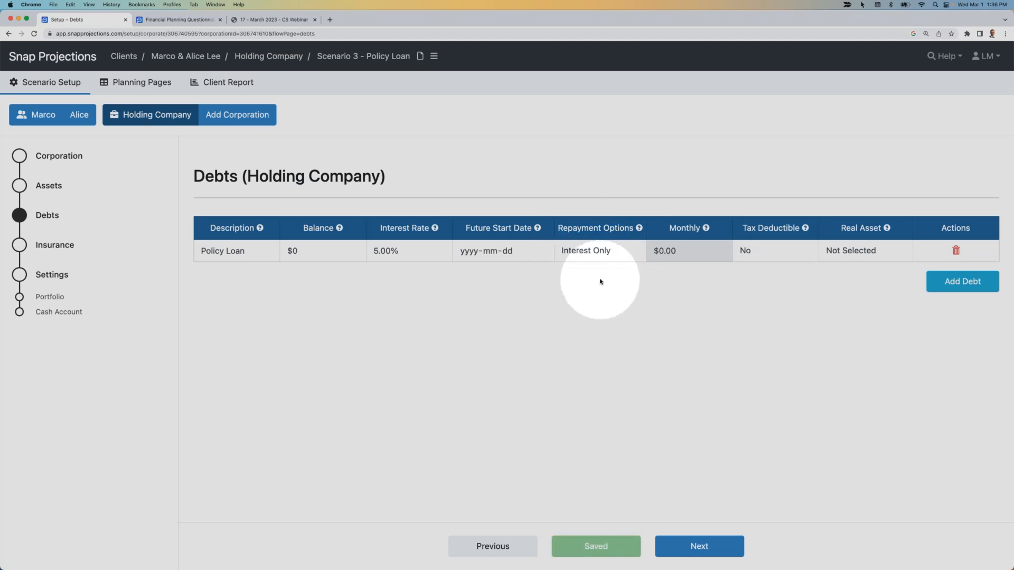
pyautogui.click(142, 83)
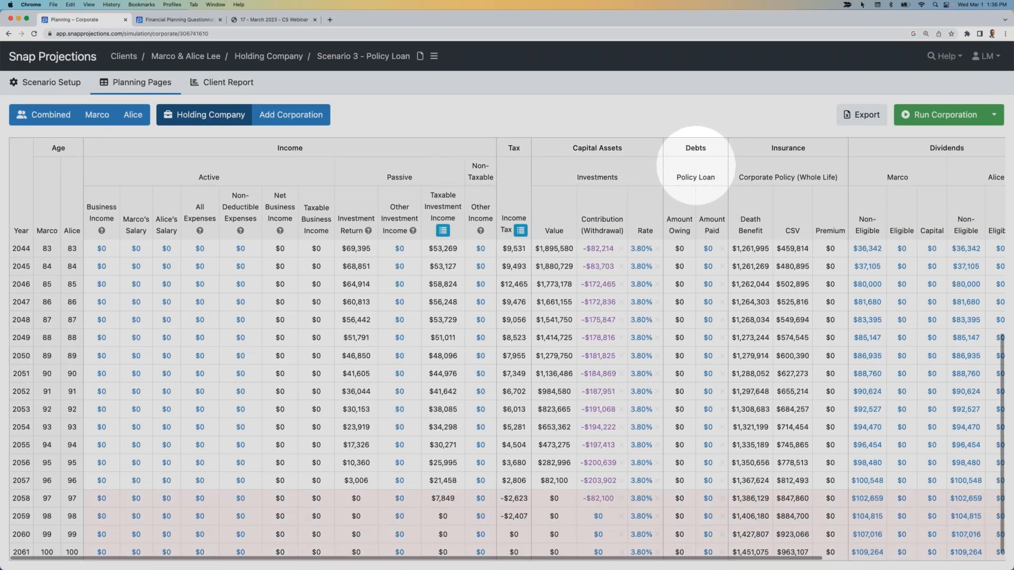
# Enter a -$125,000 Policy Loan payment in 2056, copied down every year to age 100.
pyautogui.scroll(1, 681, 259)
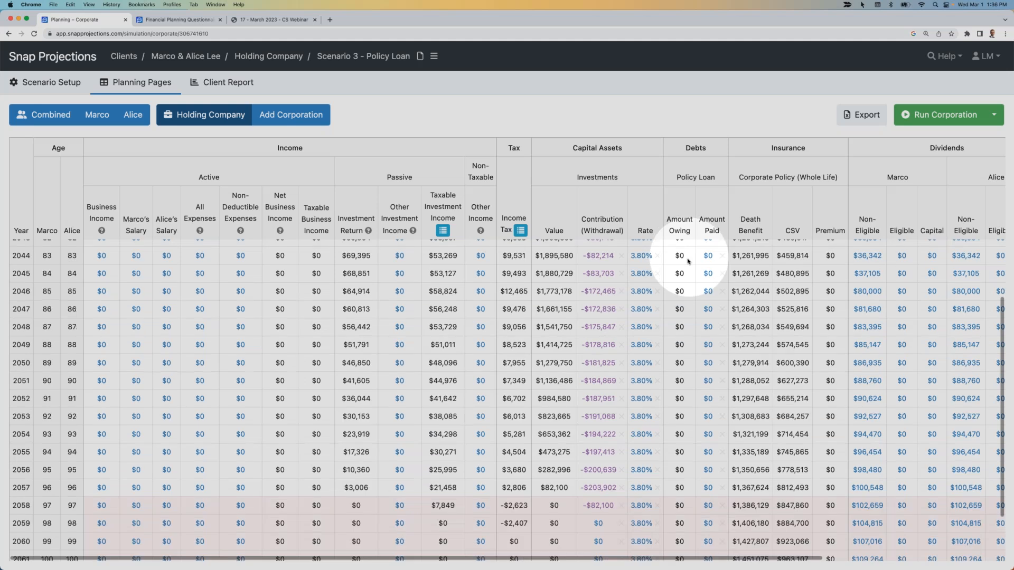
pyautogui.scroll(-1, 689, 260)
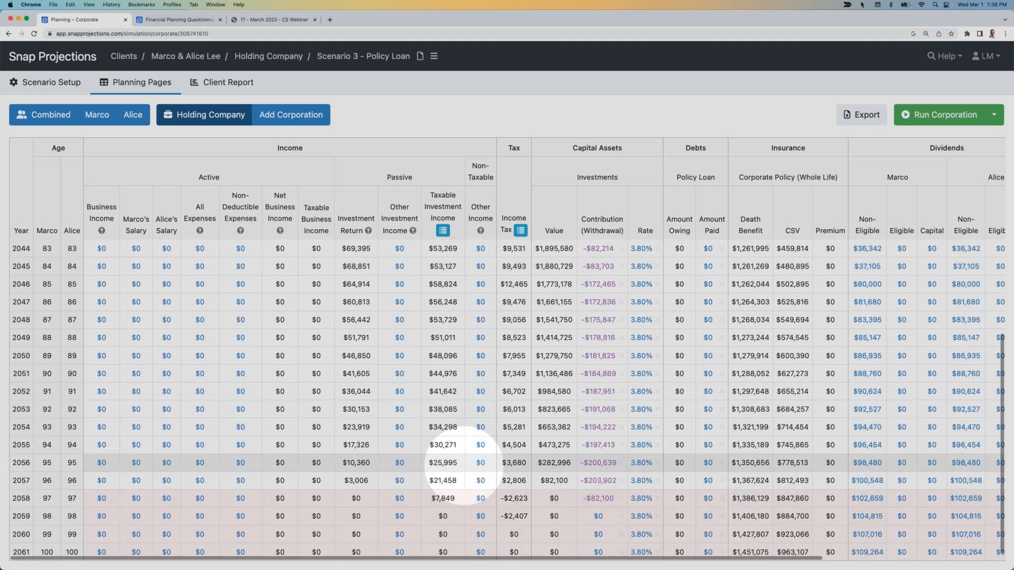
pyautogui.click(708, 463)
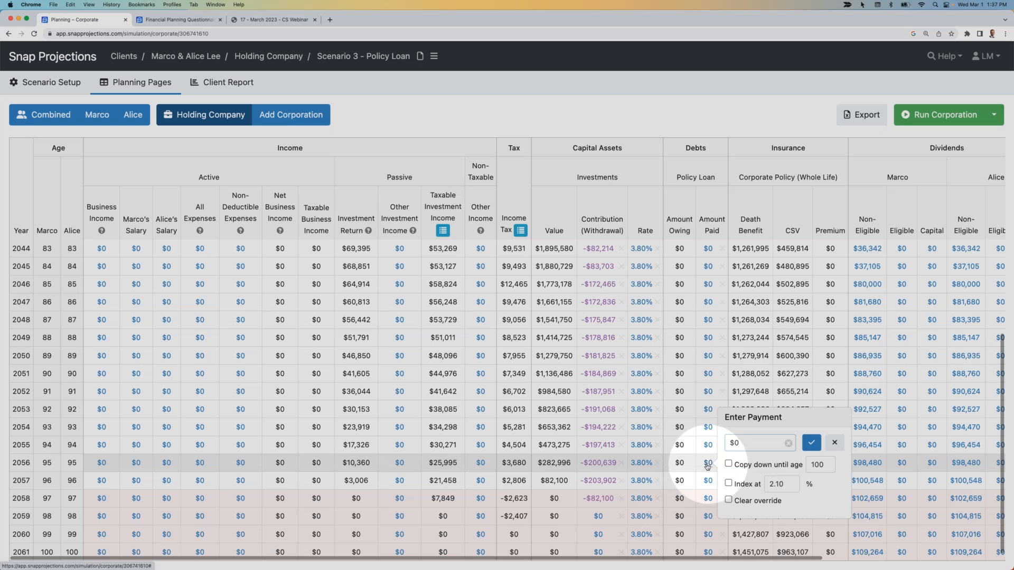
pyautogui.doubleClick(745, 445)
pyautogui.write('-125000')
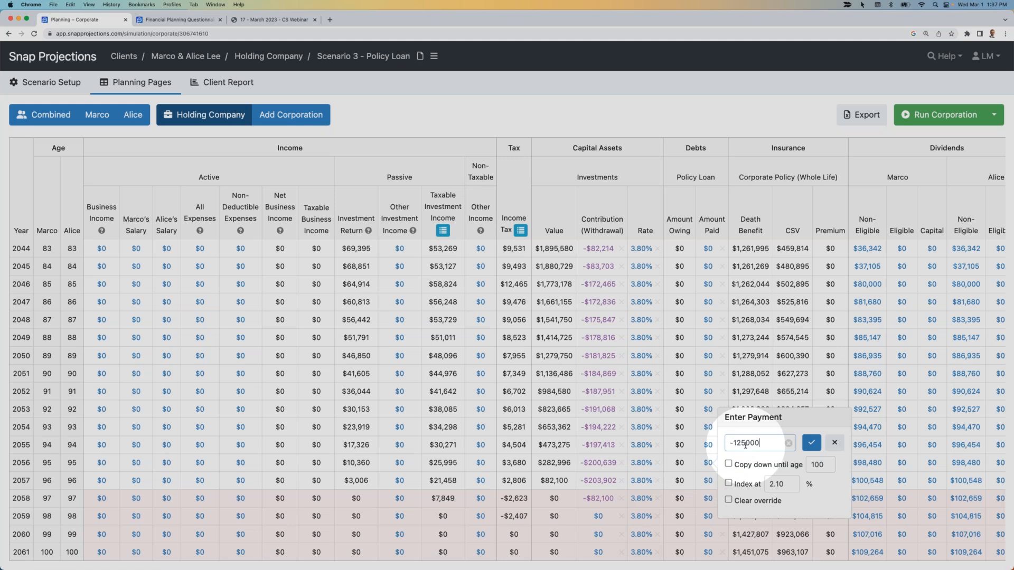
pyautogui.click(728, 463)
pyautogui.click(811, 443)
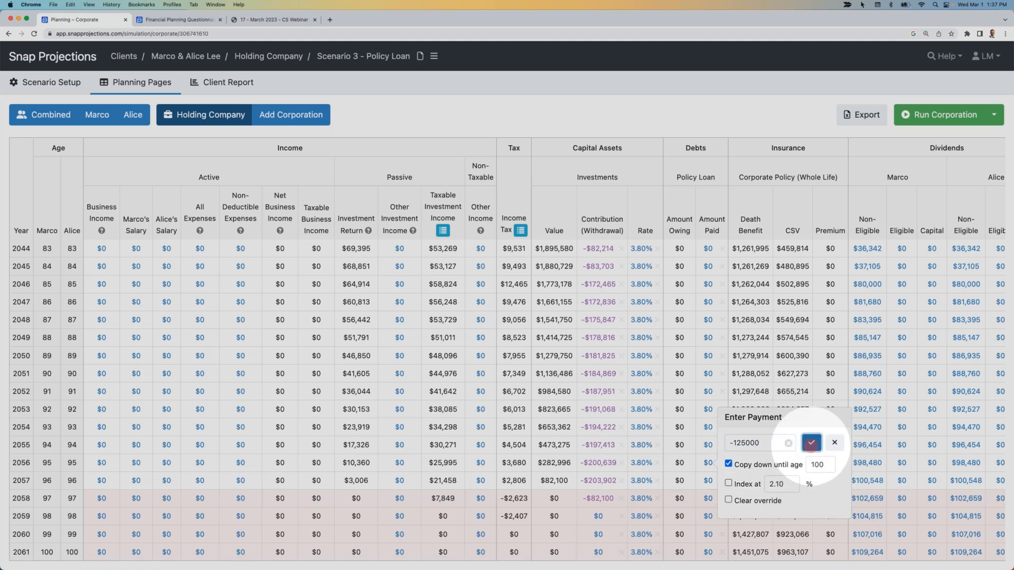
pyautogui.scroll(-1, 719, 498)
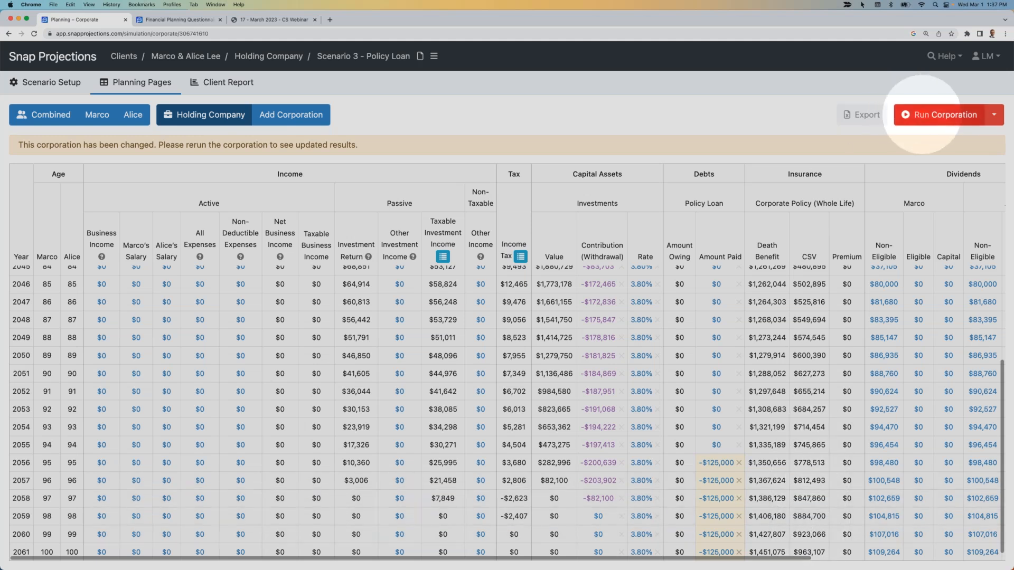
# Rerun the corporation, then compare the Combined and Holding Company tables for the new loan balances.
pyautogui.click(922, 115)
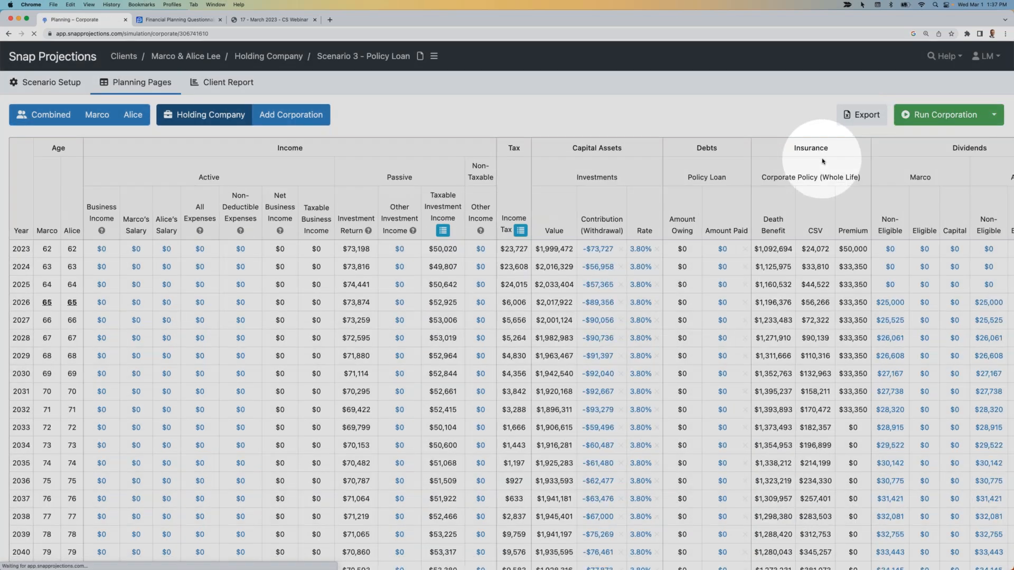
pyautogui.scroll(-7, 766, 343)
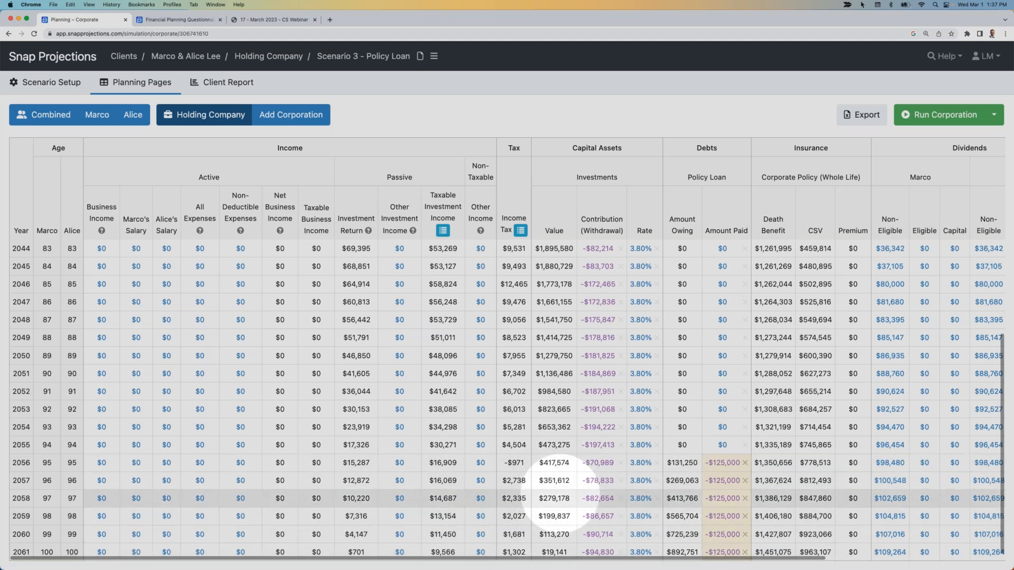
pyautogui.click(45, 115)
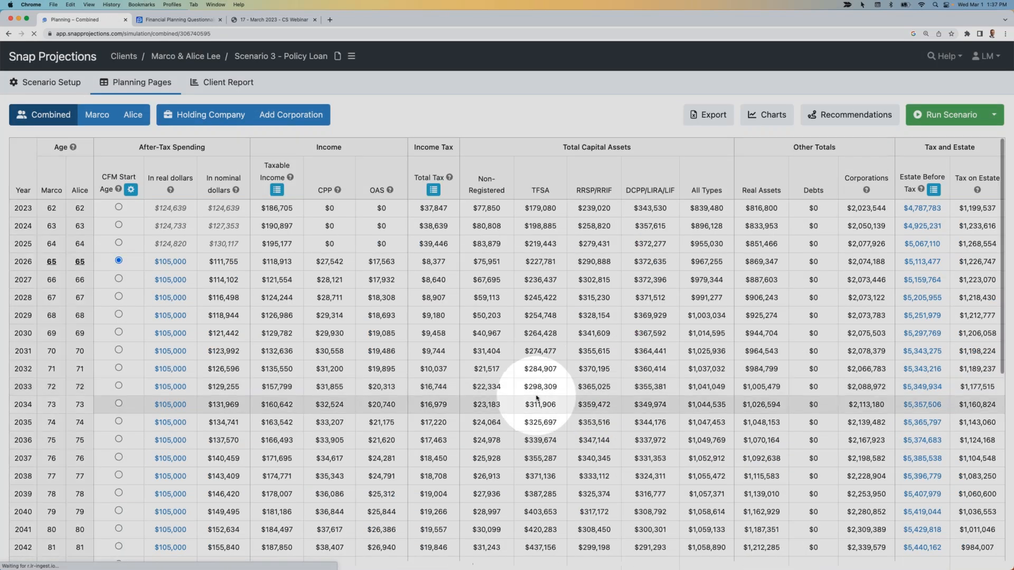
pyautogui.scroll(-10, 536, 394)
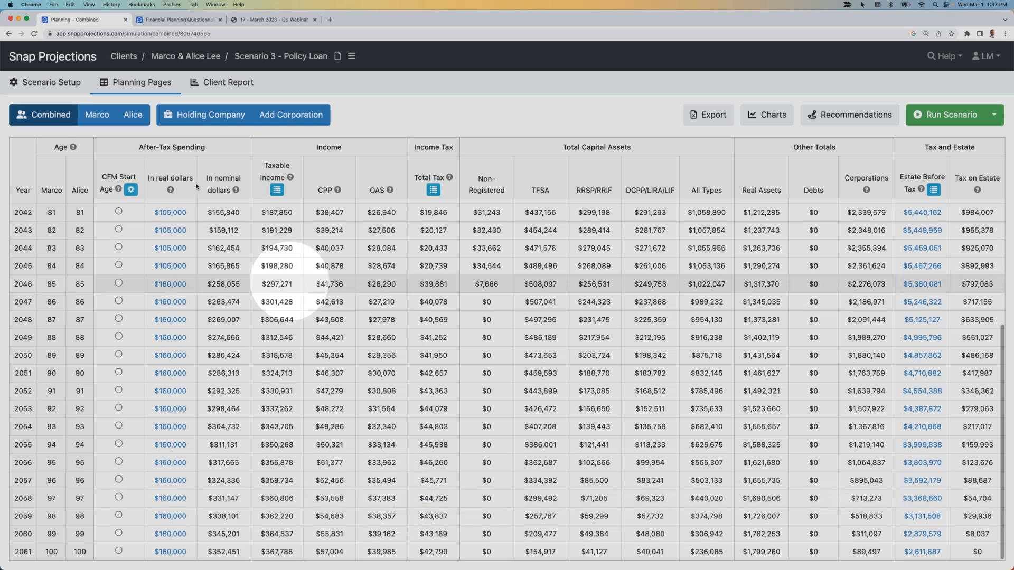
pyautogui.click(199, 117)
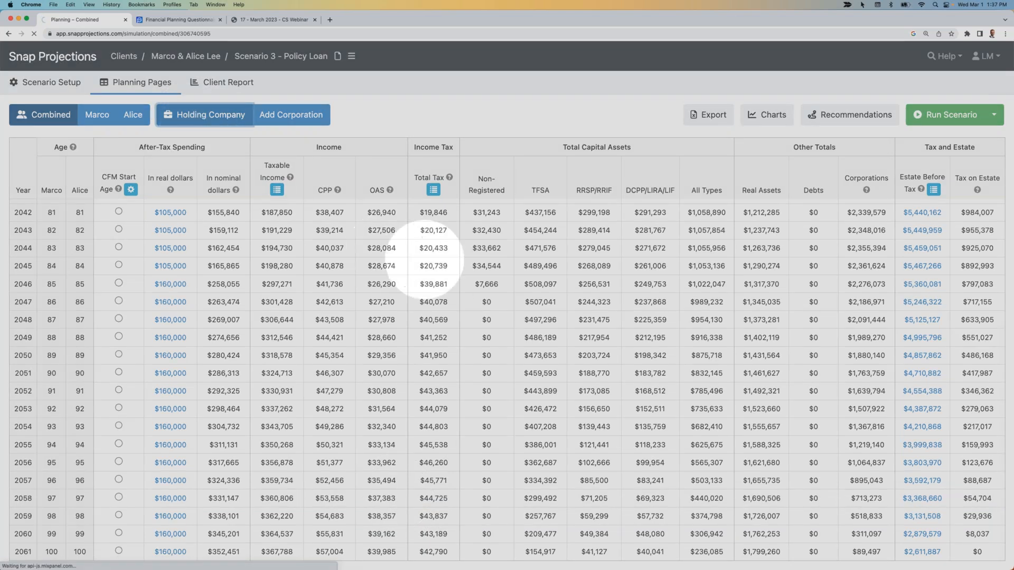
pyautogui.scroll(-10, 481, 327)
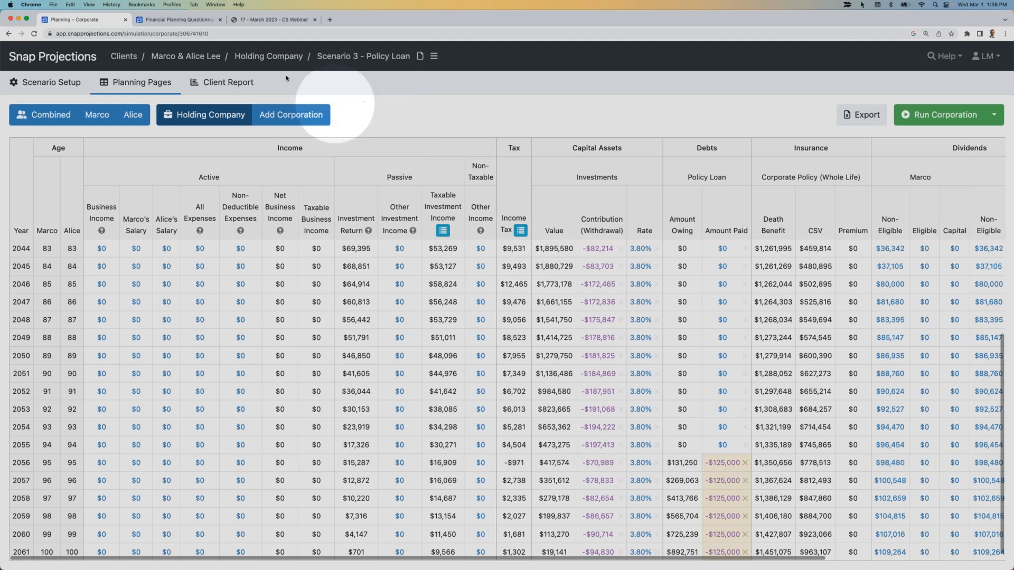
# Open Scenario 2 - Corporate Insurance and duplicate it with Copy Scenario.
pyautogui.click(214, 115)
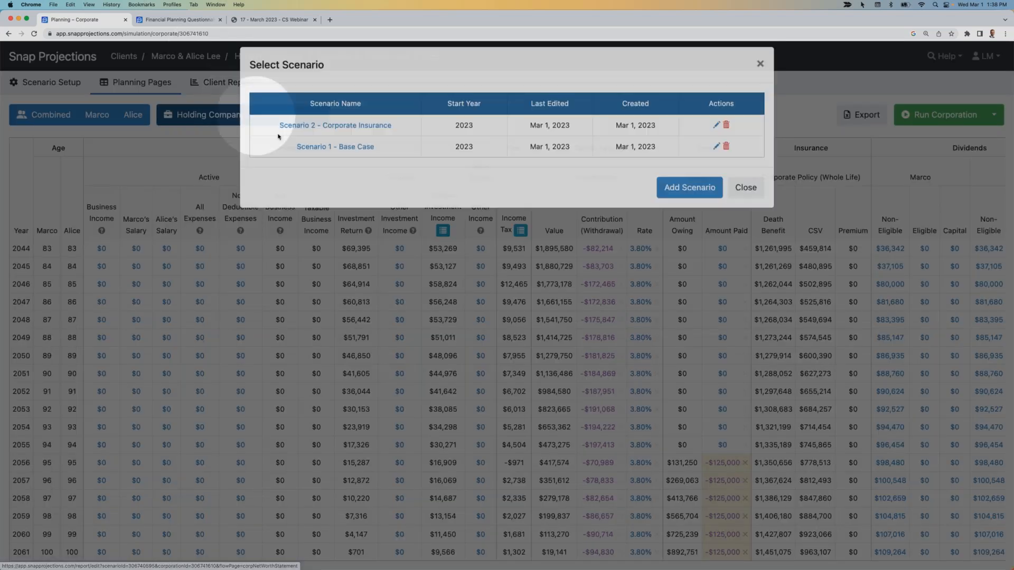
pyautogui.click(332, 139)
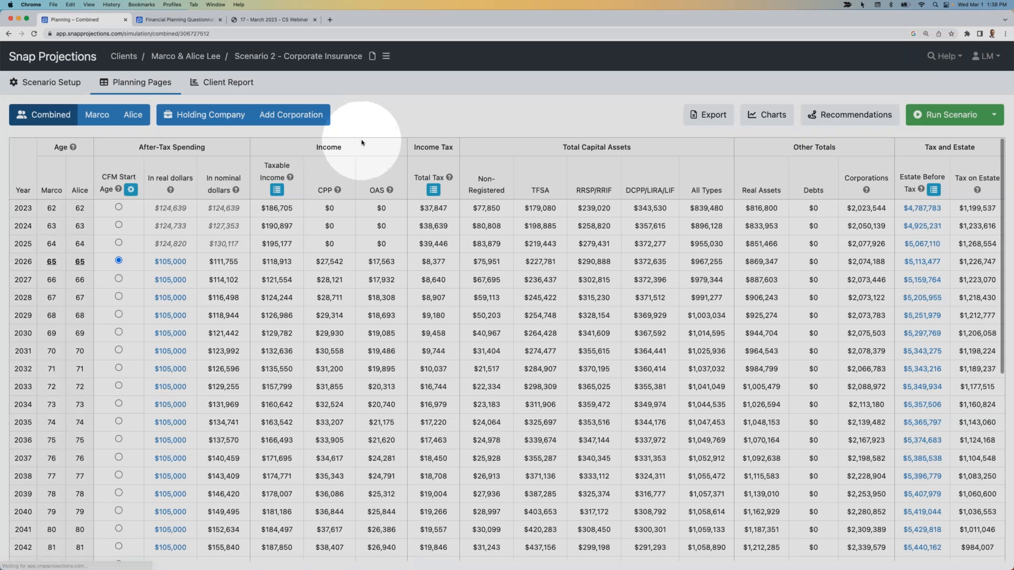
pyautogui.click(386, 56)
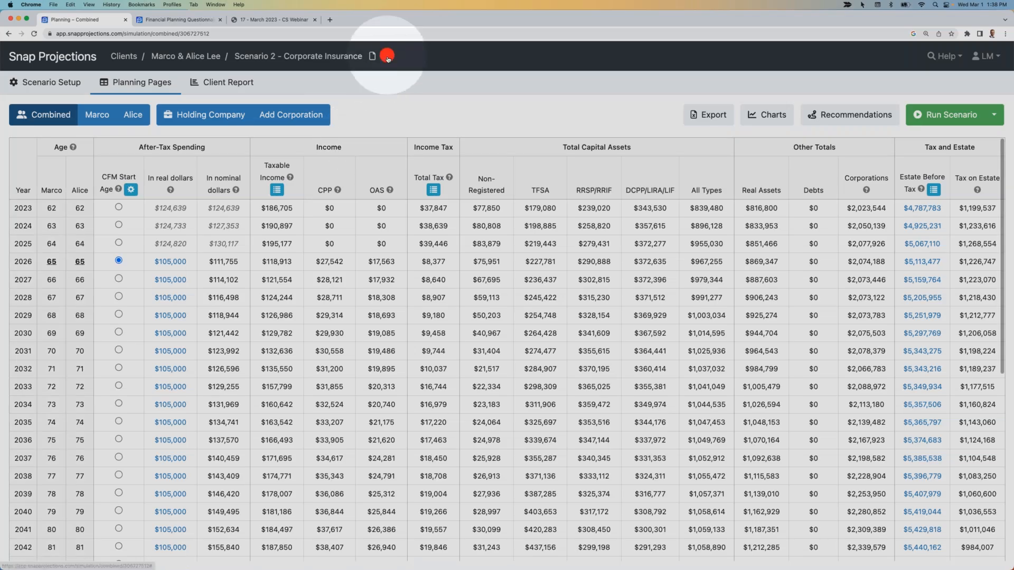
pyautogui.click(404, 90)
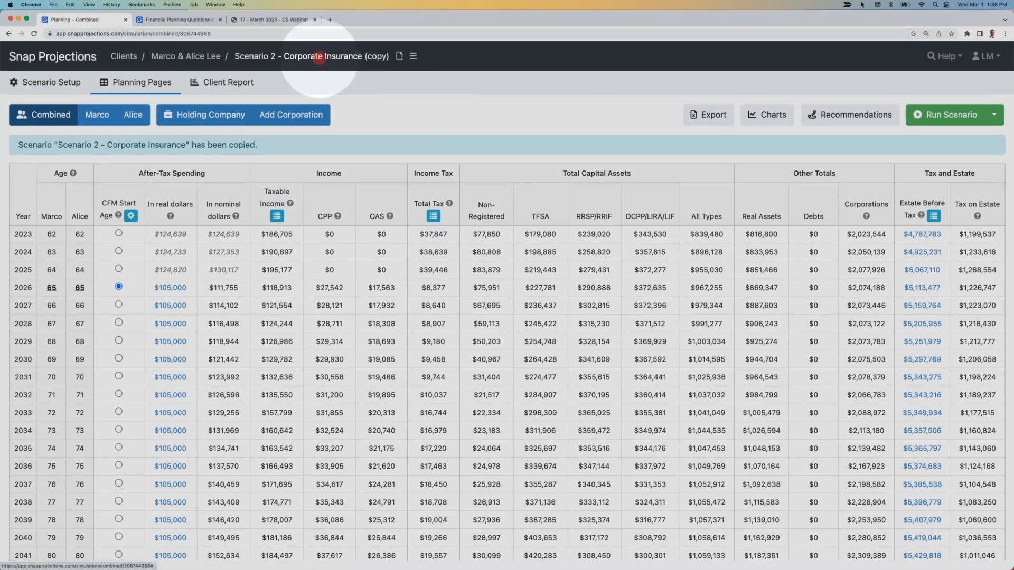
pyautogui.click(322, 56)
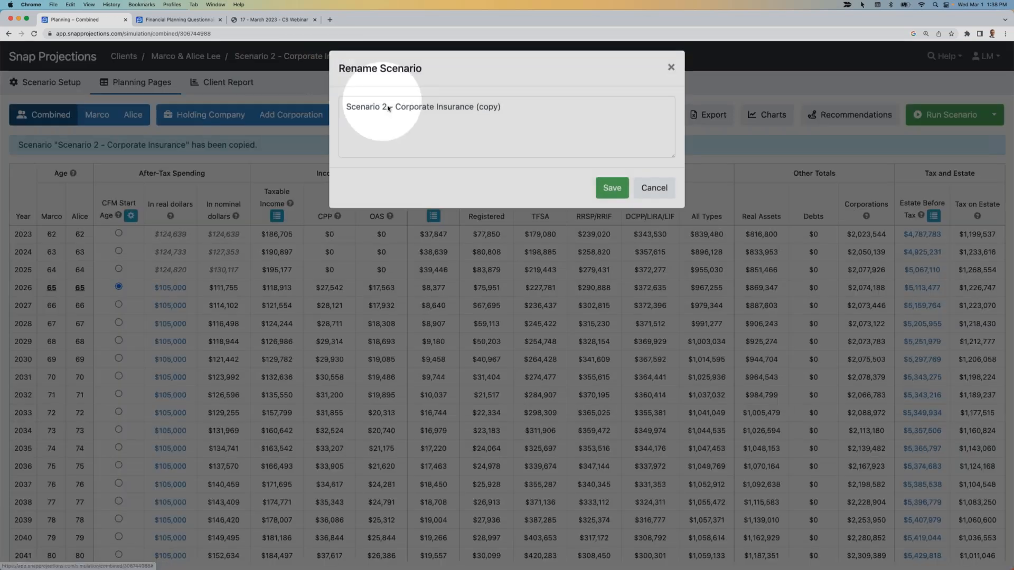
# Change the copied scenario's name to 'Scenario 4 - Income Replacement' and save it.
pyautogui.doubleClick(384, 109)
pyautogui.write('4')
pyautogui.moveTo(395, 114); pyautogui.dragTo(517, 113)
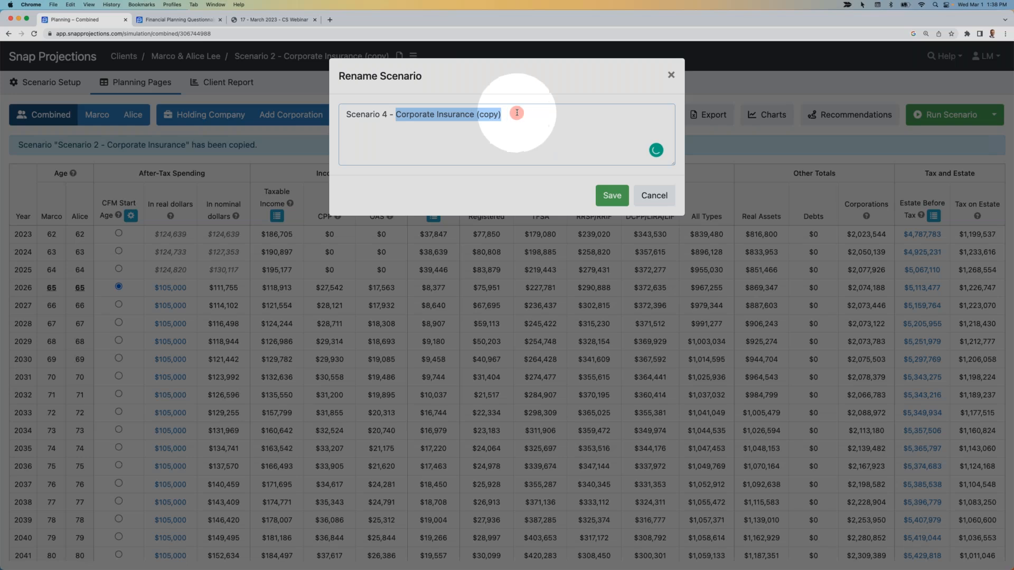
pyautogui.write('Income Replacement')
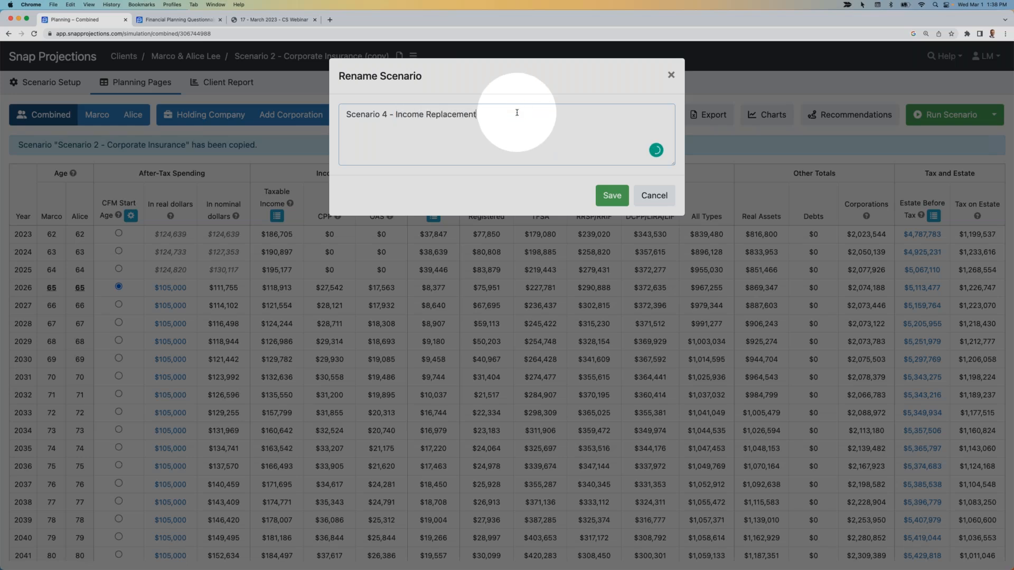
pyautogui.press('Return')
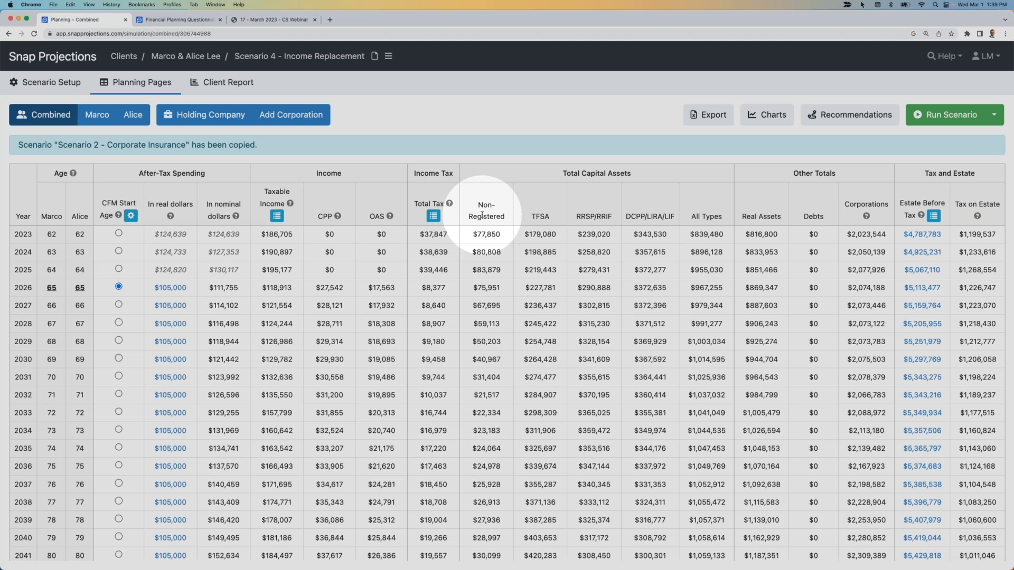
pyautogui.click(33, 83)
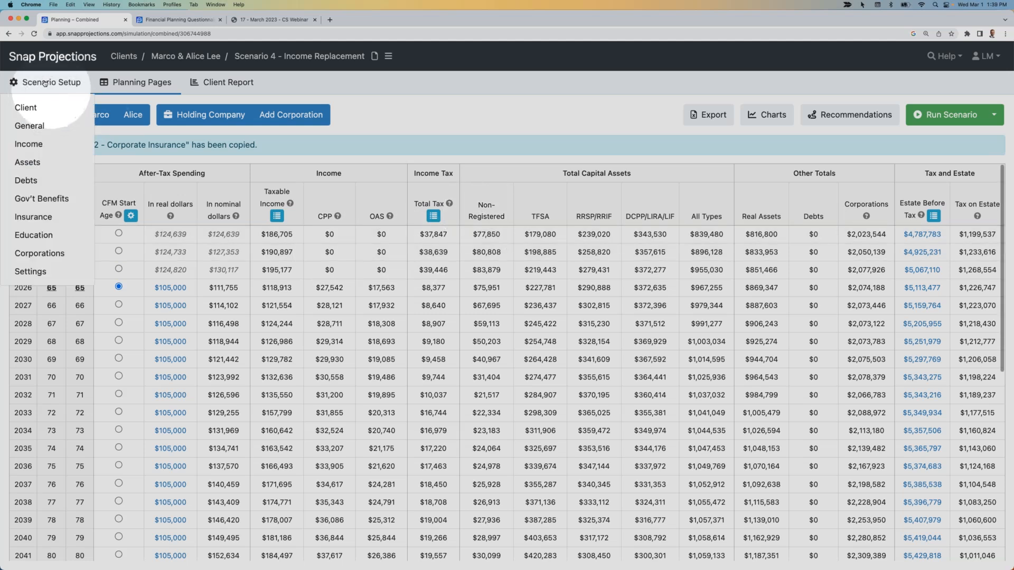
# In General setup, set the first client's projection end age to 85 and the spouse's to 100.
pyautogui.click(33, 127)
pyautogui.doubleClick(400, 340)
pyautogui.write('8')
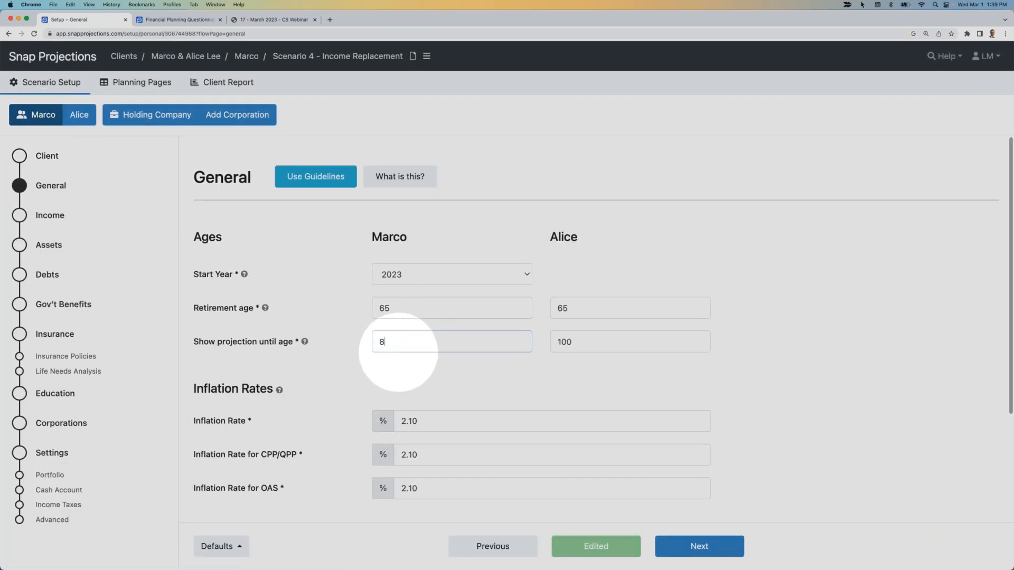
pyautogui.write('5')
pyautogui.click(403, 357)
pyautogui.doubleClick(576, 343)
pyautogui.write('100')
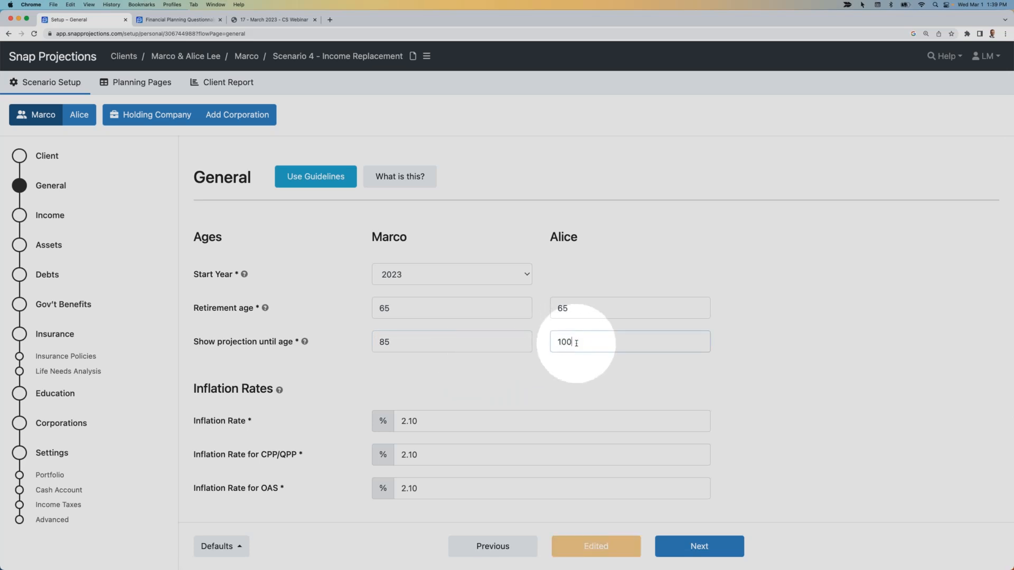
pyautogui.click(576, 366)
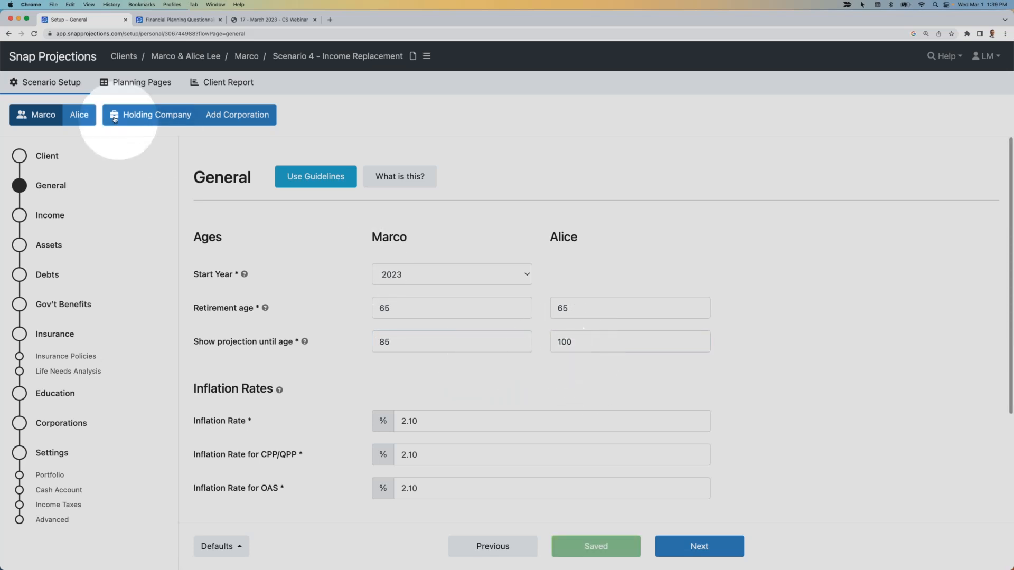
pyautogui.click(133, 85)
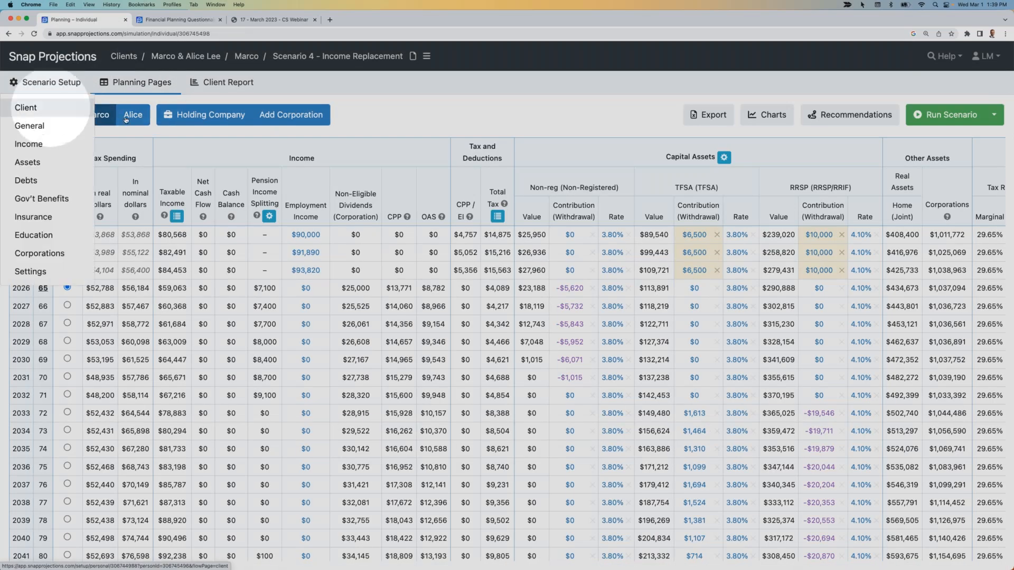
# Show the Combined projection and scroll down to its later years.
pyautogui.click(46, 114)
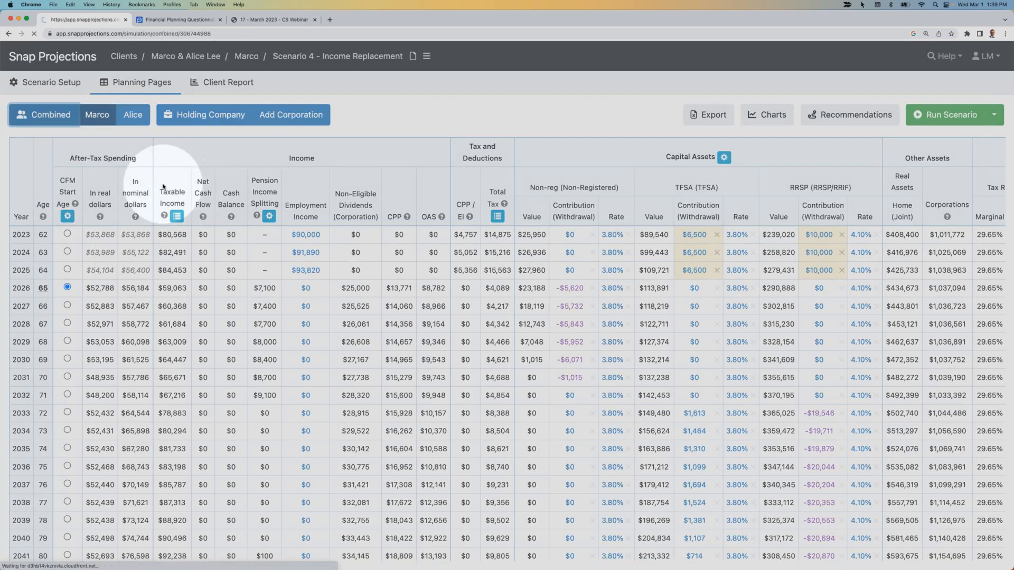
pyautogui.scroll(-5, 59, 234)
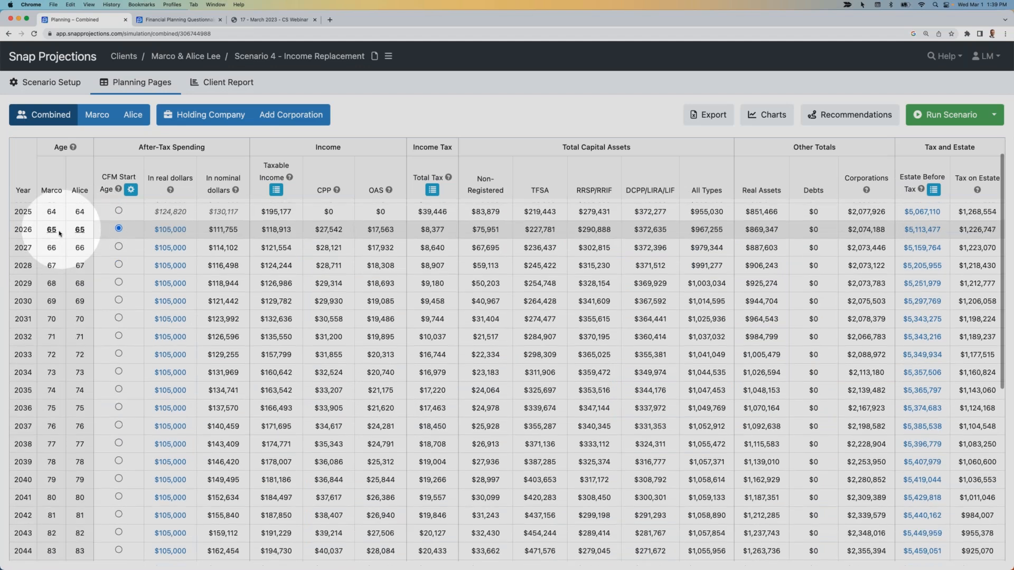
pyautogui.scroll(-5, 60, 234)
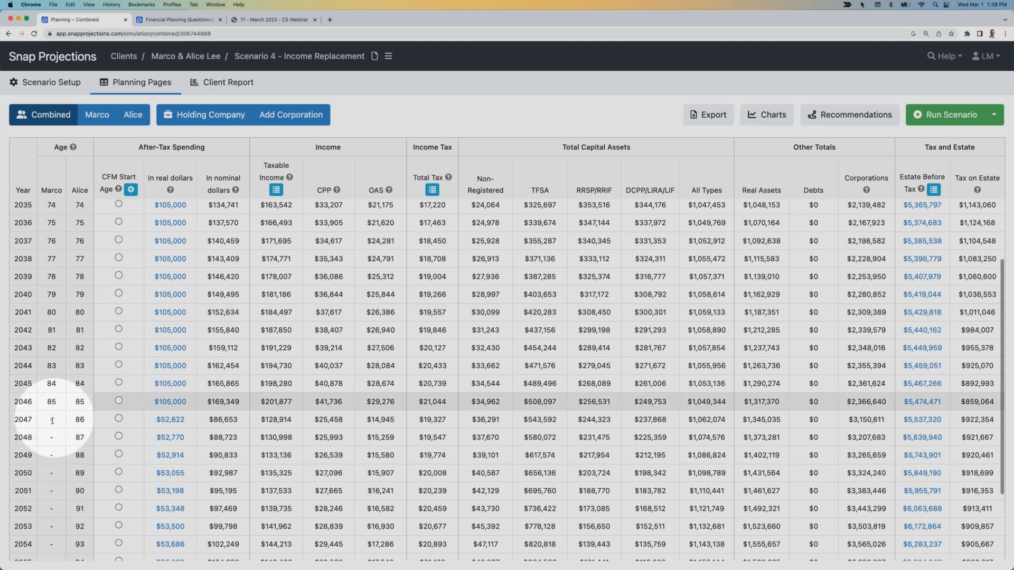
pyautogui.scroll(-5, 54, 417)
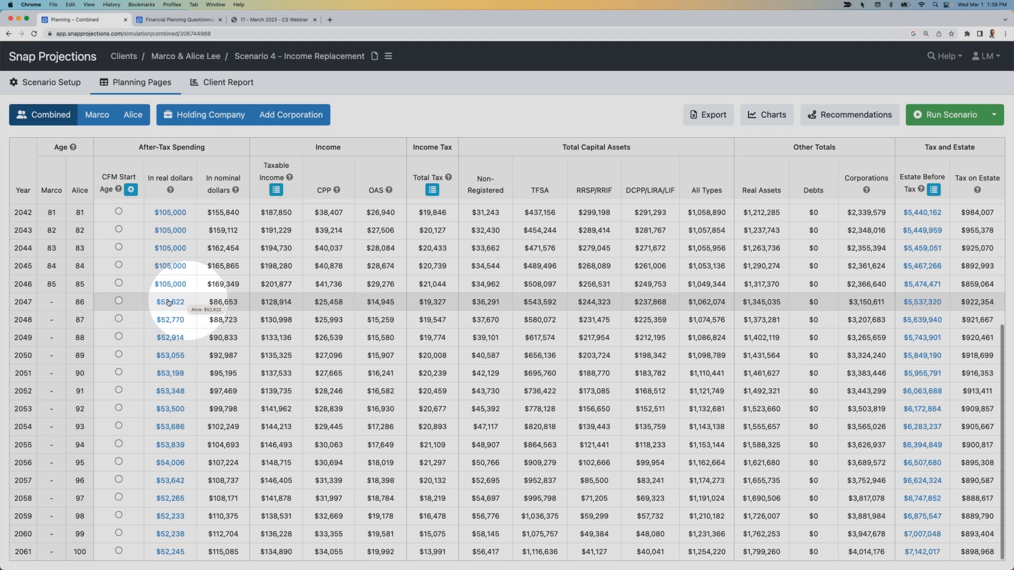
# Set after-tax spending to $105,000 from 2046 through age 100 and recalculate the scenario.
pyautogui.click(170, 284)
pyautogui.click(203, 302)
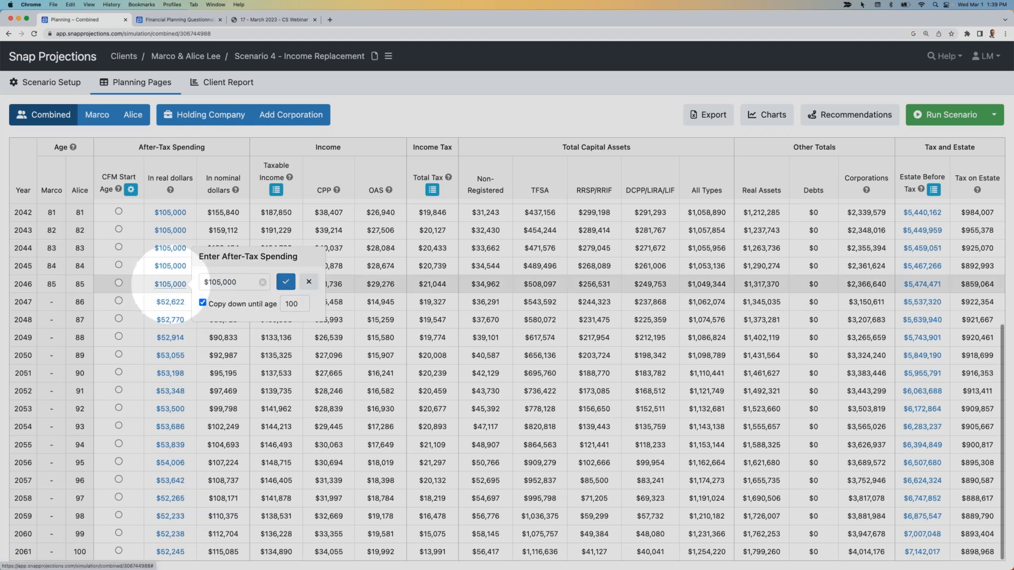
pyautogui.click(285, 281)
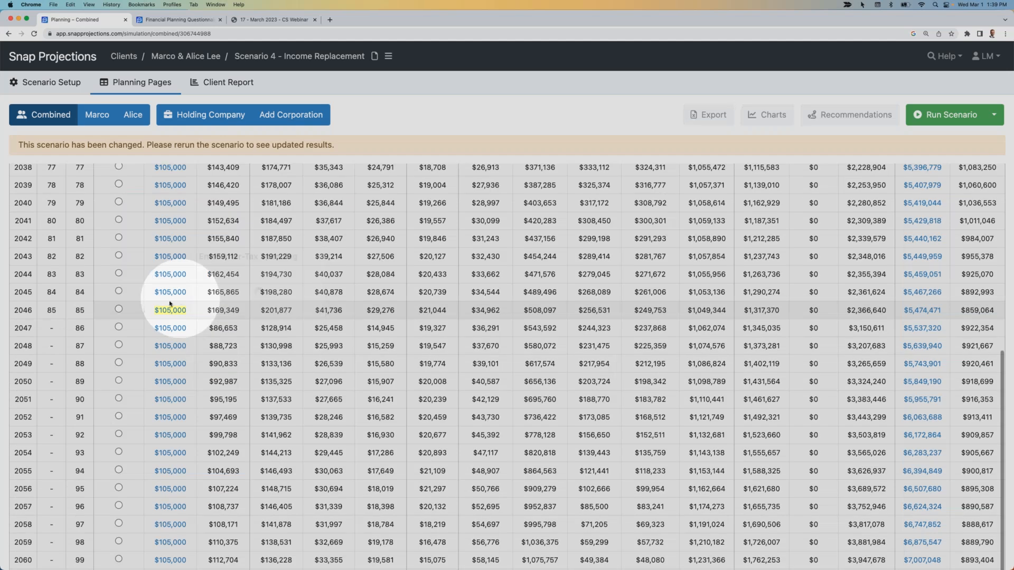
pyautogui.scroll(-1, 169, 441)
pyautogui.click(927, 118)
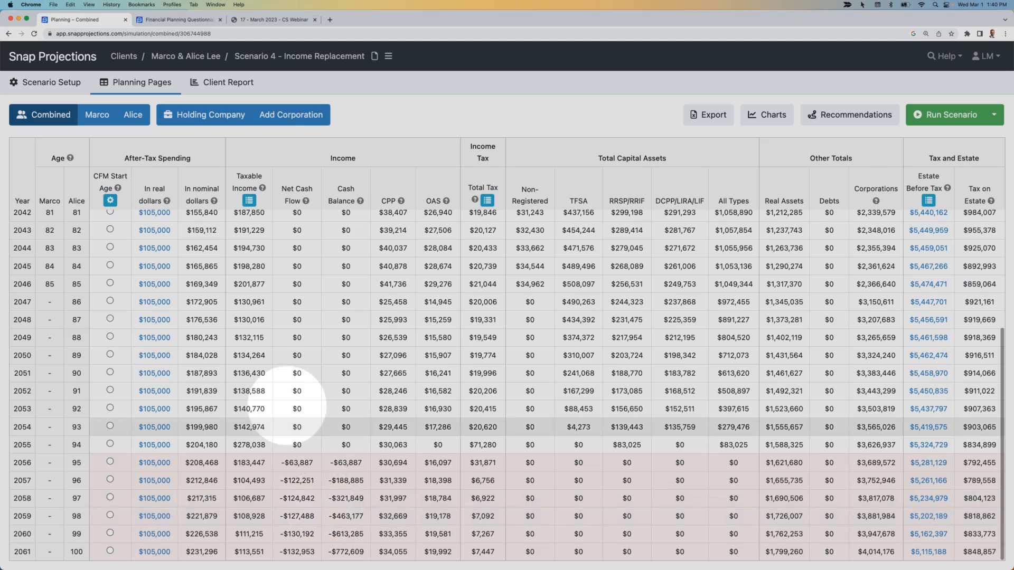
# Check who the Holding Company's whole-life policy insures in Insurance setup, leaving it unchanged.
pyautogui.click(196, 116)
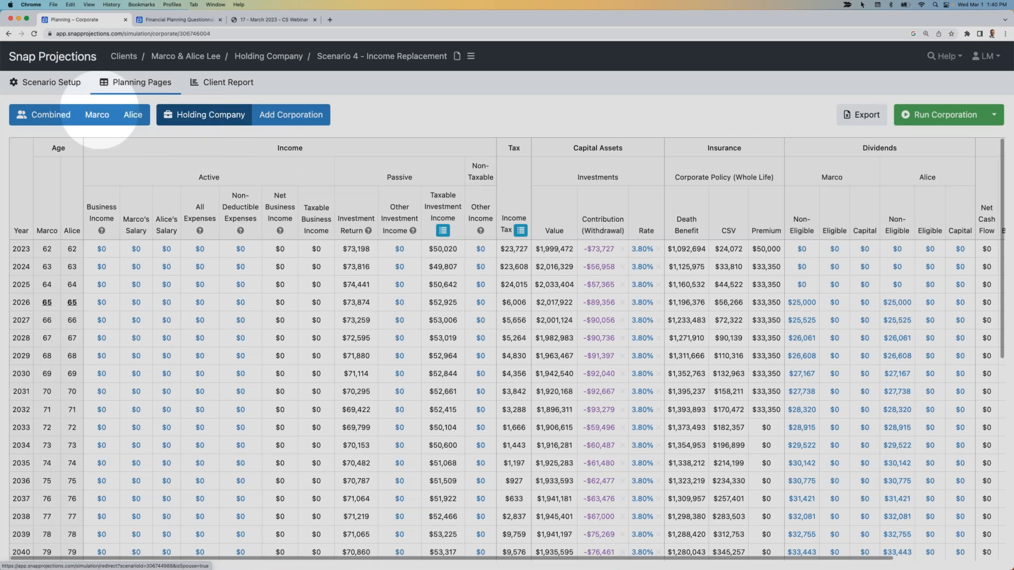
pyautogui.click(47, 82)
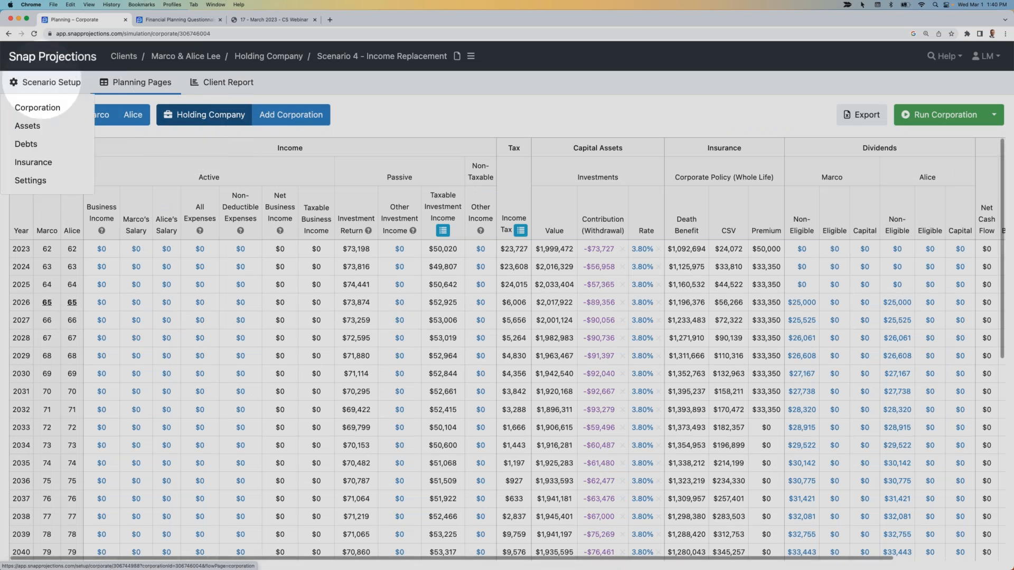
pyautogui.click(37, 168)
pyautogui.click(479, 317)
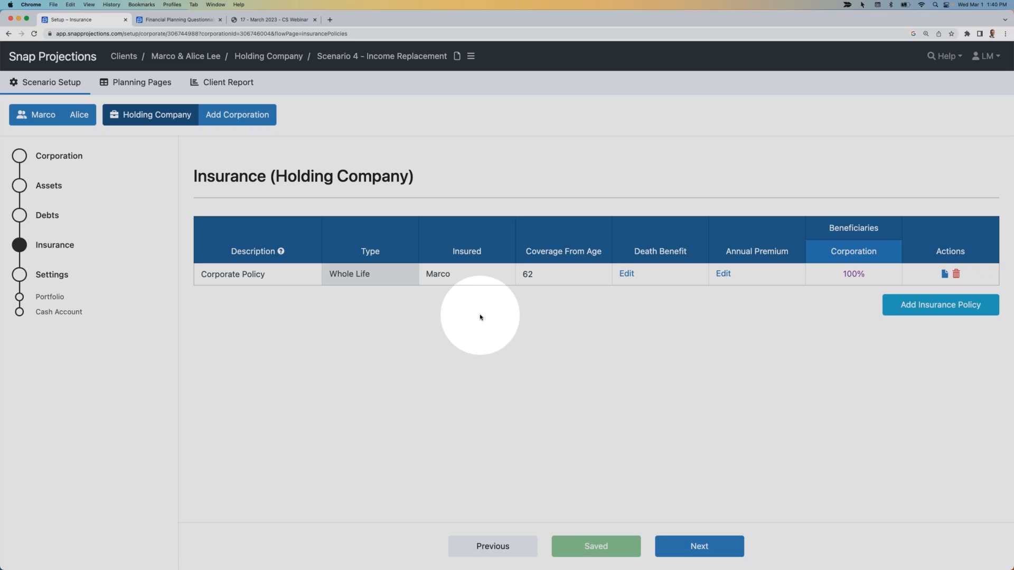
pyautogui.click(461, 279)
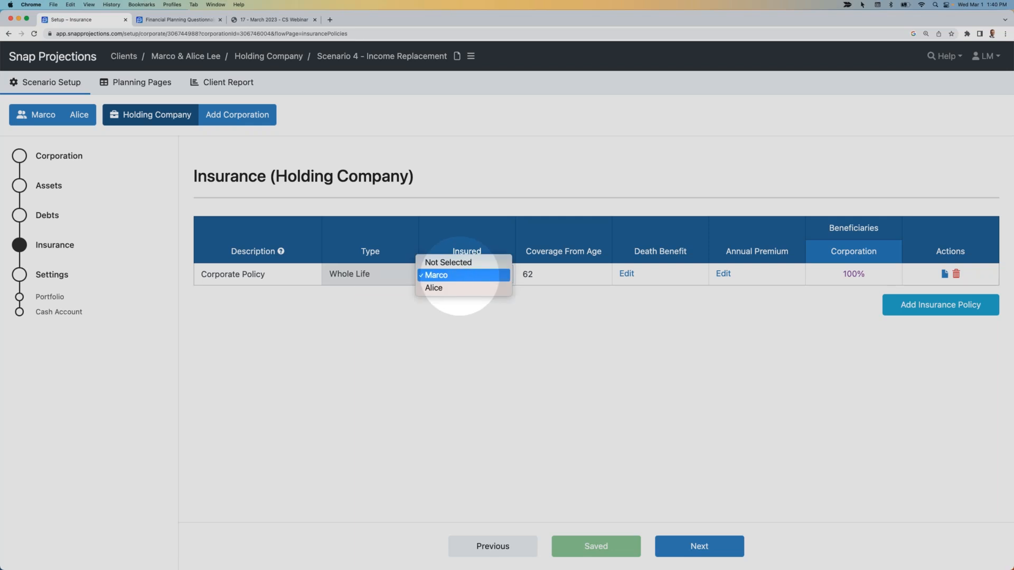
pyautogui.click(457, 276)
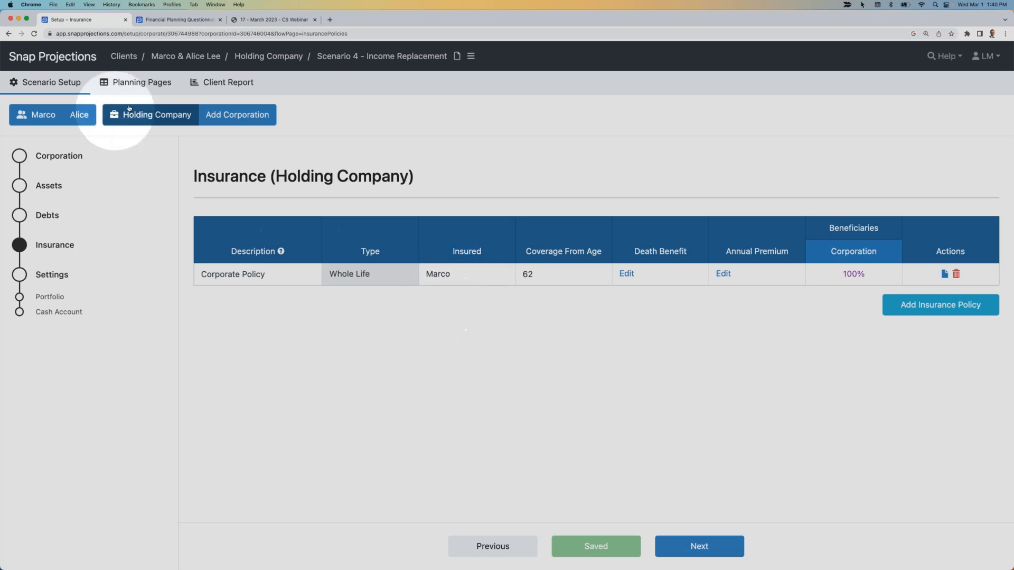
pyautogui.click(140, 83)
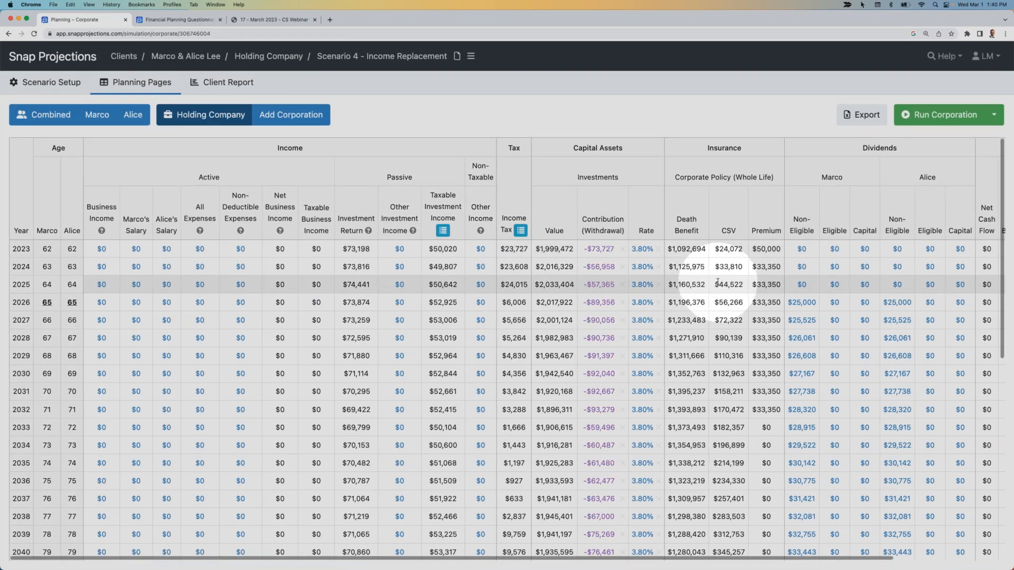
# Set the spouse's 2047 non-eligible dividend to $100,000, copied down indexed at 2.10%, and rerun the corporation.
pyautogui.scroll(-5, 682, 283)
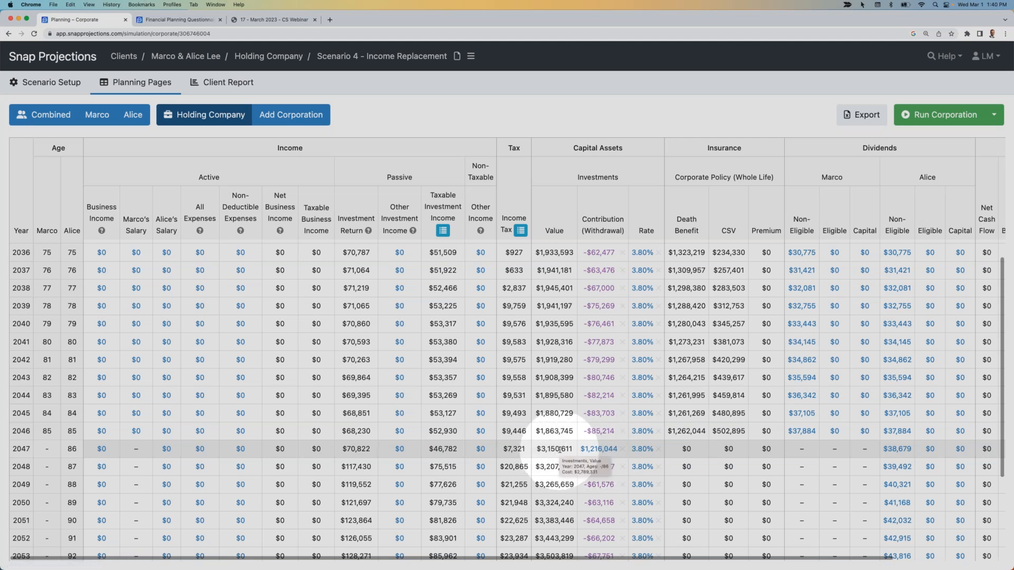
pyautogui.scroll(-5, 581, 439)
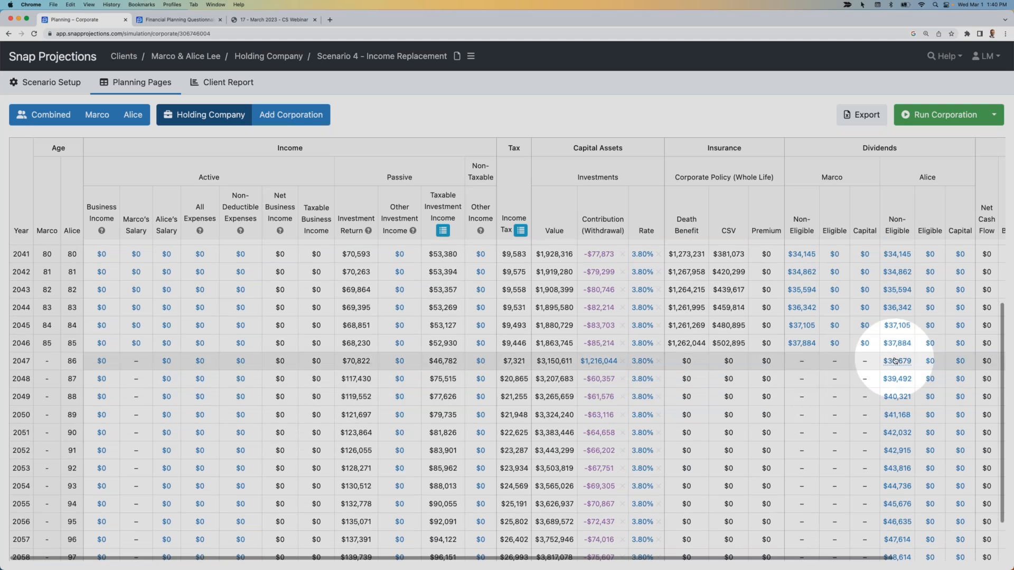
pyautogui.click(897, 362)
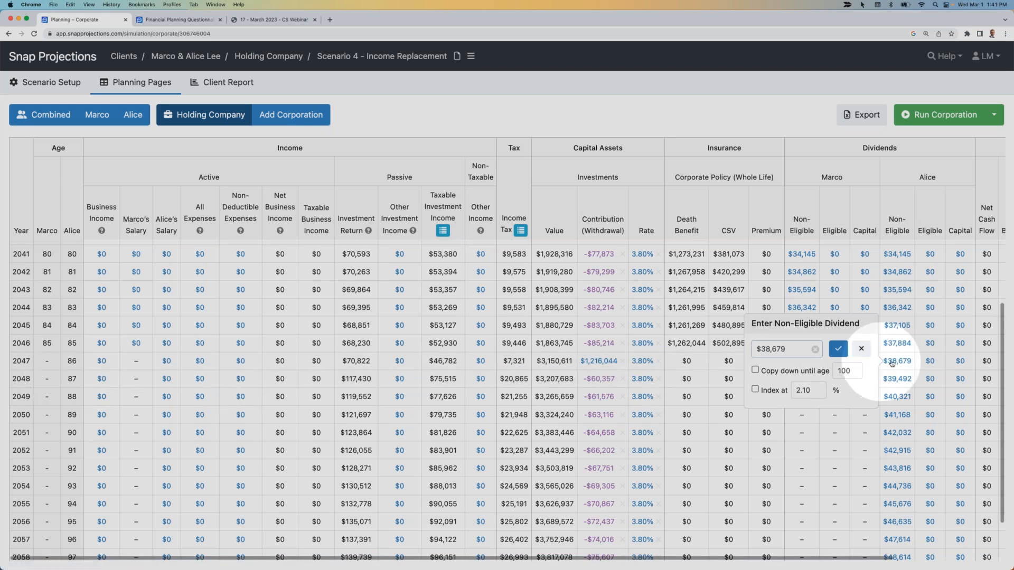
pyautogui.doubleClick(799, 349)
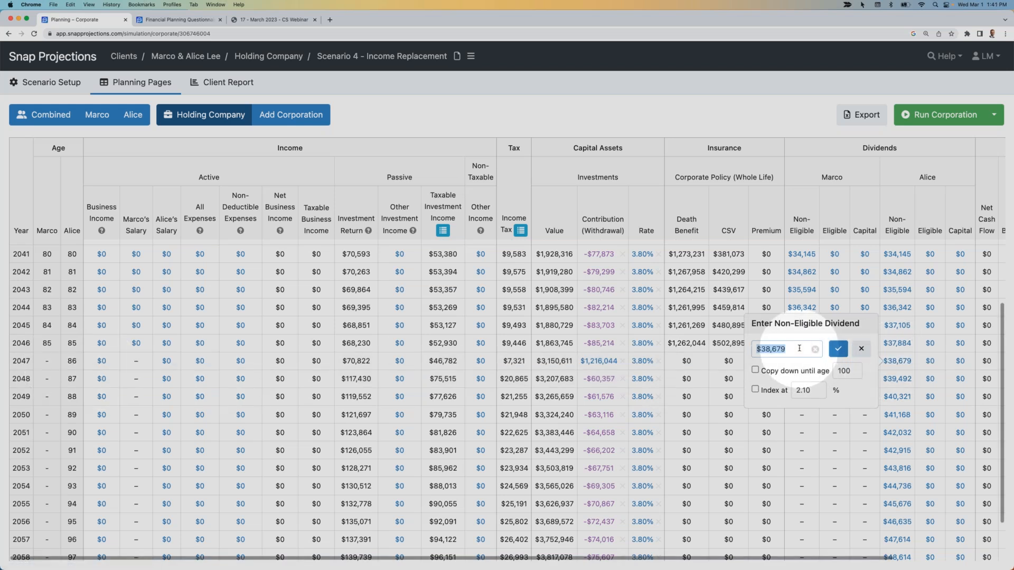
pyautogui.write('100000')
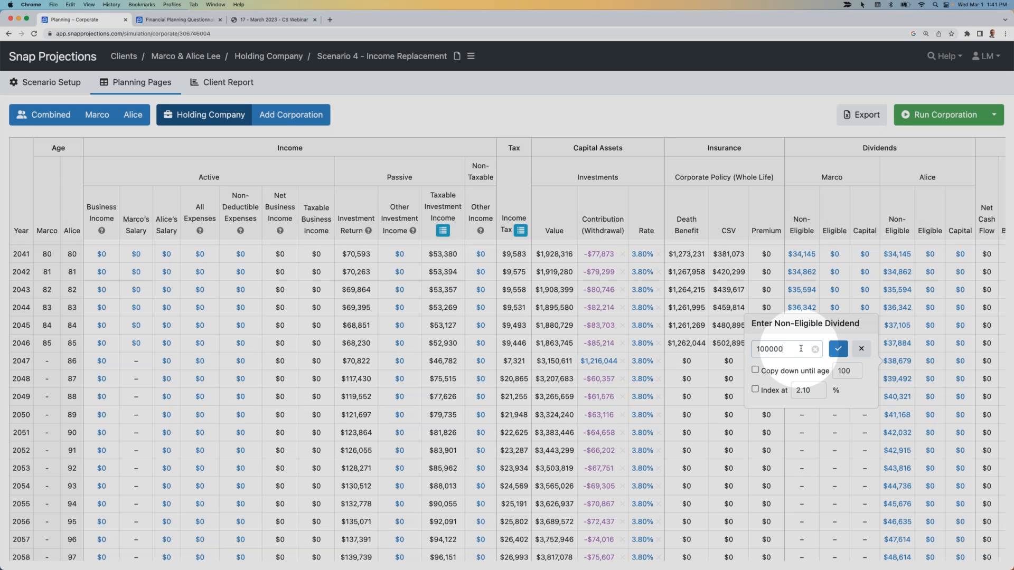
pyautogui.click(755, 370)
pyautogui.click(755, 389)
pyautogui.click(838, 349)
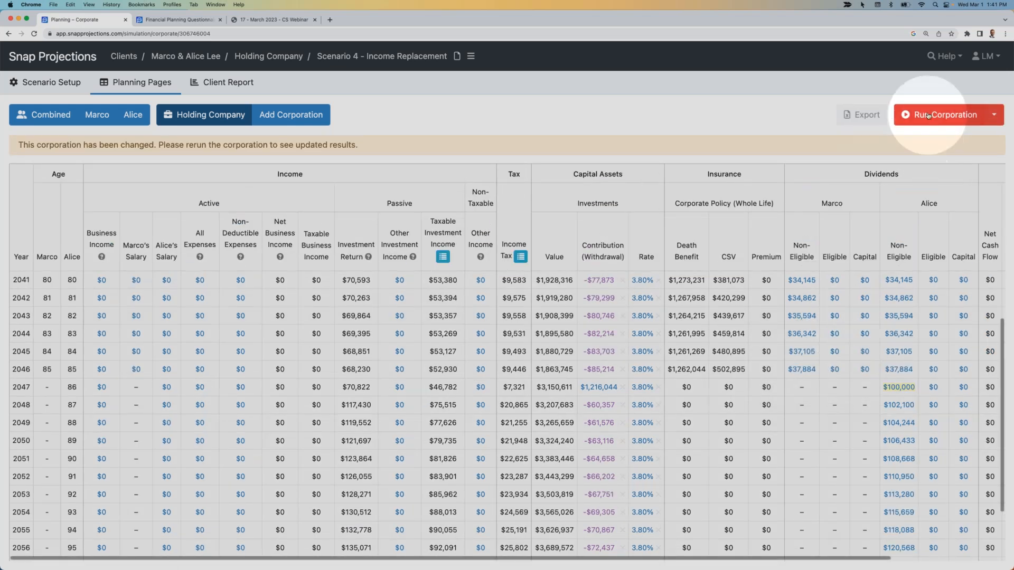
pyautogui.click(928, 115)
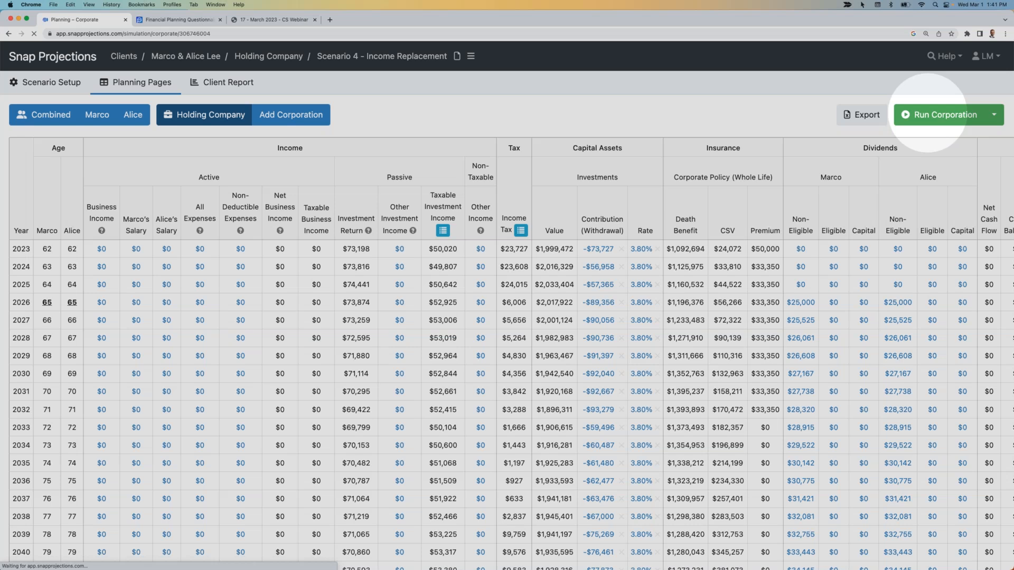
pyautogui.scroll(-3, 567, 368)
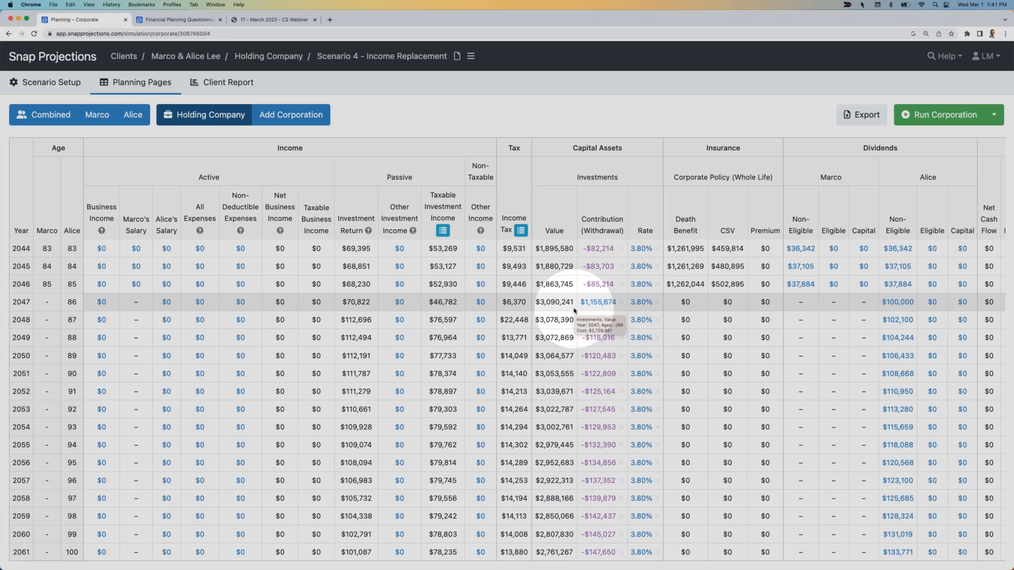
pyautogui.hscroll(5, 589, 311)
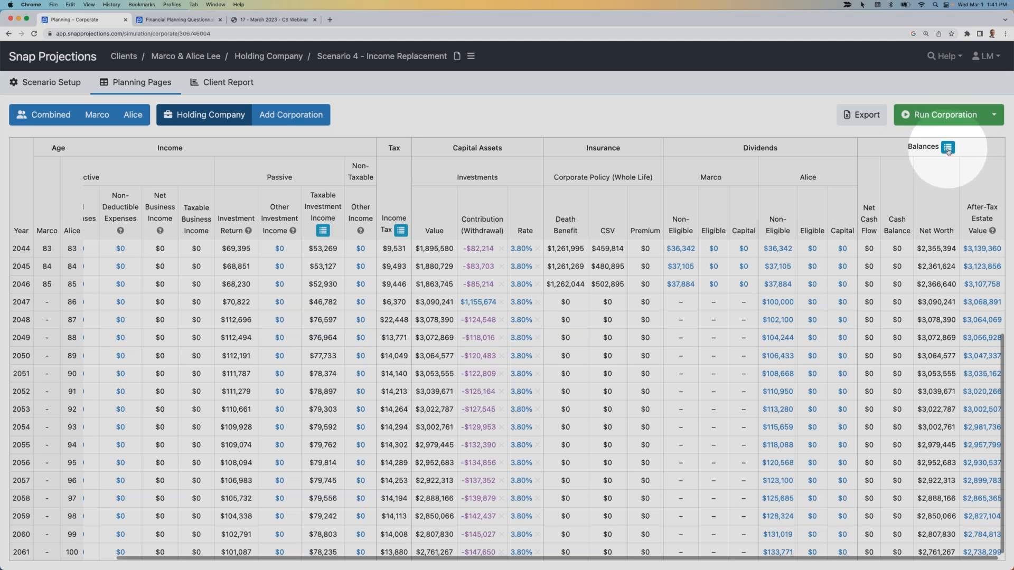
pyautogui.click(947, 147)
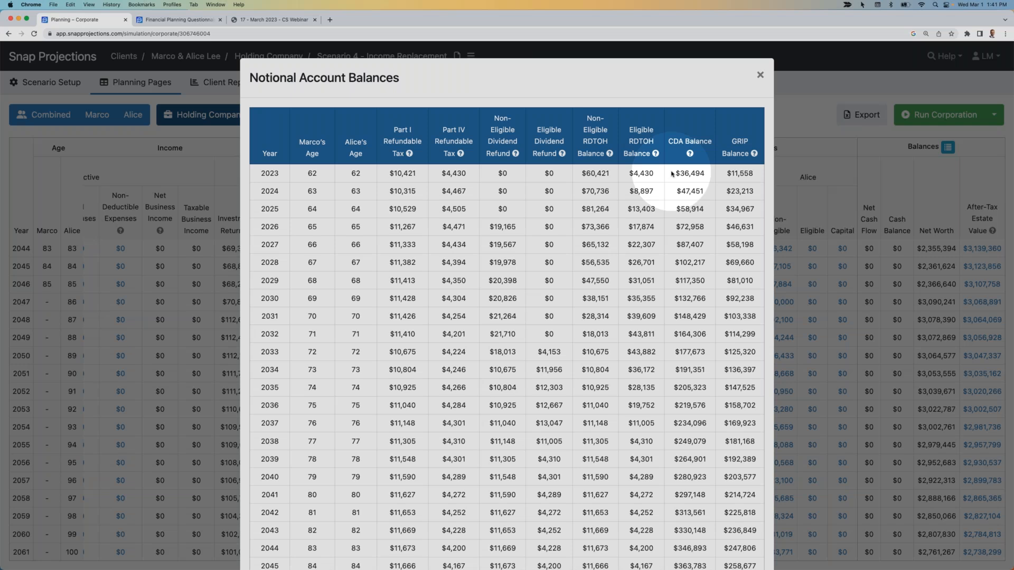
pyautogui.scroll(-4, 671, 173)
pyautogui.scroll(-10, 680, 180)
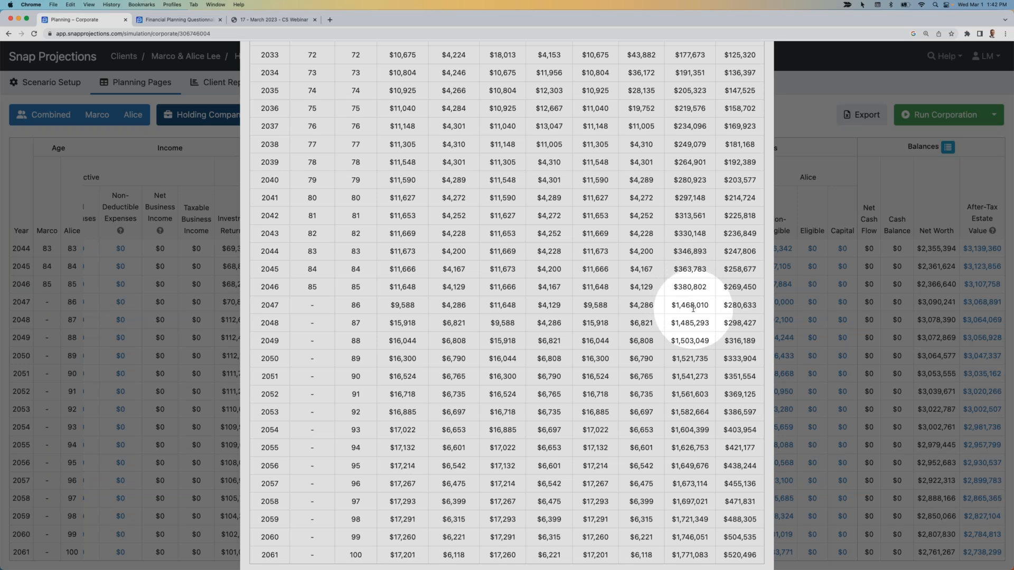
pyautogui.click(790, 328)
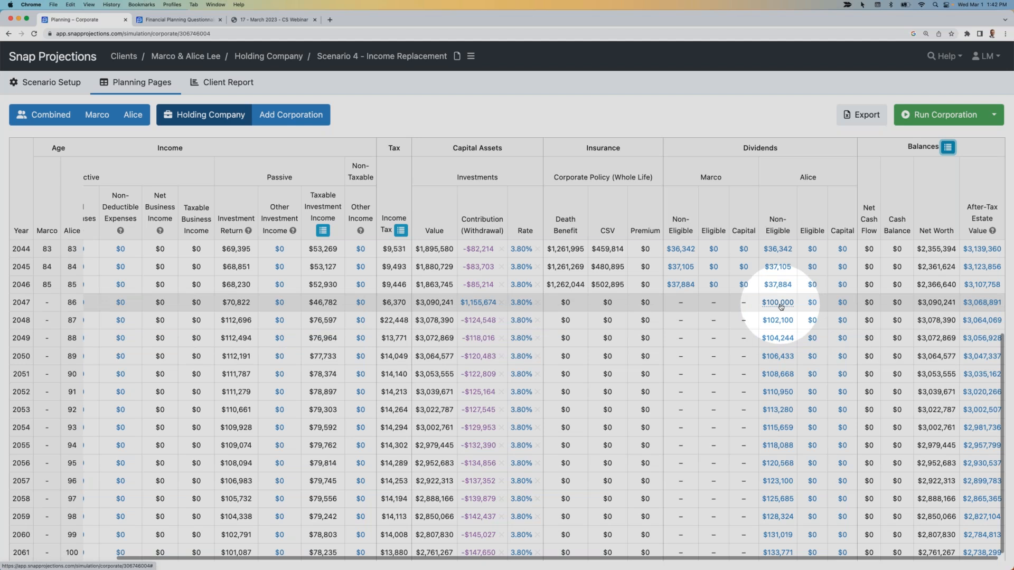
pyautogui.click(64, 84)
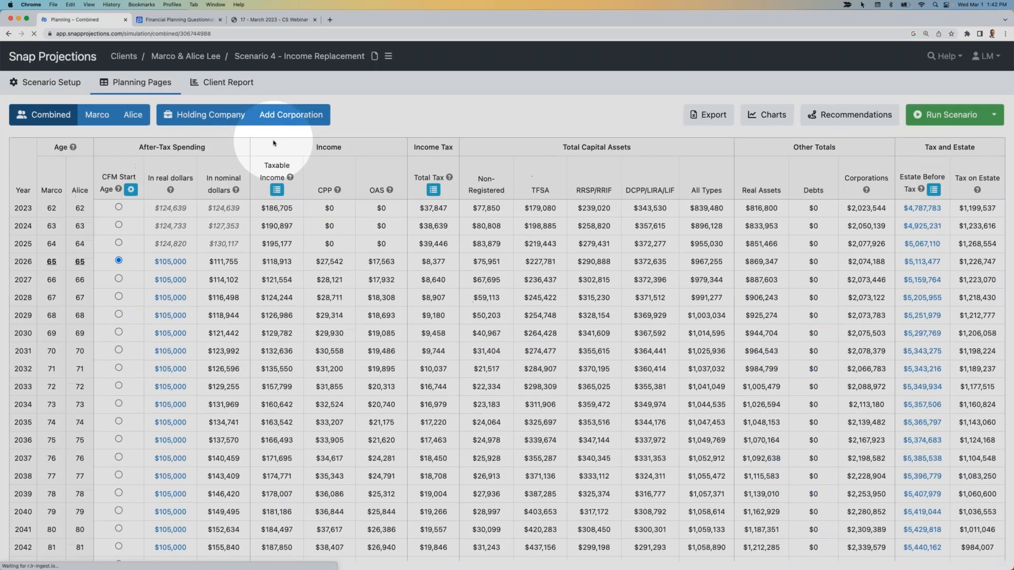
pyautogui.click(223, 85)
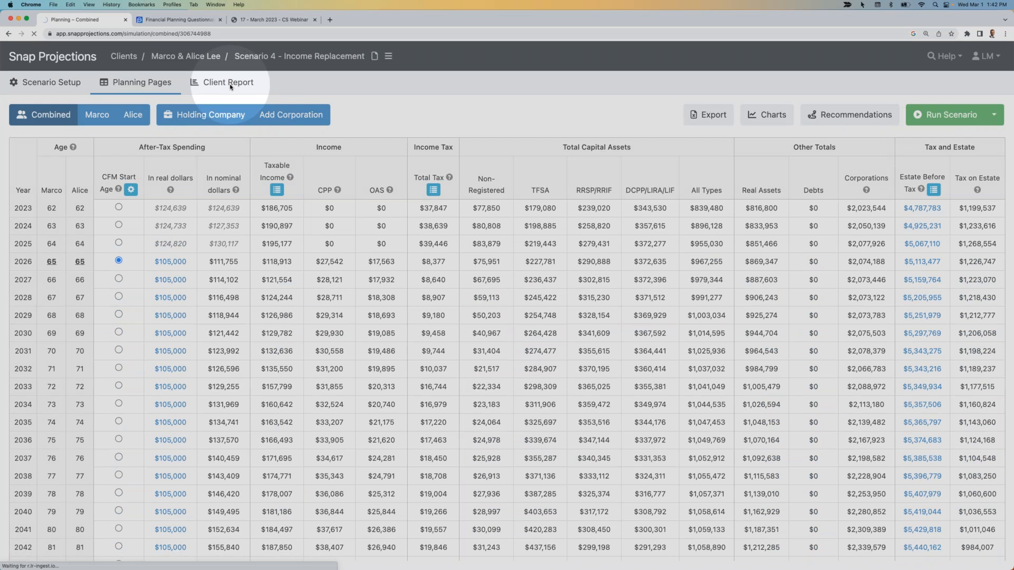
pyautogui.scroll(-5, 68, 264)
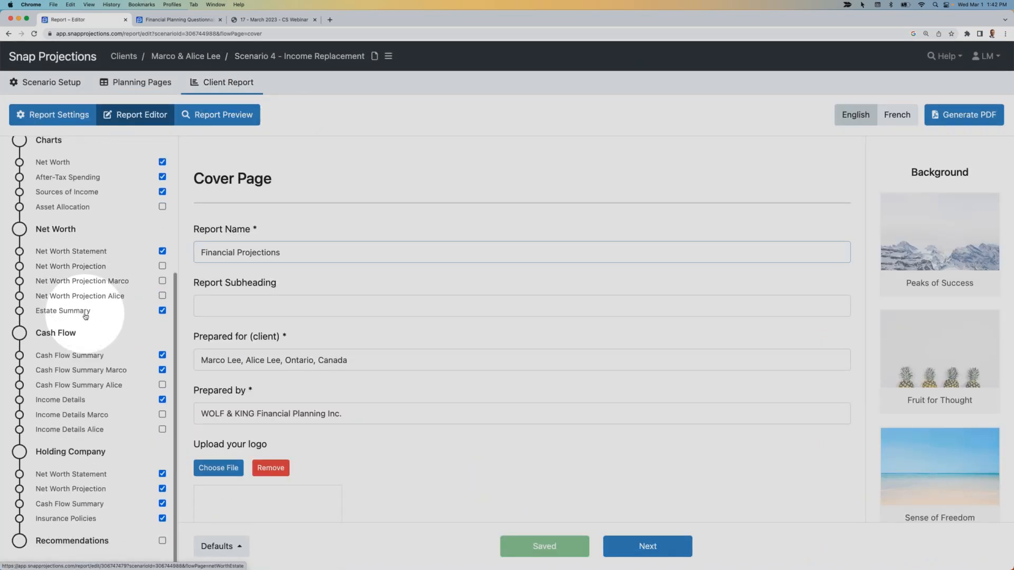
pyautogui.click(64, 519)
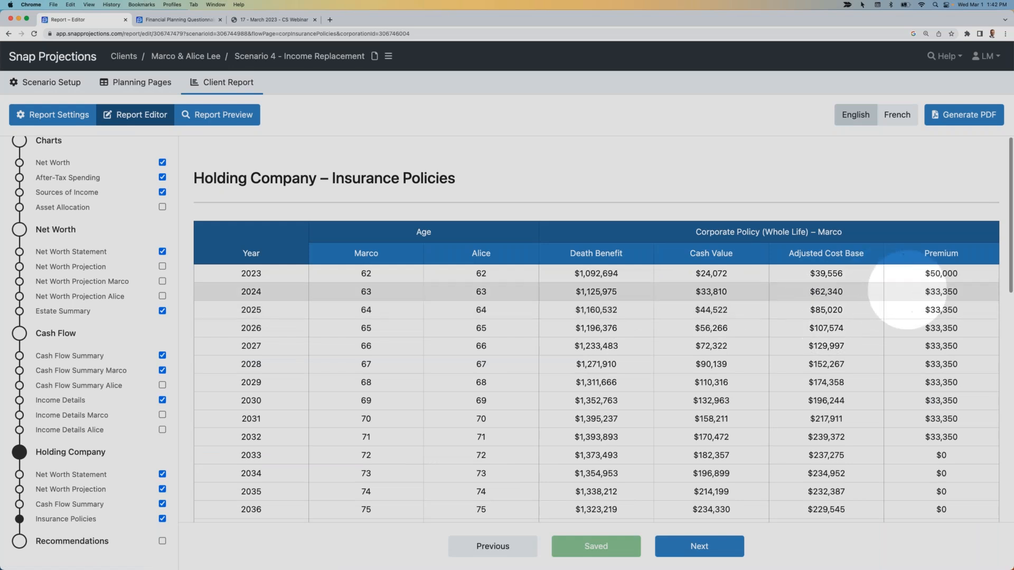
pyautogui.scroll(-3, 923, 297)
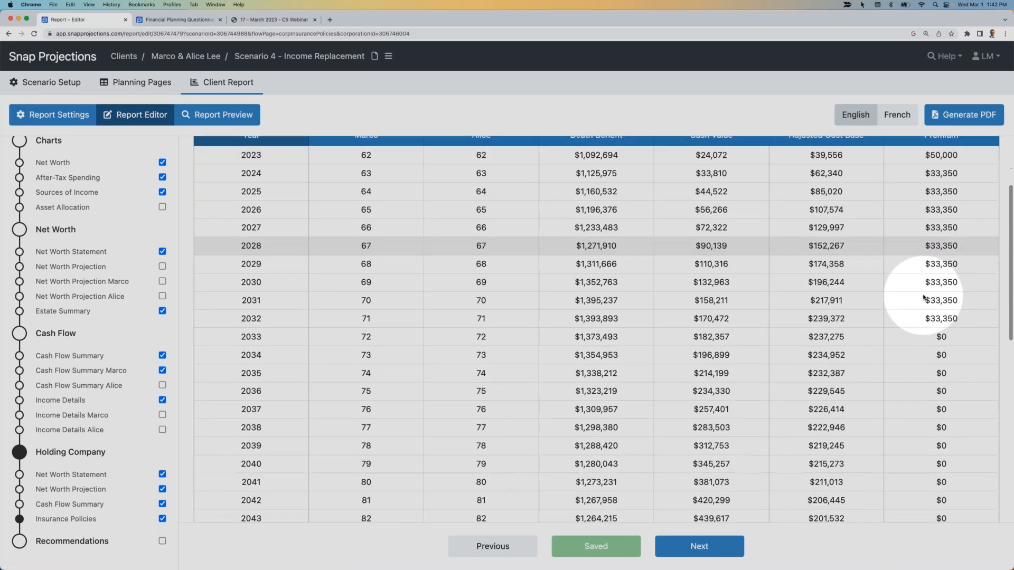
pyautogui.scroll(3, 922, 297)
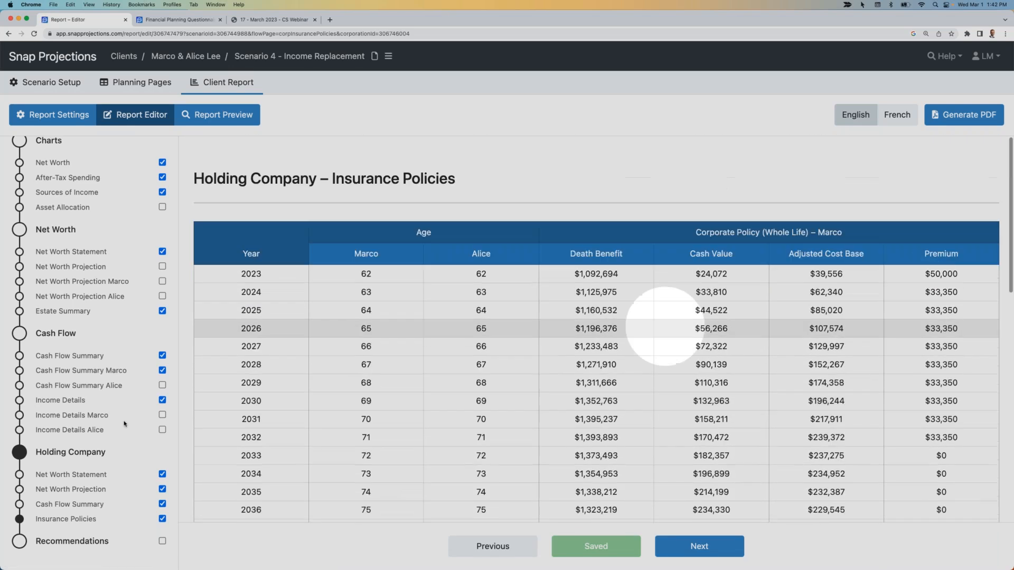
pyautogui.click(78, 490)
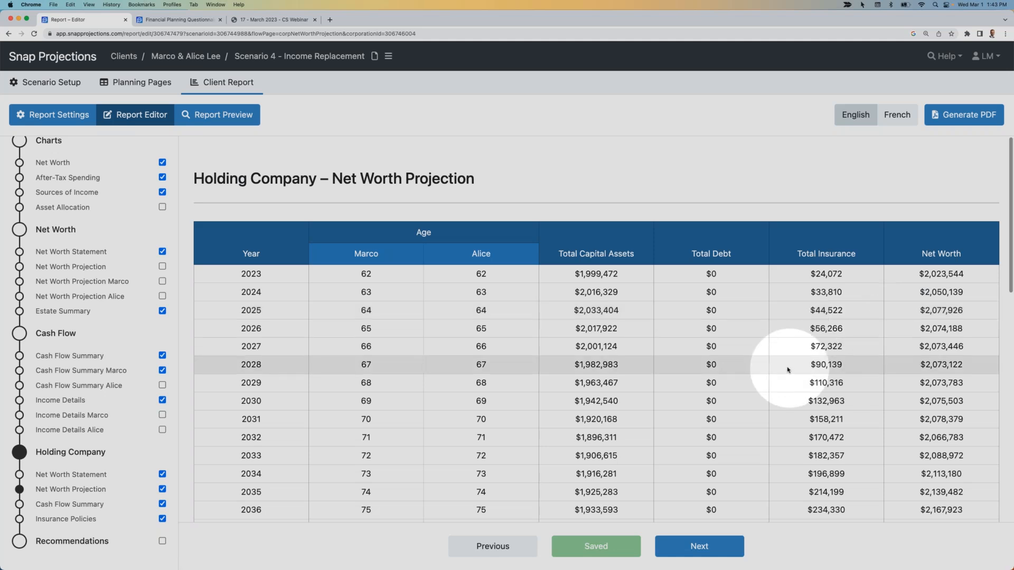
pyautogui.click(144, 85)
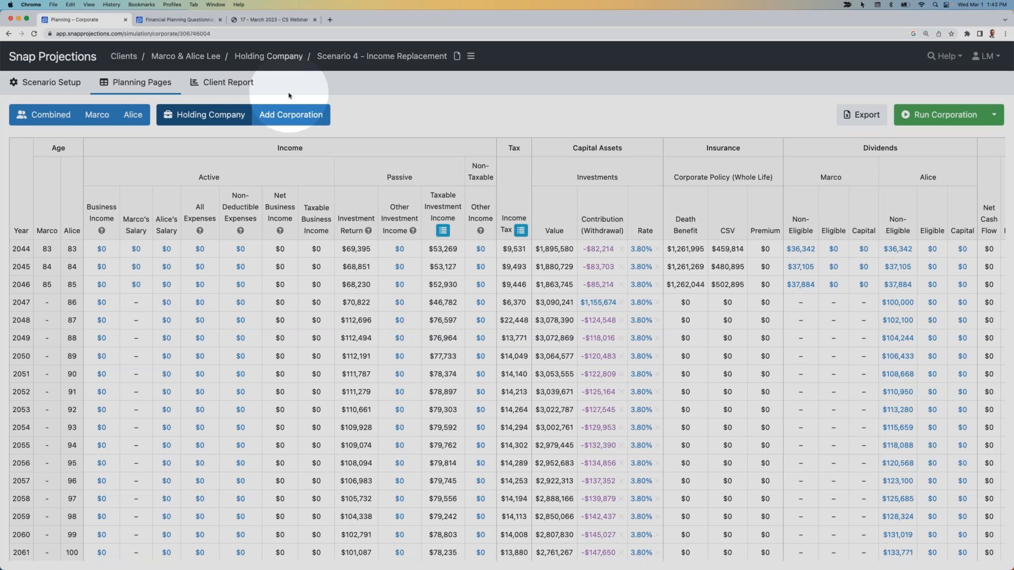
# Switch from Scenario 2 to Scenario 3 - Policy Loan and bring up its holding company Insurance setup.
pyautogui.click(190, 56)
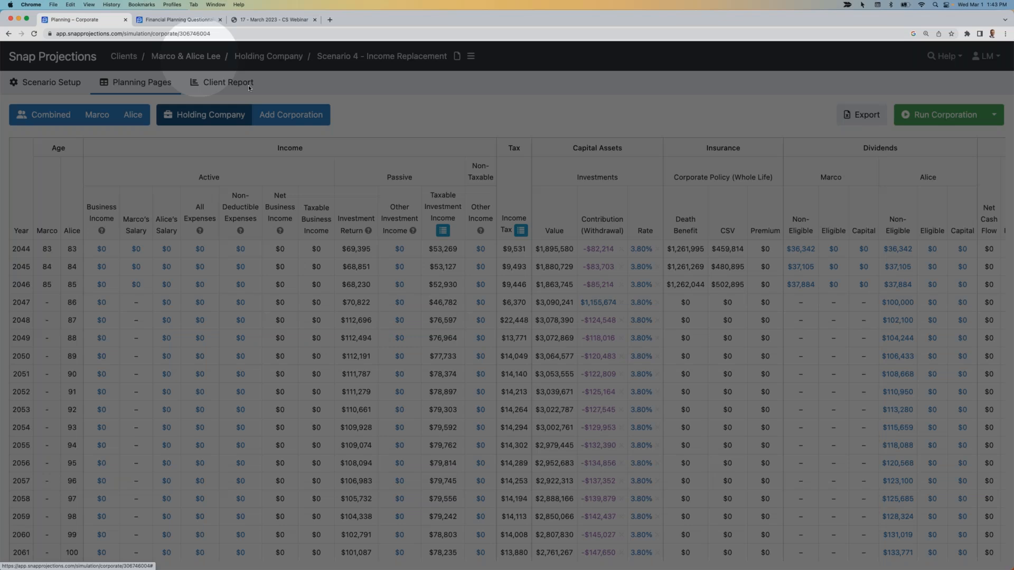
pyautogui.click(337, 158)
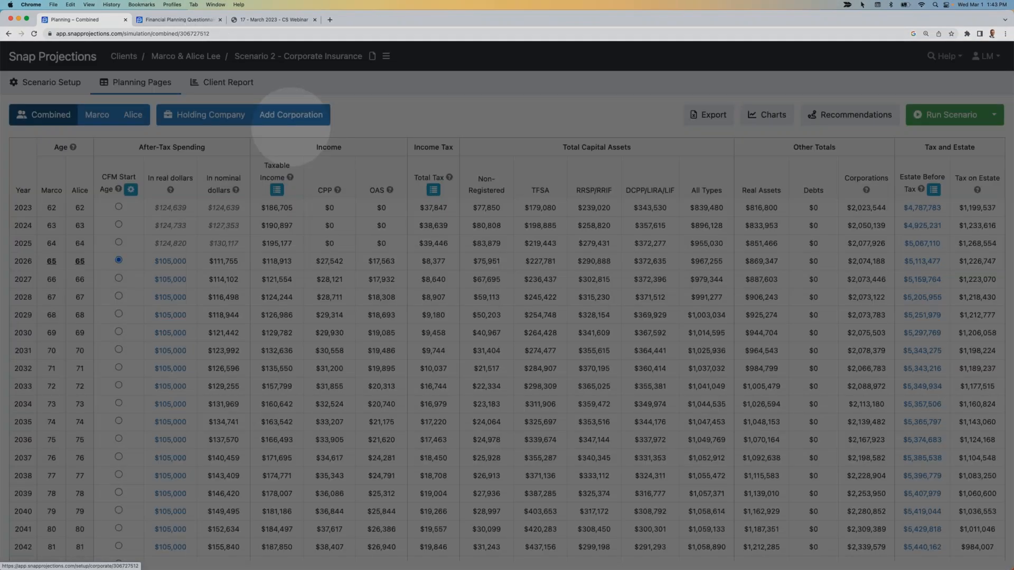
pyautogui.click(327, 159)
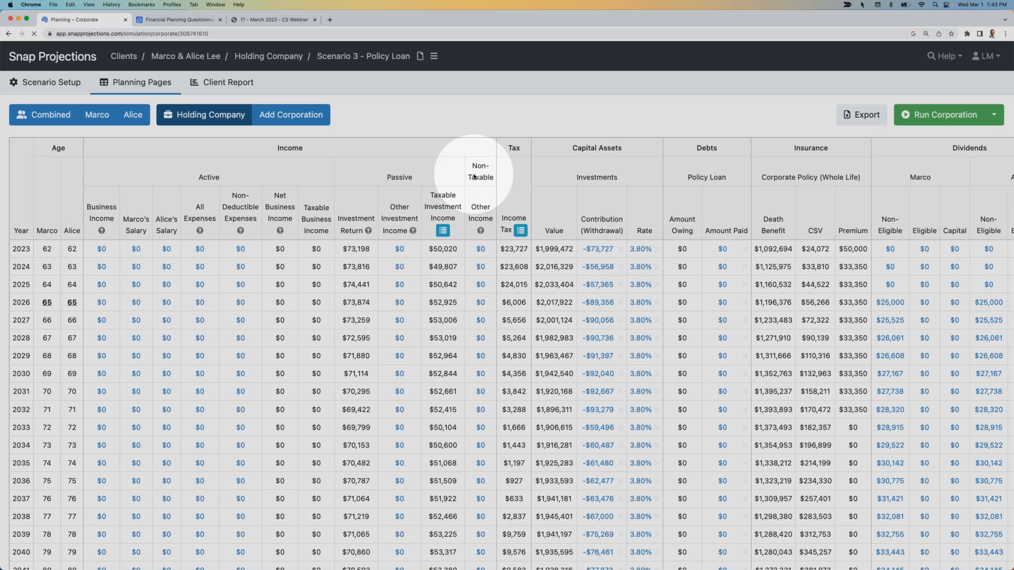
pyautogui.scroll(-5, 634, 261)
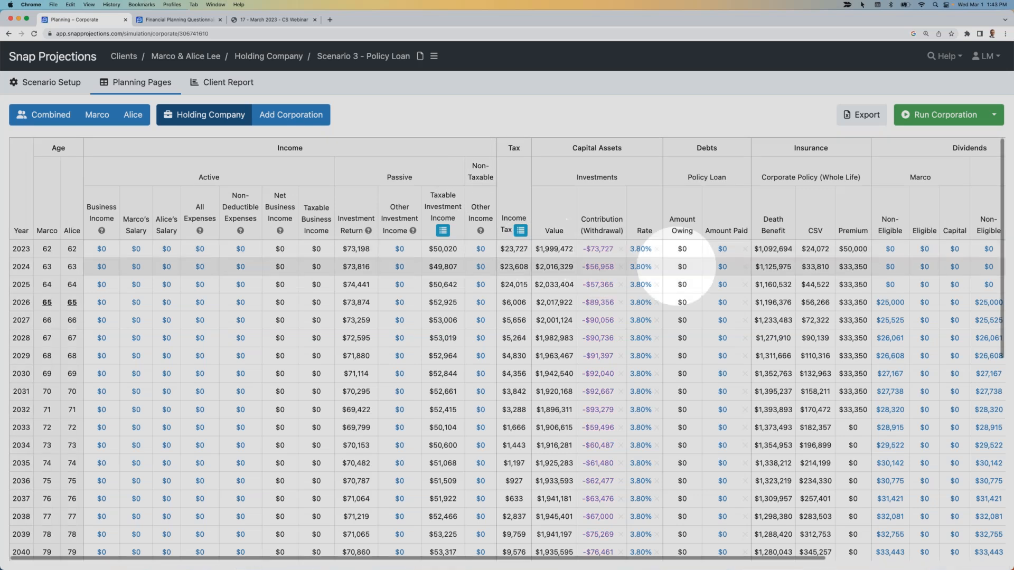
pyautogui.scroll(-6, 678, 266)
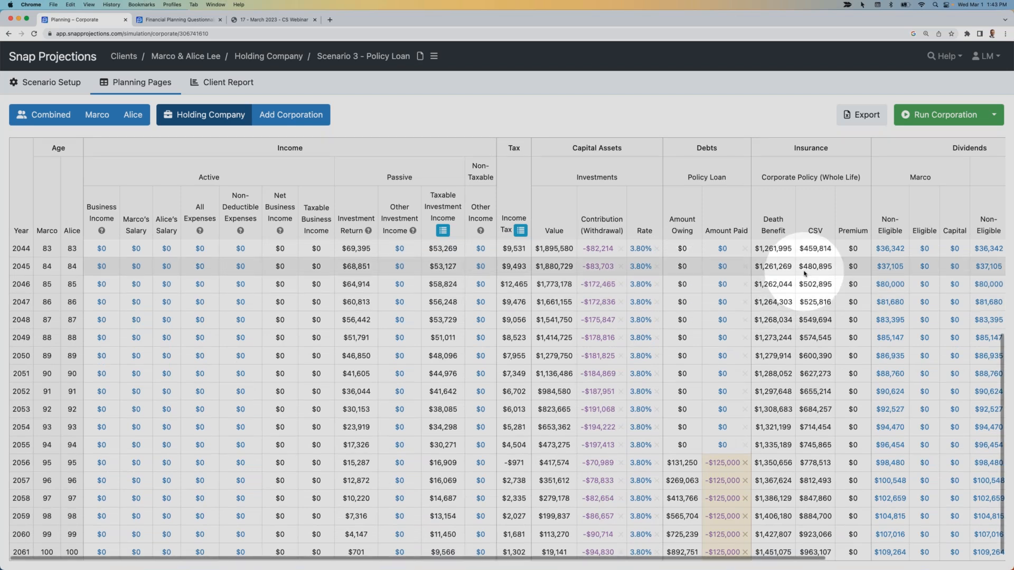
pyautogui.click(48, 82)
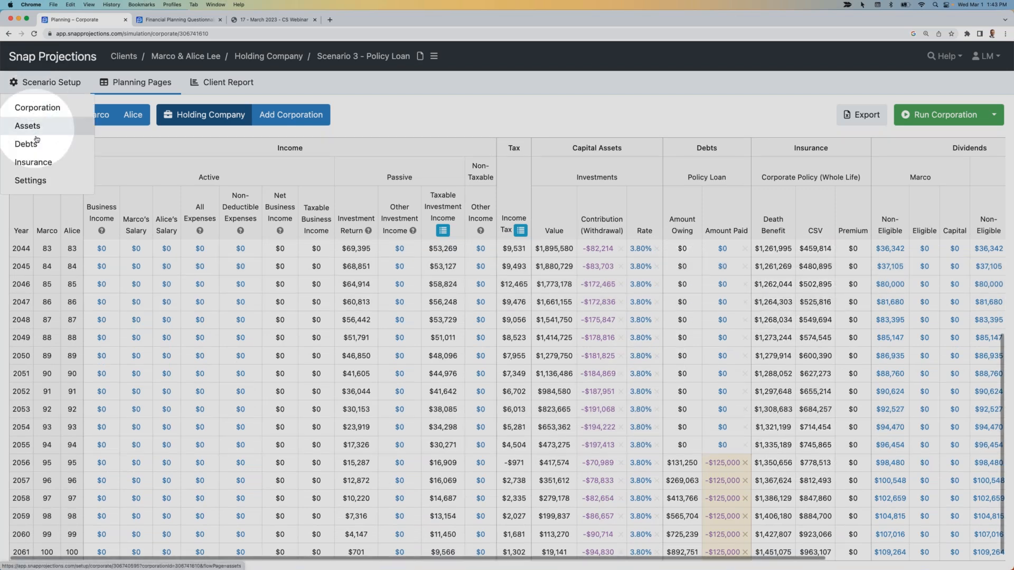
pyautogui.click(37, 165)
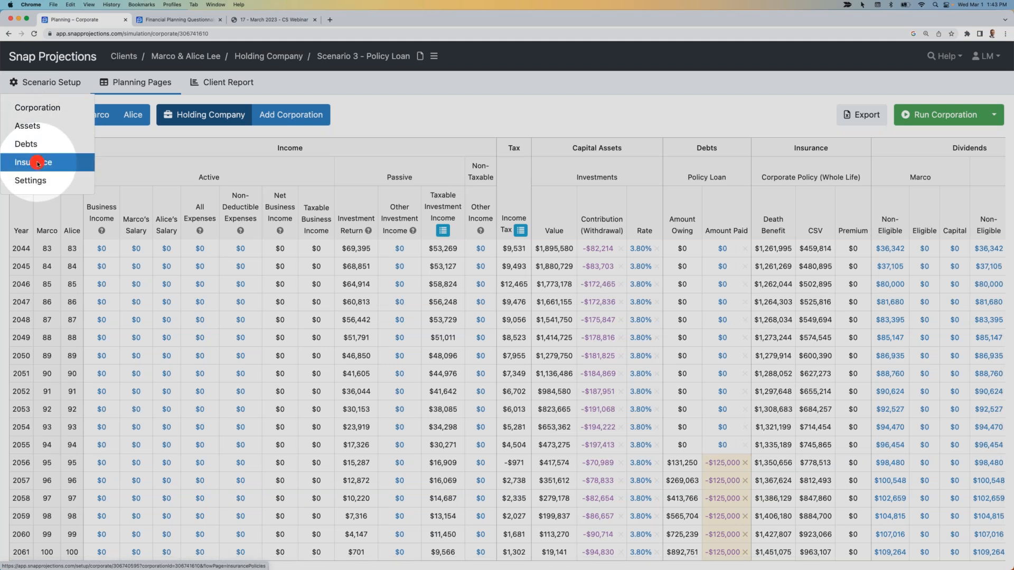
pyautogui.click(627, 274)
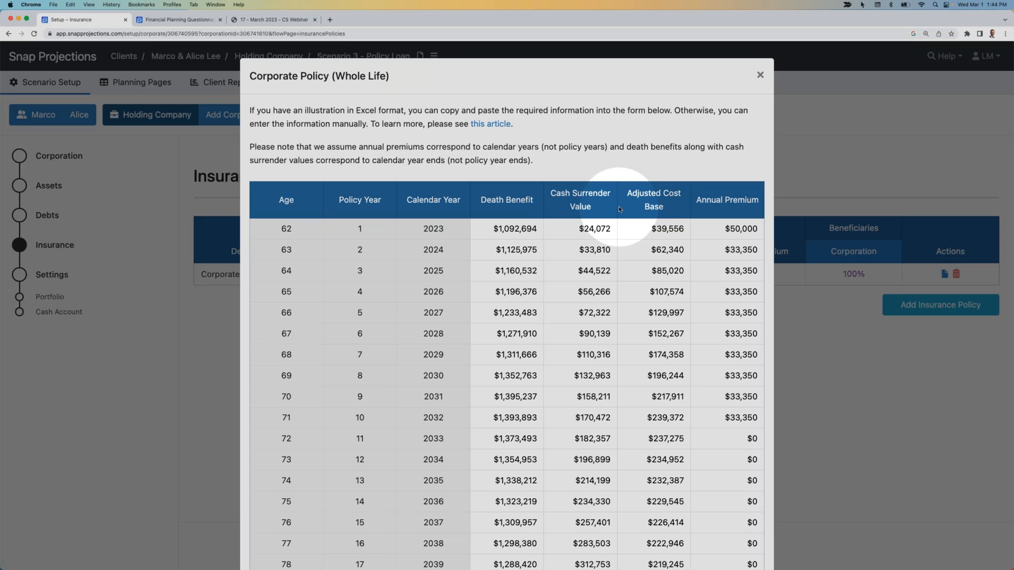
pyautogui.scroll(-3, 586, 227)
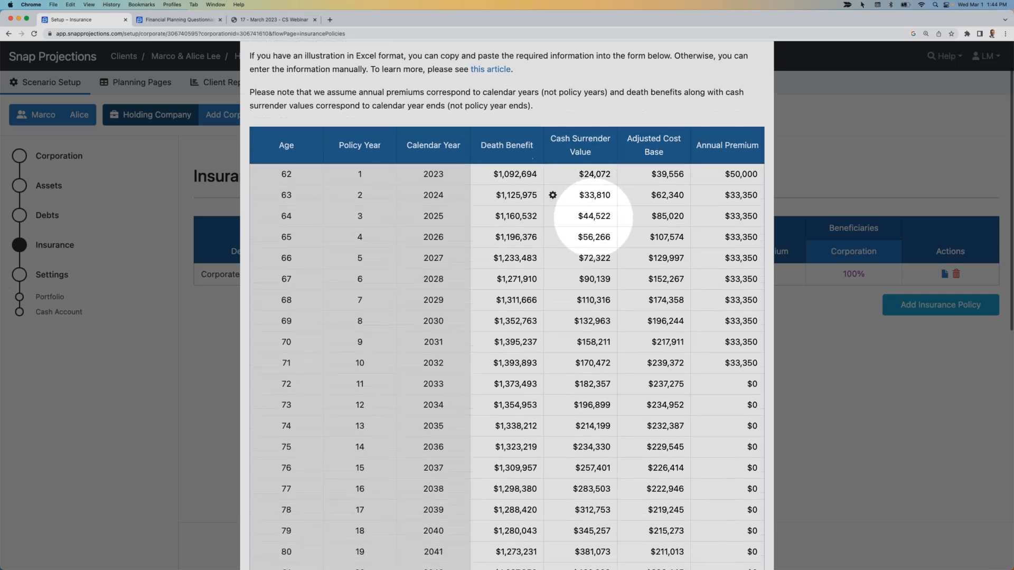
pyautogui.scroll(-5, 593, 216)
pyautogui.scroll(5, 586, 174)
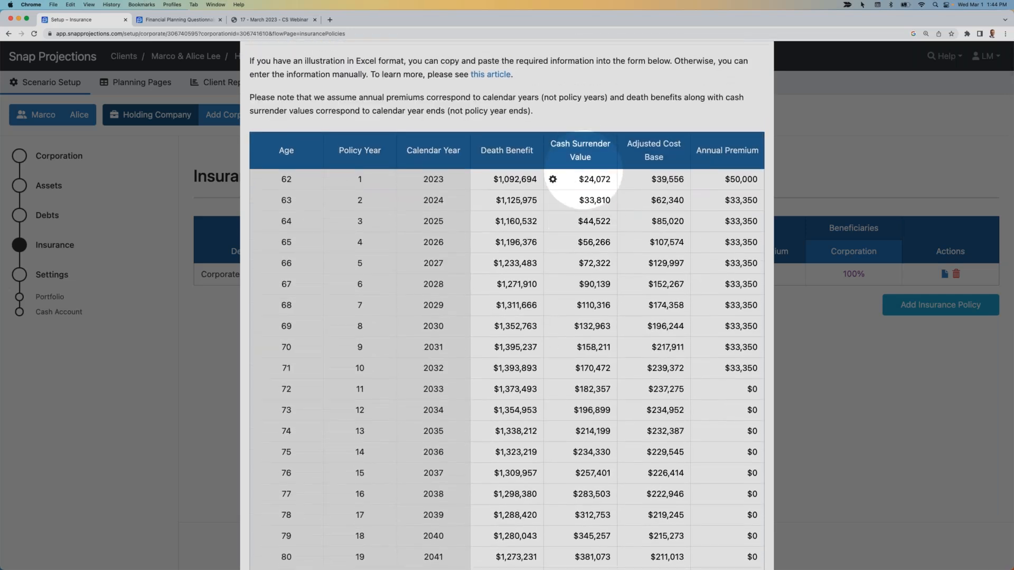
pyautogui.scroll(-10, 584, 218)
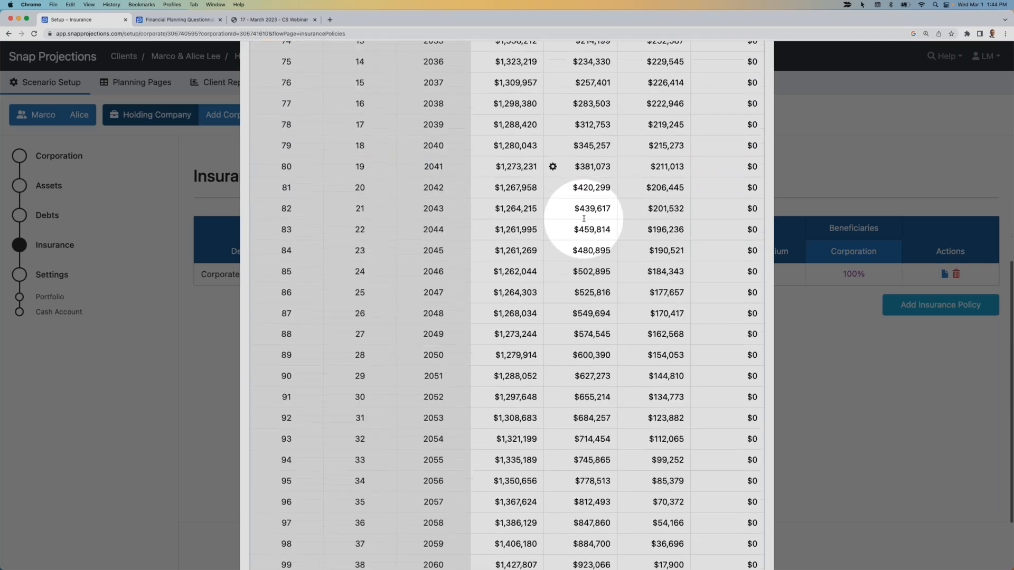
pyautogui.scroll(-3, 584, 218)
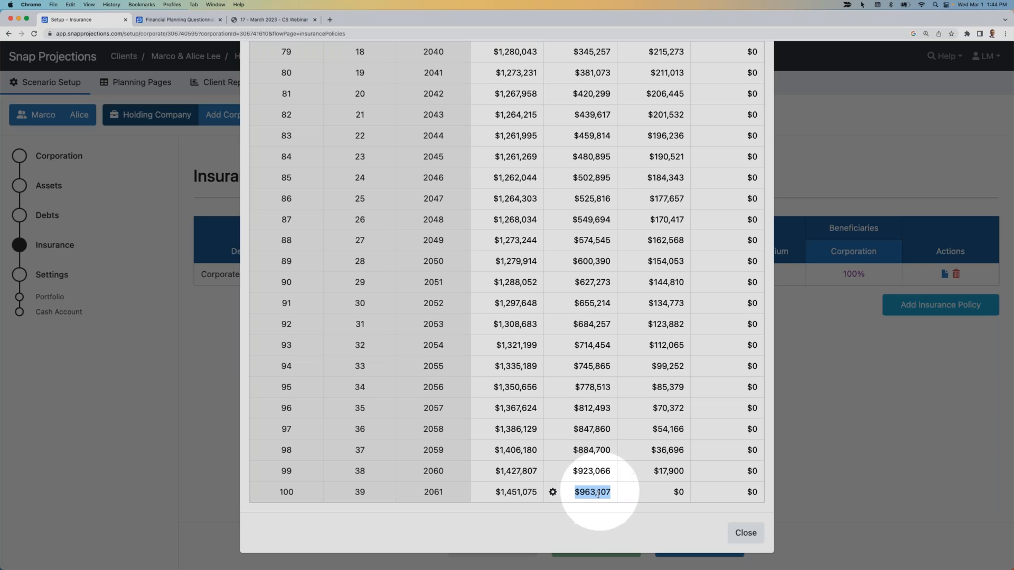
pyautogui.scroll(7, 586, 478)
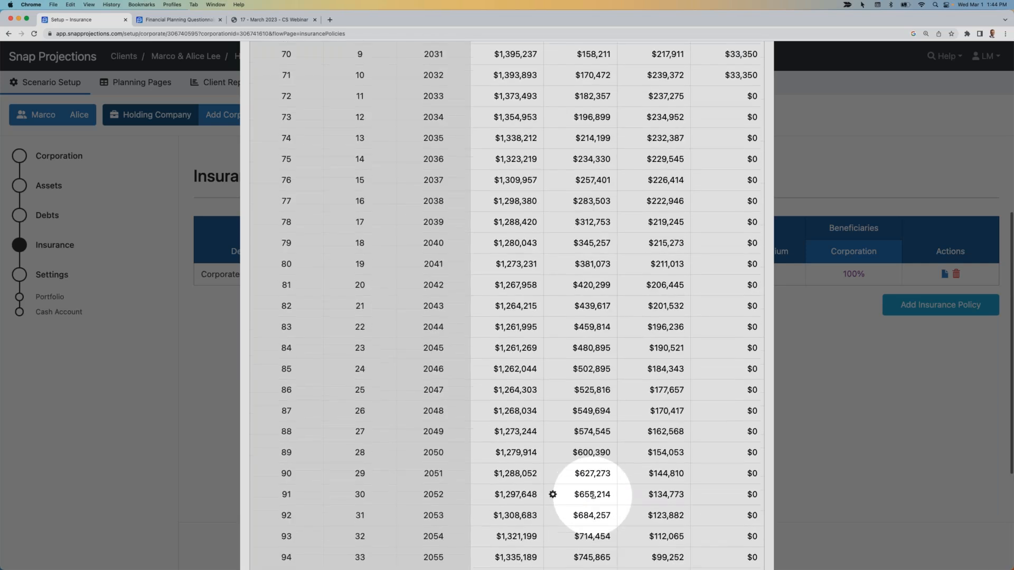
pyautogui.scroll(3, 579, 463)
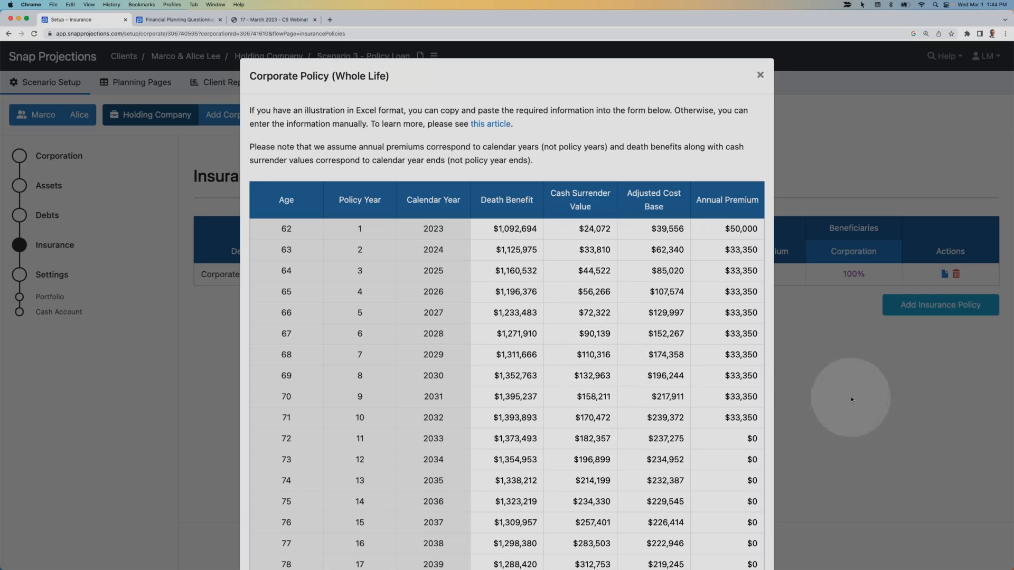
pyautogui.click(851, 398)
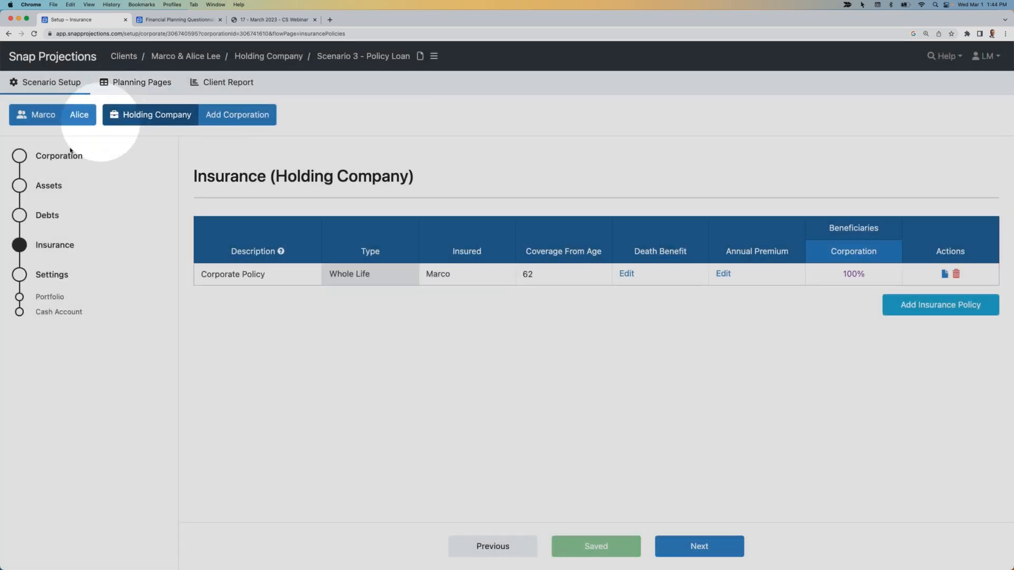
# Enter $125,000 Other Income from 2056 onward on the holding company table and rerun the corporation.
pyautogui.click(63, 155)
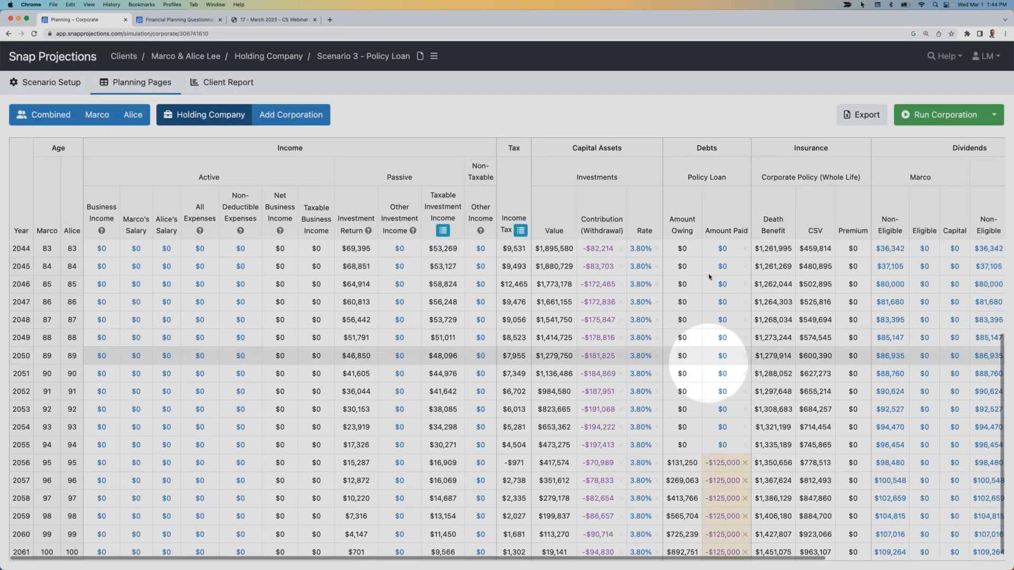
pyautogui.click(482, 464)
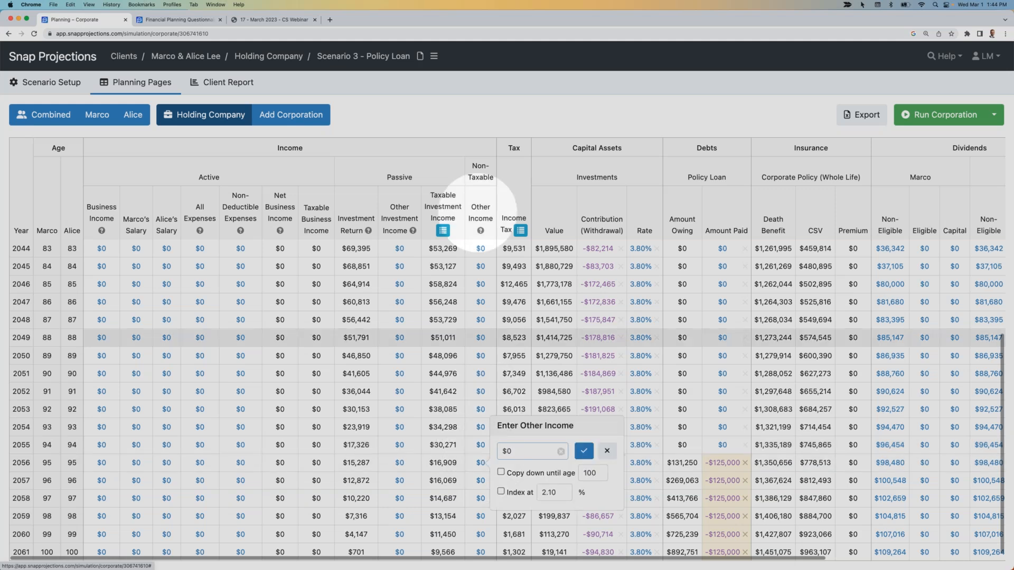
pyautogui.click(520, 452)
pyautogui.write('125000')
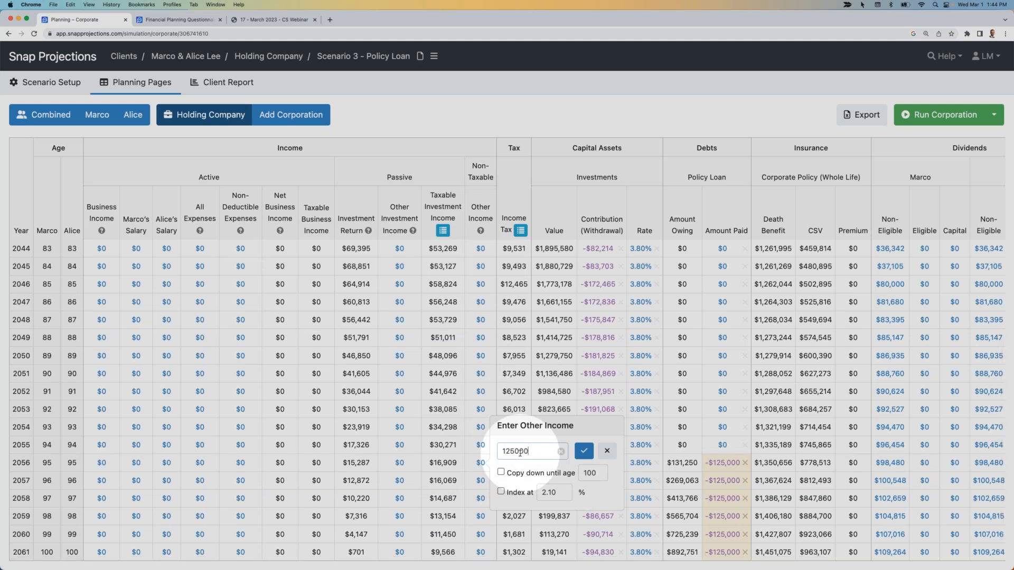
pyautogui.write('5,000')
pyautogui.click(584, 451)
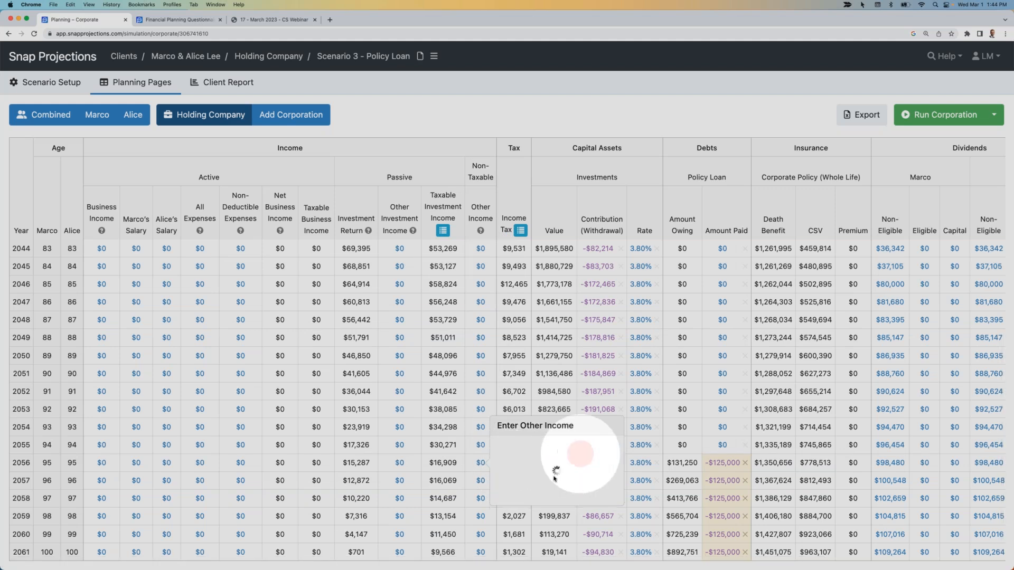
pyautogui.scroll(-1, 483, 476)
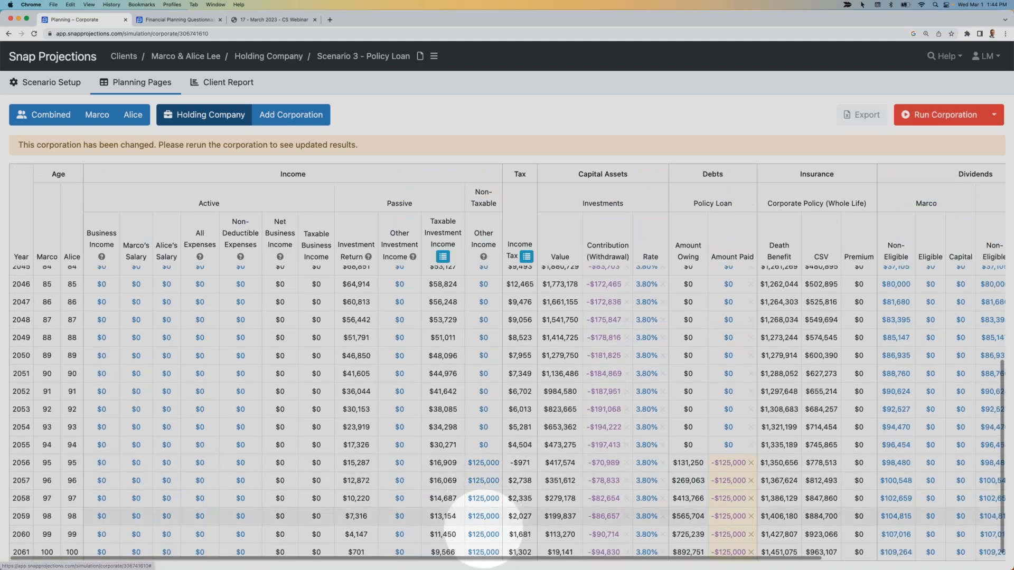
pyautogui.click(928, 118)
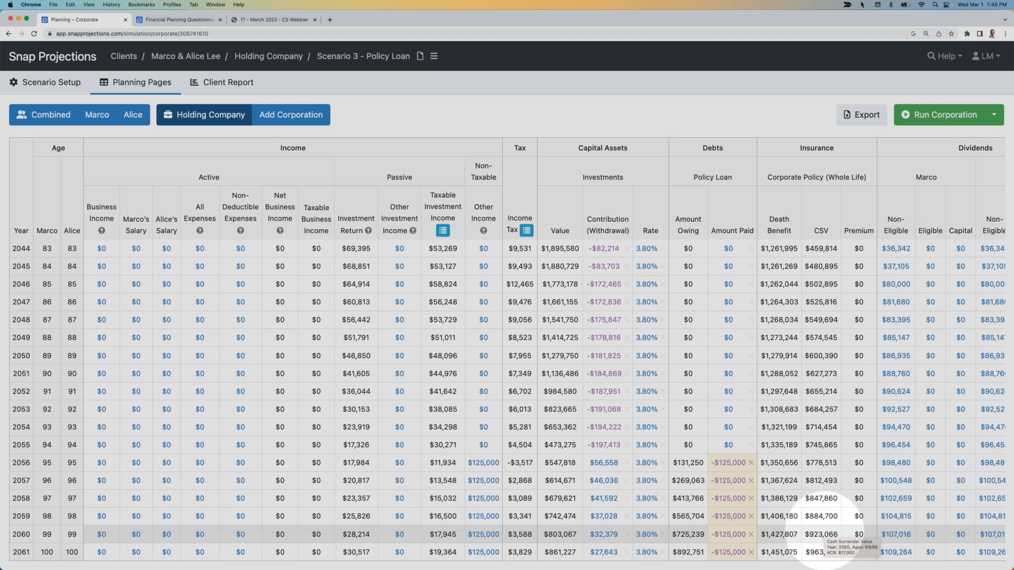
# Reset the 2056 Other Income to $0 and rerun the corporation.
pyautogui.click(484, 463)
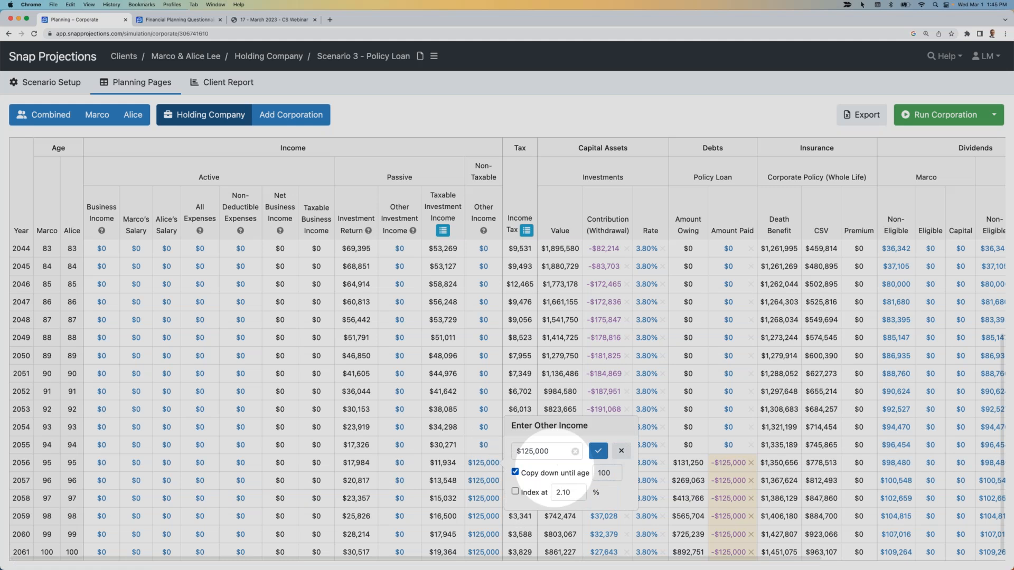
pyautogui.write('0')
pyautogui.click(601, 452)
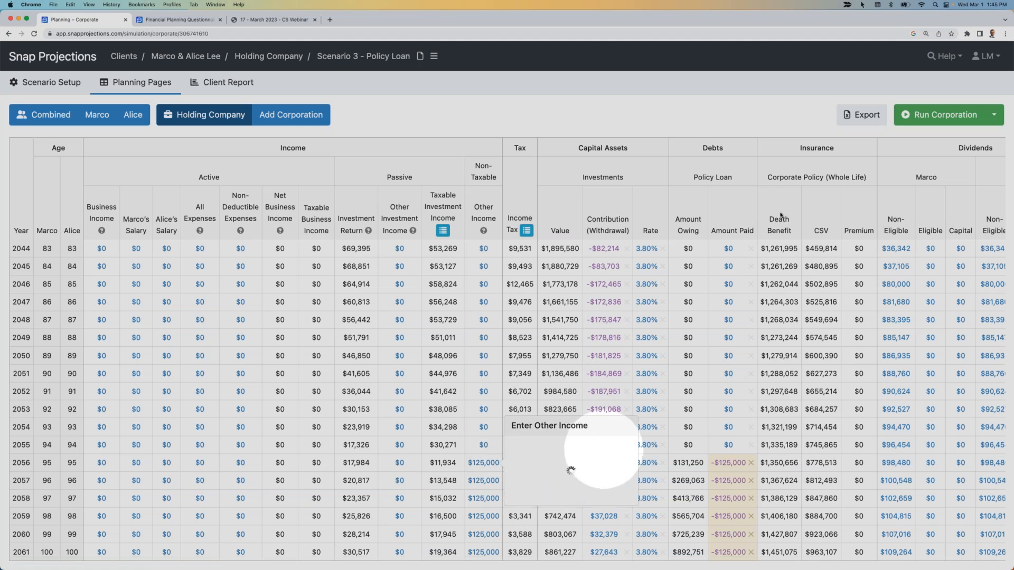
pyautogui.click(923, 114)
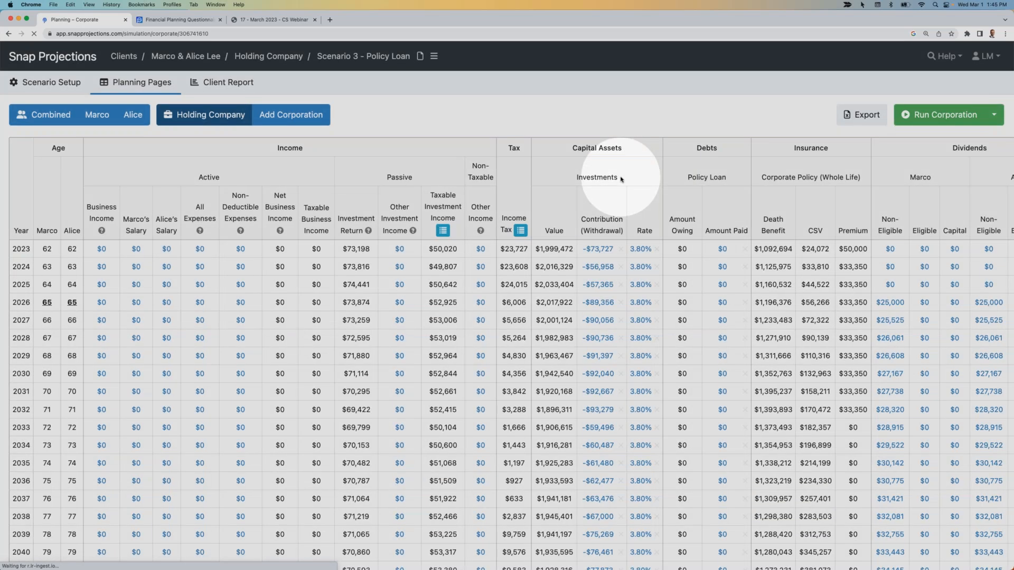
pyautogui.scroll(-10, 628, 185)
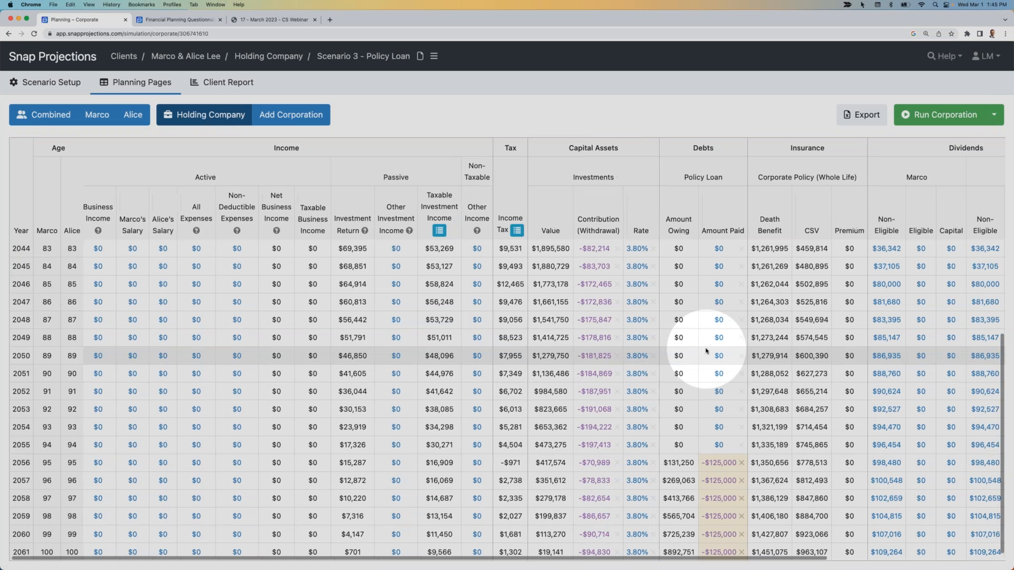
pyautogui.hscroll(3, 705, 350)
pyautogui.hscroll(5, 705, 350)
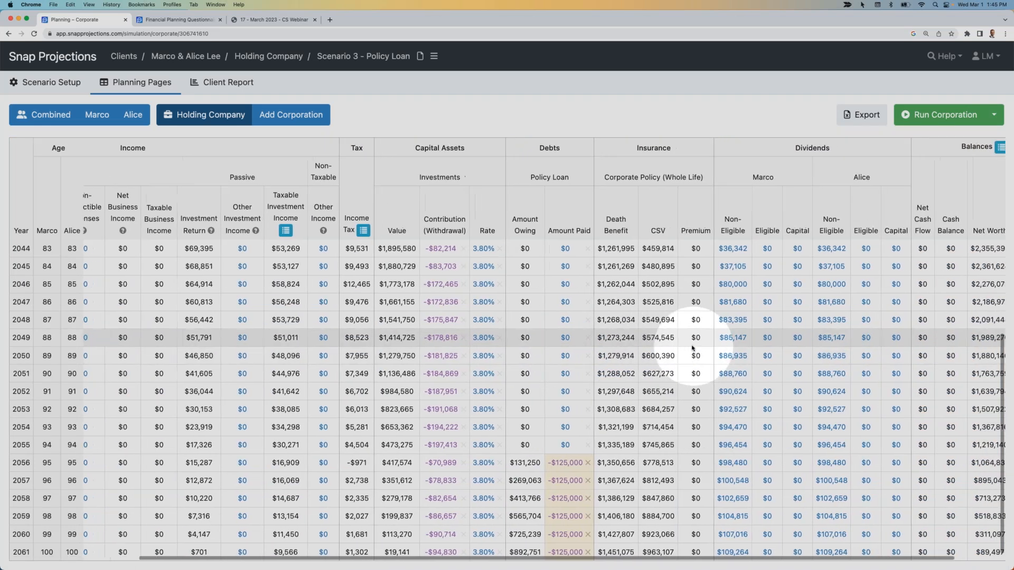
pyautogui.hscroll(1, 649, 350)
pyautogui.scroll(10, 649, 350)
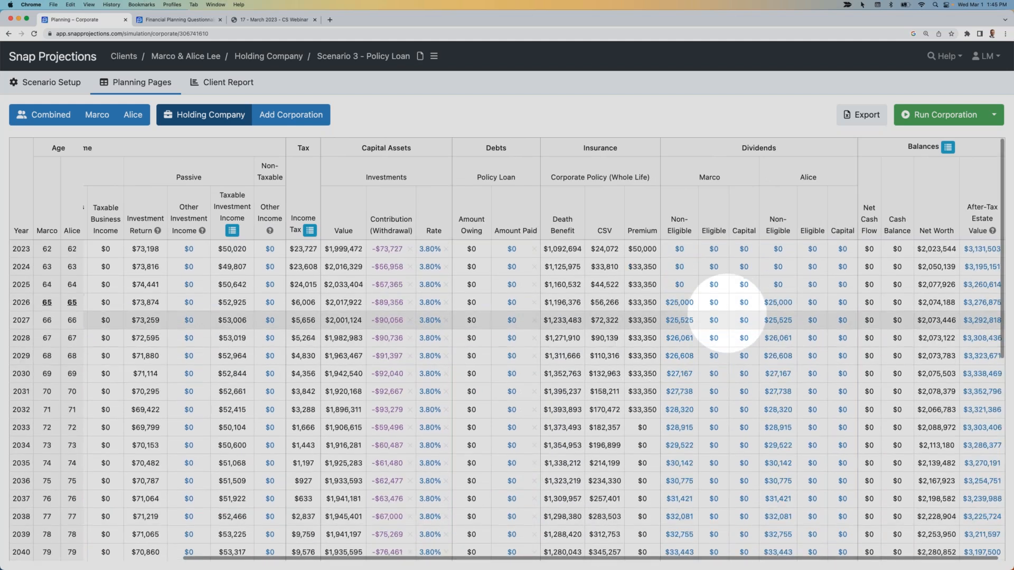
pyautogui.scroll(-7, 681, 305)
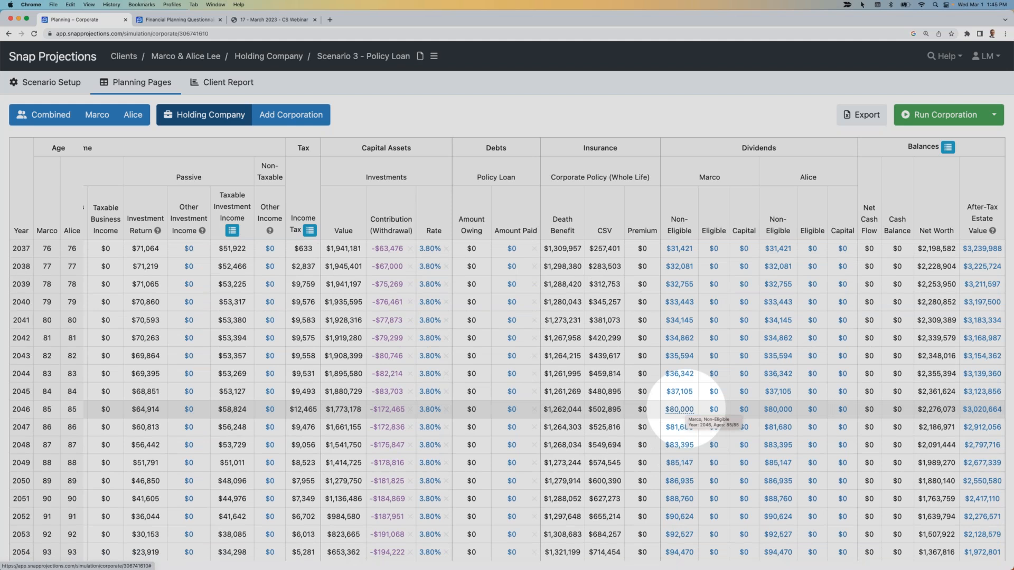
pyautogui.scroll(10, 687, 409)
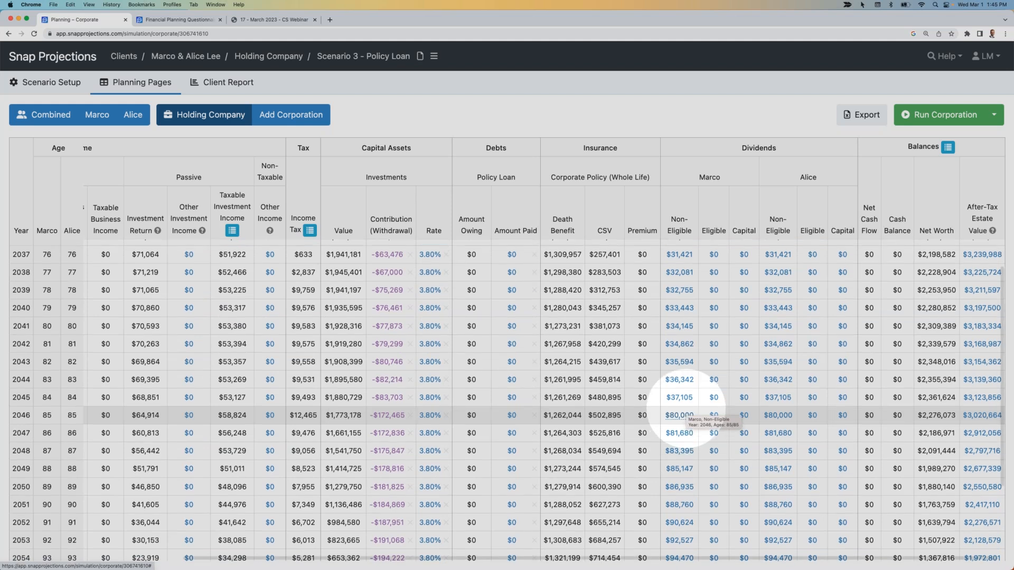
pyautogui.click(679, 302)
pyautogui.click(368, 153)
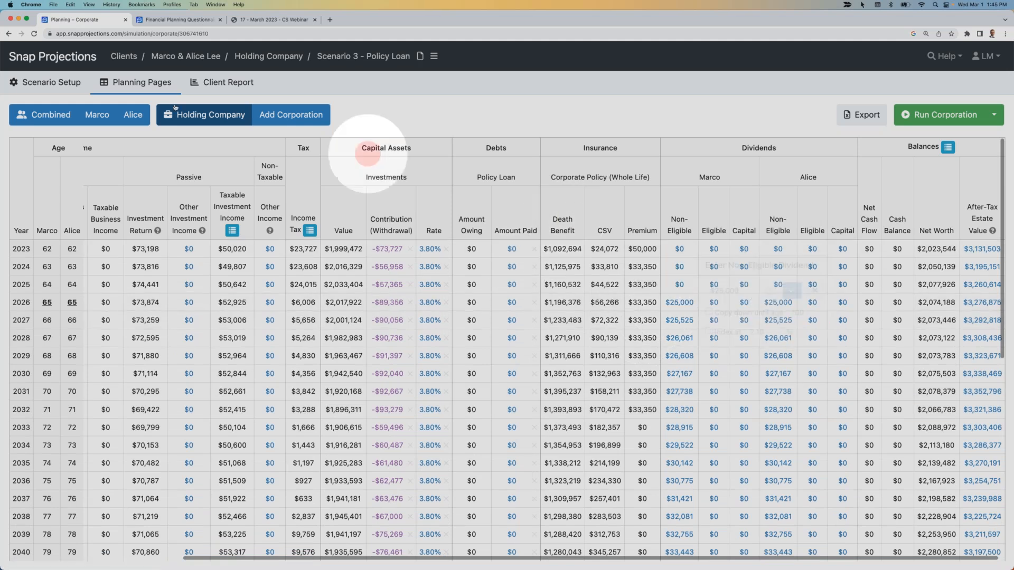
pyautogui.click(172, 57)
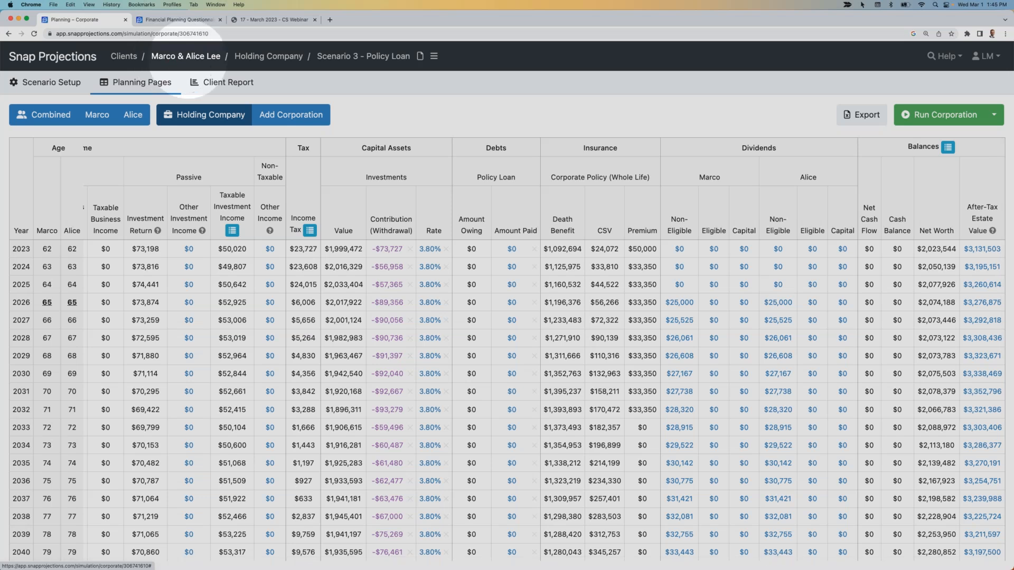
# Switch to Scenario 1 - Base Case and make a copy of it.
pyautogui.click(364, 161)
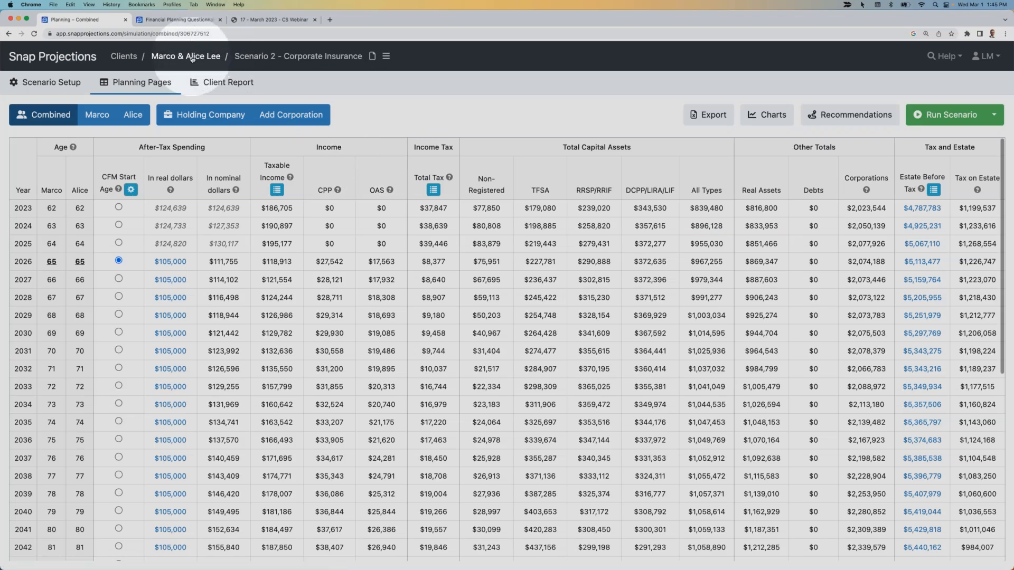
pyautogui.click(191, 56)
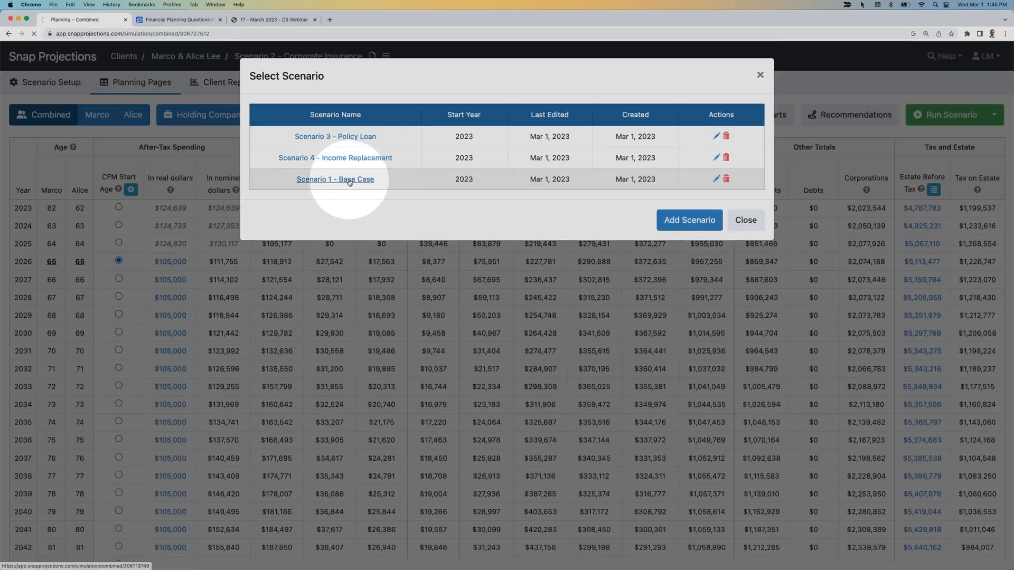
pyautogui.click(359, 179)
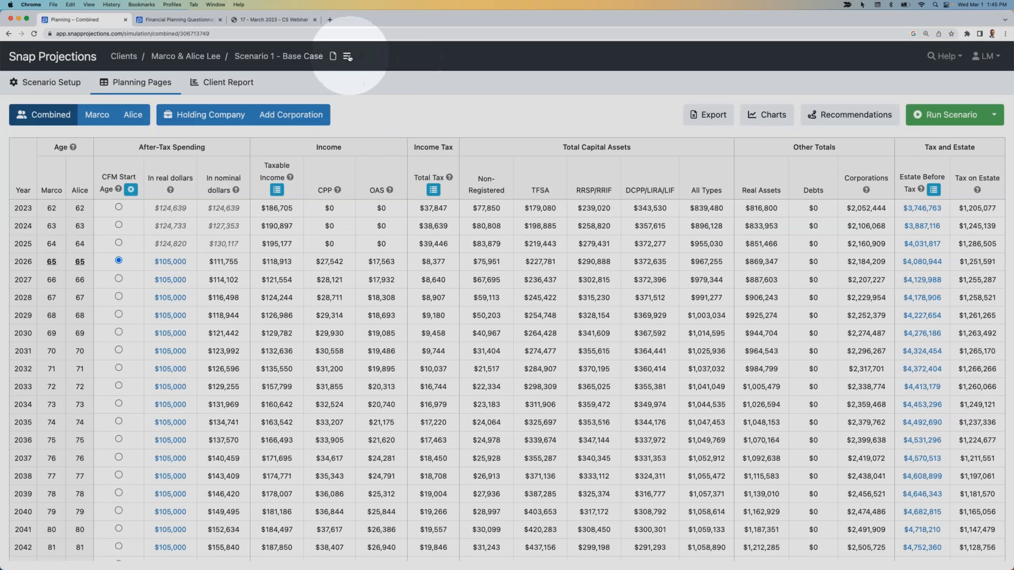
pyautogui.click(349, 57)
pyautogui.click(394, 90)
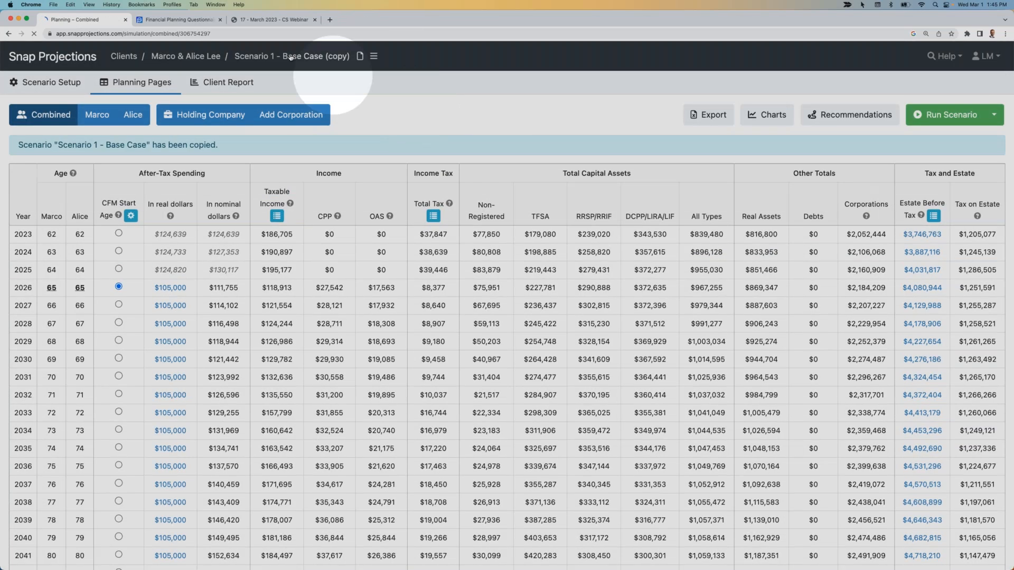
# Rename the copy to 'Scenario 5 – Dividend Strategies'.
pyautogui.click(273, 56)
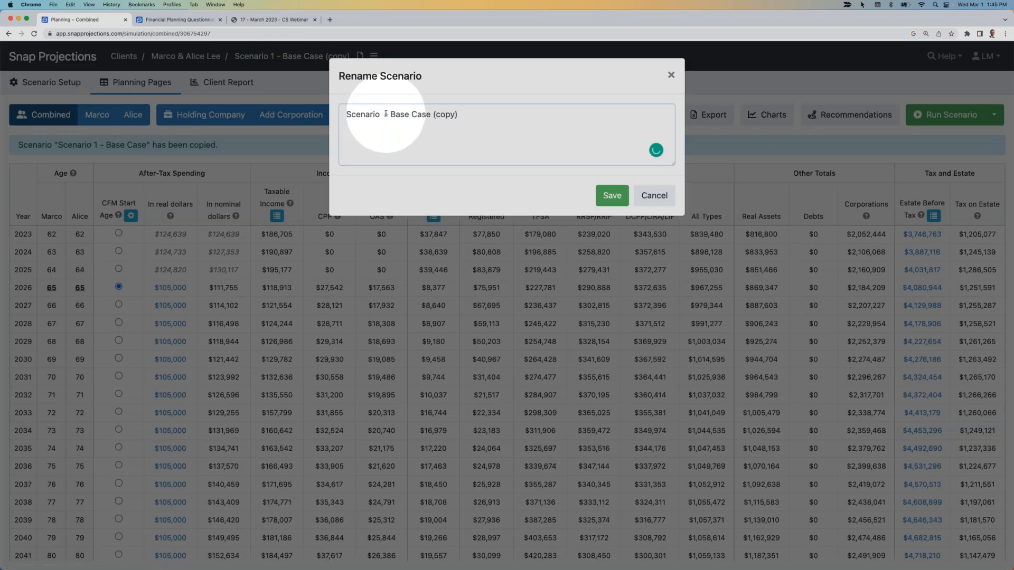
pyautogui.write('5 -')
pyautogui.moveTo(395, 114); pyautogui.dragTo(488, 119)
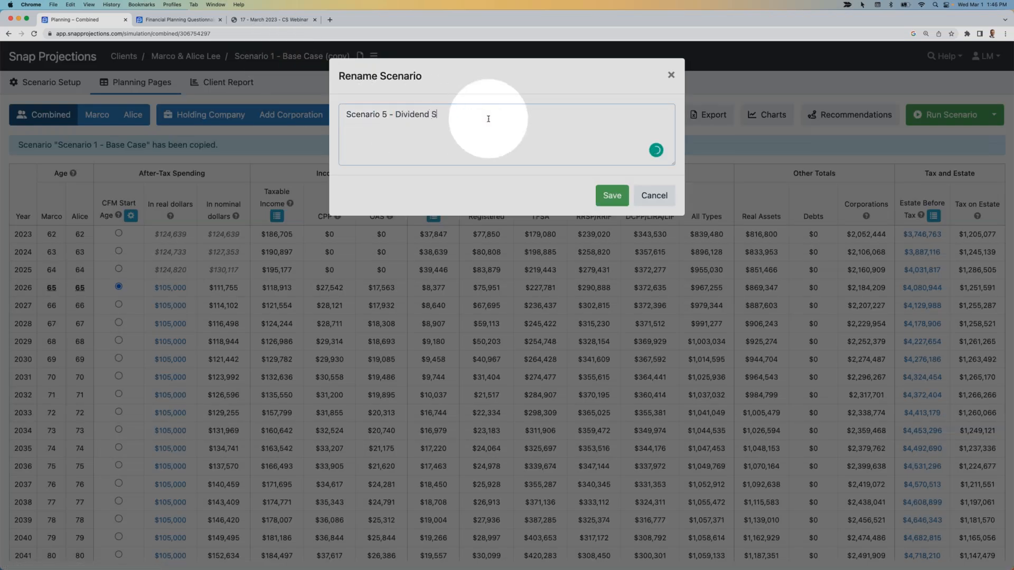
pyautogui.press('Return')
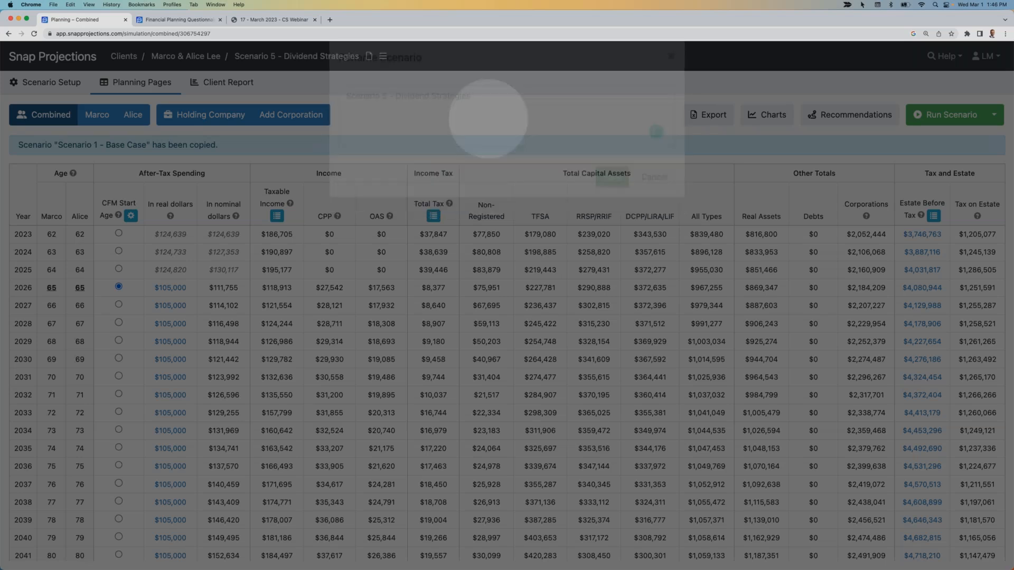
# View Marco's individual Scenario 5 table, scrolling across to his Tax and Estate columns.
pyautogui.click(205, 113)
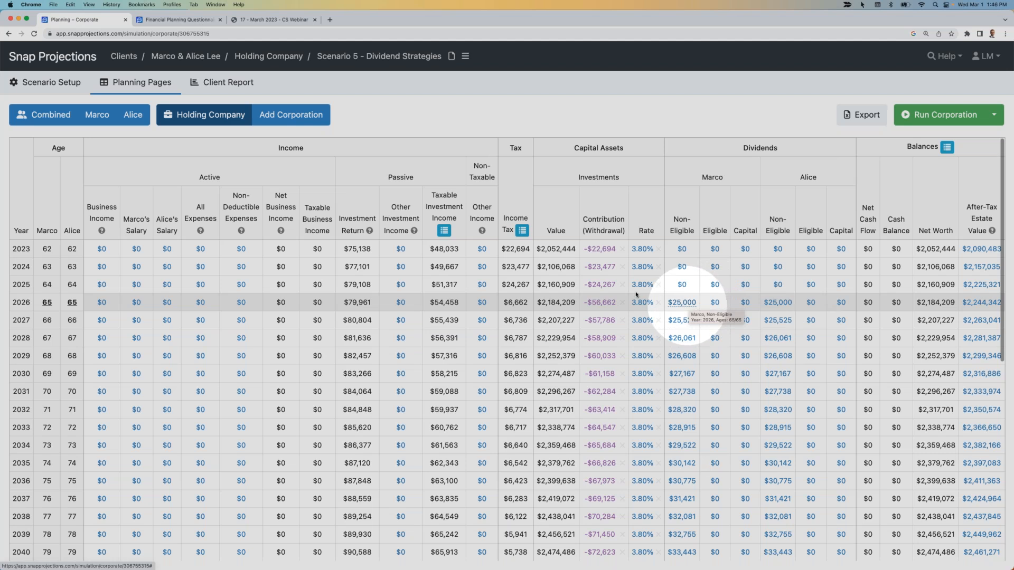
pyautogui.click(55, 114)
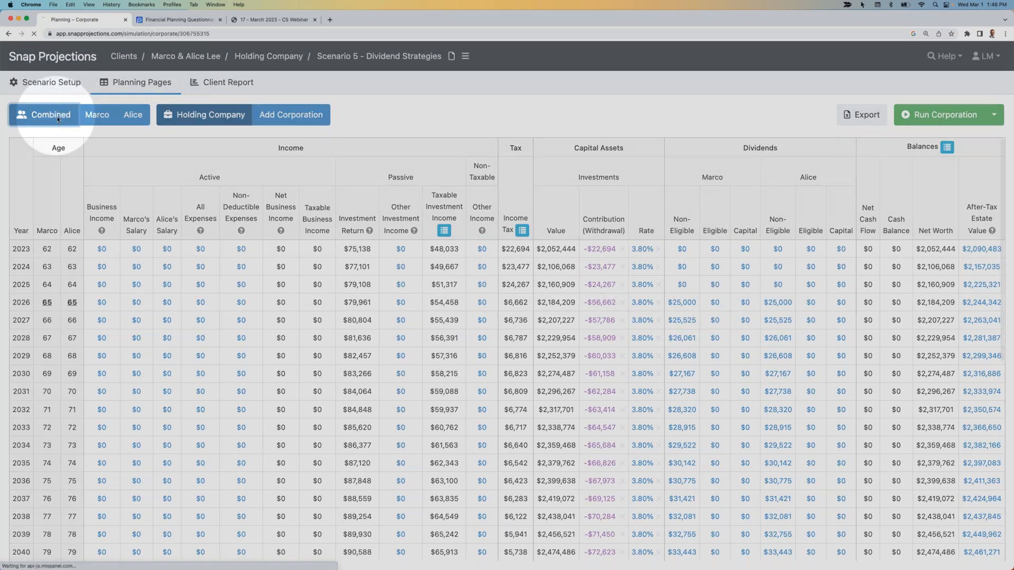
pyautogui.click(97, 114)
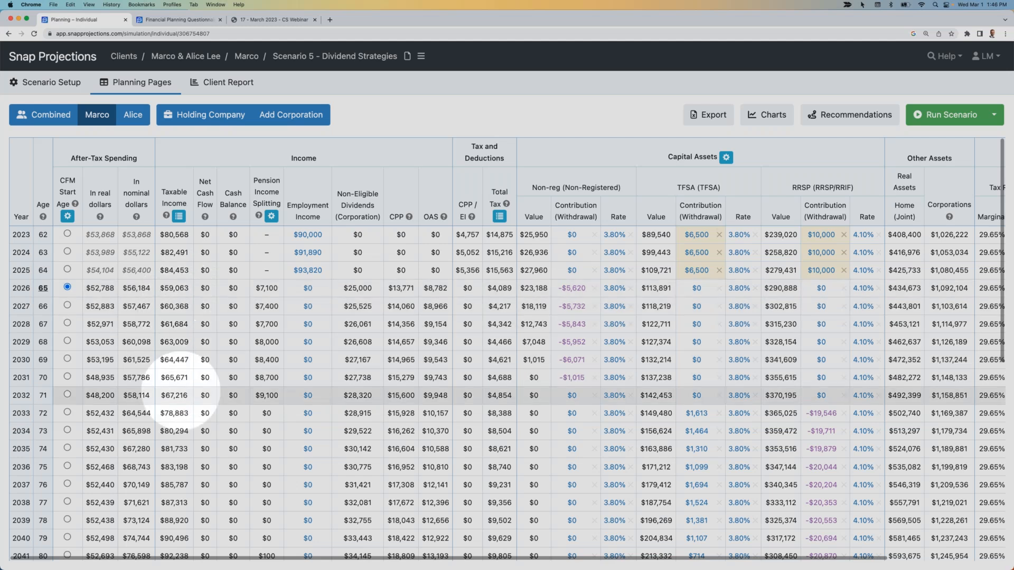
pyautogui.hscroll(1, 189, 360)
pyautogui.hscroll(5, 189, 361)
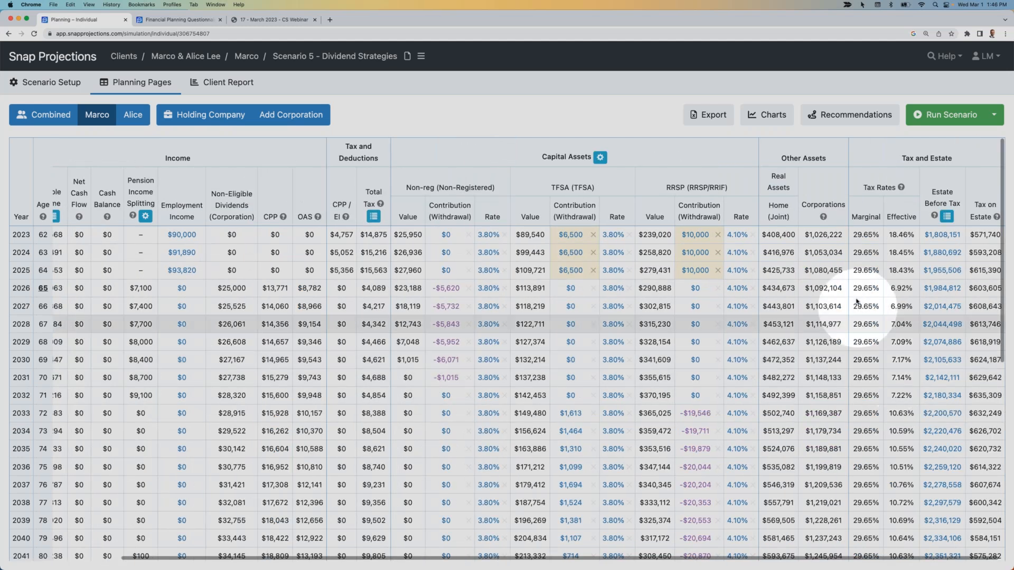
pyautogui.hscroll(-1, 845, 399)
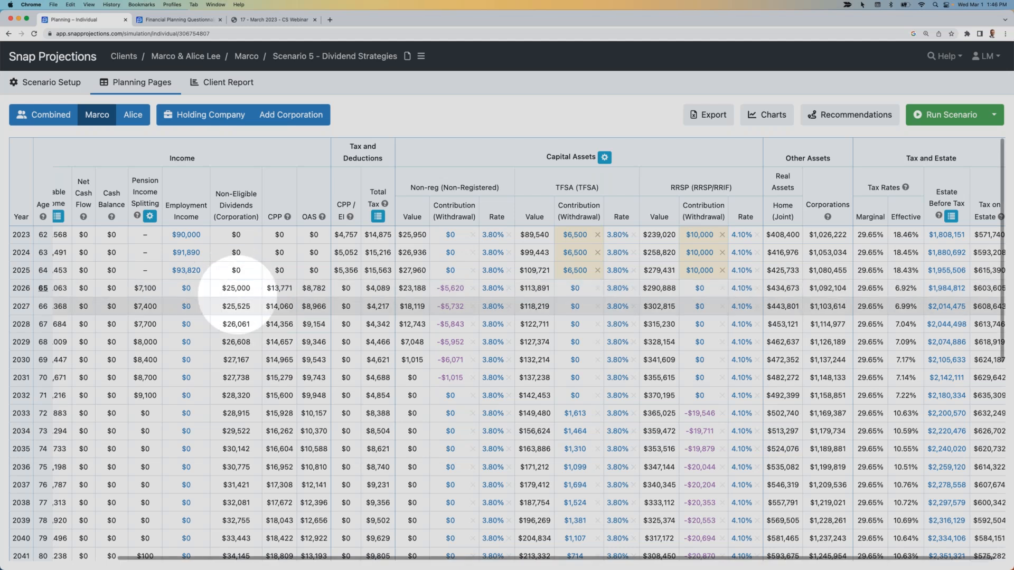
# Zero Marco's and Alice's 2026 non-eligible dividends for all years, rerun the corporation, and view Combined.
pyautogui.click(196, 118)
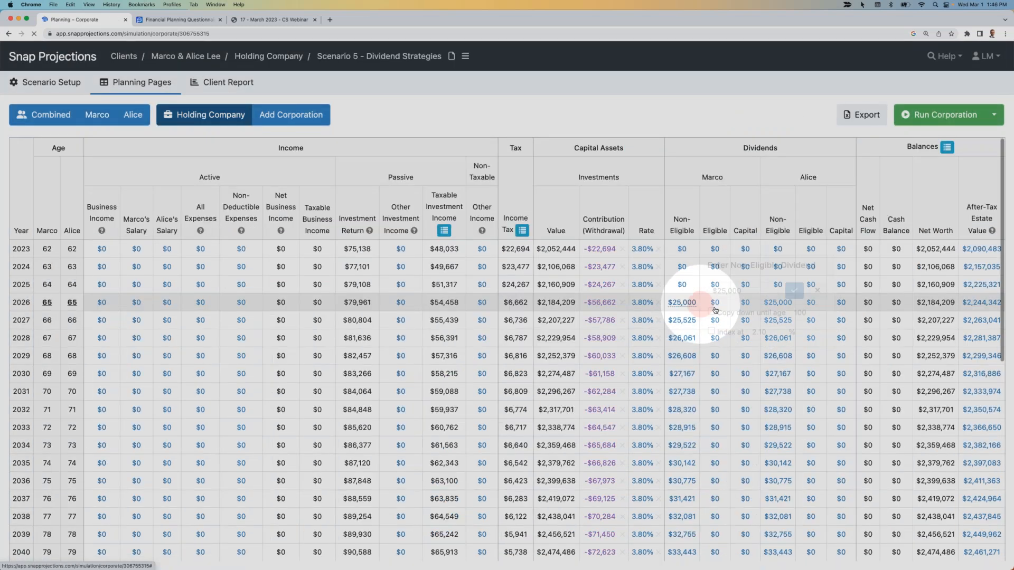
pyautogui.click(682, 302)
pyautogui.write('0')
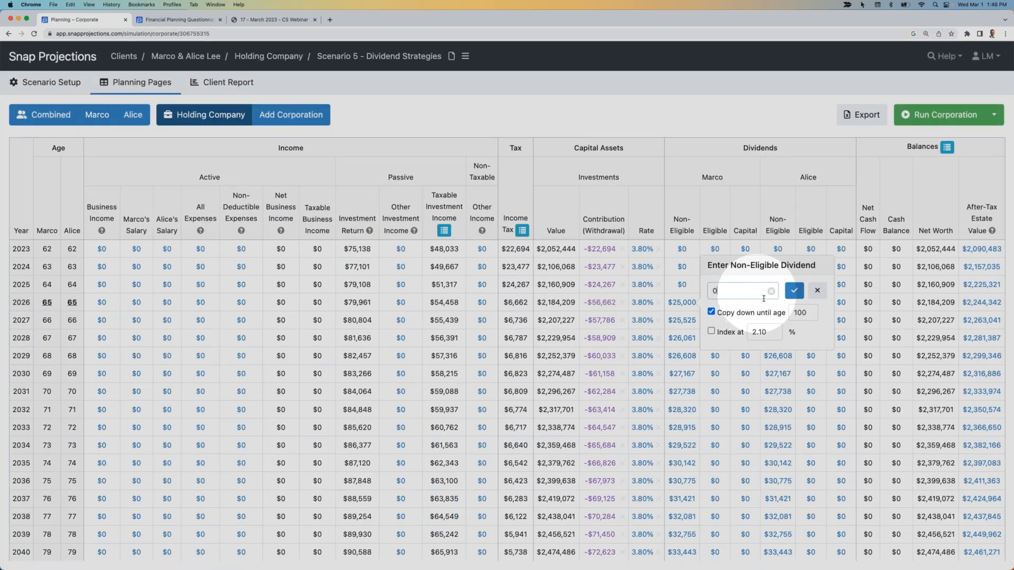
pyautogui.click(793, 292)
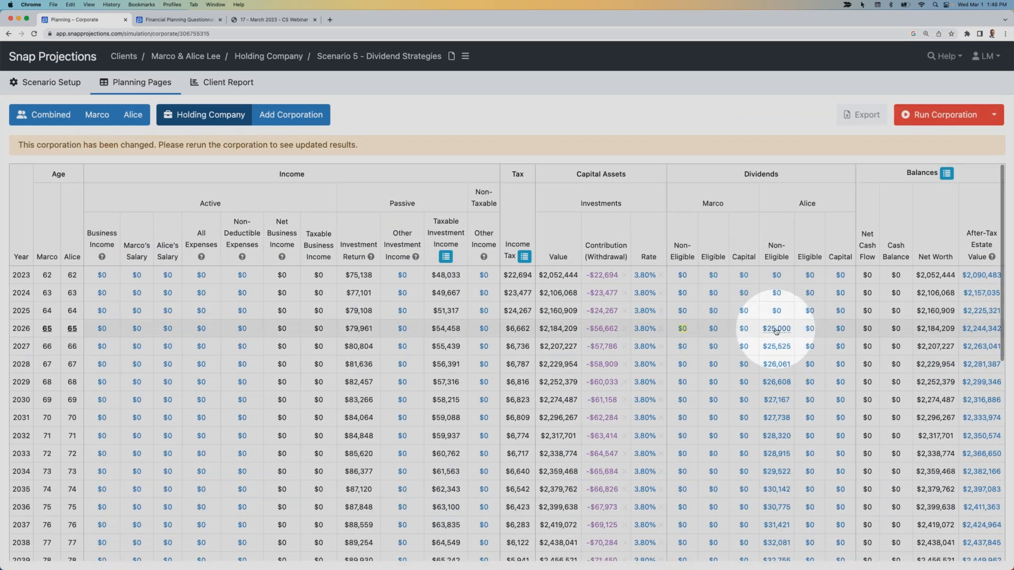
pyautogui.click(776, 328)
pyautogui.write('0')
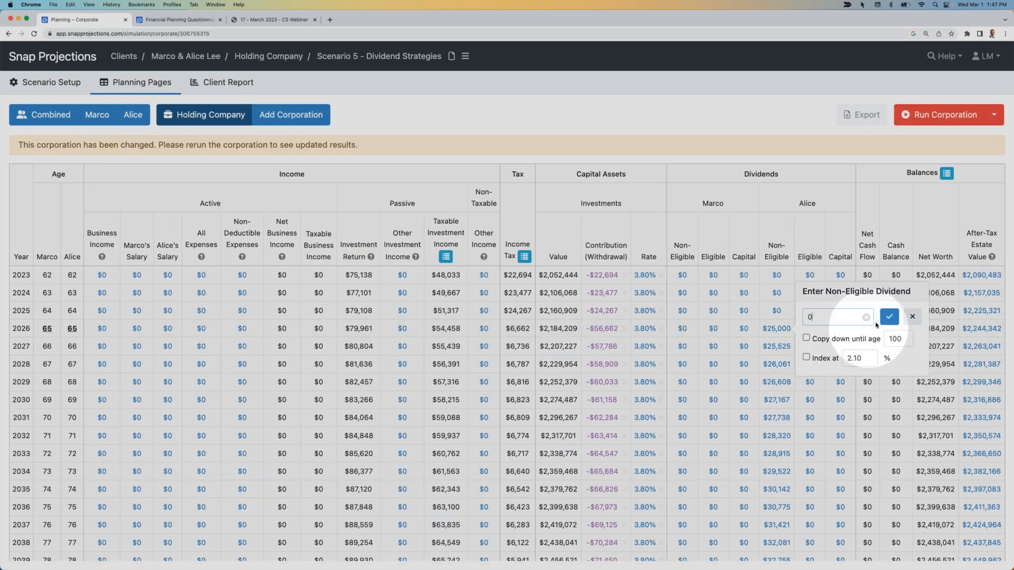
pyautogui.click(842, 343)
pyautogui.click(889, 317)
pyautogui.click(940, 115)
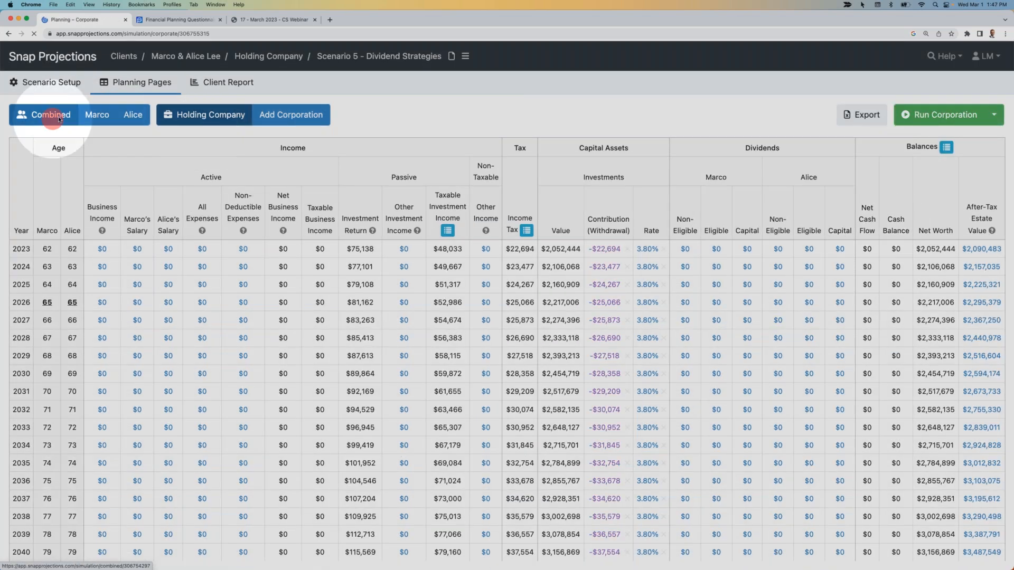
pyautogui.click(58, 116)
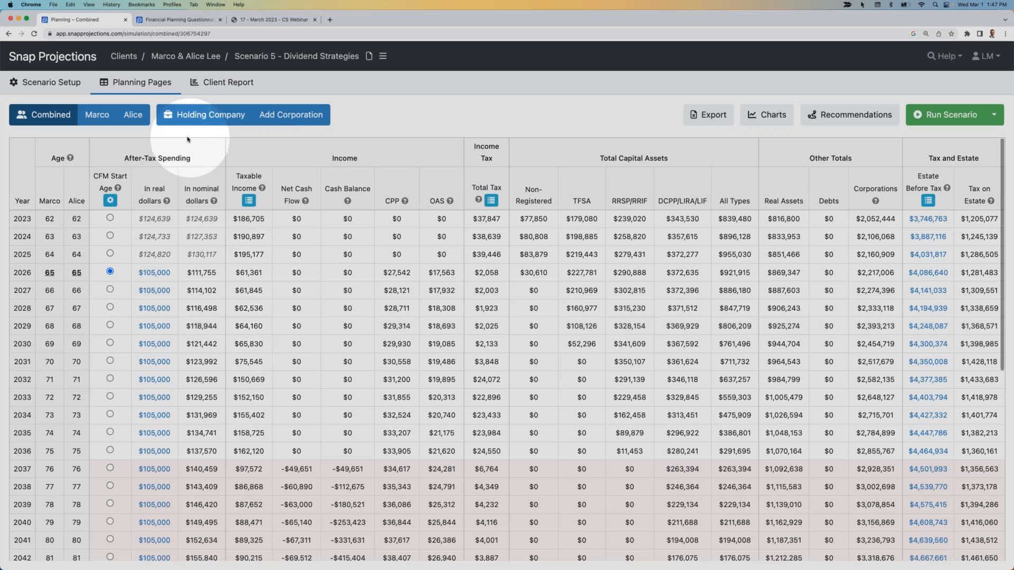
# Look over Marco's Scenario 5 page, then bring up the Holding Company table.
pyautogui.click(99, 114)
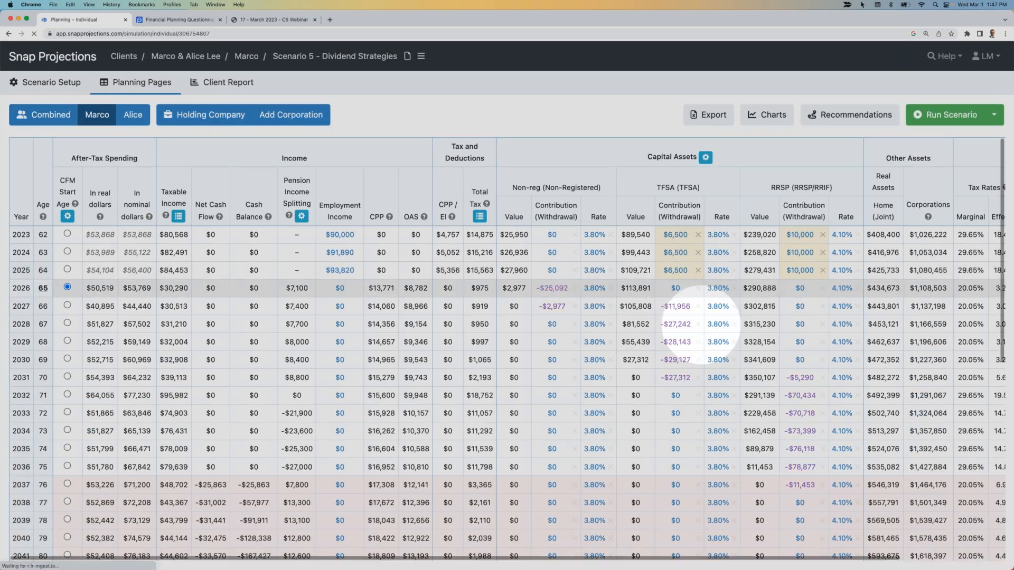
pyautogui.click(206, 114)
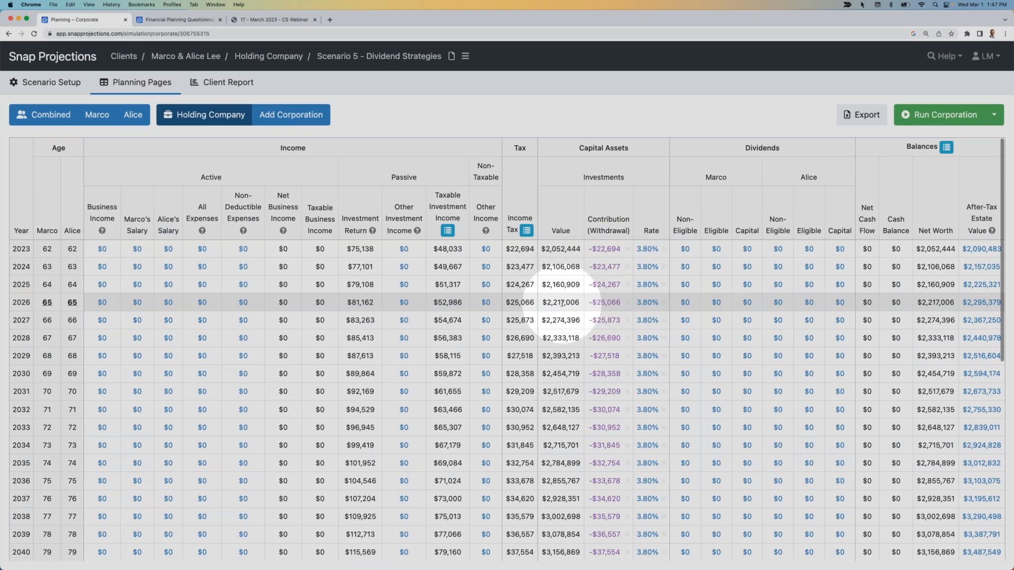
pyautogui.moveTo(566, 306)
# Set Marco's and Alice's 2026 non-eligible dividends to $25,000, copied down to later years.
pyautogui.click(685, 304)
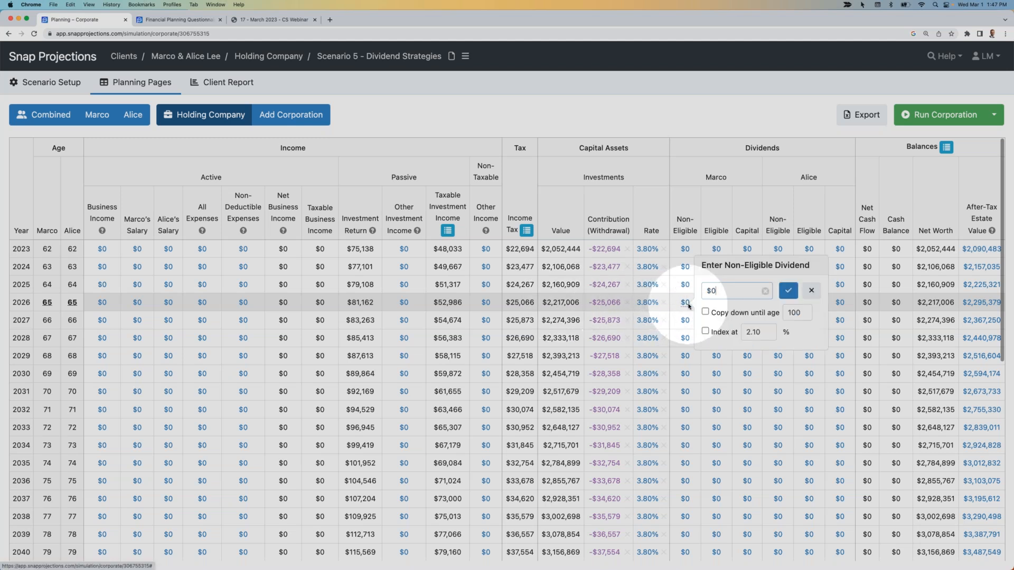
pyautogui.write('25000')
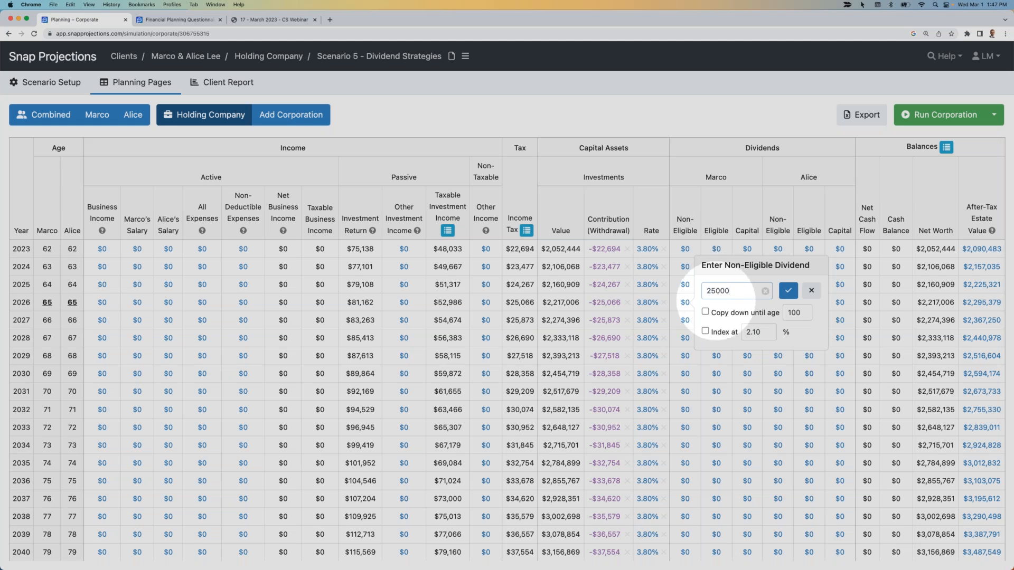
pyautogui.click(705, 311)
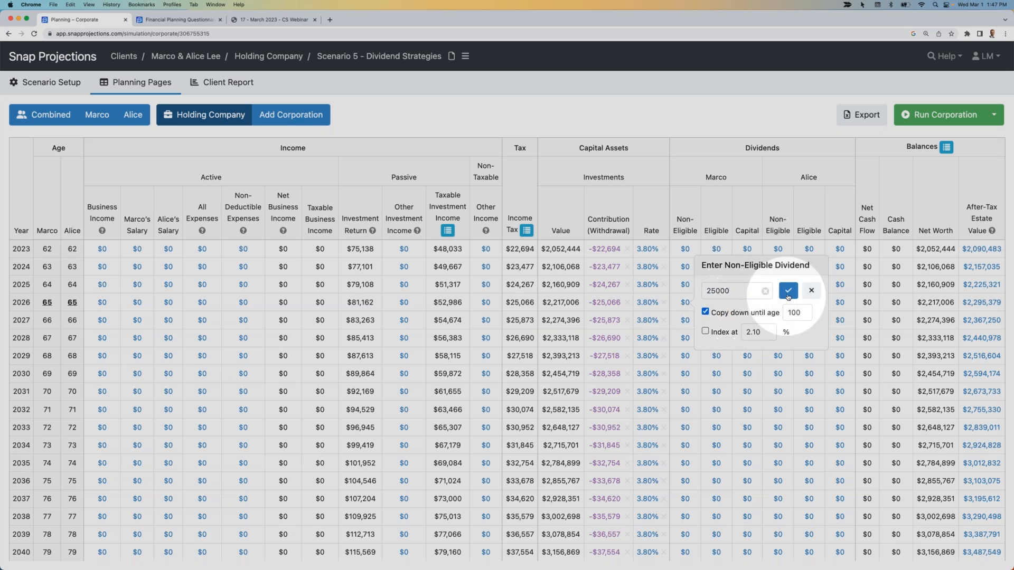
pyautogui.click(788, 293)
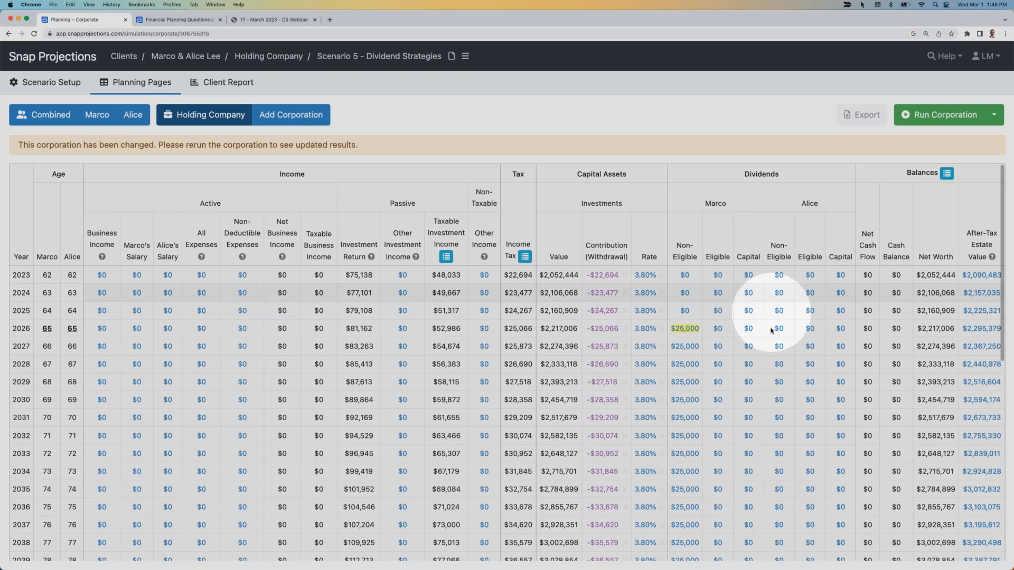
pyautogui.click(780, 329)
pyautogui.write('25')
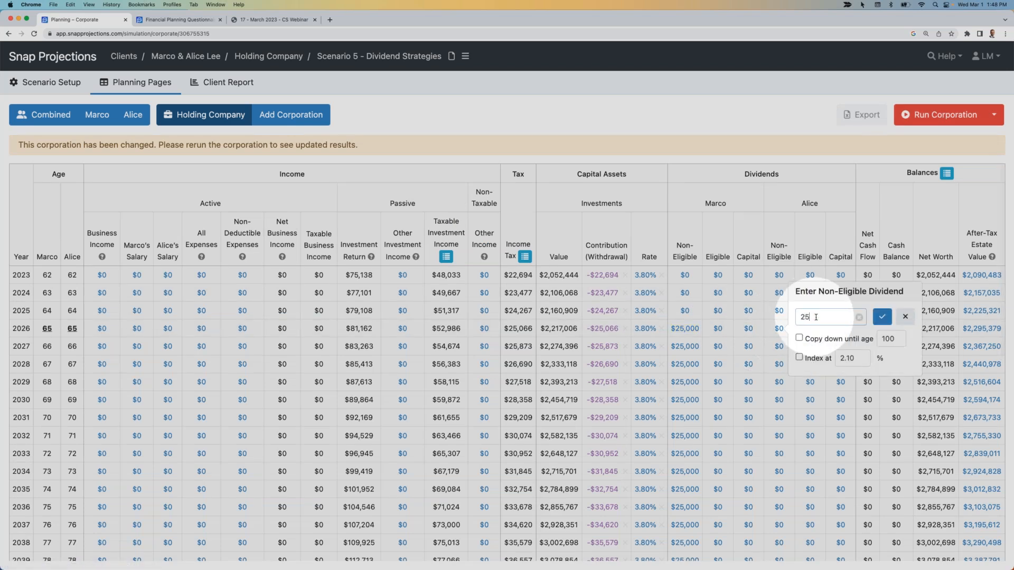
pyautogui.write('000')
pyautogui.click(799, 338)
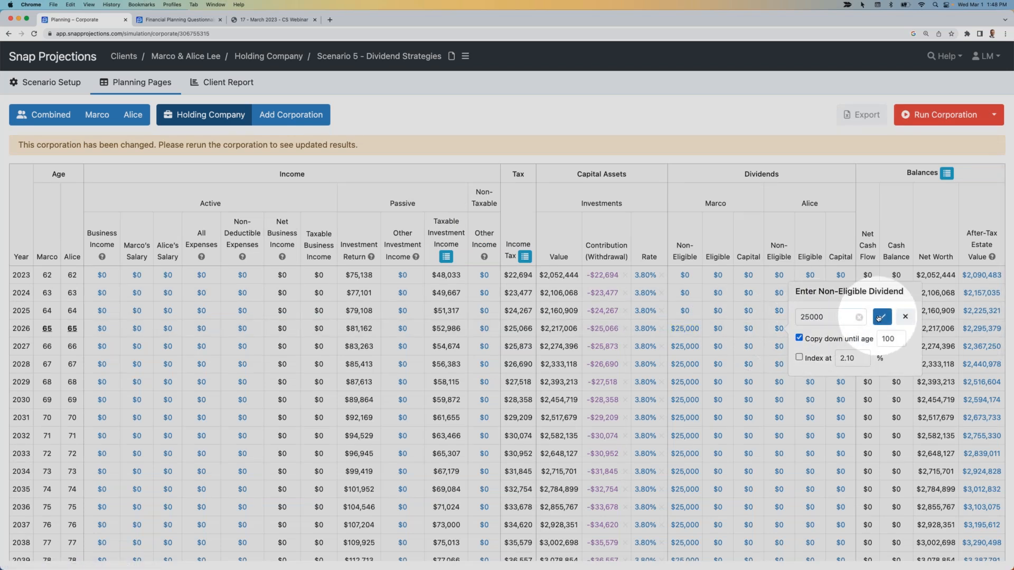
pyautogui.click(882, 317)
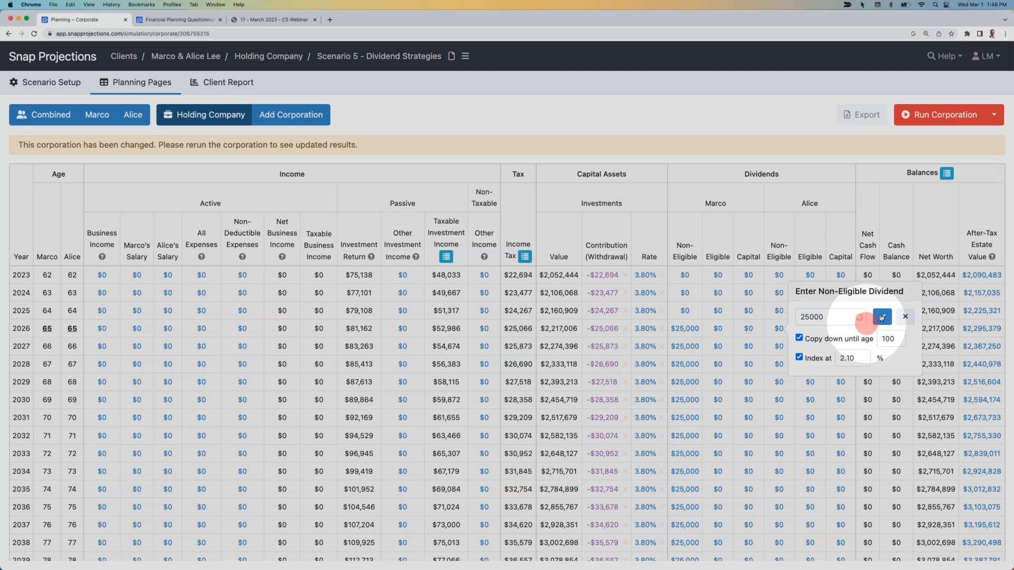
# Index Marco's $25,000 dividend at 2.10% yearly and rerun the corporation.
pyautogui.click(685, 330)
pyautogui.click(713, 338)
pyautogui.click(712, 357)
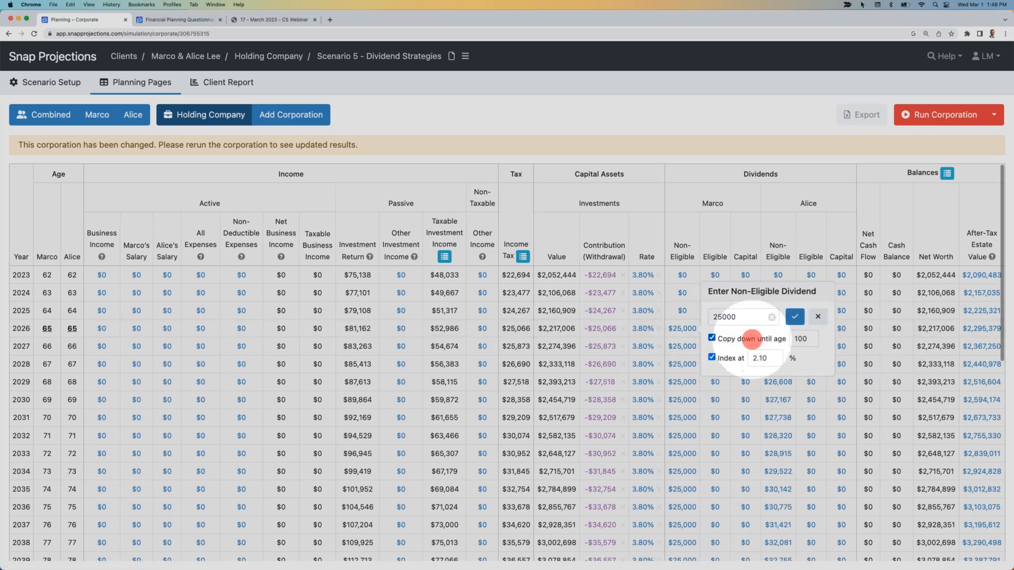
pyautogui.click(795, 318)
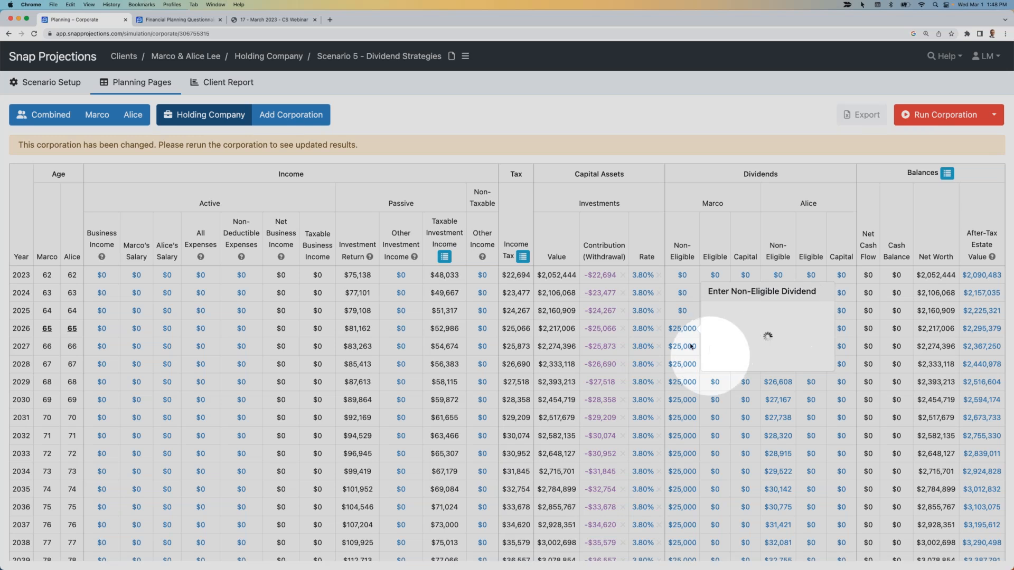
pyautogui.click(941, 113)
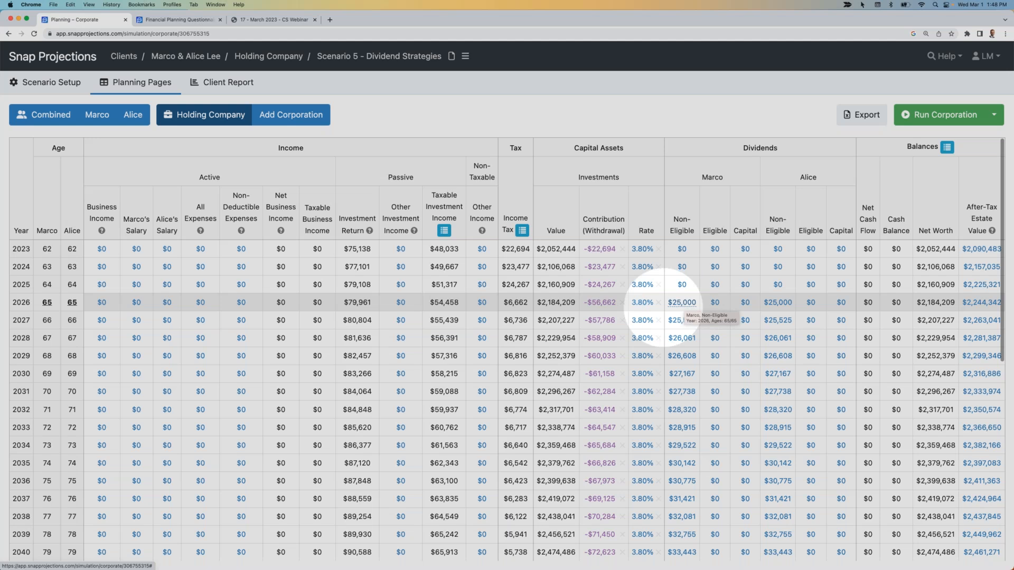
pyautogui.scroll(-3, 79, 457)
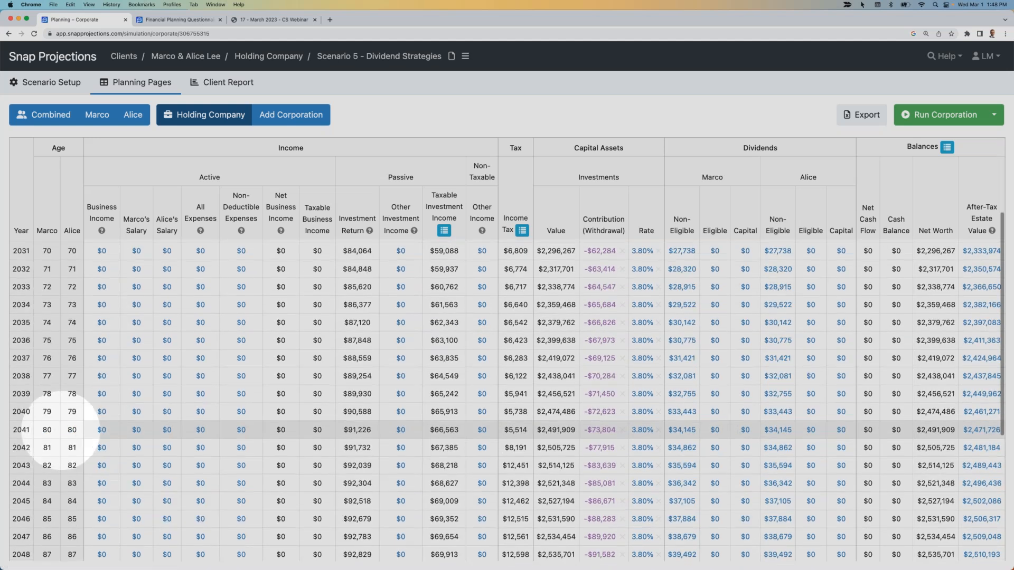
pyautogui.scroll(3, 725, 452)
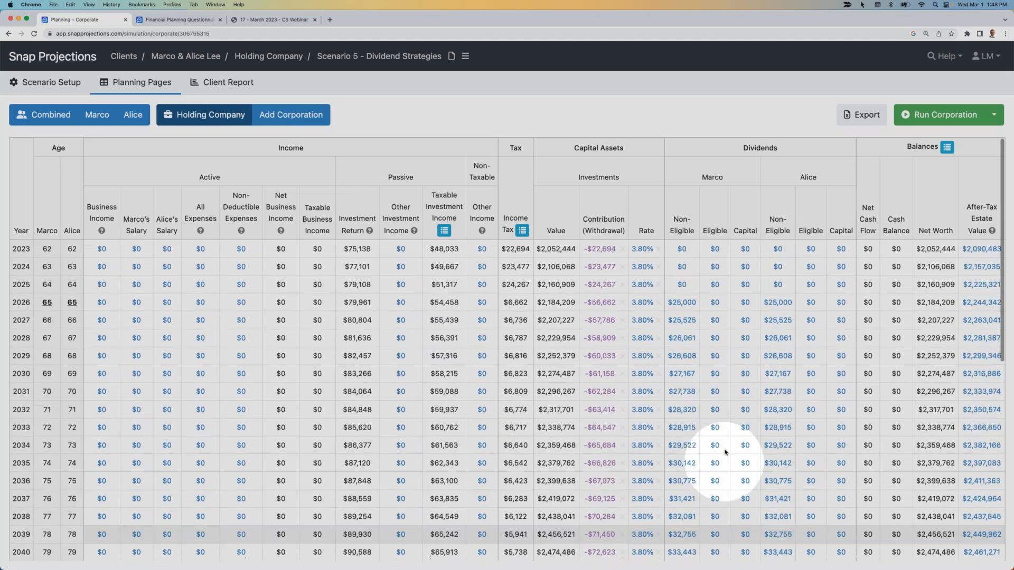
pyautogui.click(684, 302)
pyautogui.write('10')
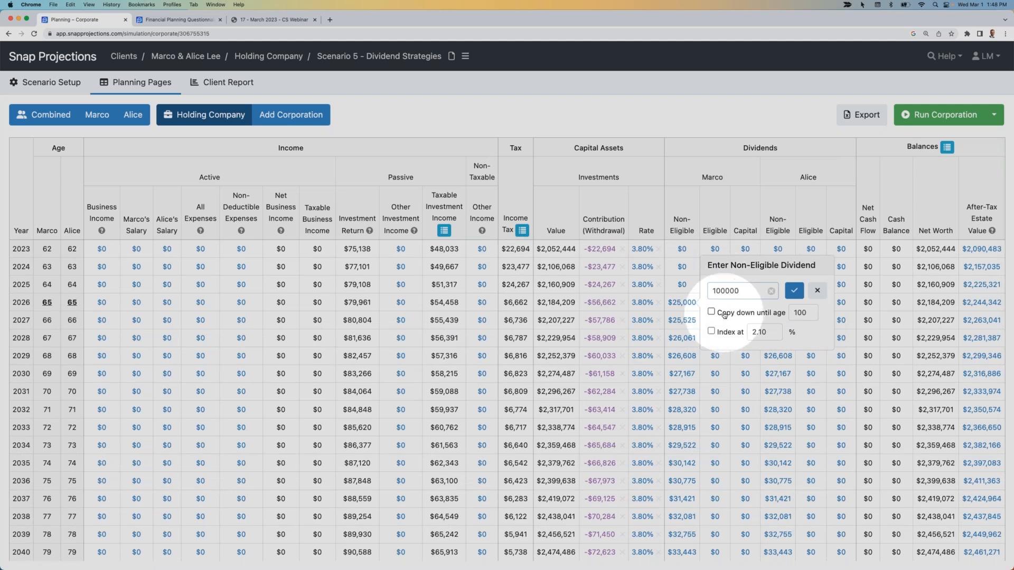
pyautogui.click(794, 290)
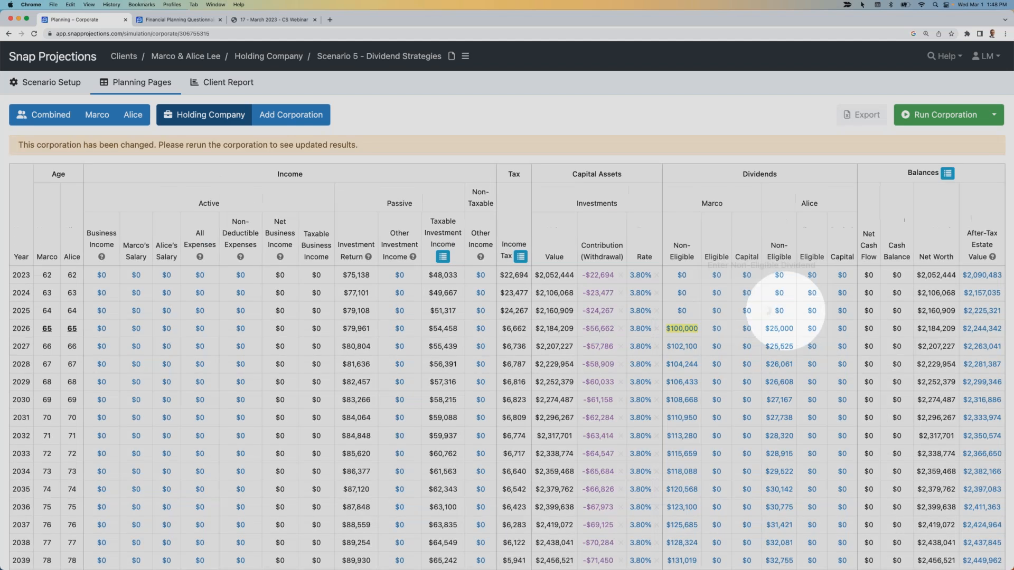
pyautogui.click(779, 328)
pyautogui.click(818, 339)
pyautogui.click(808, 357)
pyautogui.click(837, 317)
pyautogui.write('1')
pyautogui.write('00,000')
pyautogui.click(891, 316)
pyautogui.click(937, 115)
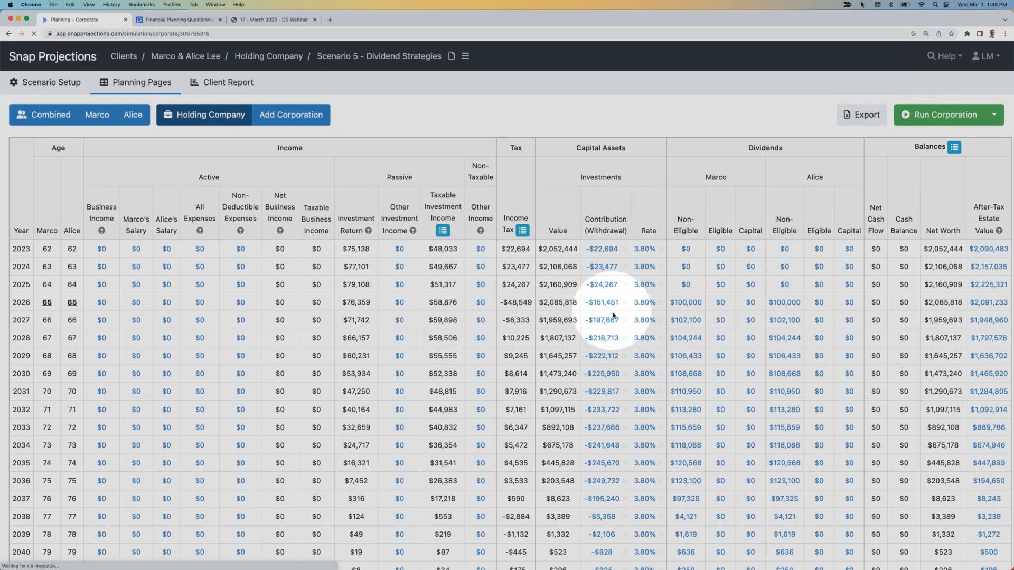
pyautogui.scroll(-5, 227, 418)
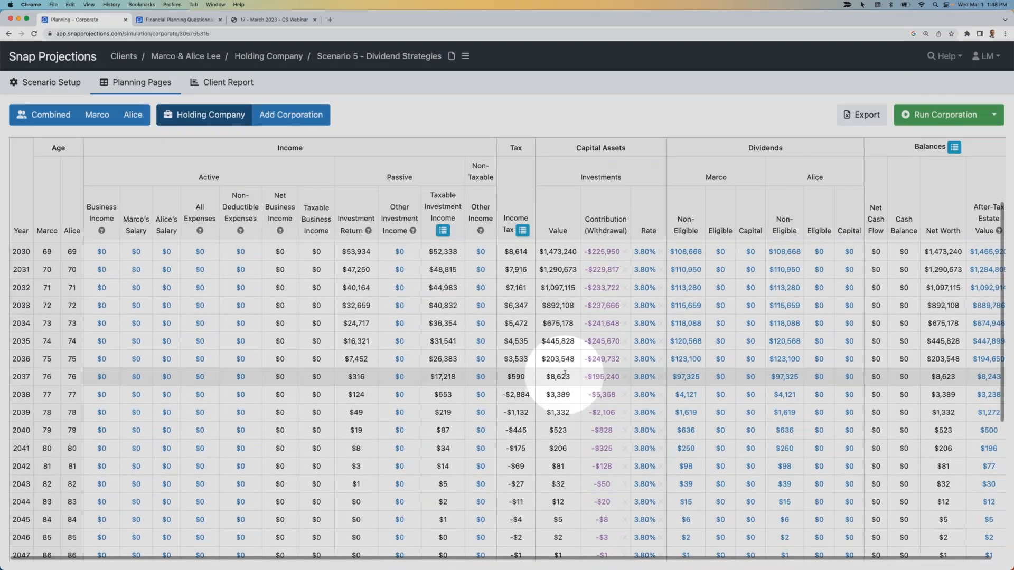
pyautogui.moveTo(577, 362); pyautogui.dragTo(539, 360)
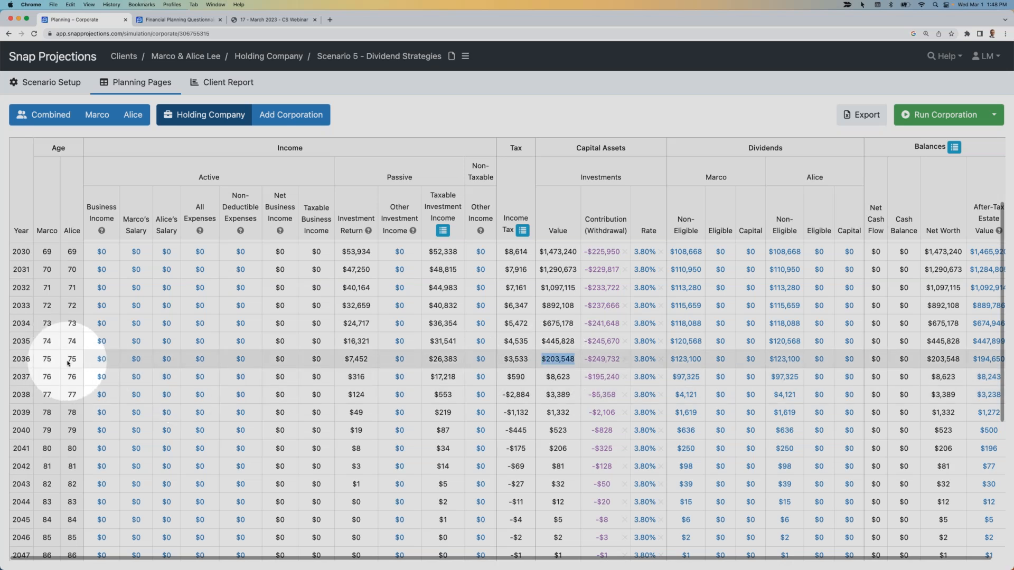
pyautogui.scroll(5, 267, 343)
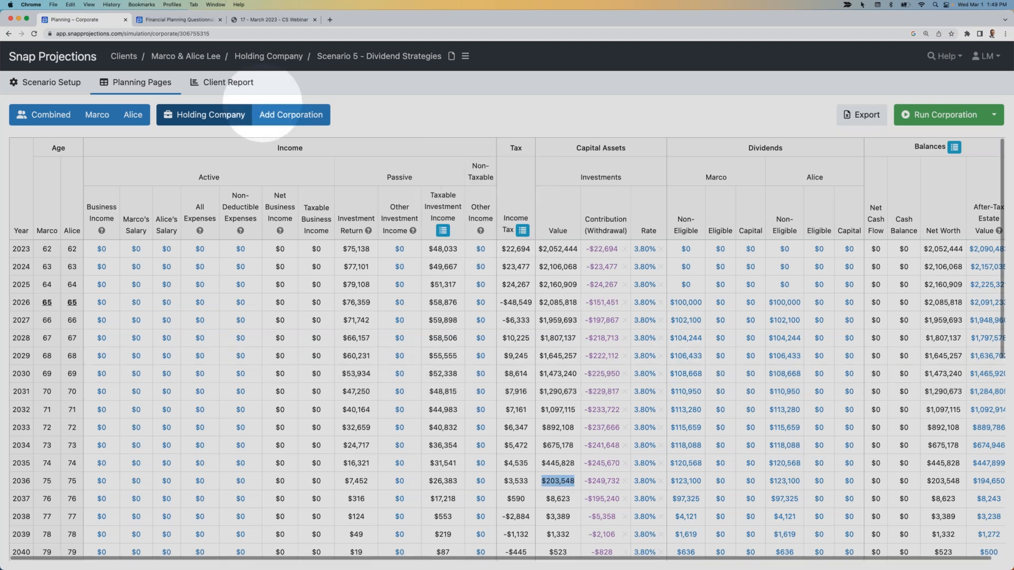
pyautogui.click(198, 59)
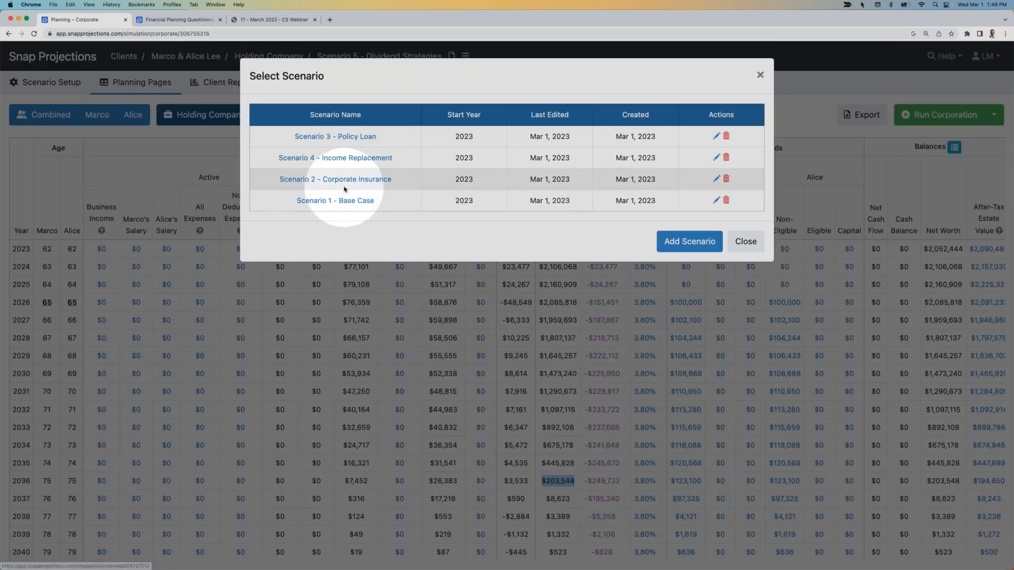
# In Scenario 3 - Policy Loan, copy the 2056 policy loan payment down and rerun the corporation.
pyautogui.click(357, 139)
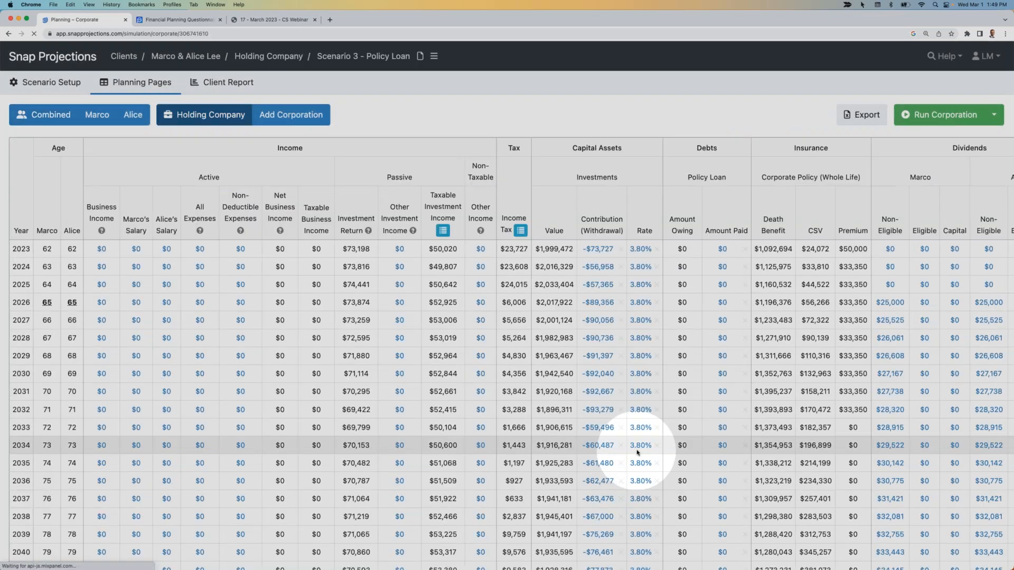
pyautogui.scroll(-2, 653, 448)
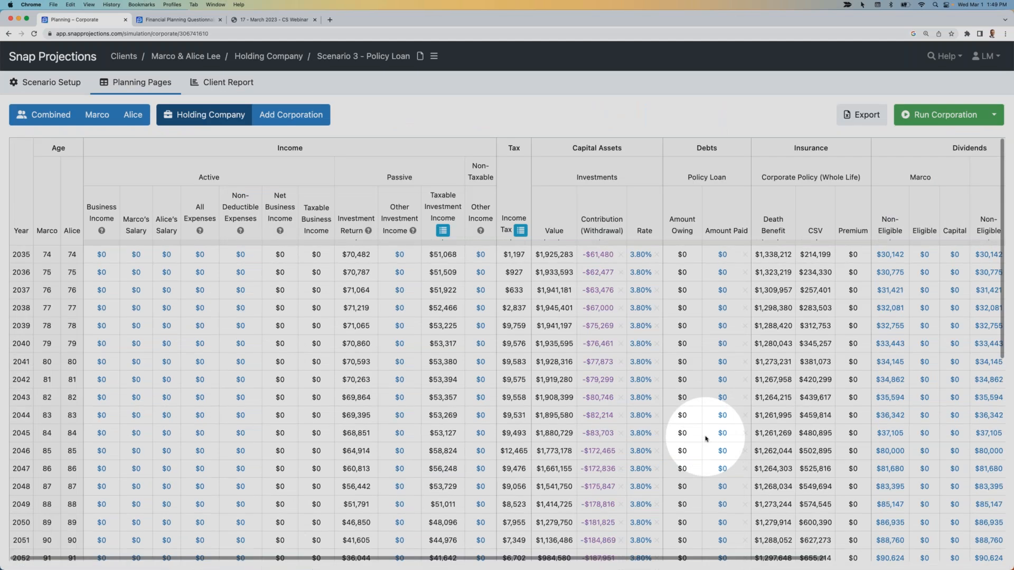
pyautogui.scroll(-7, 692, 433)
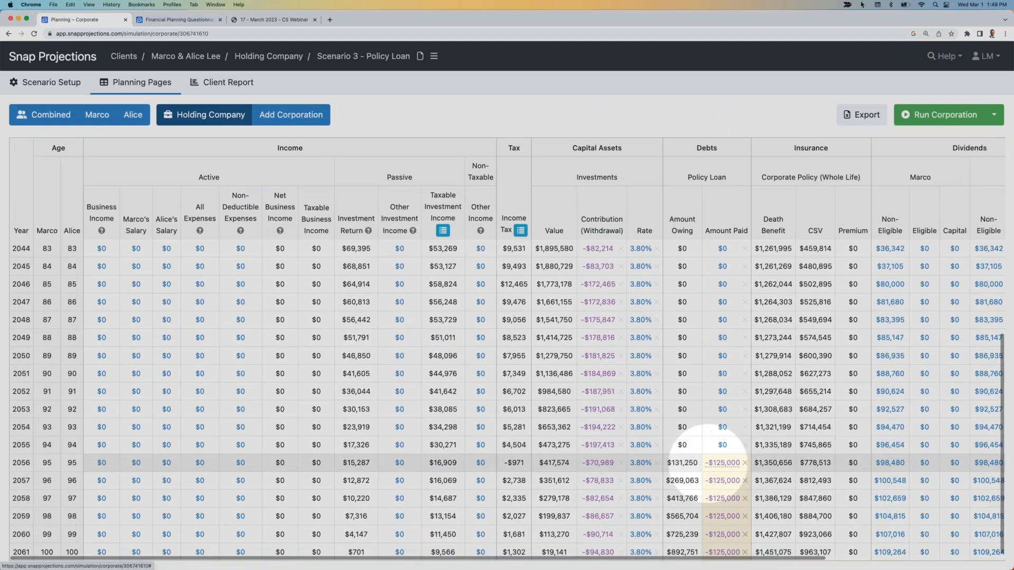
pyautogui.click(722, 462)
pyautogui.click(755, 463)
pyautogui.click(838, 442)
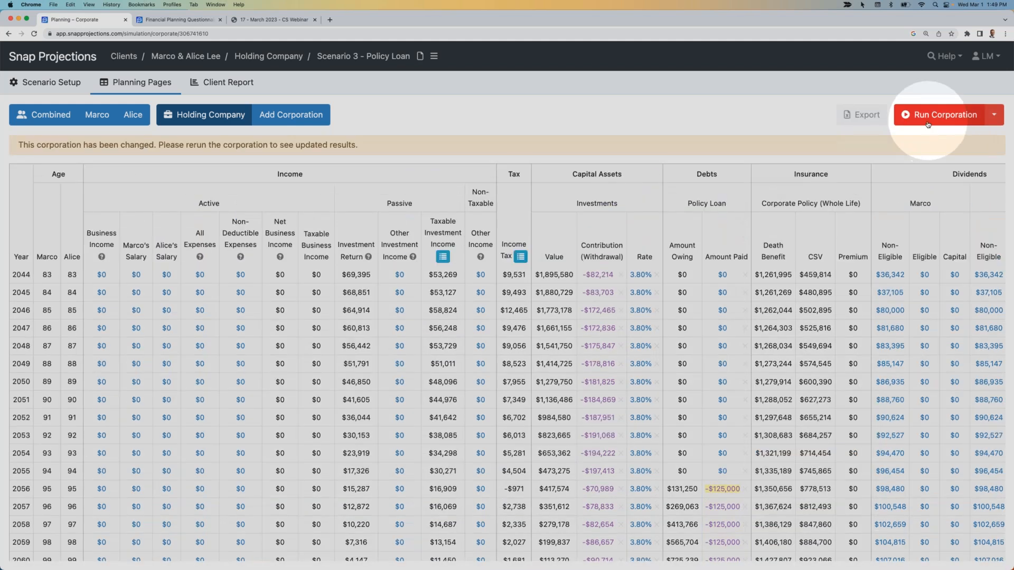
pyautogui.click(928, 120)
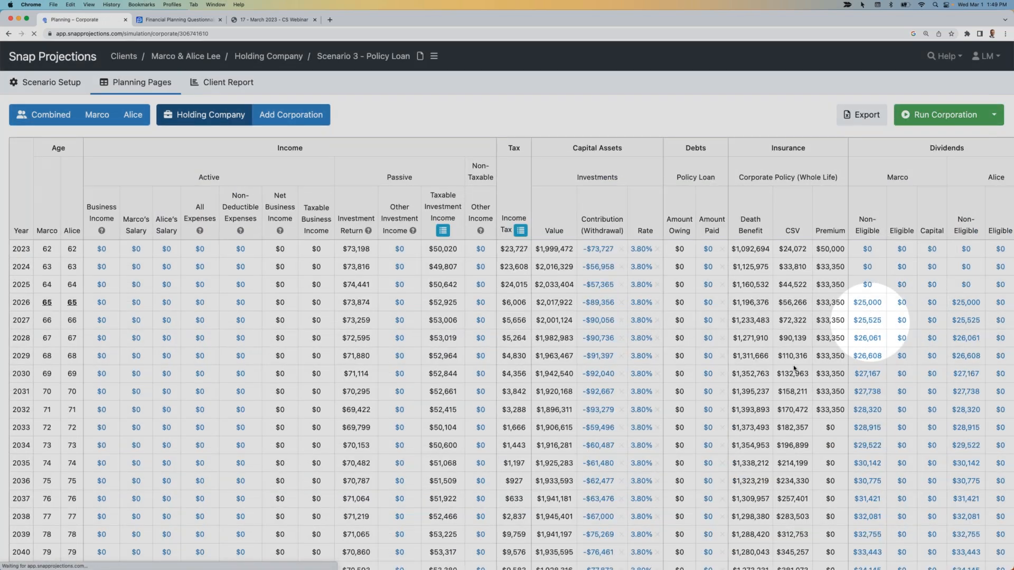
pyautogui.hscroll(1, 798, 368)
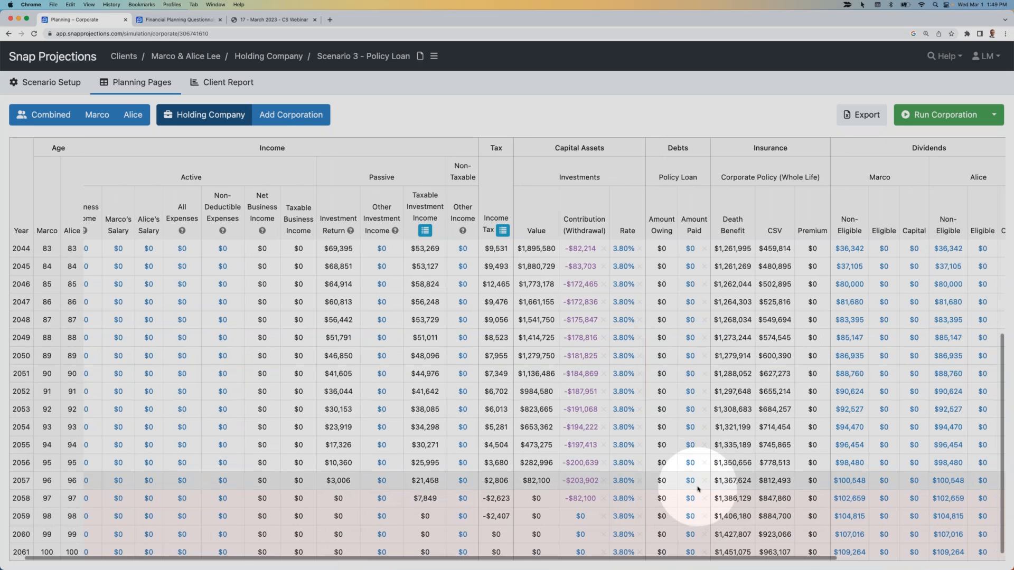
pyautogui.hscroll(5, 697, 489)
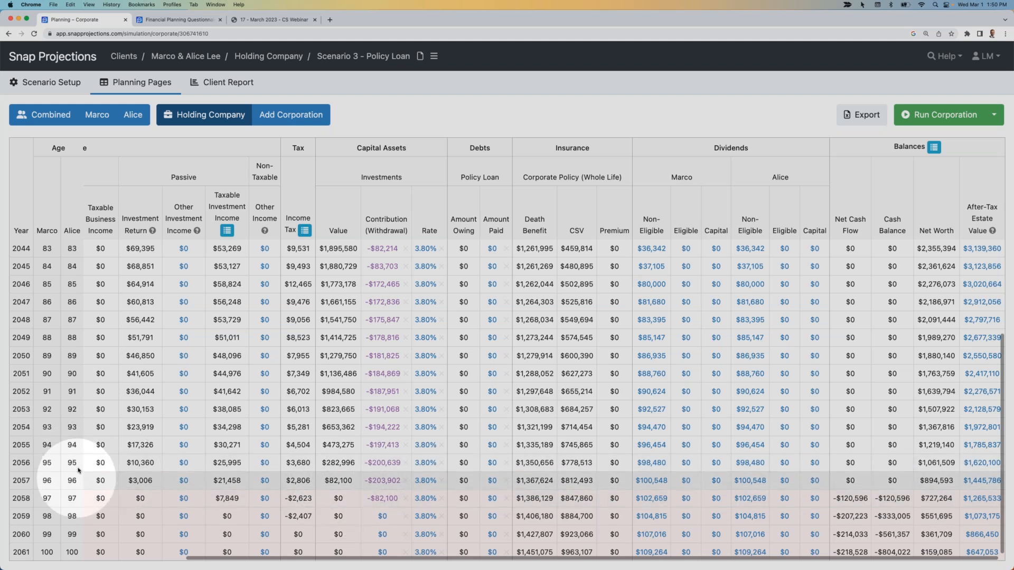
# Re-enter the 2056 policy loan payment as -$125,000 and rerun the corporation.
pyautogui.click(493, 462)
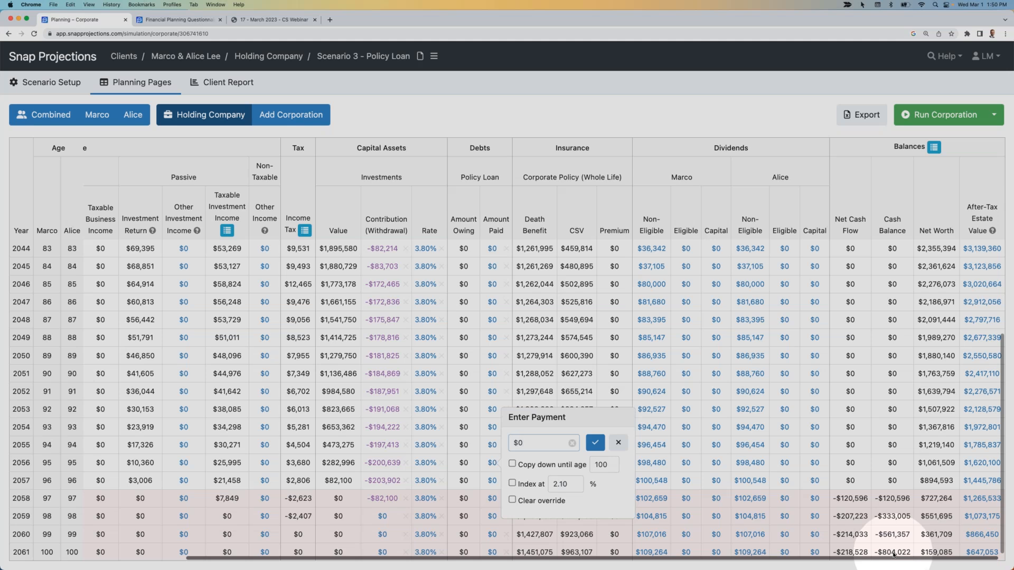
pyautogui.click(533, 441)
pyautogui.write('125000')
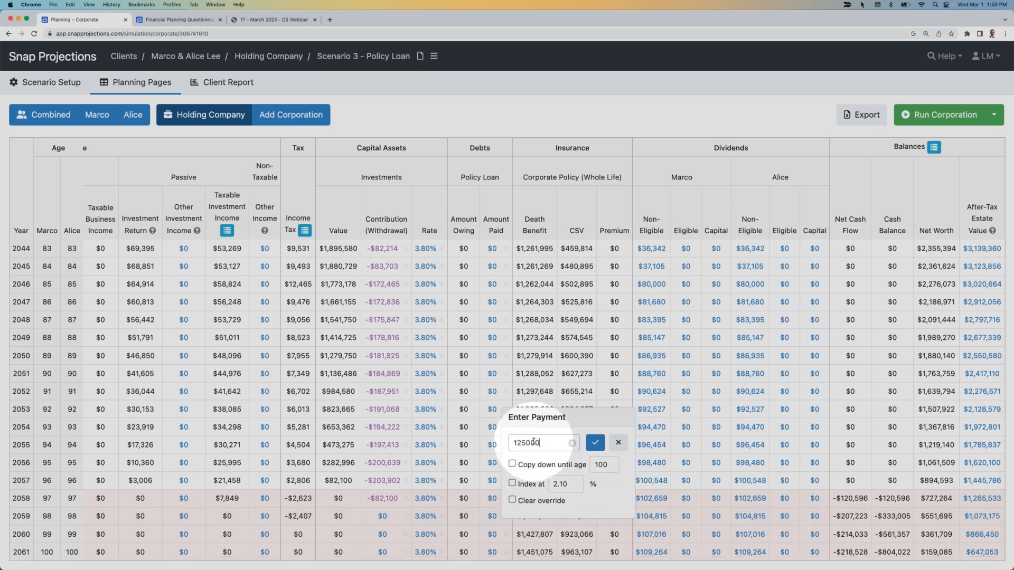
pyautogui.click(596, 443)
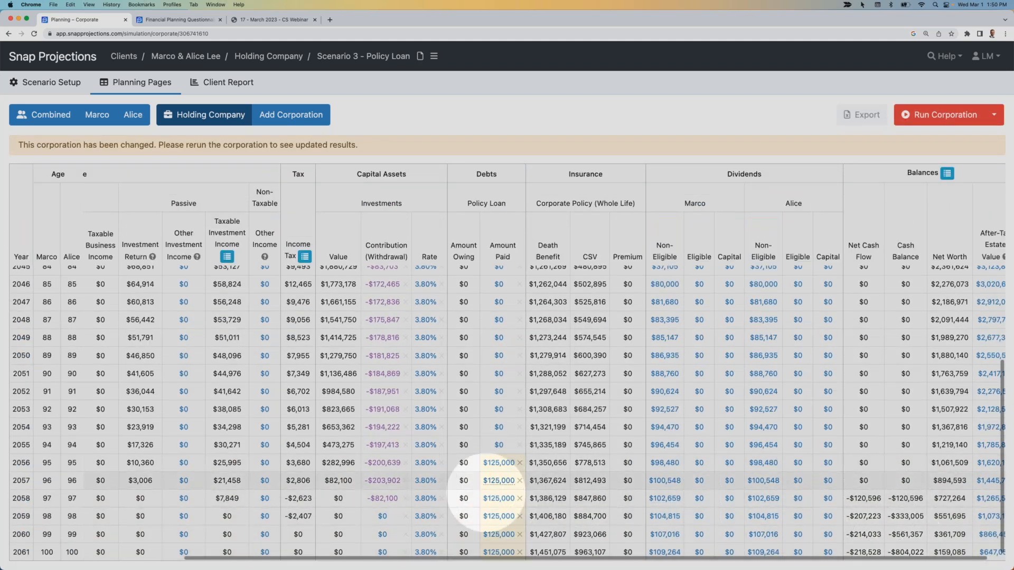
pyautogui.click(919, 115)
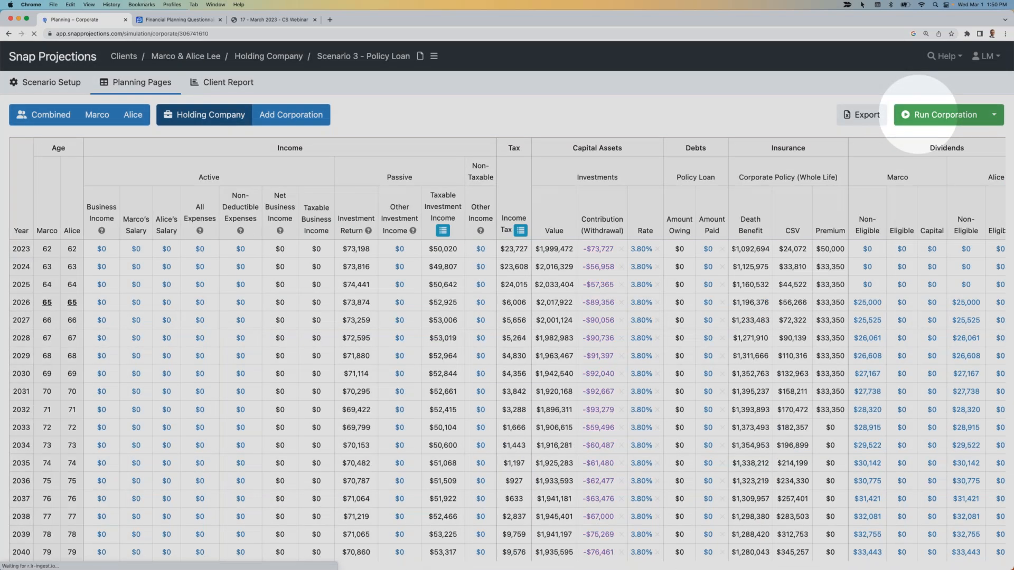
pyautogui.click(707, 445)
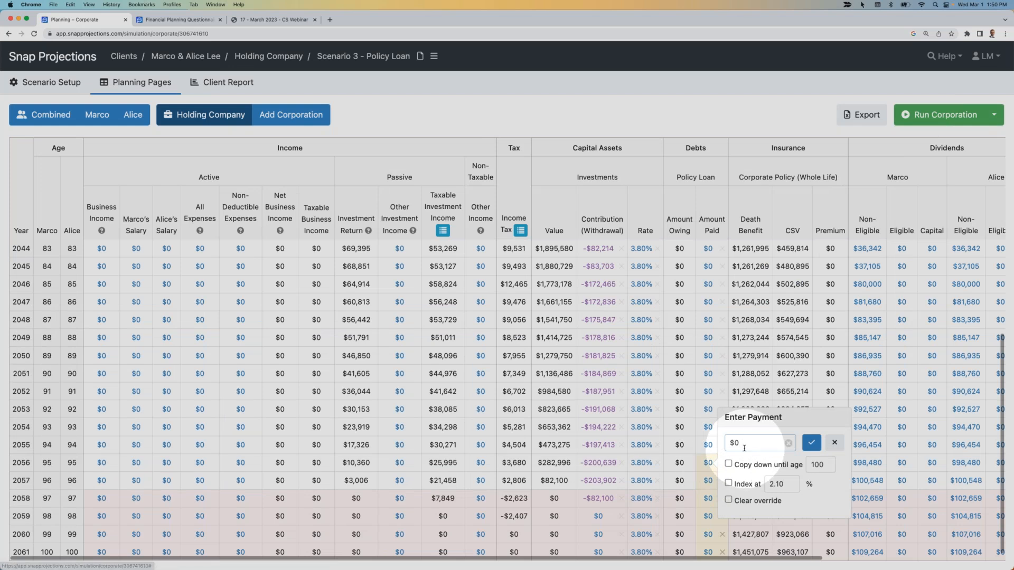
pyautogui.write('-12500')
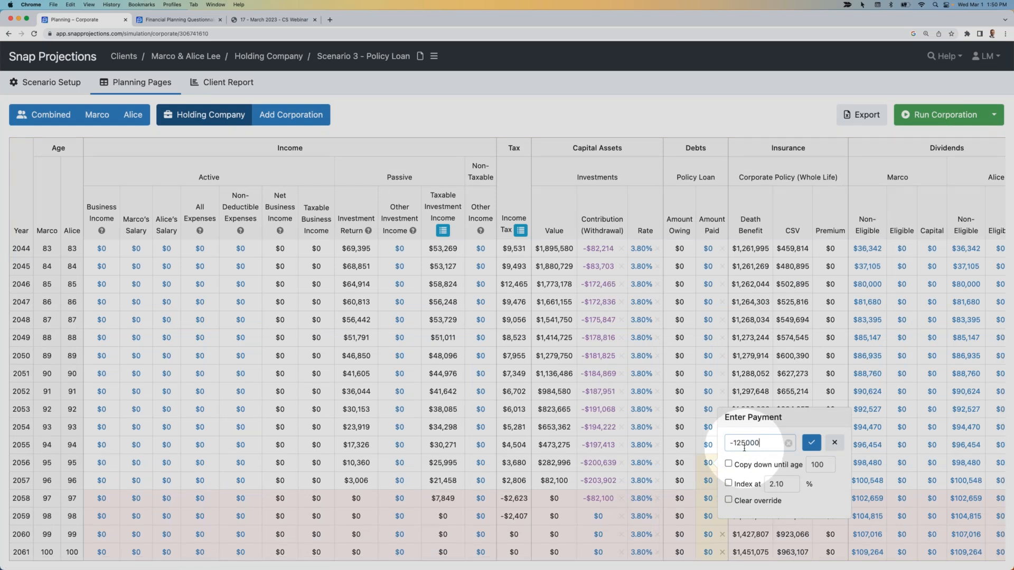
pyautogui.write('0')
pyautogui.click(811, 443)
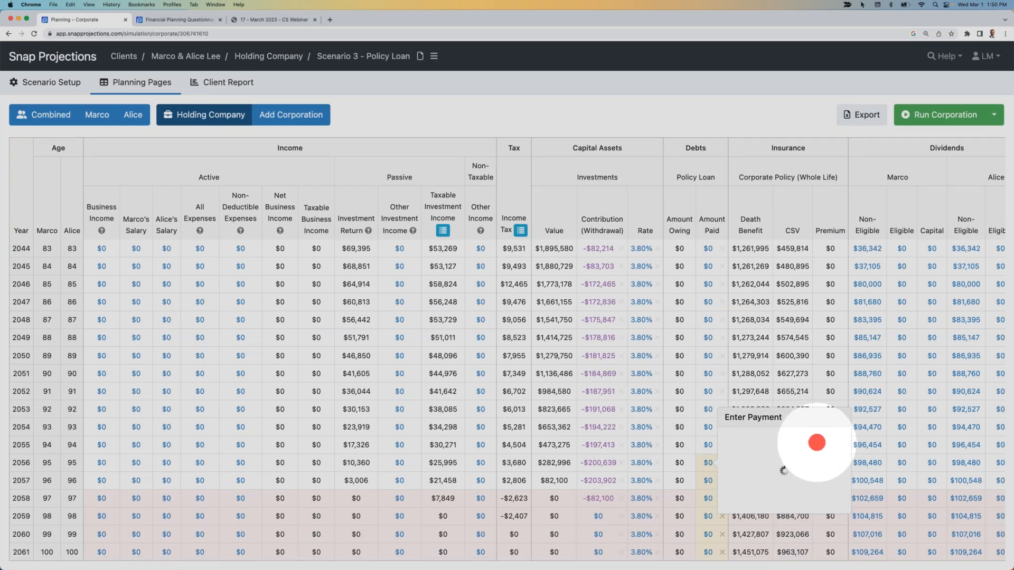
pyautogui.click(941, 114)
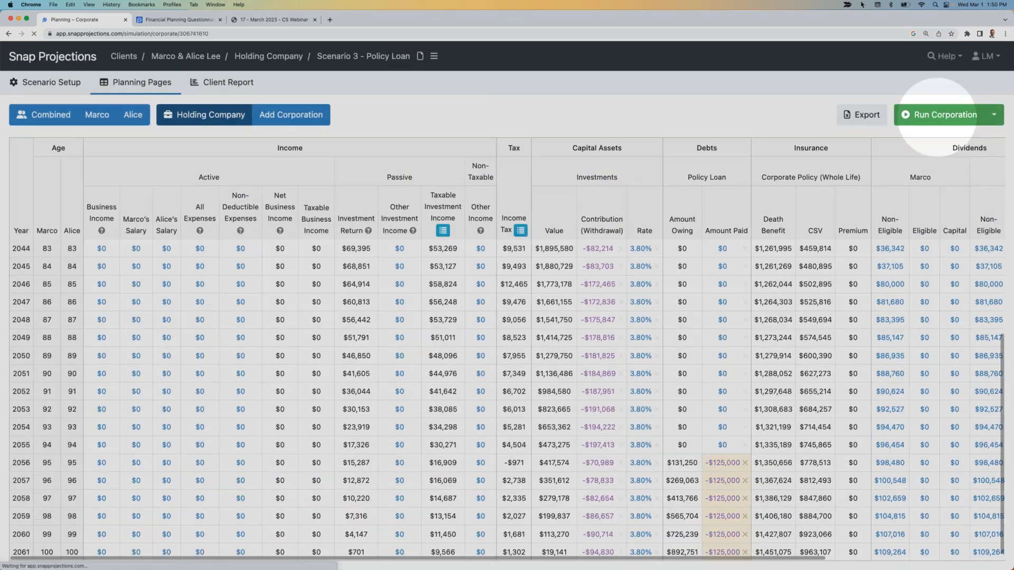
# Try -$200,000 yearly payments through age 100, rerun, and note the $1,428,402 2061 loan balance.
pyautogui.click(722, 463)
pyautogui.tripleClick(787, 444)
pyautogui.write('-20000')
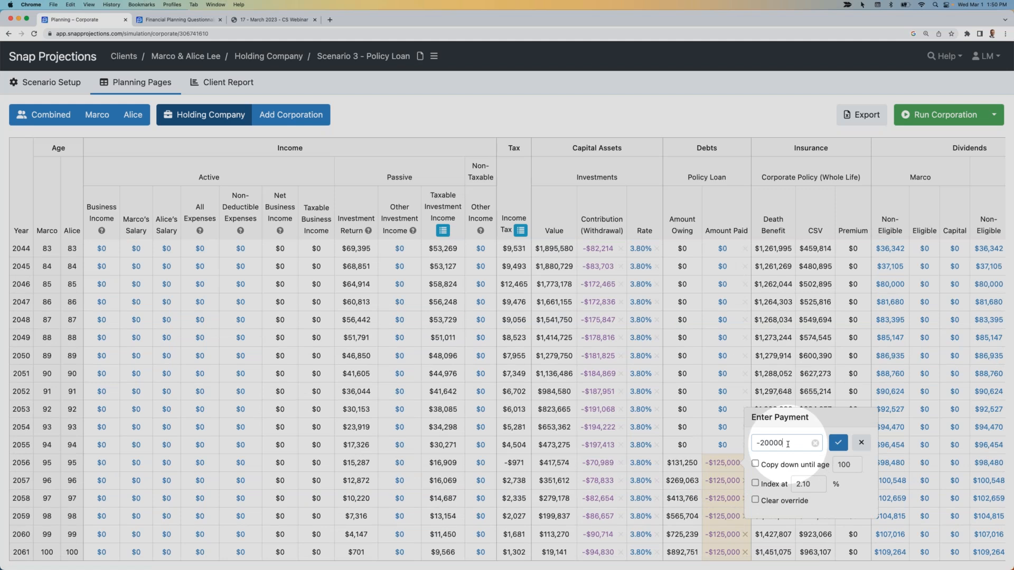
pyautogui.write('0')
pyautogui.click(755, 464)
pyautogui.click(838, 443)
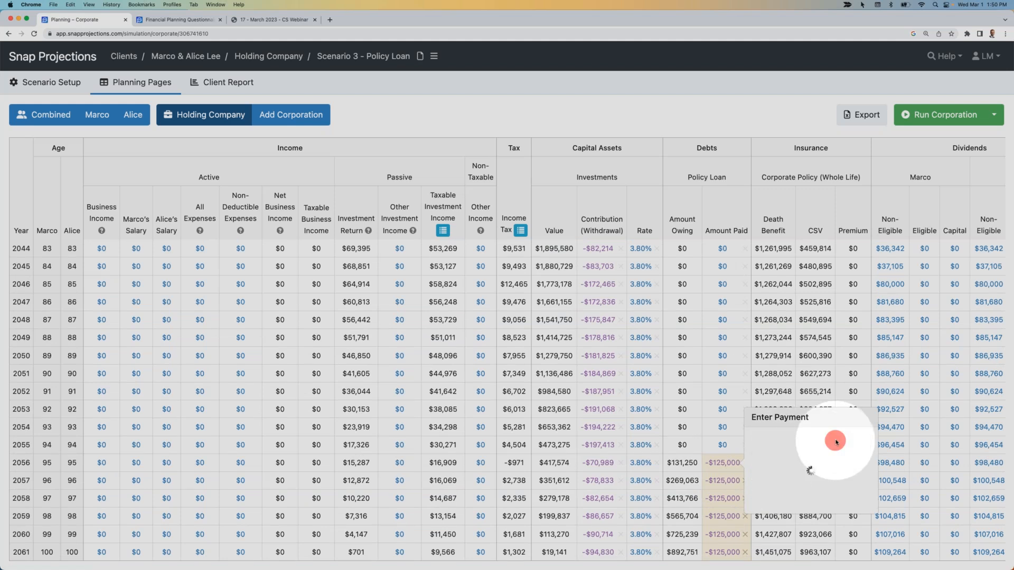
pyautogui.click(929, 114)
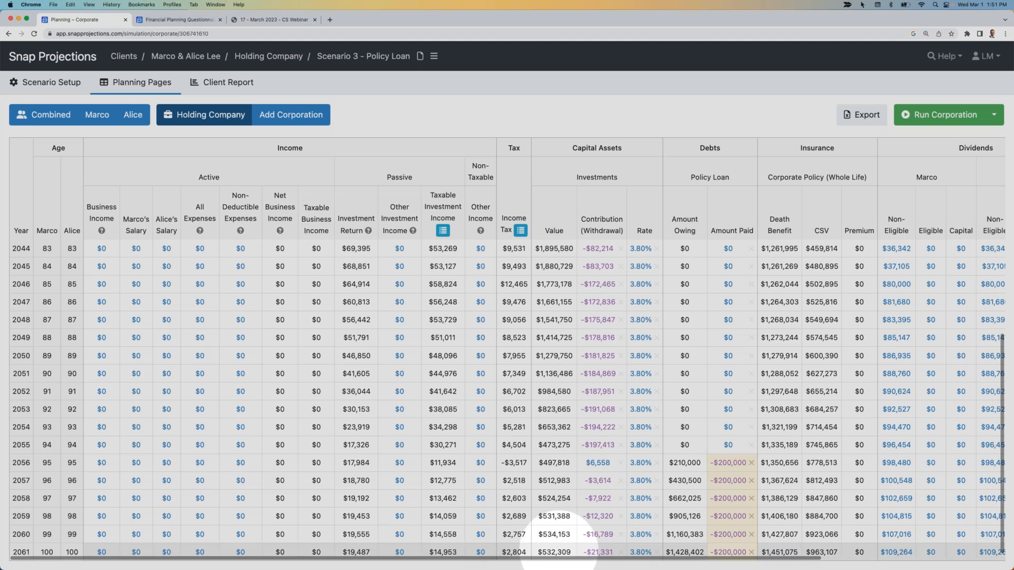
pyautogui.moveTo(664, 552); pyautogui.dragTo(703, 550)
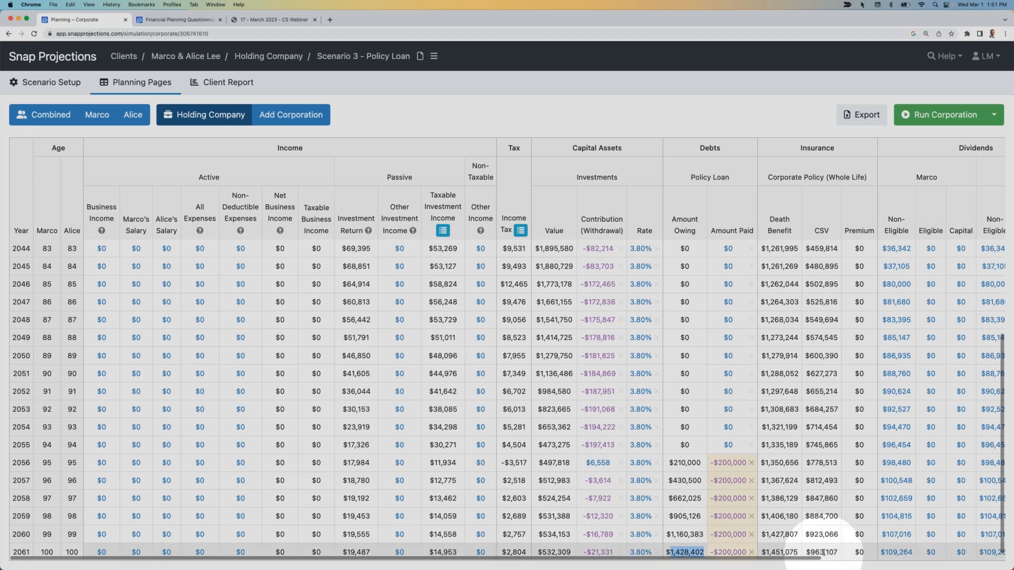
pyautogui.moveTo(823, 555)
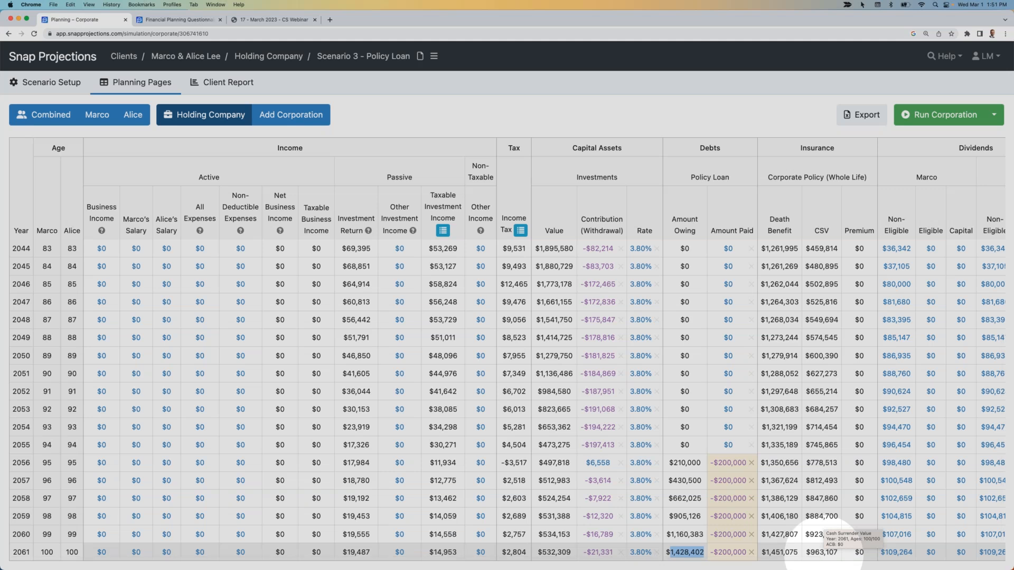
# Put the 2056 policy loan payment back to -$125,000.
pyautogui.click(729, 463)
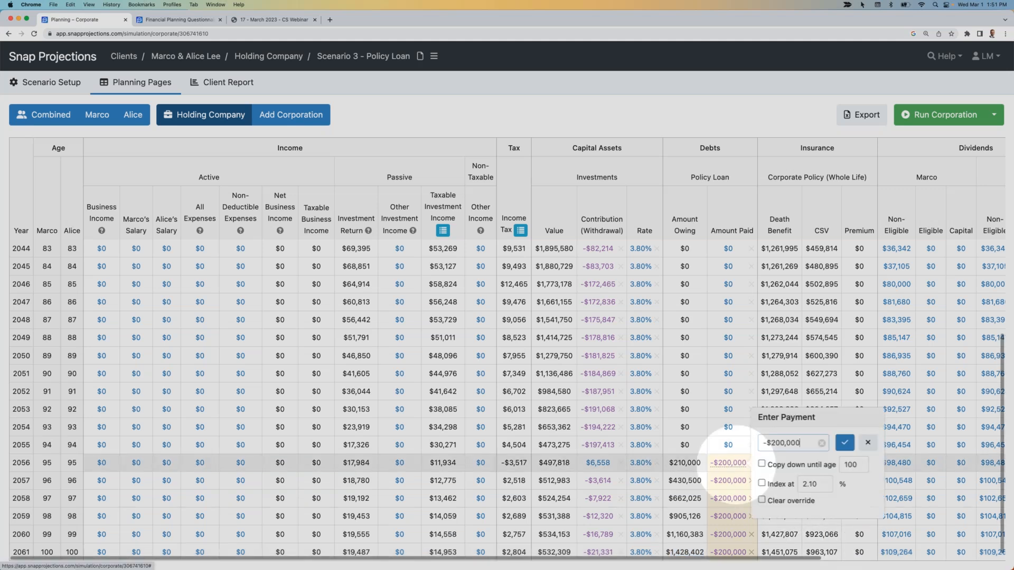
pyautogui.tripleClick(792, 443)
pyautogui.write('-1250')
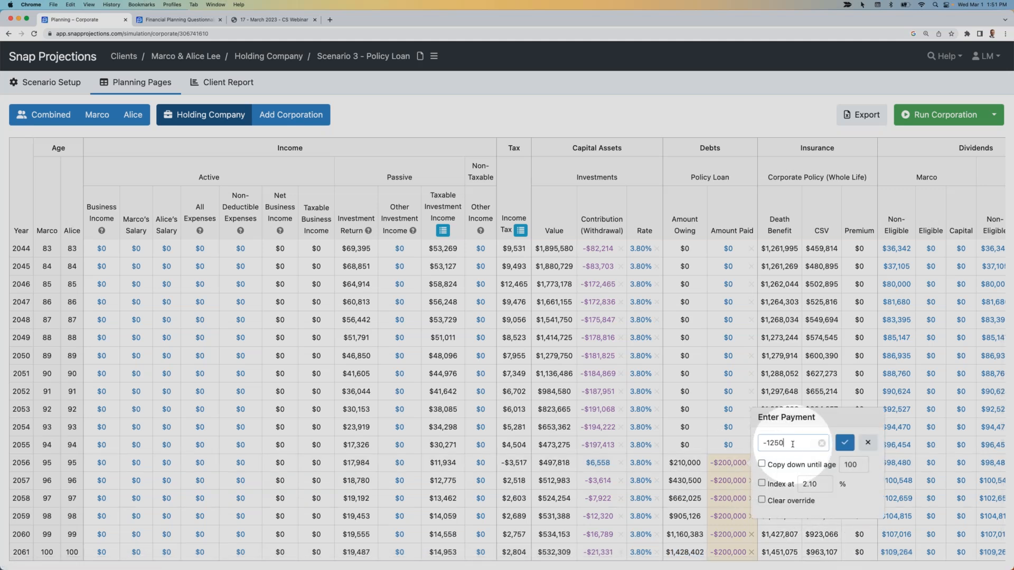
pyautogui.click(845, 443)
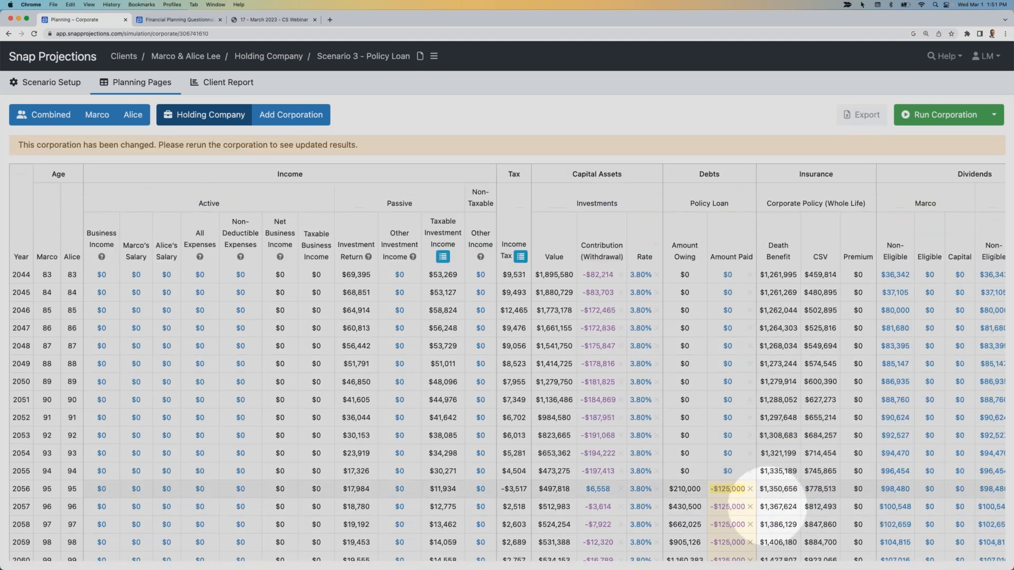
pyautogui.scroll(-1, 798, 503)
# Rerun the corporation and check the policy loan owing $131,250 in 2056, $892,751 by 2061.
pyautogui.click(955, 110)
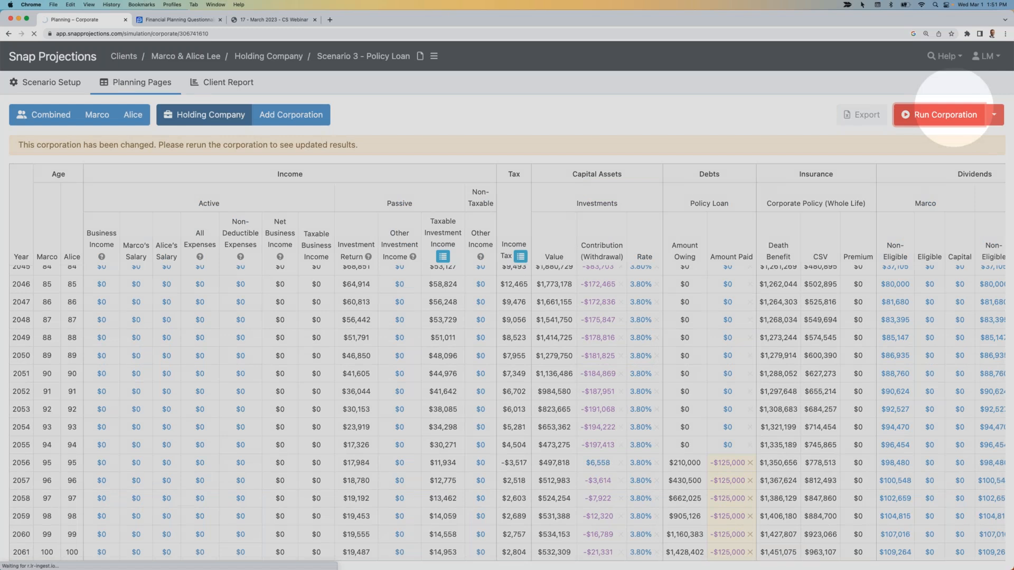
pyautogui.scroll(-10, 954, 111)
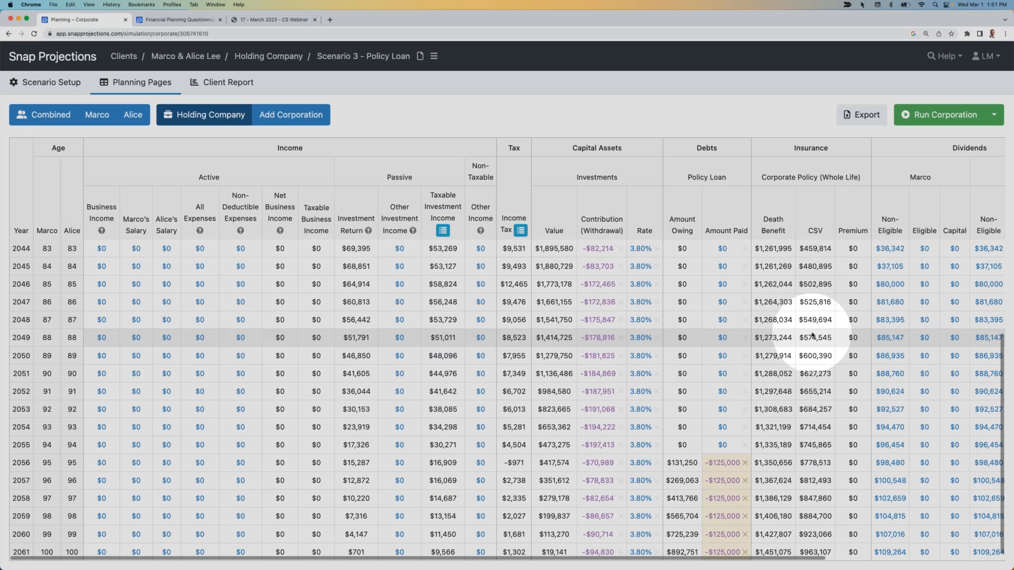
pyautogui.moveTo(813, 336)
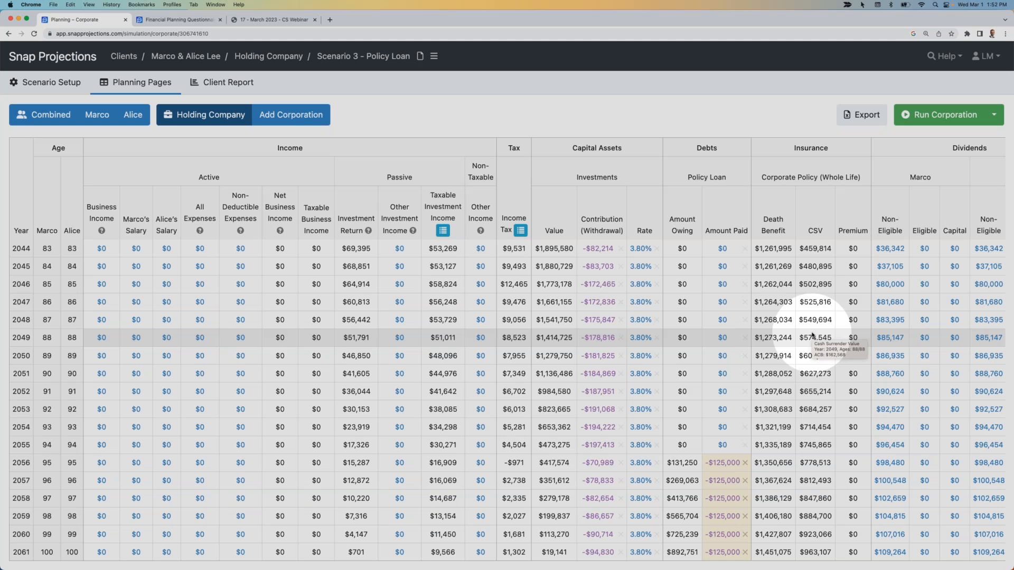
# In Insurance setup, add a new policy row described as 'Corporate Policy'.
pyautogui.moveTo(45, 84)
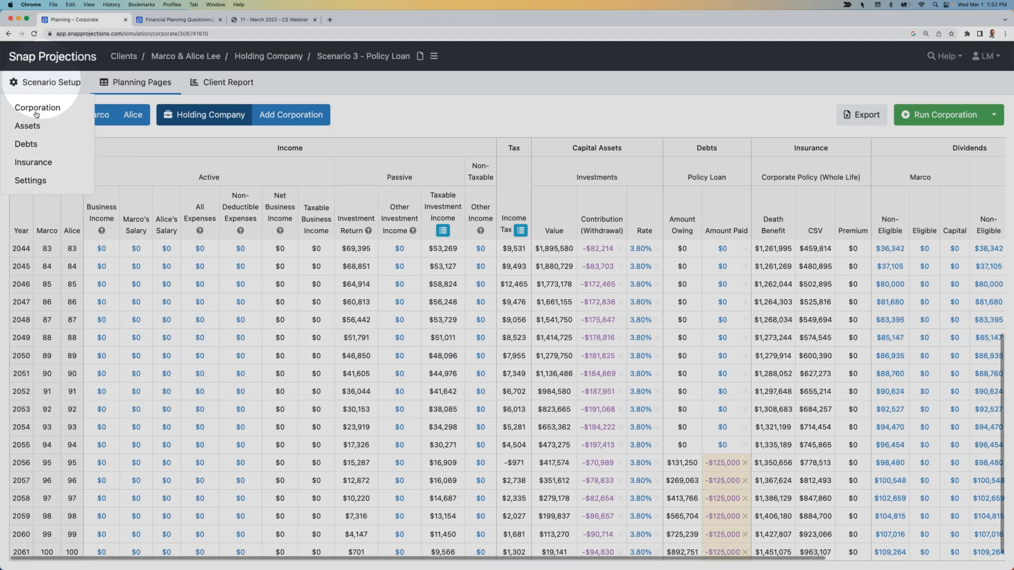
pyautogui.click(33, 162)
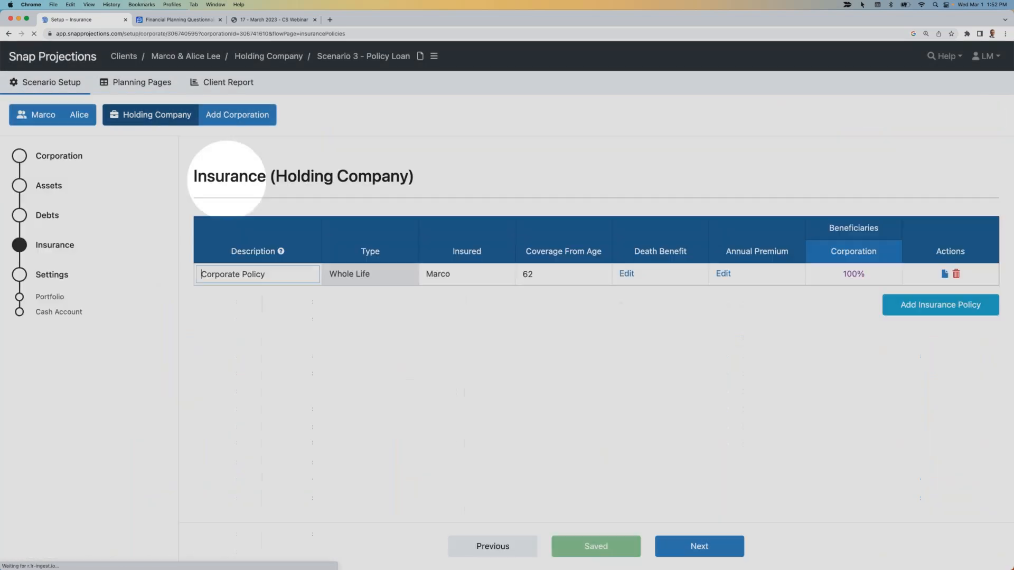
pyautogui.click(942, 301)
pyautogui.click(255, 296)
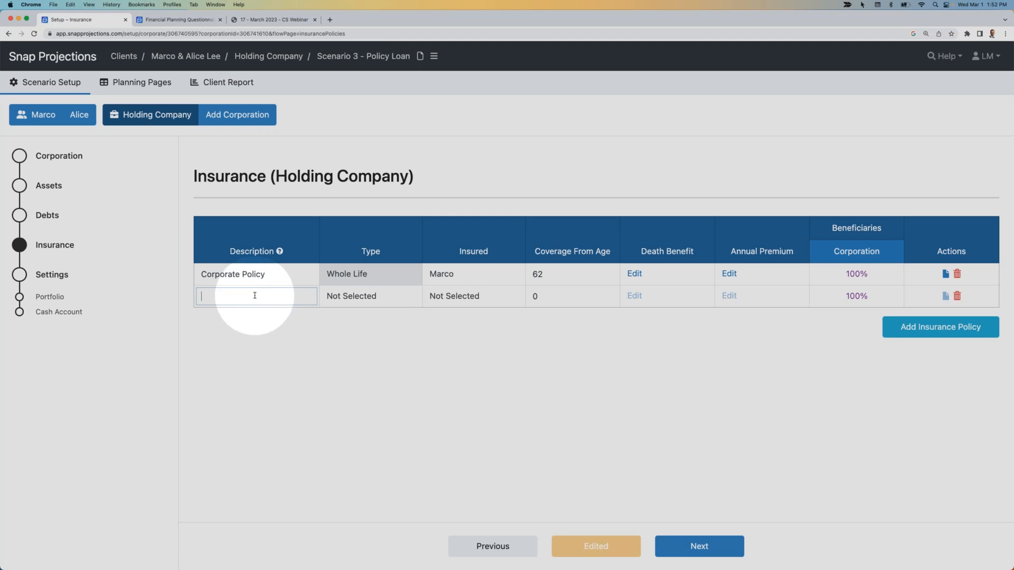
pyautogui.press('Tab')
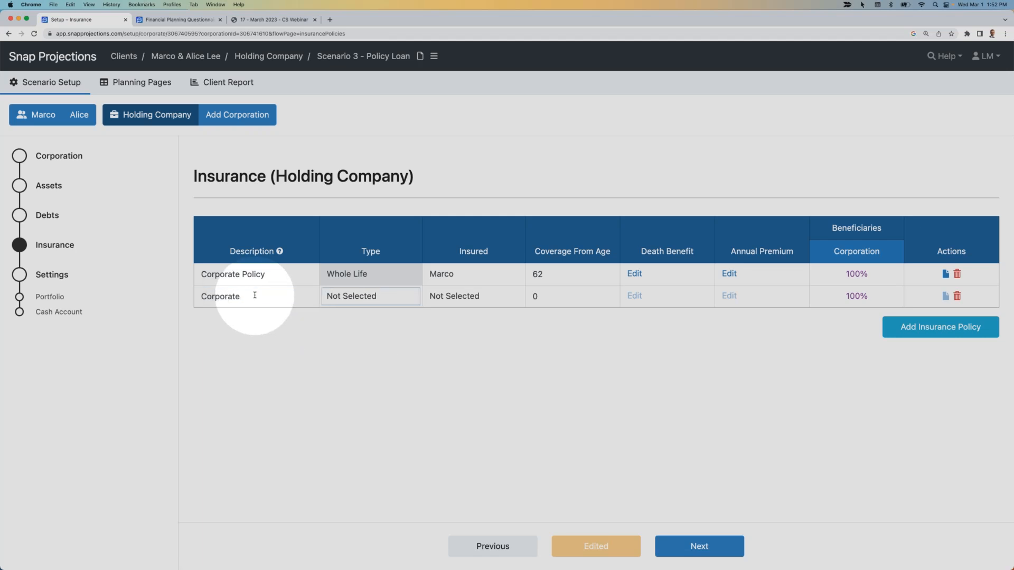
pyautogui.click(255, 296)
pyautogui.write('Corporate')
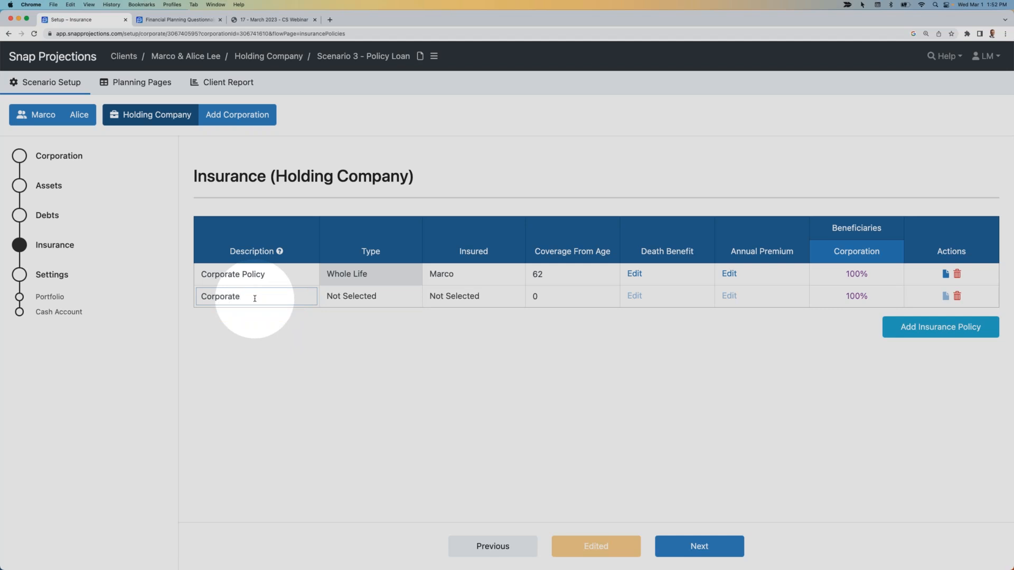
pyautogui.write(' Policy')
pyautogui.click(272, 336)
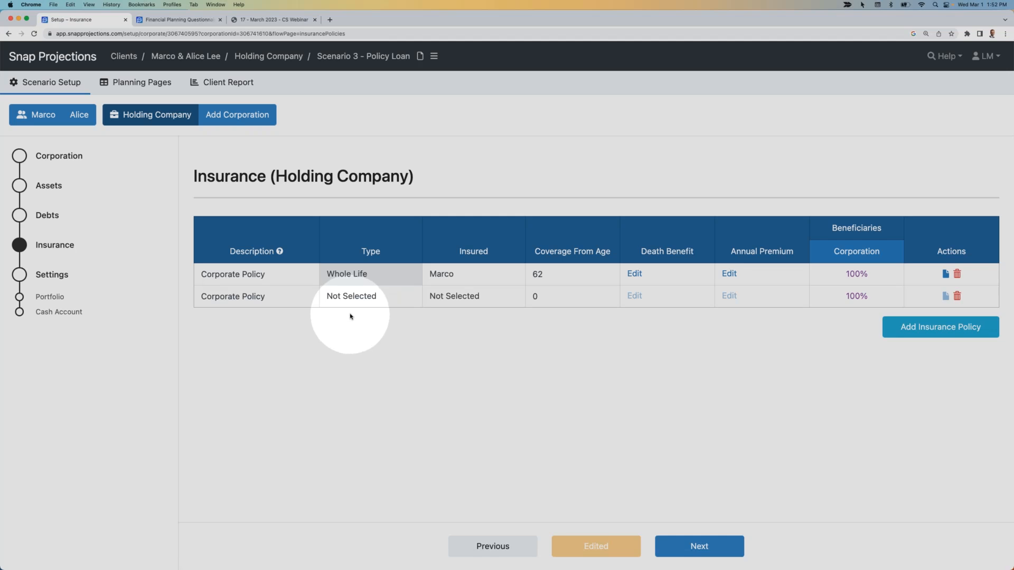
# Make the policy Whole Life insuring Alice and bring up its death benefit schedule.
pyautogui.click(356, 297)
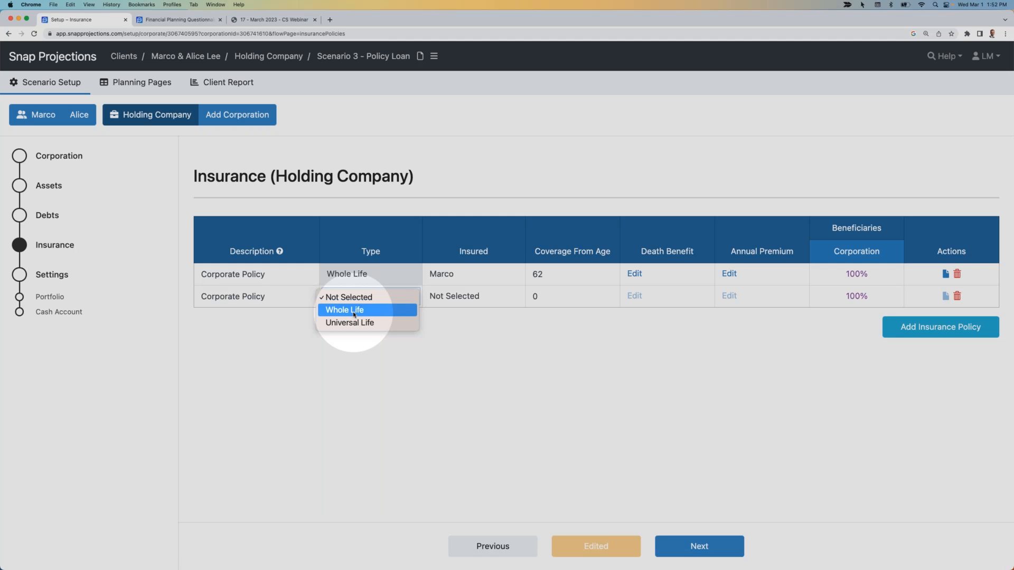
pyautogui.click(353, 311)
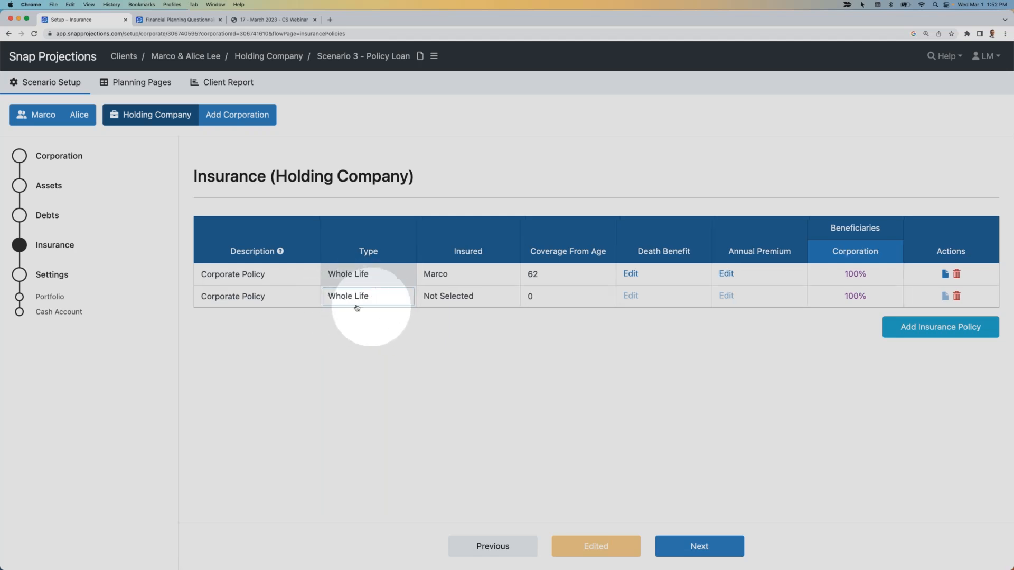
pyautogui.click(540, 294)
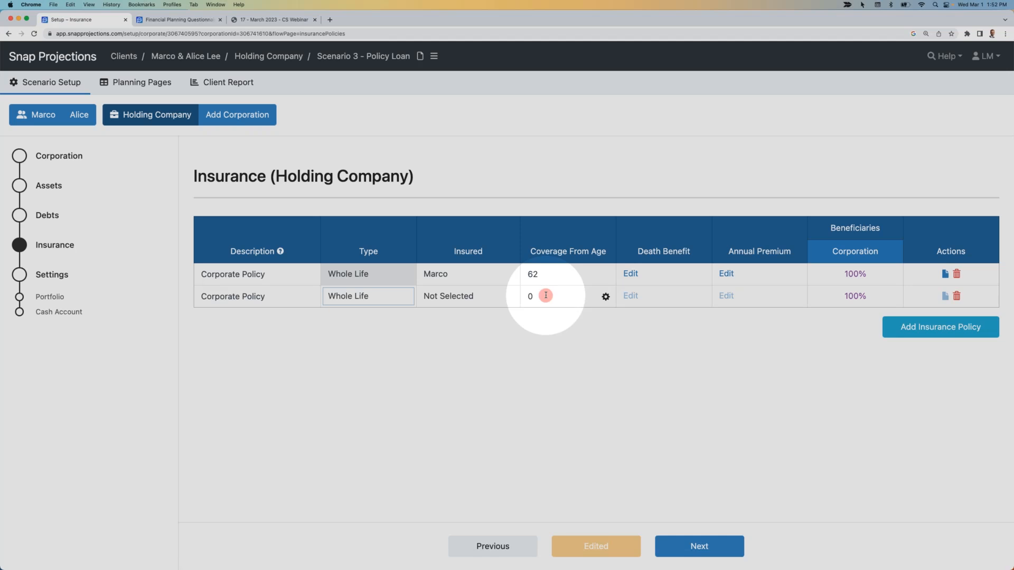
pyautogui.click(475, 295)
pyautogui.click(454, 323)
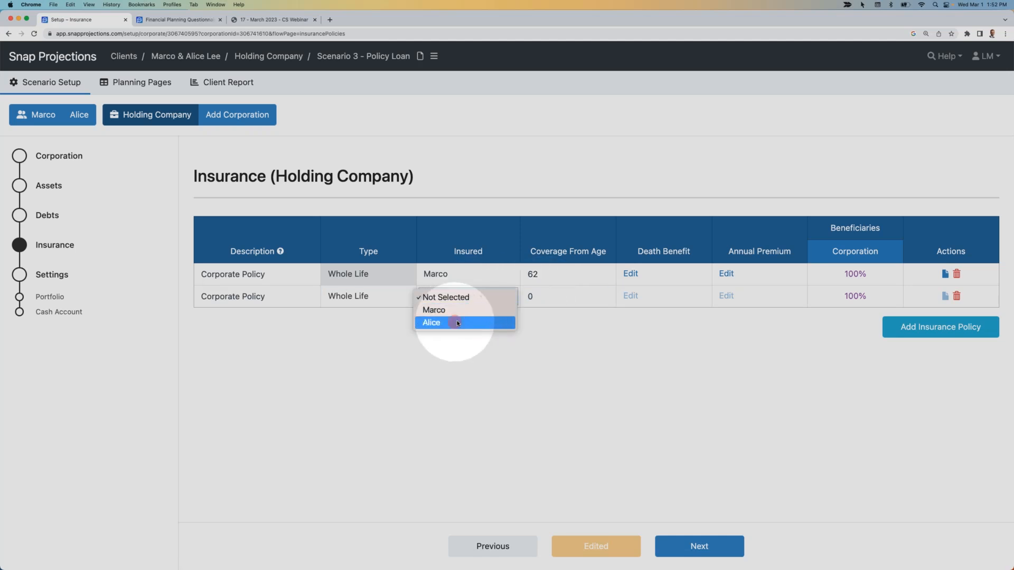
pyautogui.click(470, 318)
pyautogui.click(627, 296)
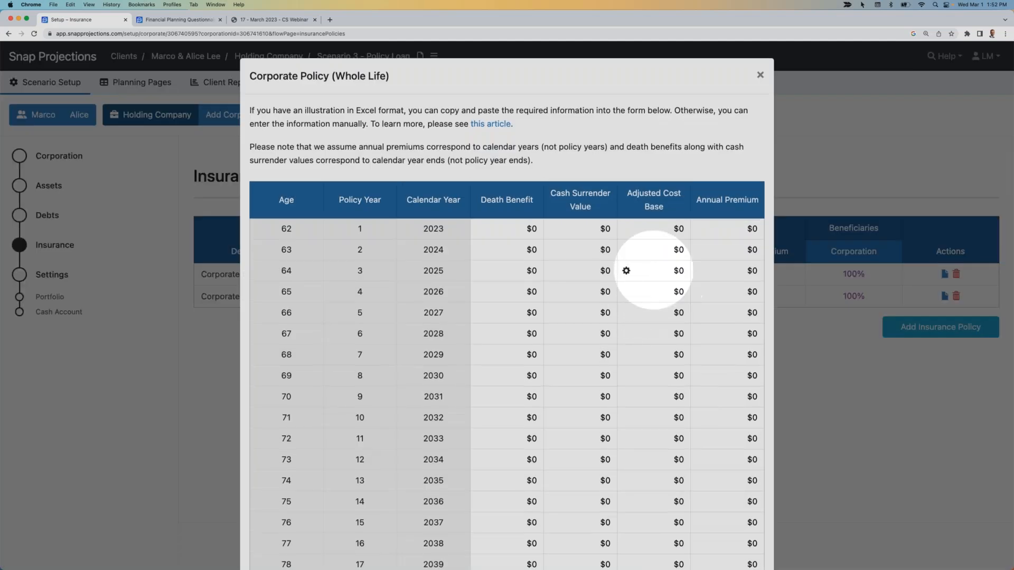
# Enter a $1,000,000 death benefit for 2023 and copy it down through 2031.
pyautogui.click(532, 229)
pyautogui.write('1000000')
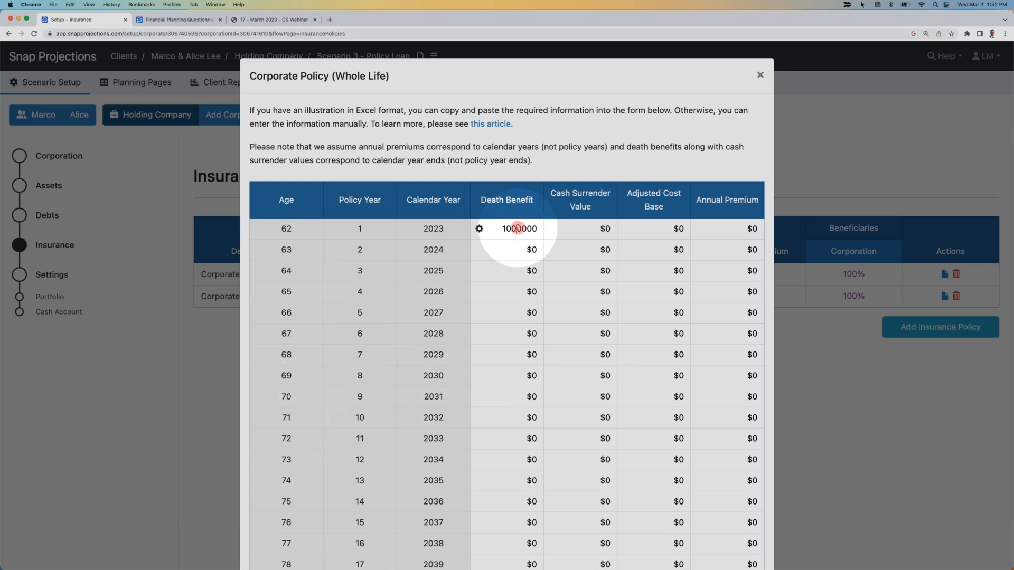
pyautogui.click(480, 228)
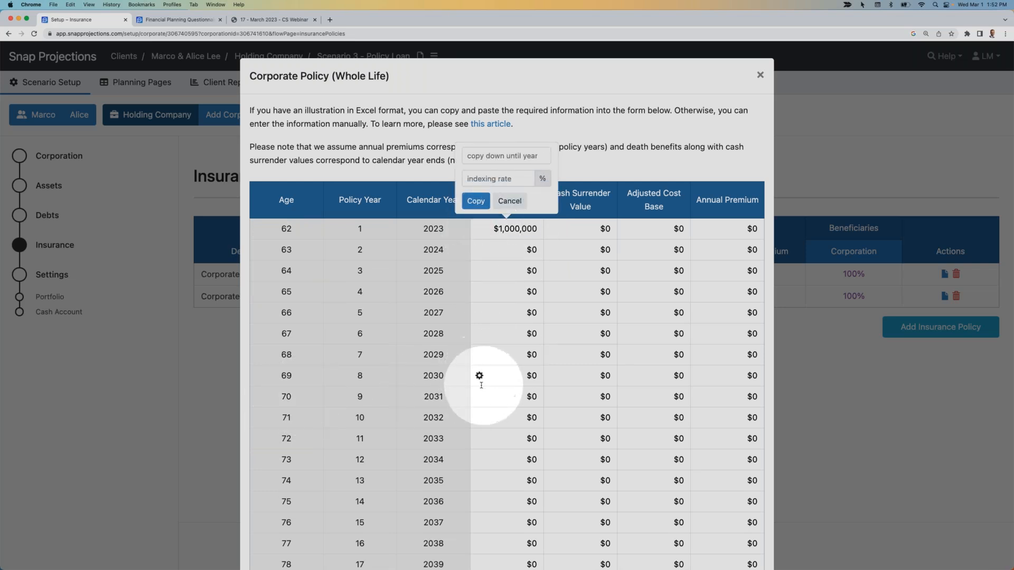
pyautogui.click(517, 154)
pyautogui.write('2031')
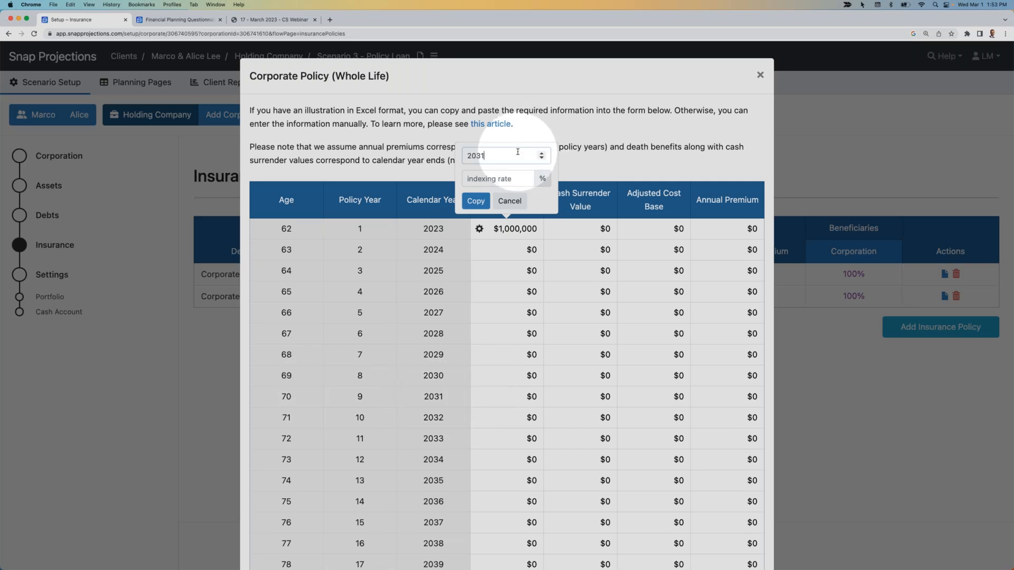
pyautogui.click(476, 201)
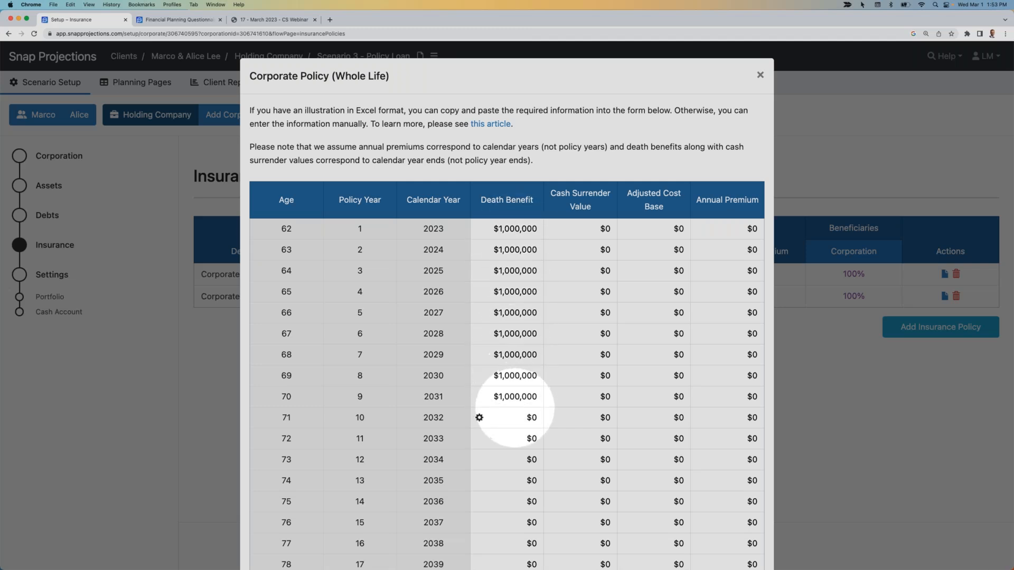
# Enter a $10,000 annual premium for 2023, copy it through 2031, and close the schedule.
pyautogui.click(741, 233)
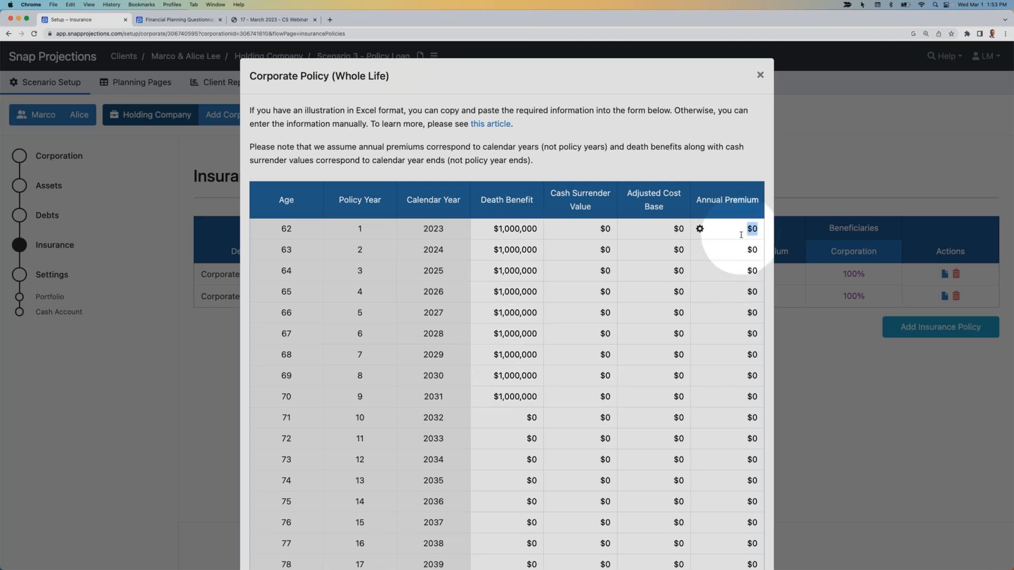
pyautogui.write('10')
pyautogui.click(700, 228)
pyautogui.click(698, 157)
pyautogui.write('2031')
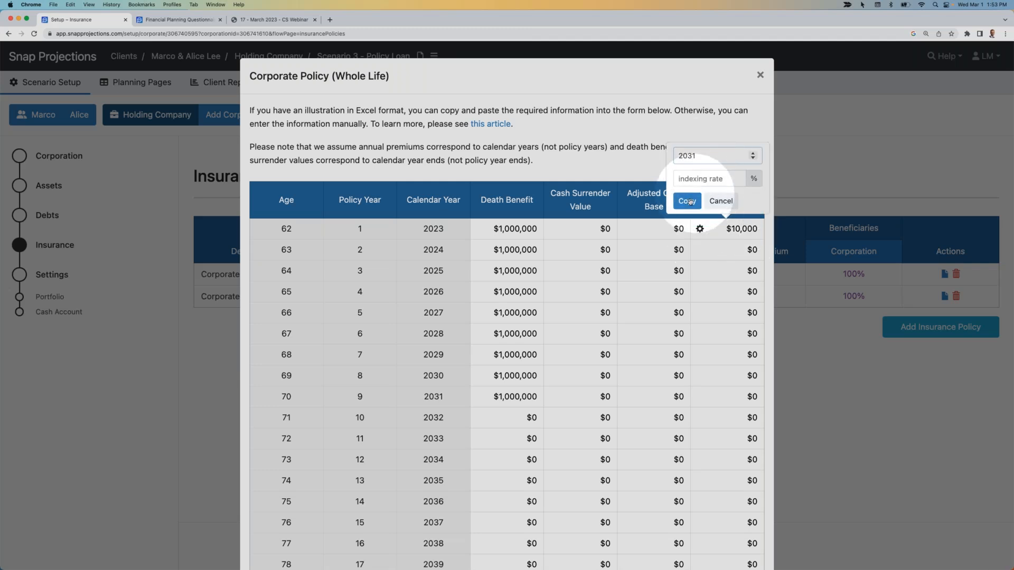
pyautogui.click(687, 201)
pyautogui.click(827, 399)
pyautogui.click(134, 83)
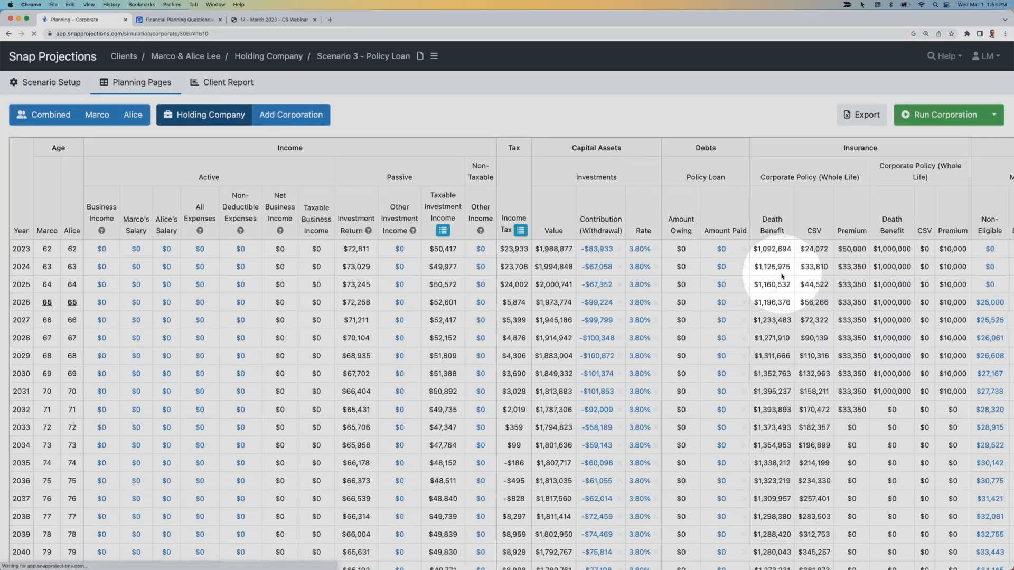
# Review the Holding Company Insurance columns for the new policy's values, then show the Combined projection.
pyautogui.hscroll(5, 868, 274)
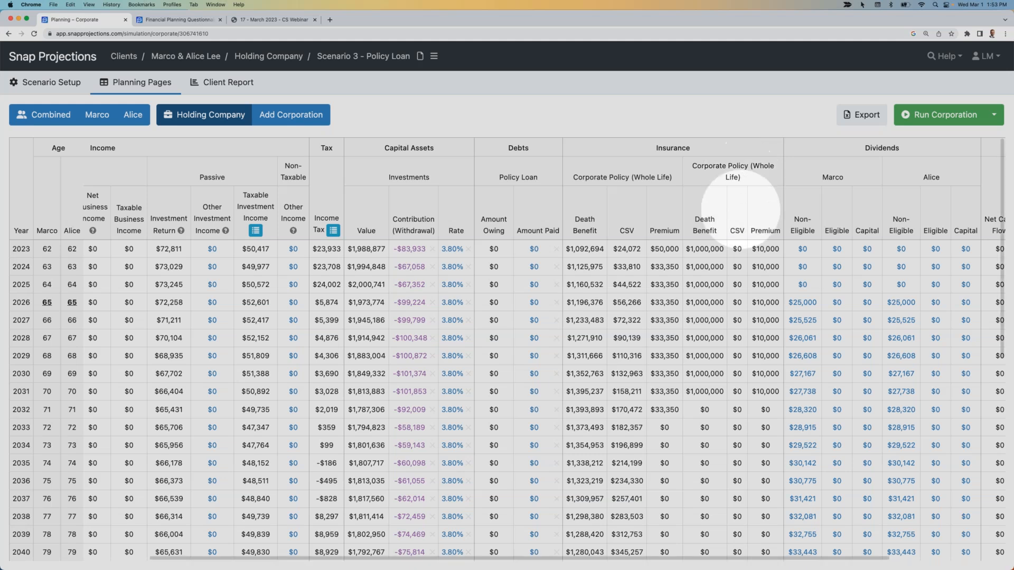
pyautogui.hscroll(3, 708, 256)
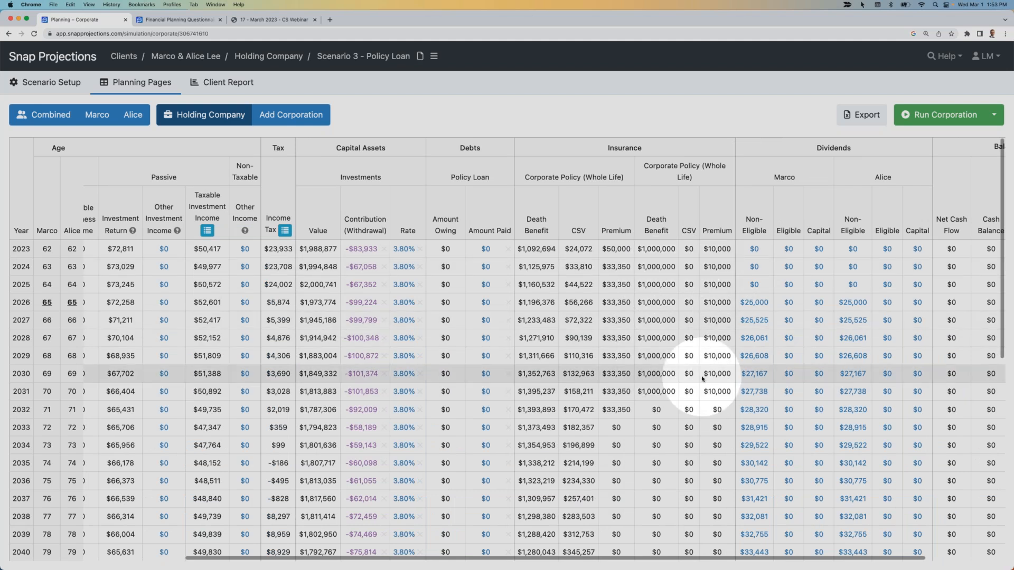
pyautogui.moveTo(702, 379)
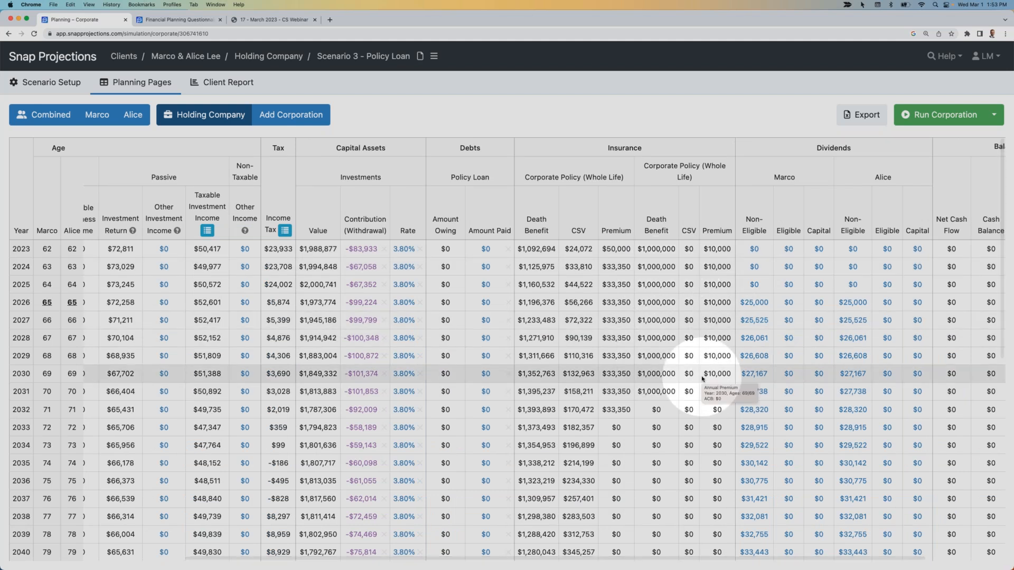
pyautogui.scroll(-1, 703, 379)
pyautogui.scroll(1, 704, 378)
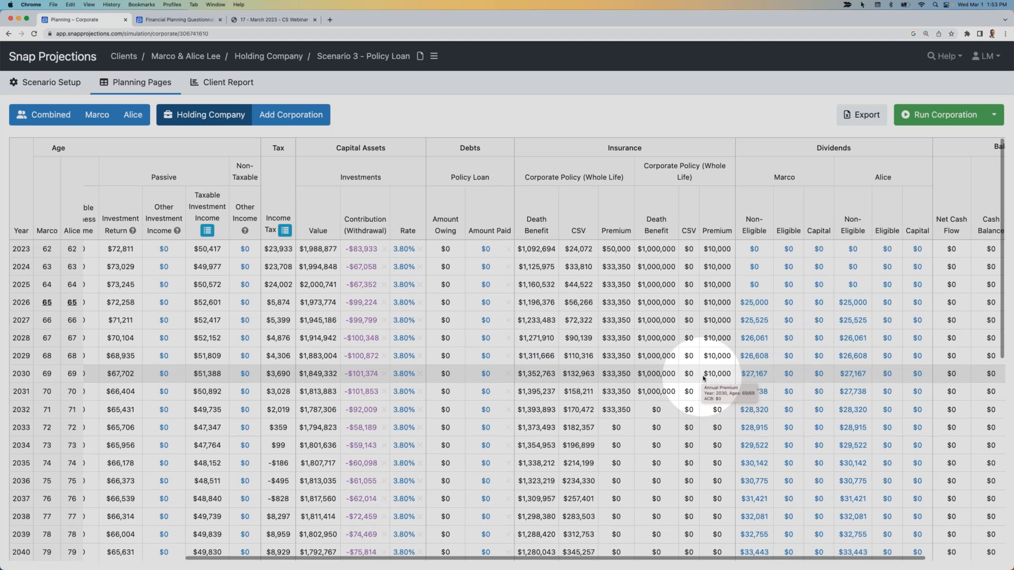
pyautogui.hscroll(2, 705, 378)
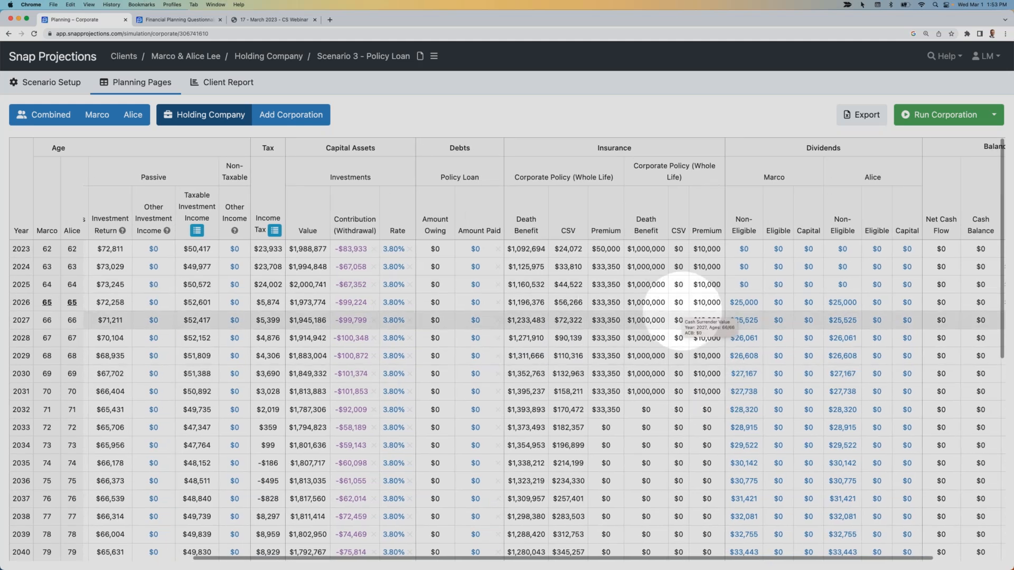
pyautogui.hscroll(3, 684, 320)
pyautogui.hscroll(1, 678, 314)
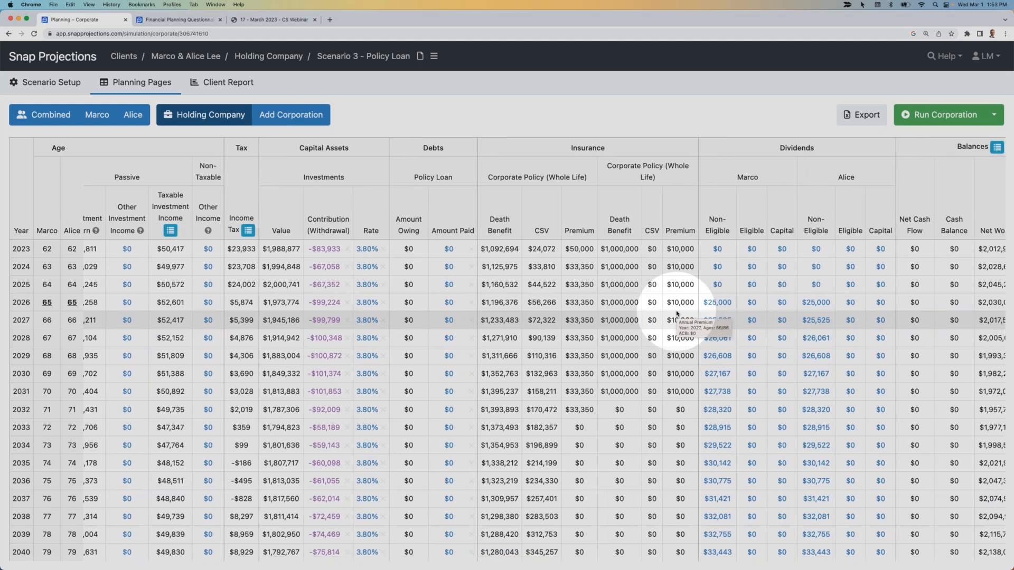
pyautogui.hscroll(5, 663, 333)
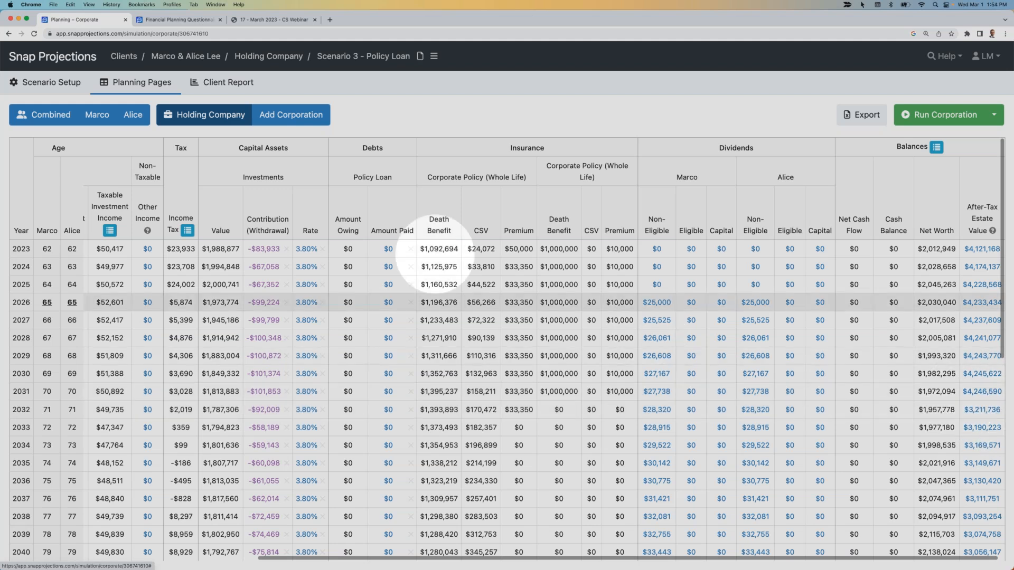
pyautogui.click(51, 115)
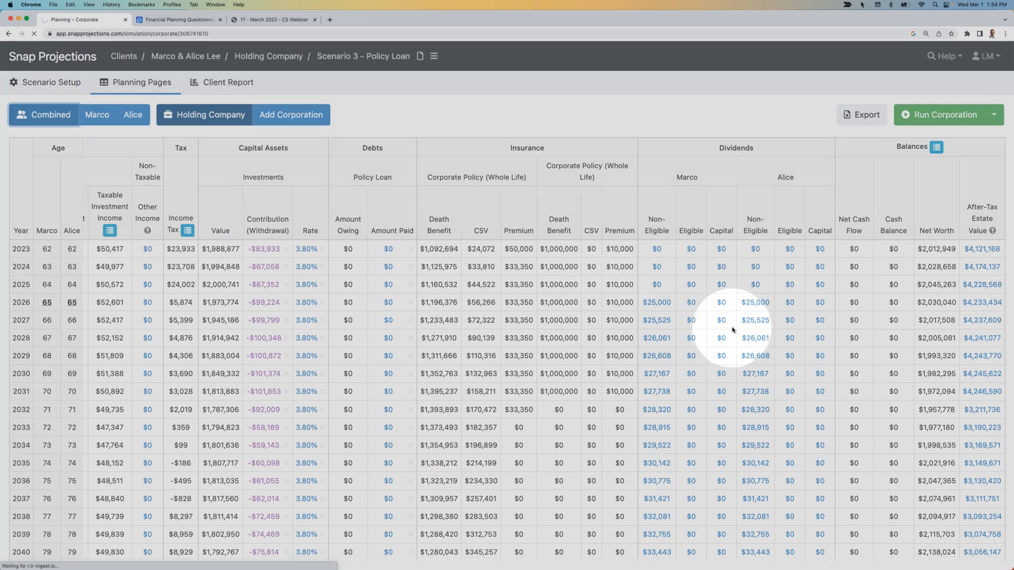
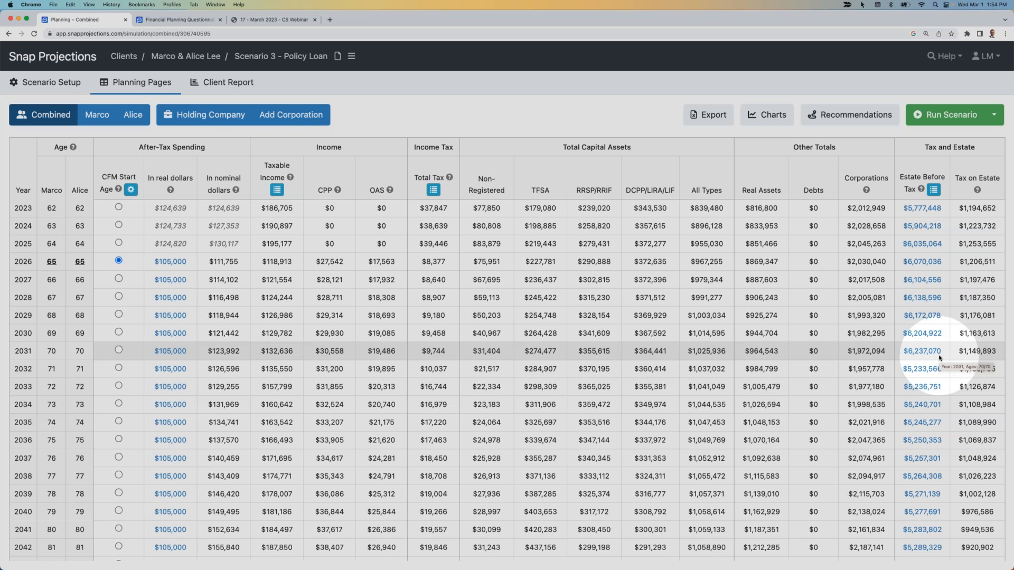
# Open the Help Center in a new tab, check the support message form, then return to Planning – Combined.
pyautogui.click(943, 55)
pyautogui.click(901, 79)
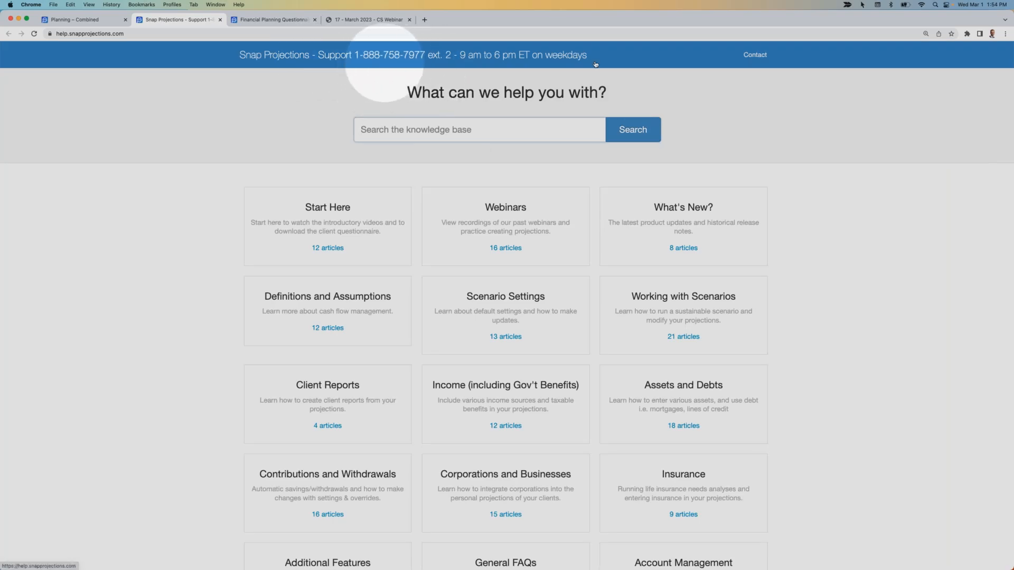
pyautogui.click(758, 56)
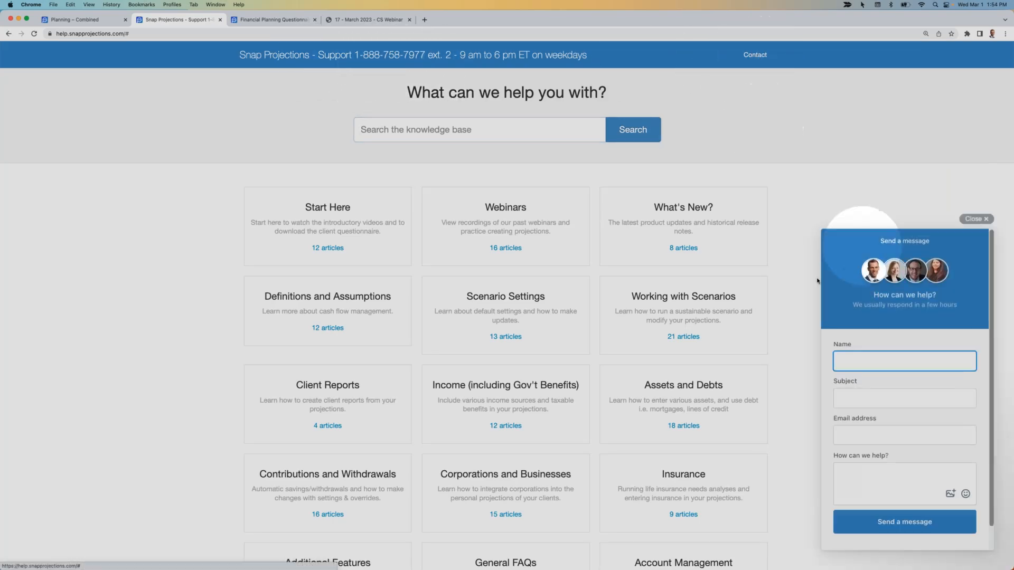
pyautogui.click(976, 219)
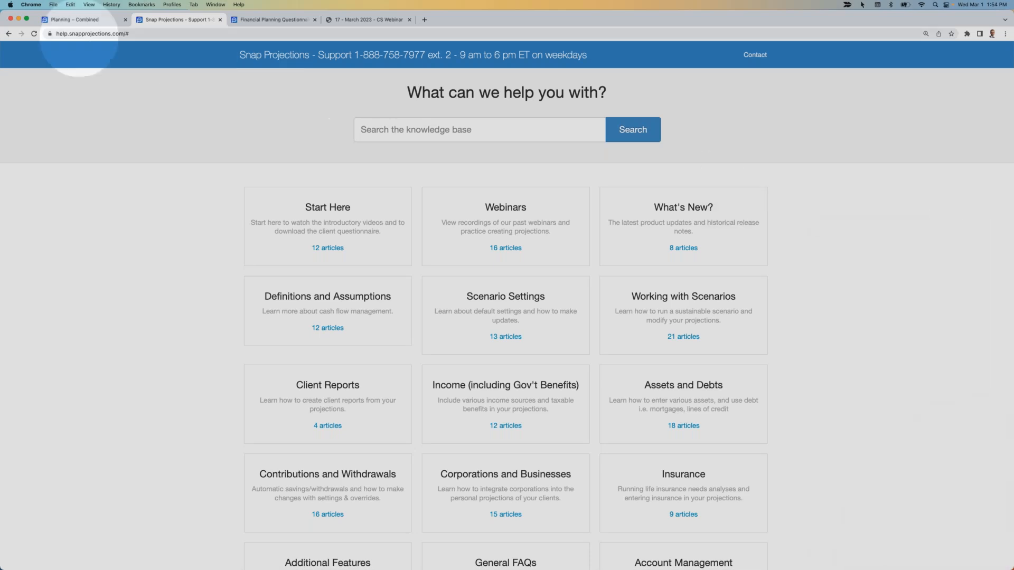
pyautogui.click(77, 20)
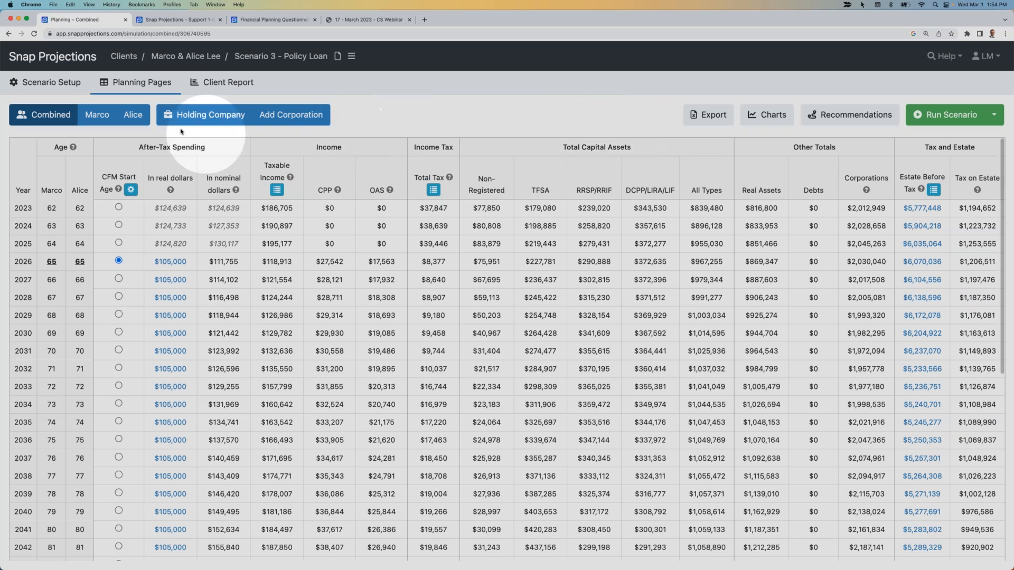
# Glance over the holding company table, the combined household table and the scenario charts.
pyautogui.click(191, 116)
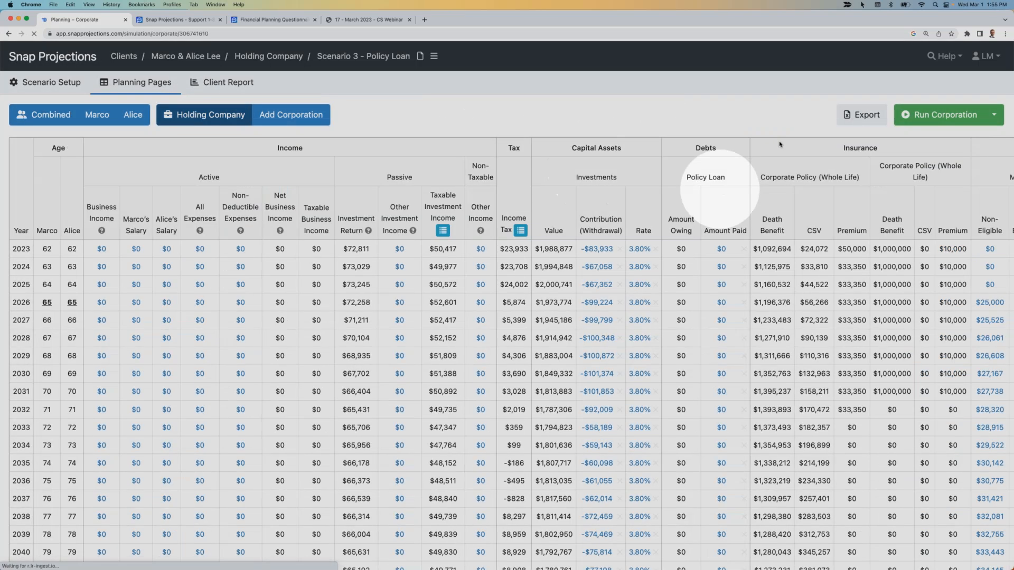
pyautogui.click(34, 113)
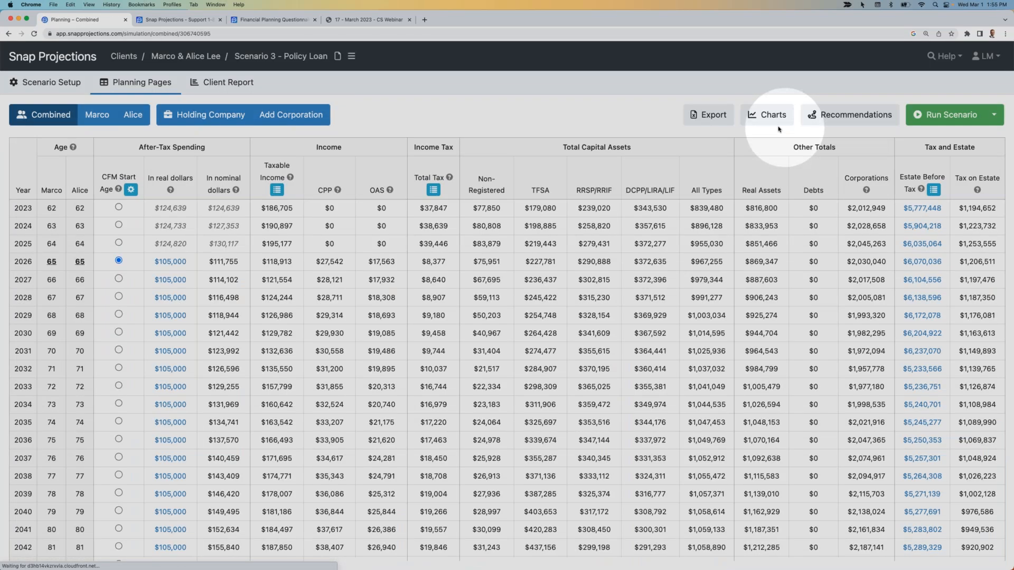
pyautogui.click(768, 116)
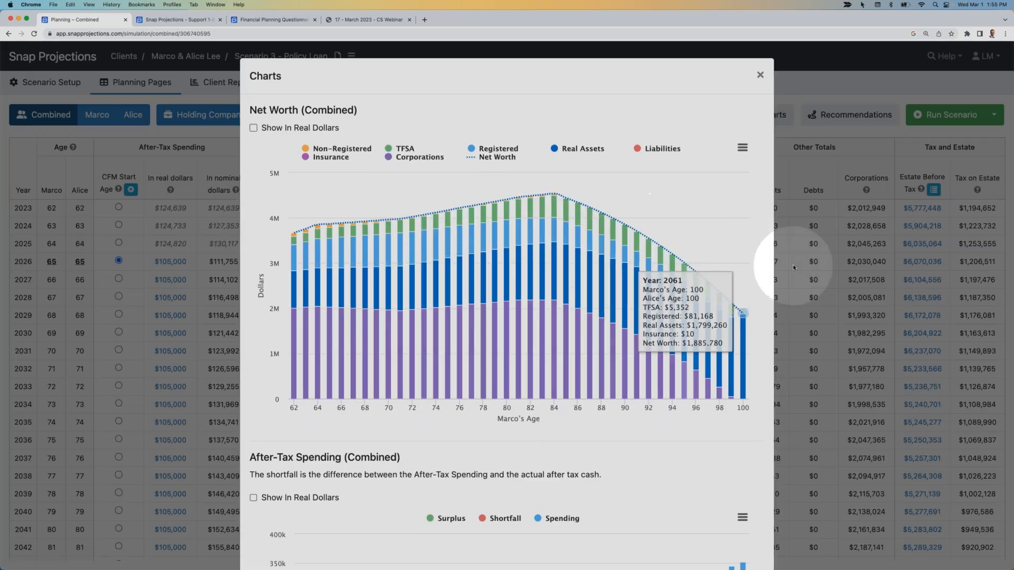
pyautogui.click(792, 265)
# Add a Whole Life insurance policy named 'Personal Policy' insuring Marco.
pyautogui.click(45, 82)
pyautogui.click(39, 217)
pyautogui.click(132, 221)
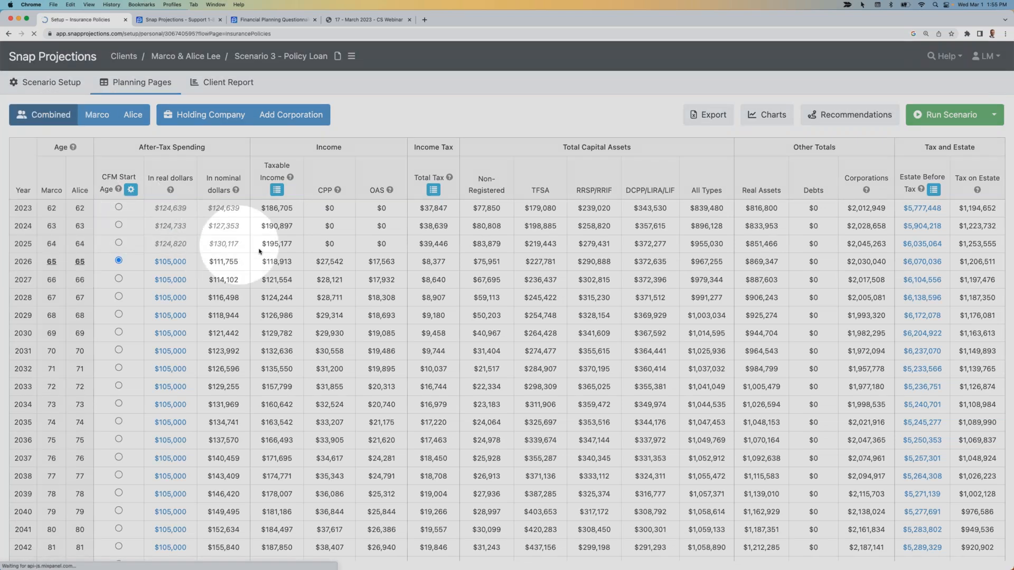
pyautogui.click(928, 285)
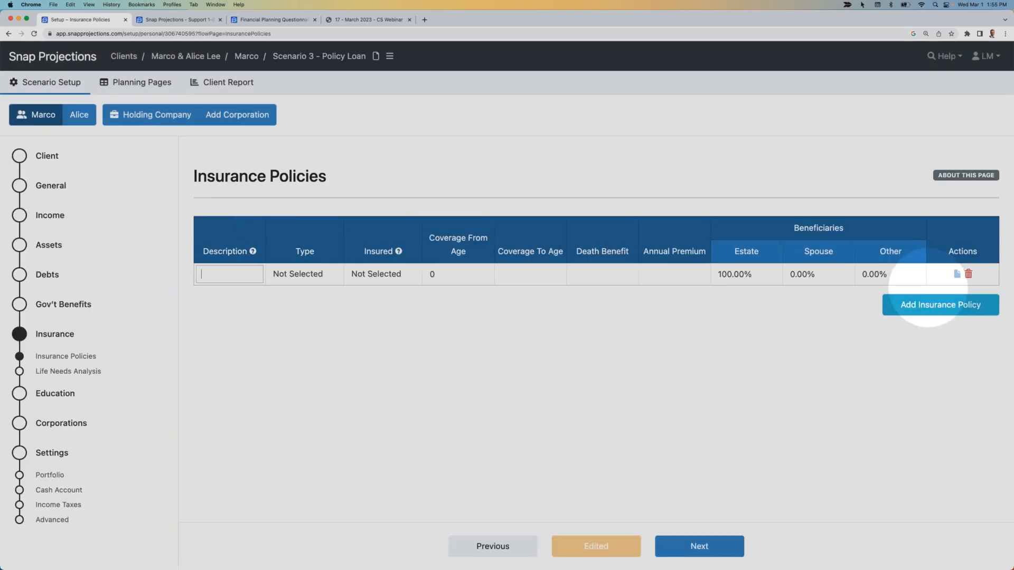
pyautogui.write('Personal Policy')
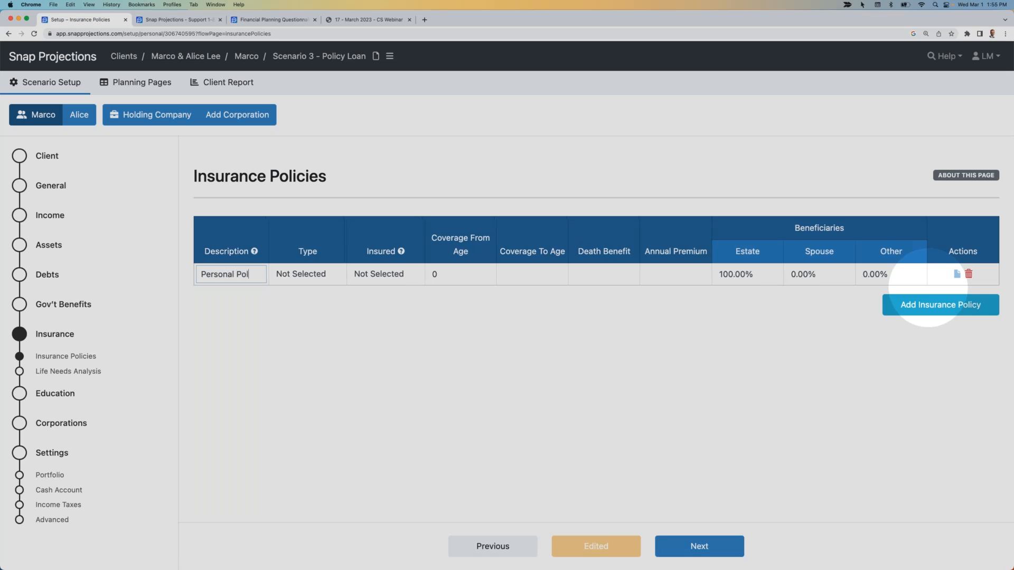
pyautogui.click(327, 282)
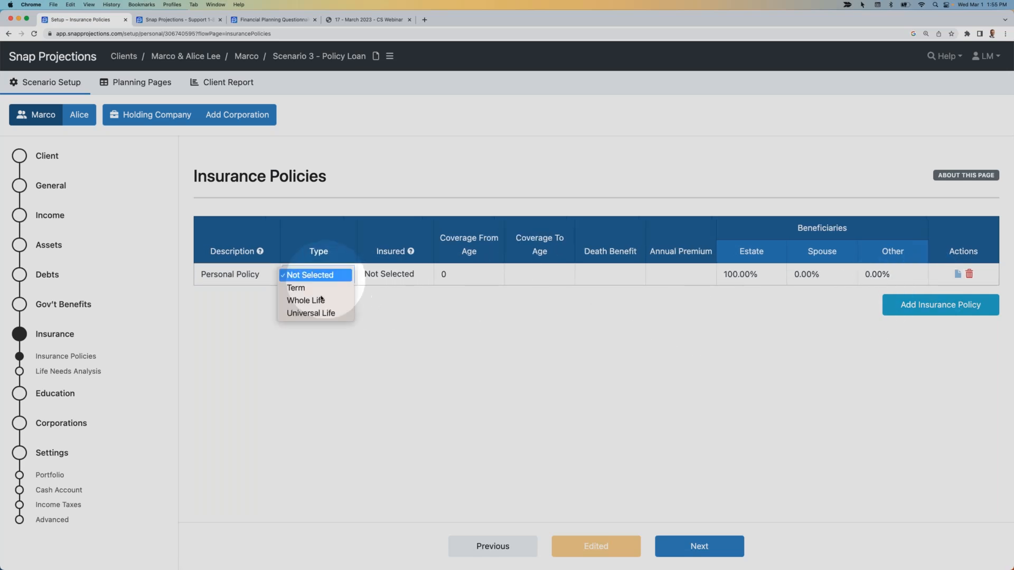
pyautogui.click(309, 296)
pyautogui.click(402, 273)
pyautogui.click(373, 288)
pyautogui.click(583, 275)
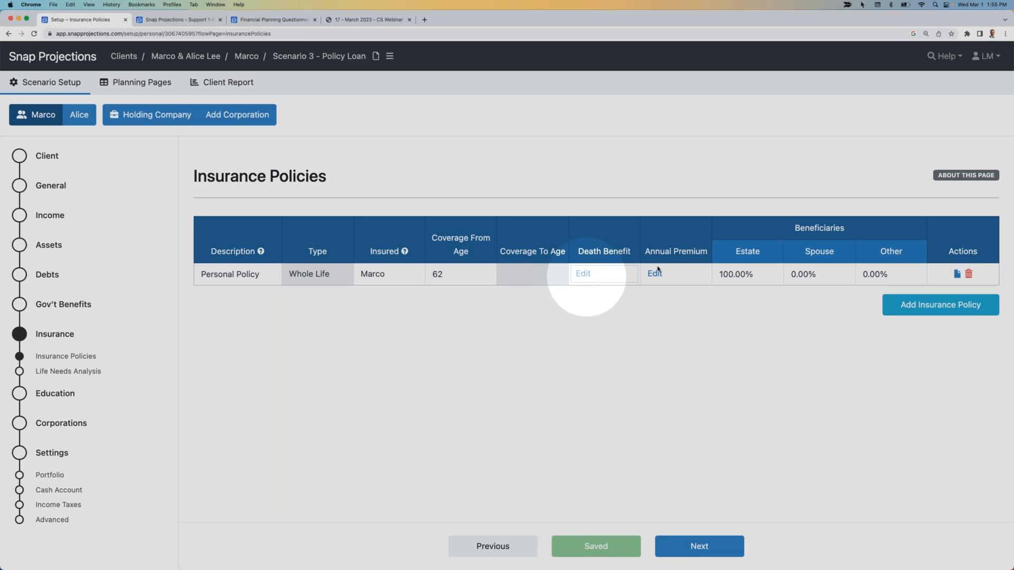
# Give every year a $100,000 death benefit and set $5,000 premiums through 2030.
pyautogui.click(544, 229)
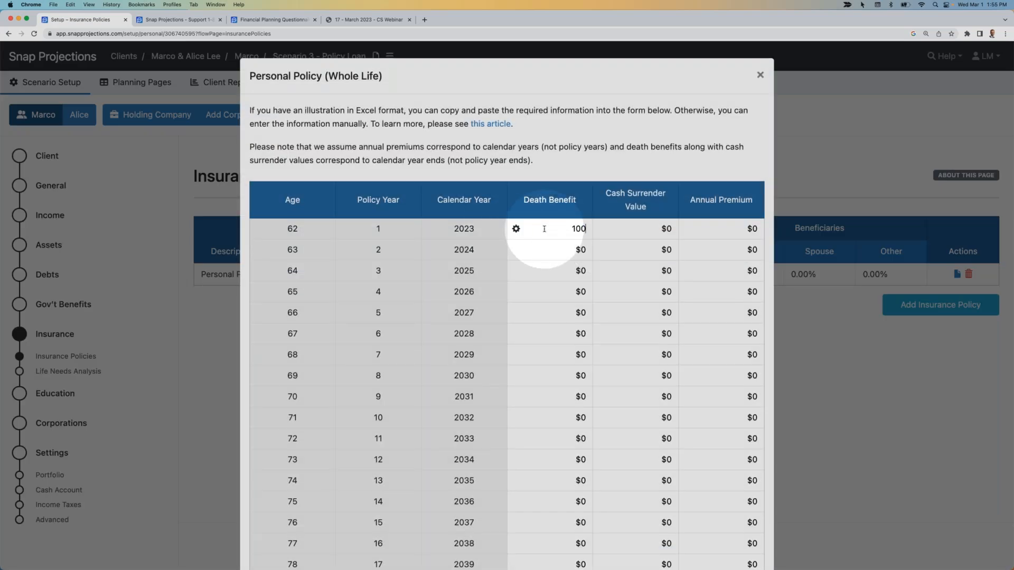
pyautogui.click(516, 229)
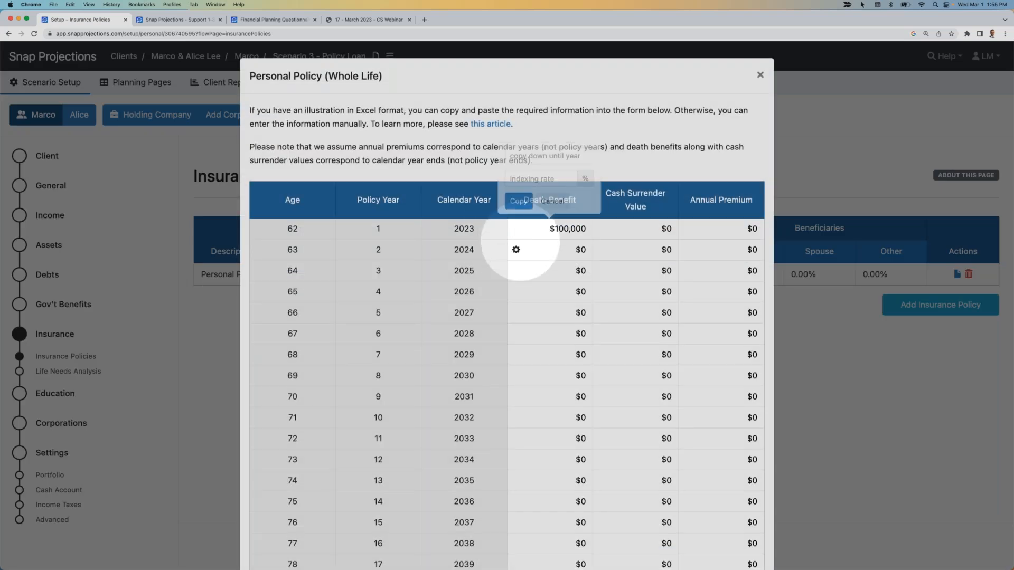
pyautogui.click(523, 202)
pyautogui.click(741, 228)
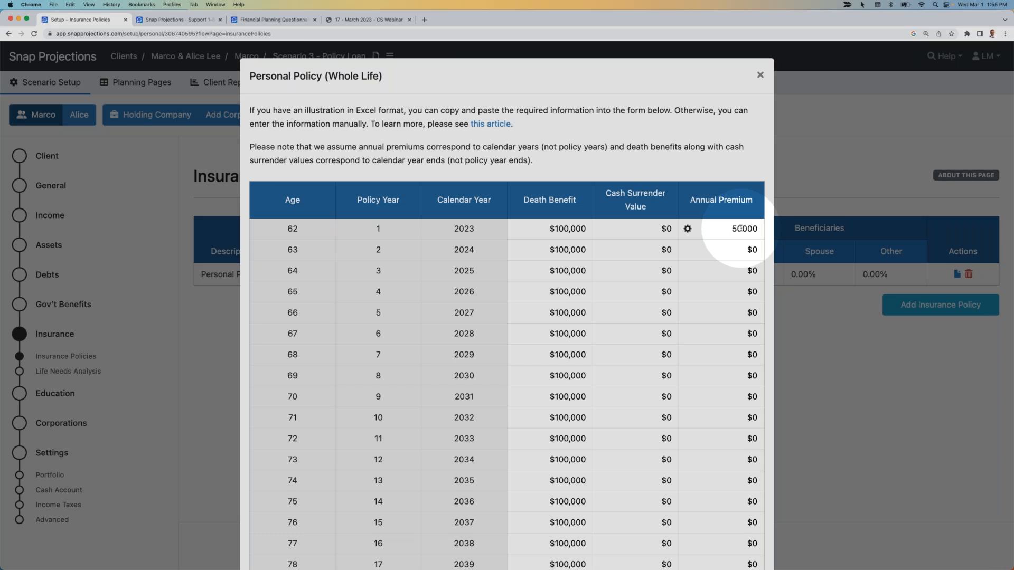
pyautogui.click(687, 228)
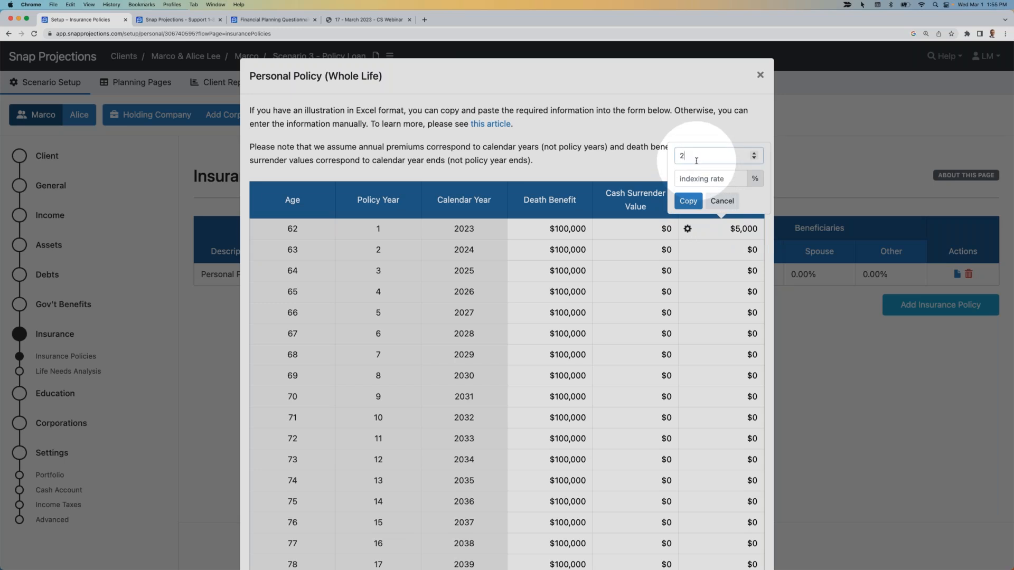
pyautogui.click(688, 200)
# Start cash surrender value at $35,000 growing 5% yearly, then close the policy schedule.
pyautogui.click(660, 229)
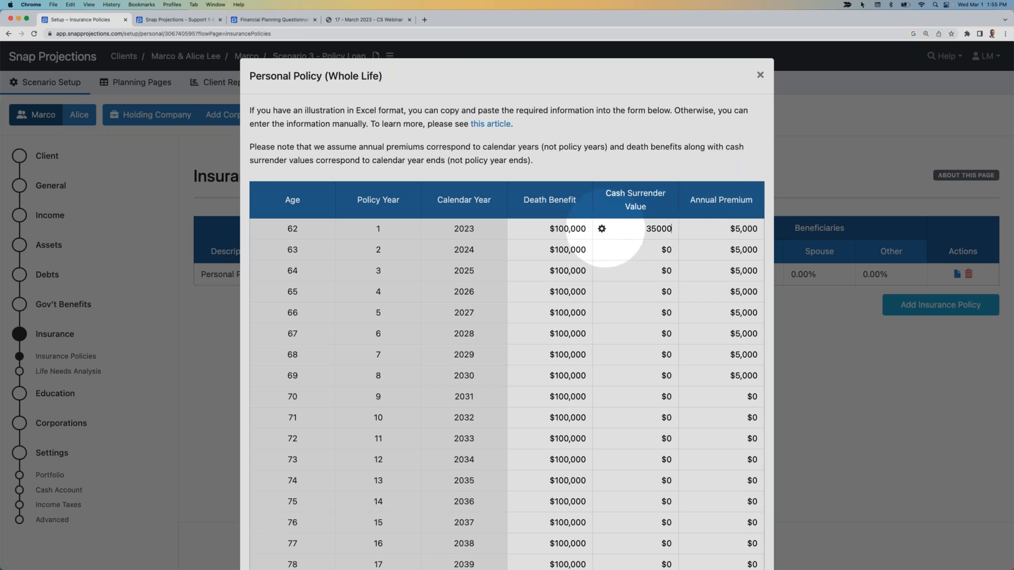
pyautogui.click(601, 229)
pyautogui.write('5')
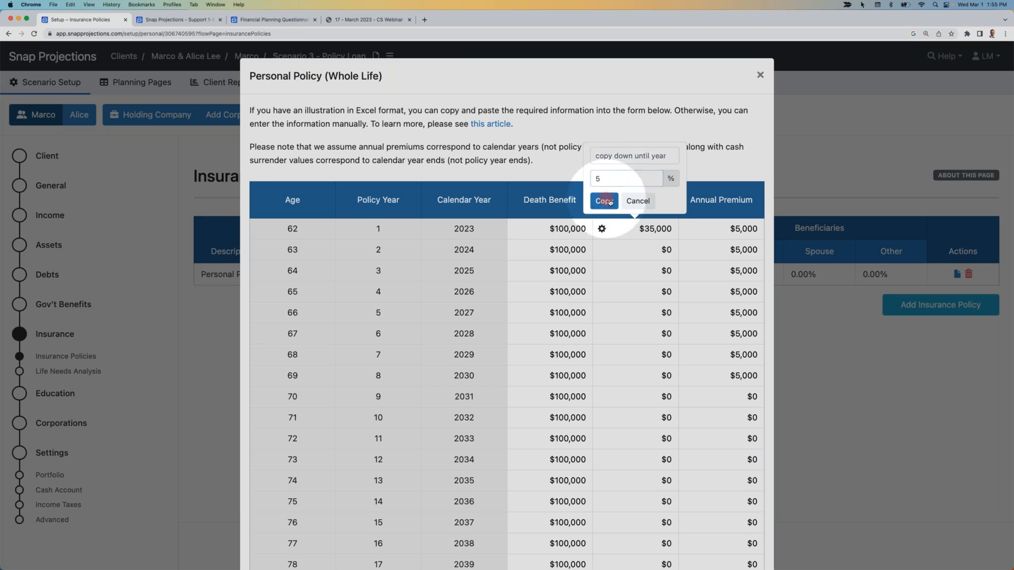
pyautogui.click(604, 201)
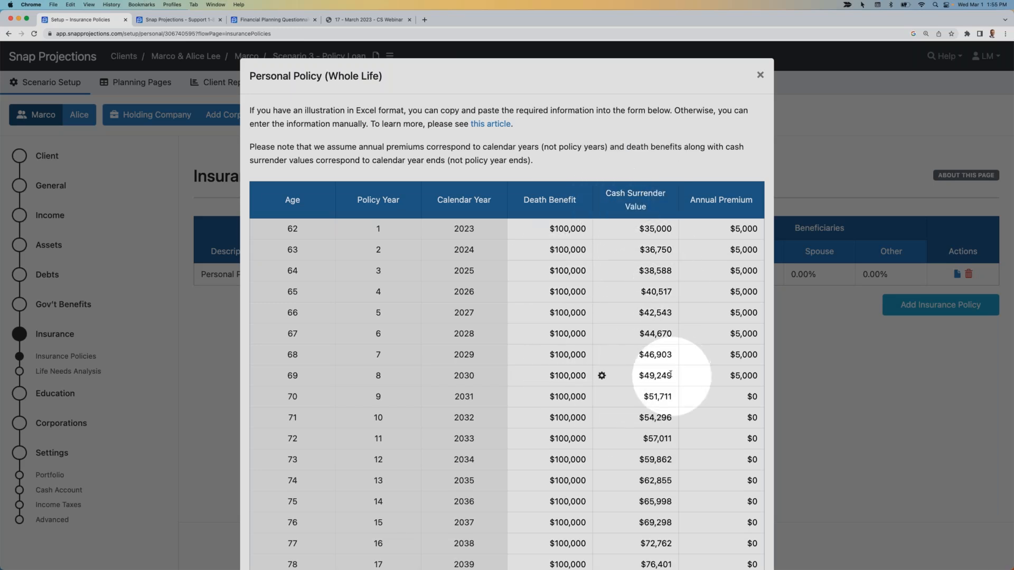
pyautogui.scroll(-10, 697, 264)
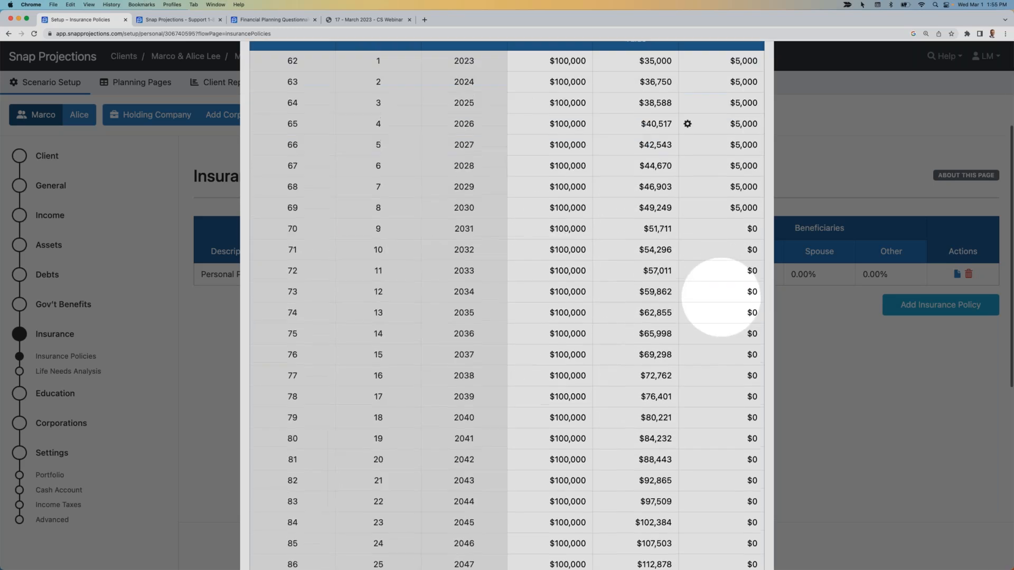
pyautogui.click(746, 533)
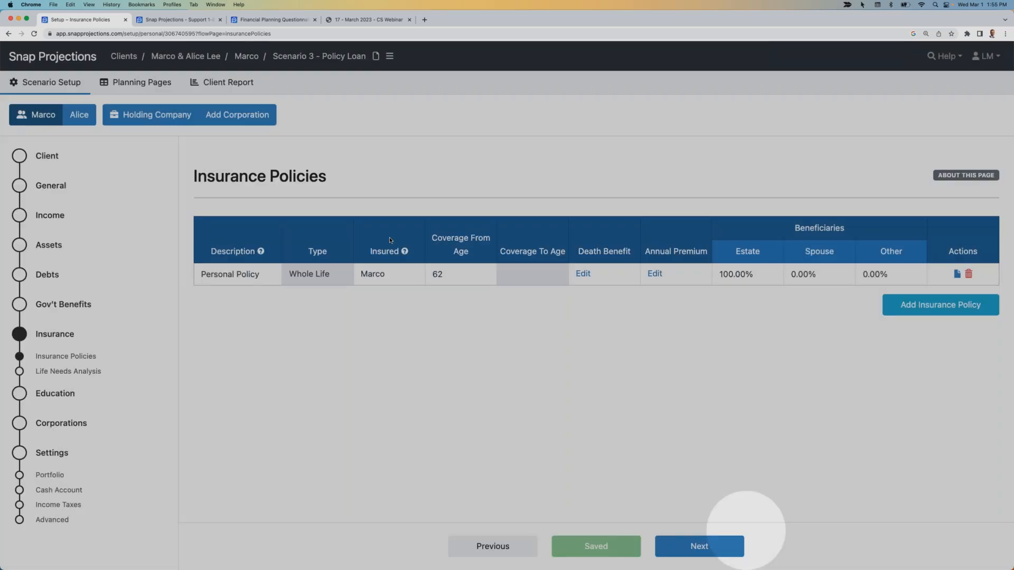
# Open Marco's Net Worth chart and hide every series except Insurance.
pyautogui.click(144, 84)
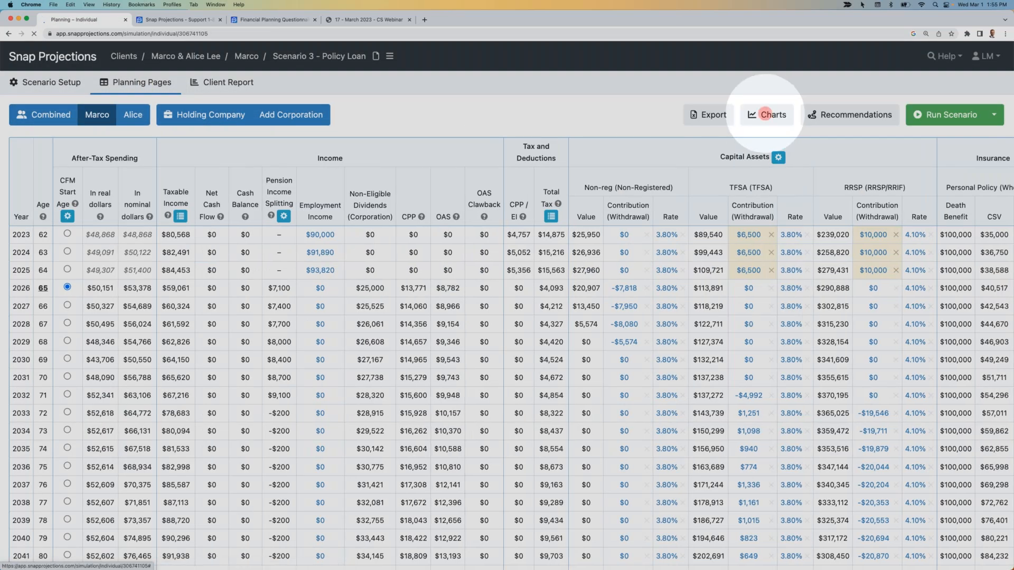
pyautogui.click(765, 115)
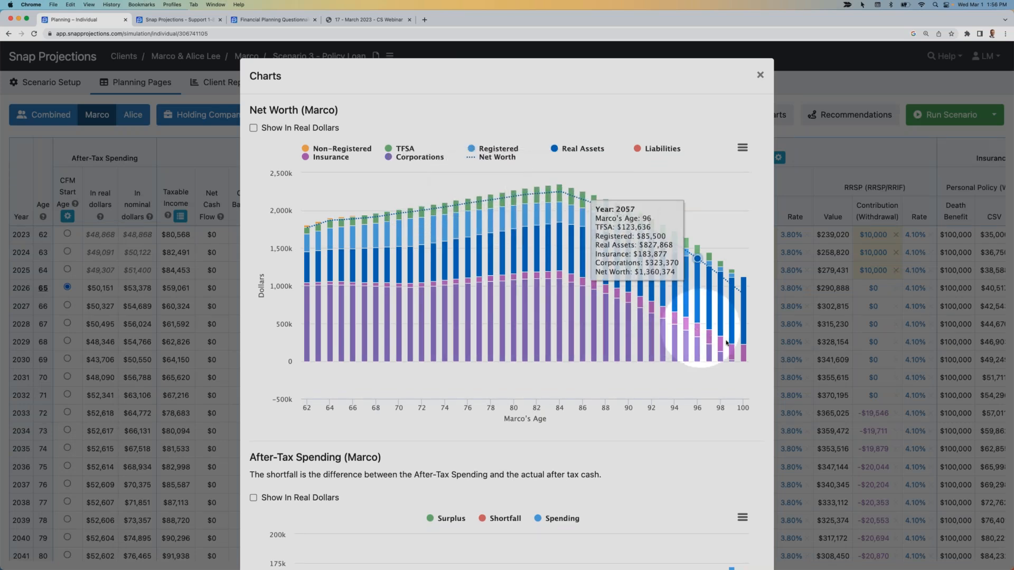
pyautogui.click(340, 149)
pyautogui.click(405, 149)
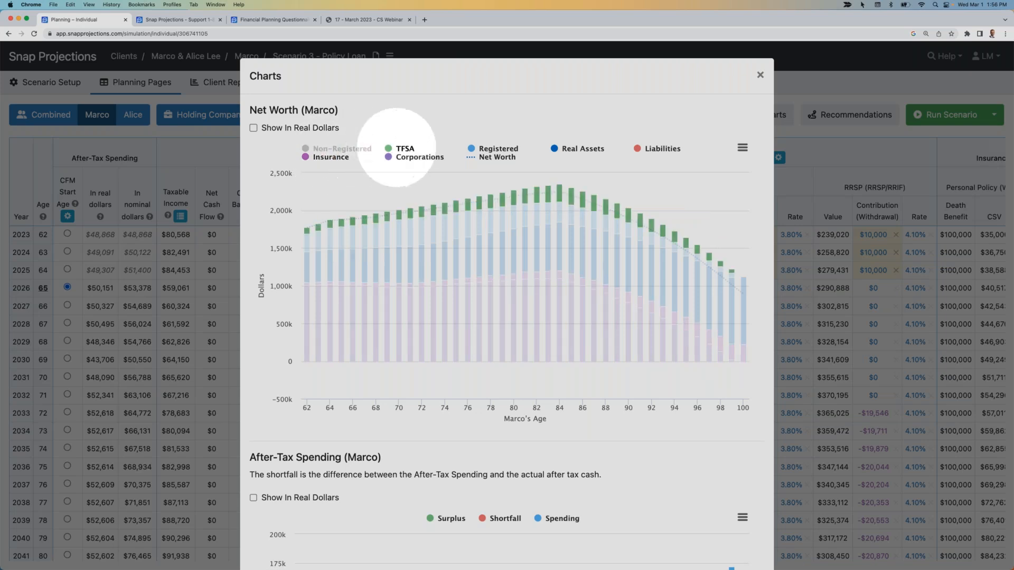
pyautogui.click(420, 157)
pyautogui.click(488, 148)
pyautogui.click(497, 157)
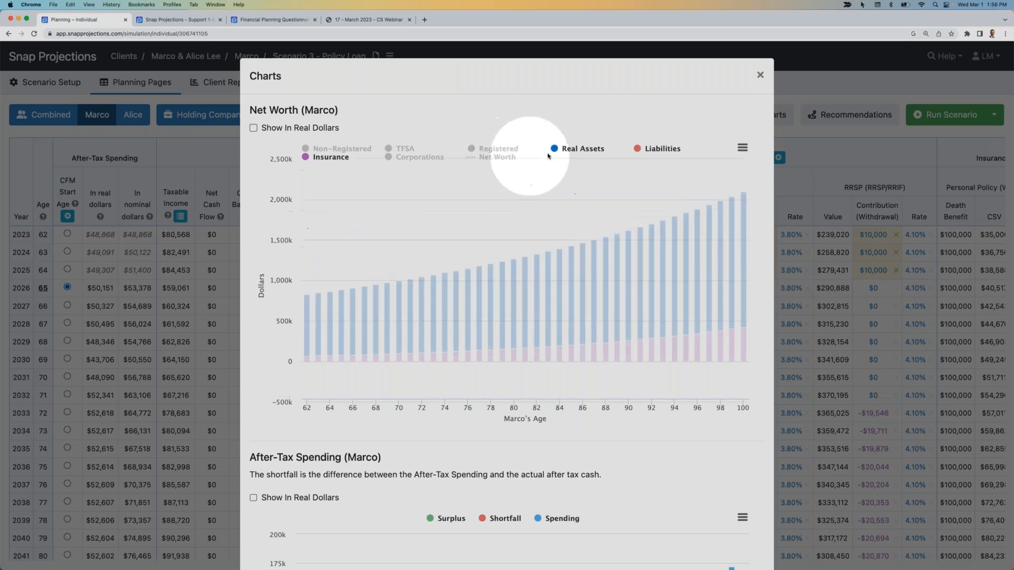
pyautogui.click(639, 148)
pyautogui.click(577, 149)
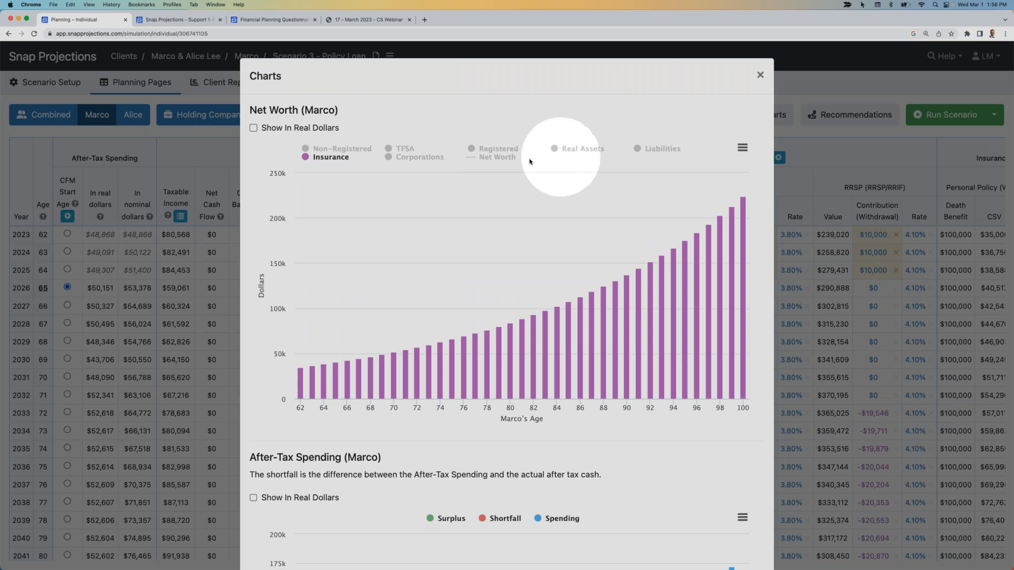
# Turn all the chart series back on, close Charts, and open the Client Report editor.
pyautogui.click(342, 150)
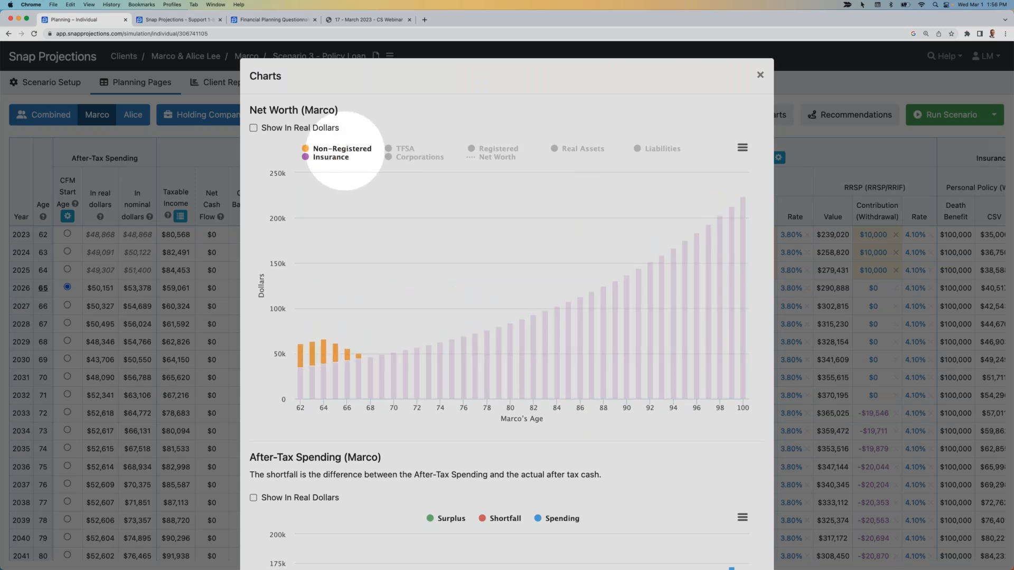
pyautogui.click(486, 150)
pyautogui.click(405, 149)
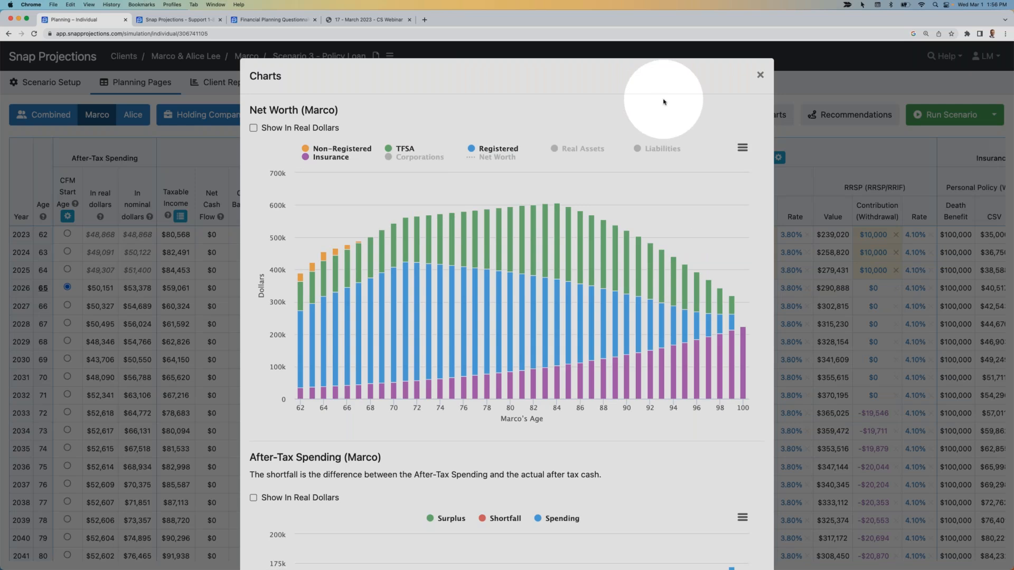
pyautogui.click(576, 149)
pyautogui.click(651, 150)
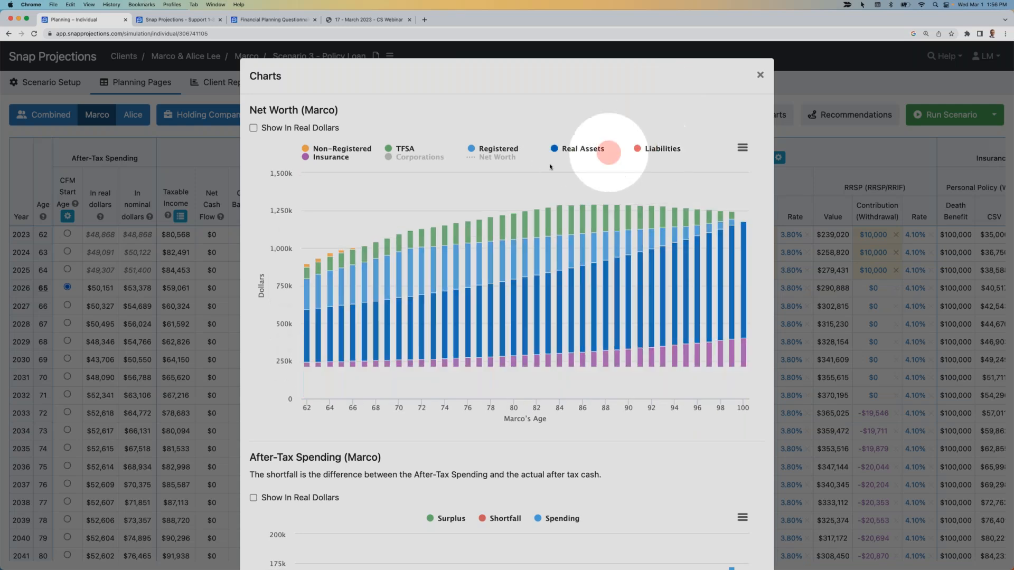
pyautogui.click(494, 157)
pyautogui.click(429, 157)
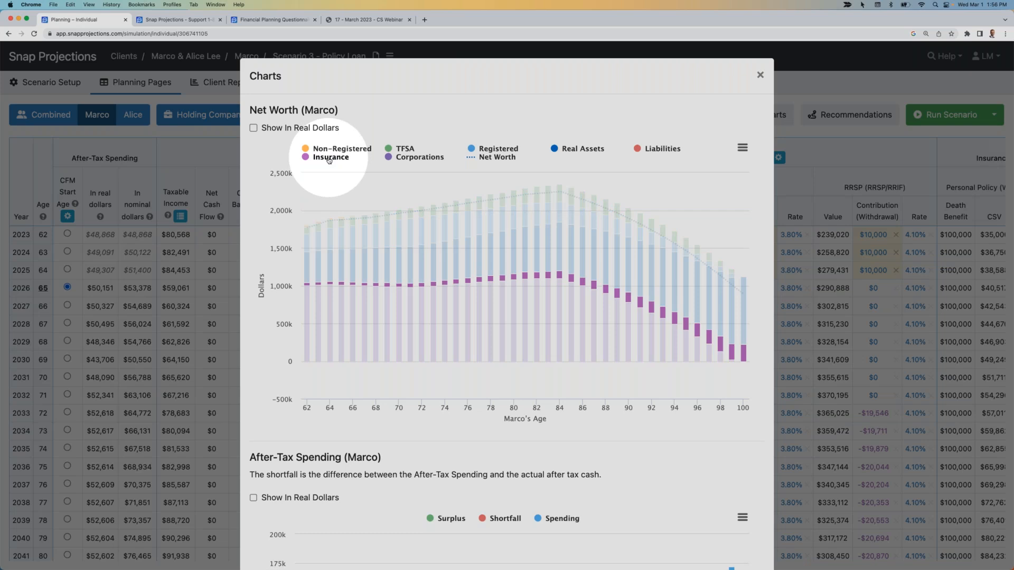
pyautogui.click(760, 74)
pyautogui.click(232, 85)
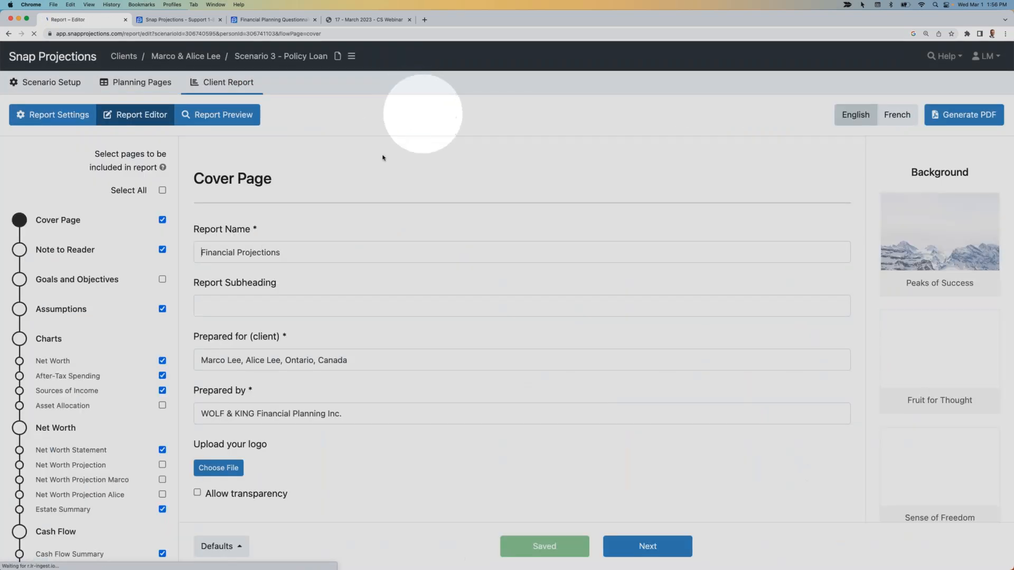
# Review the Net Worth Projection report page, then go back to Marco's planning table.
pyautogui.click(75, 466)
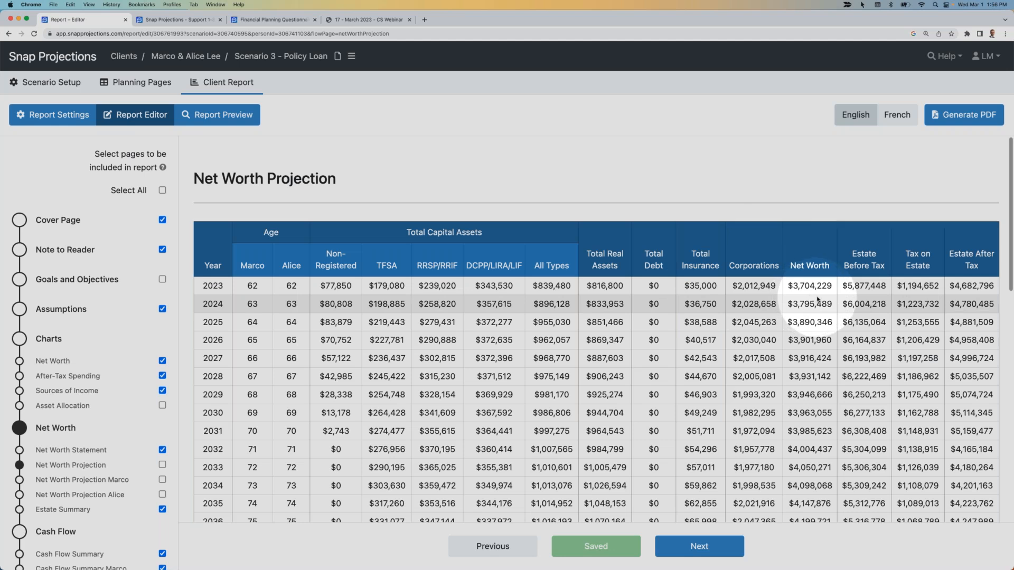
pyautogui.click(147, 87)
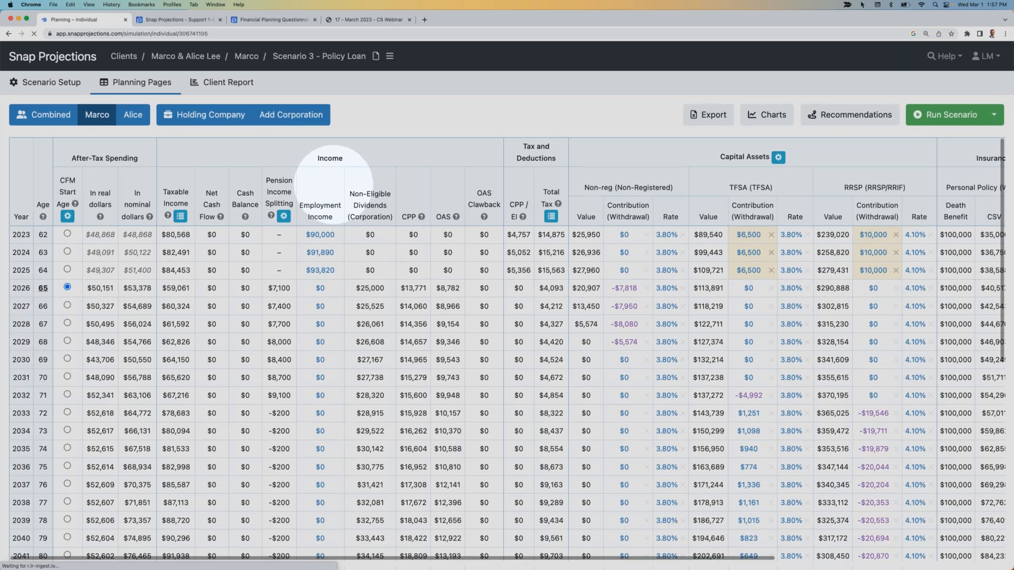
# Show the Combined table, then load the Snap Projections website in a new tab via 'snap'.
pyautogui.click(51, 115)
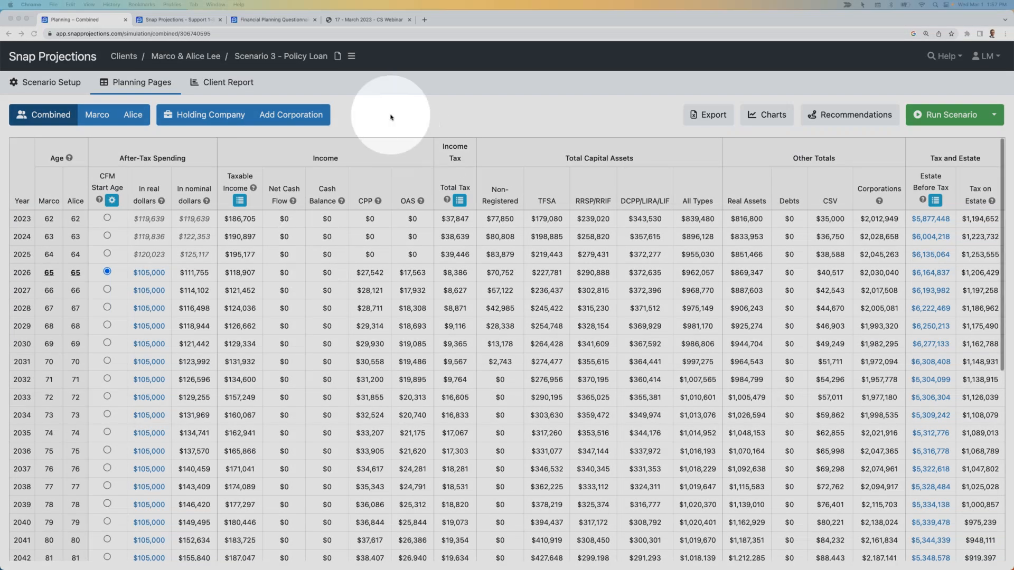
pyautogui.click(389, 114)
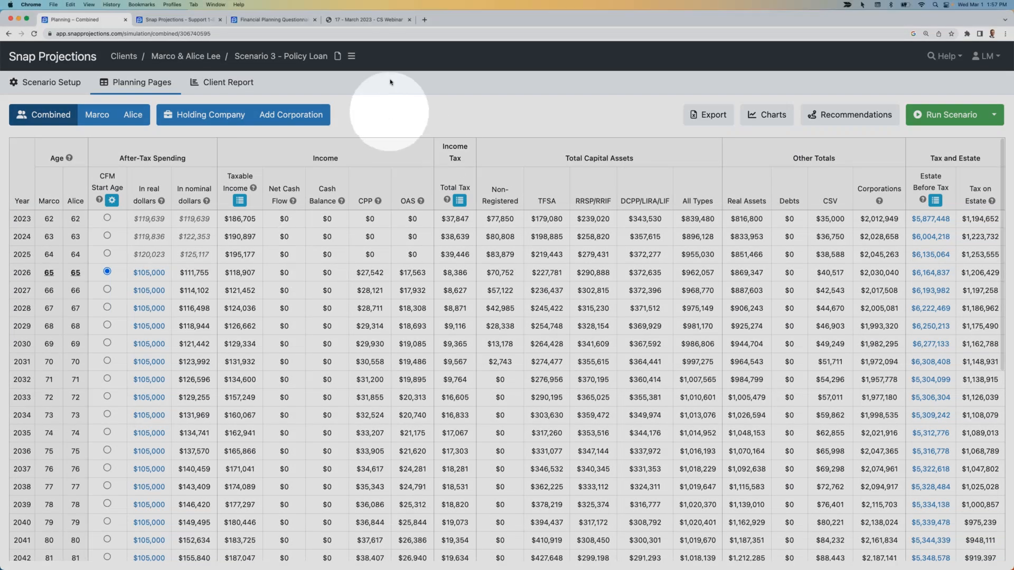
pyautogui.click(424, 21)
pyautogui.write('snap')
pyautogui.press('Return')
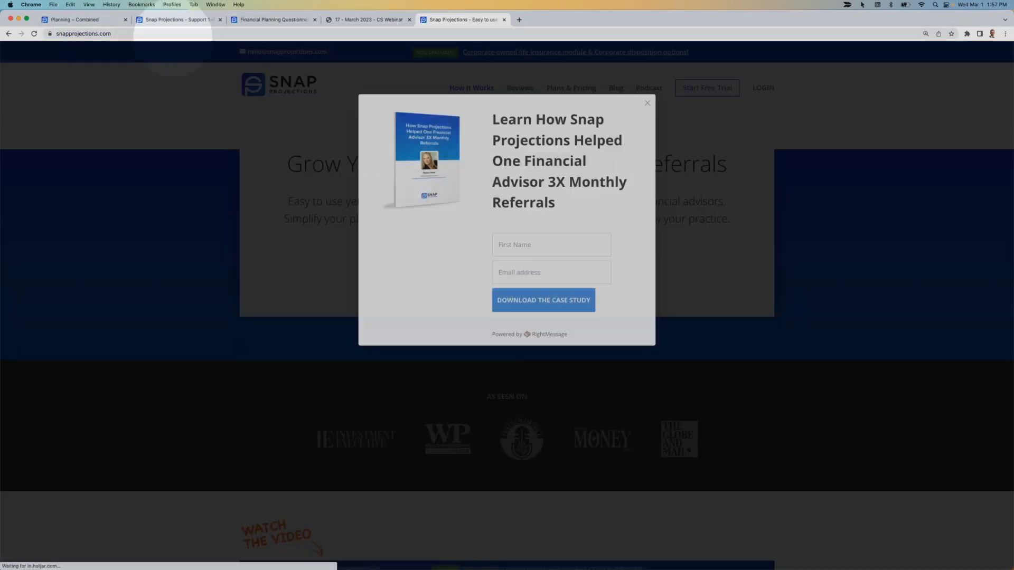
# Dismiss the case-study popup, view Plans & Pricing, then return to the combined table and help knowledge base.
pyautogui.click(647, 103)
pyautogui.click(574, 92)
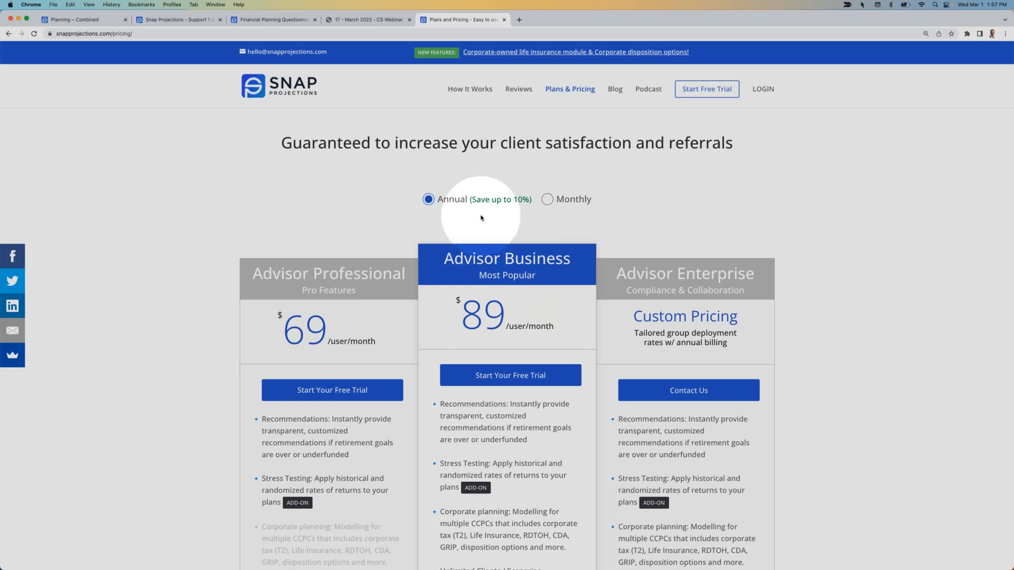
pyautogui.click(102, 24)
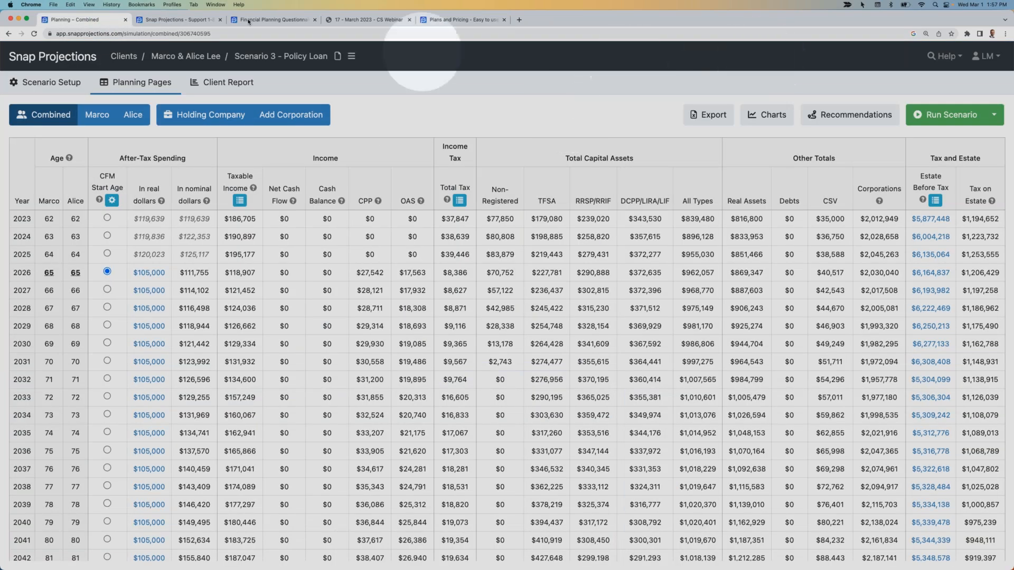
pyautogui.click(179, 19)
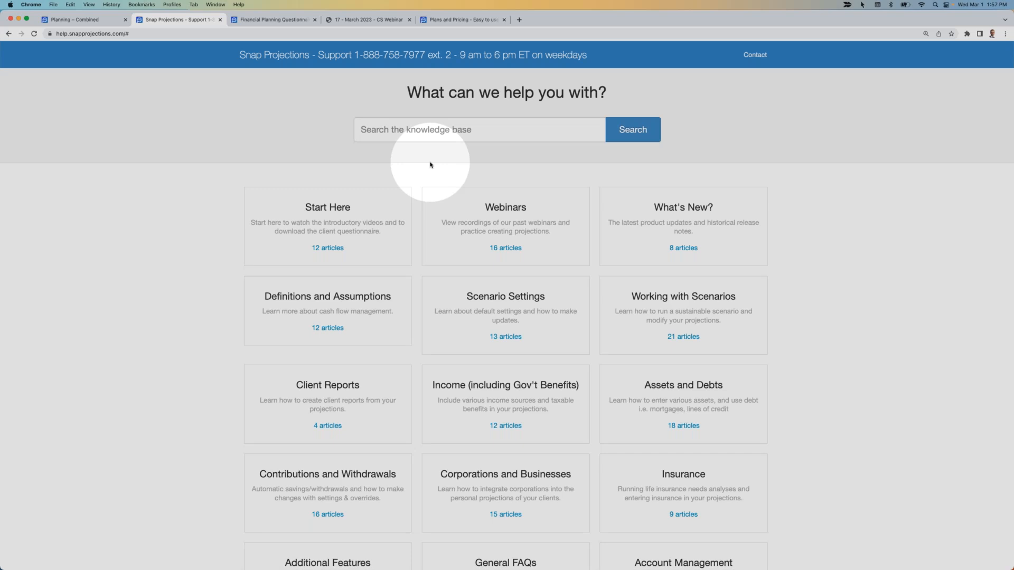
pyautogui.click(505, 220)
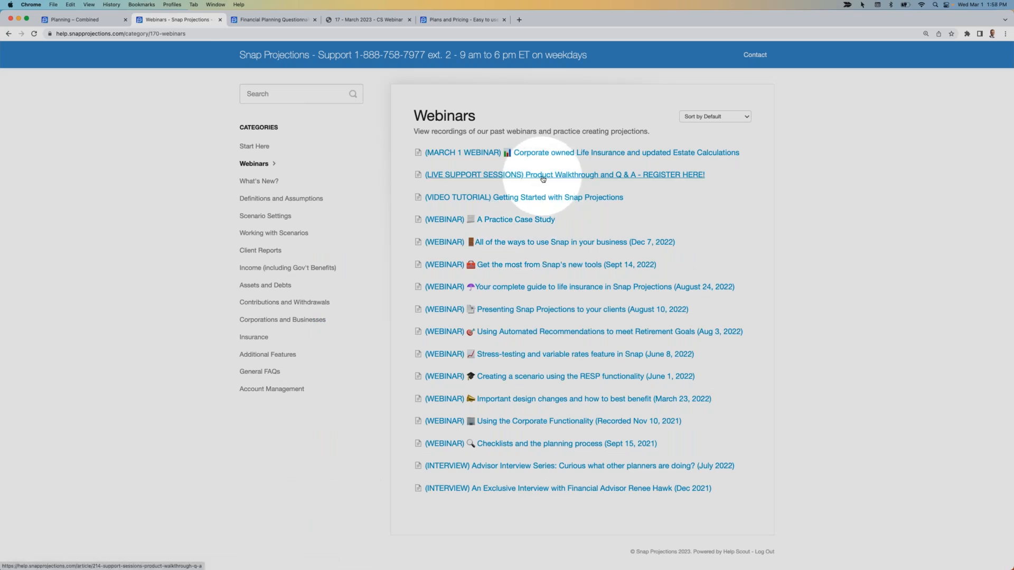
pyautogui.click(610, 176)
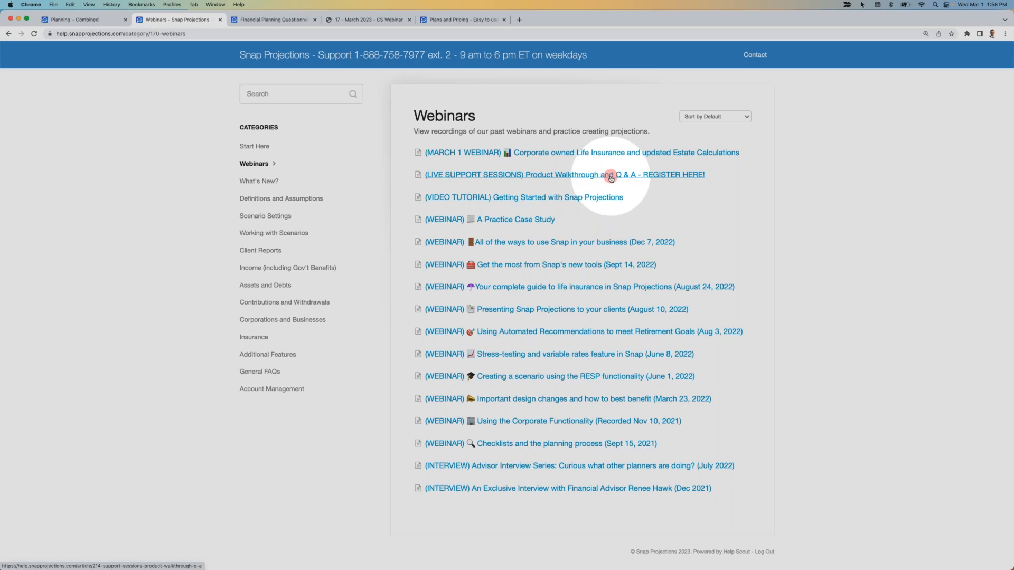
pyautogui.scroll(-3, 544, 383)
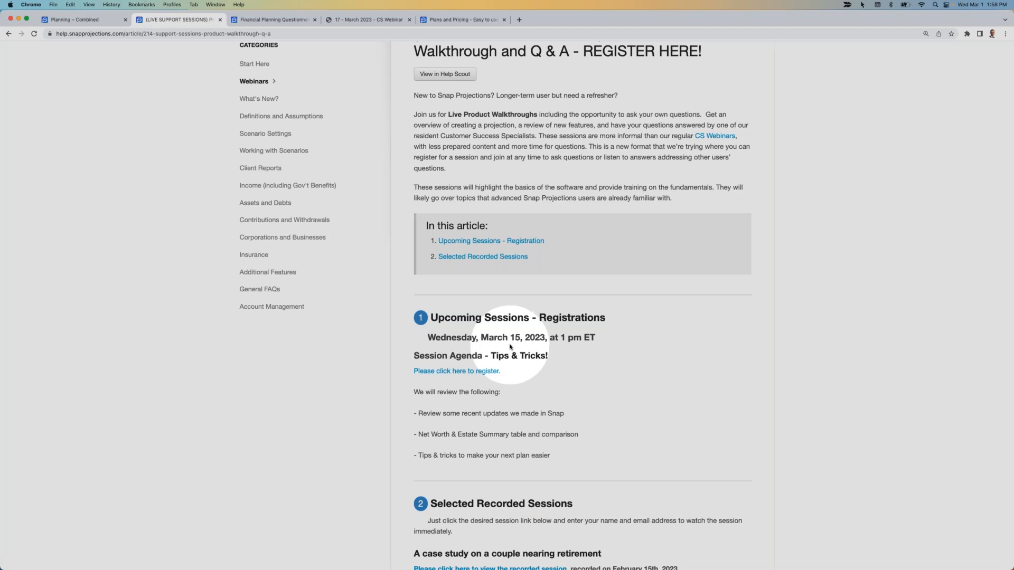
pyautogui.scroll(-8, 520, 418)
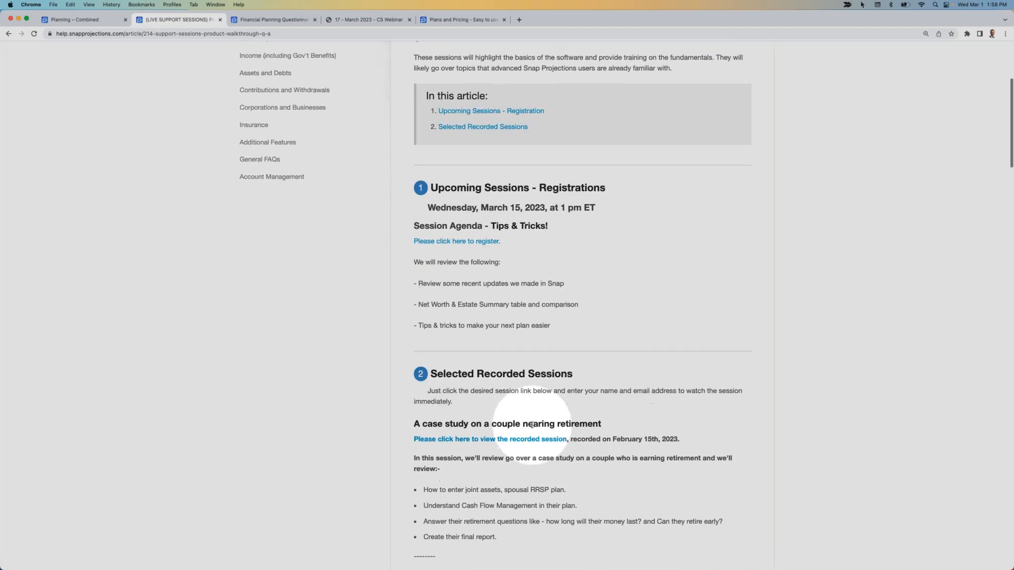
pyautogui.scroll(-6, 532, 428)
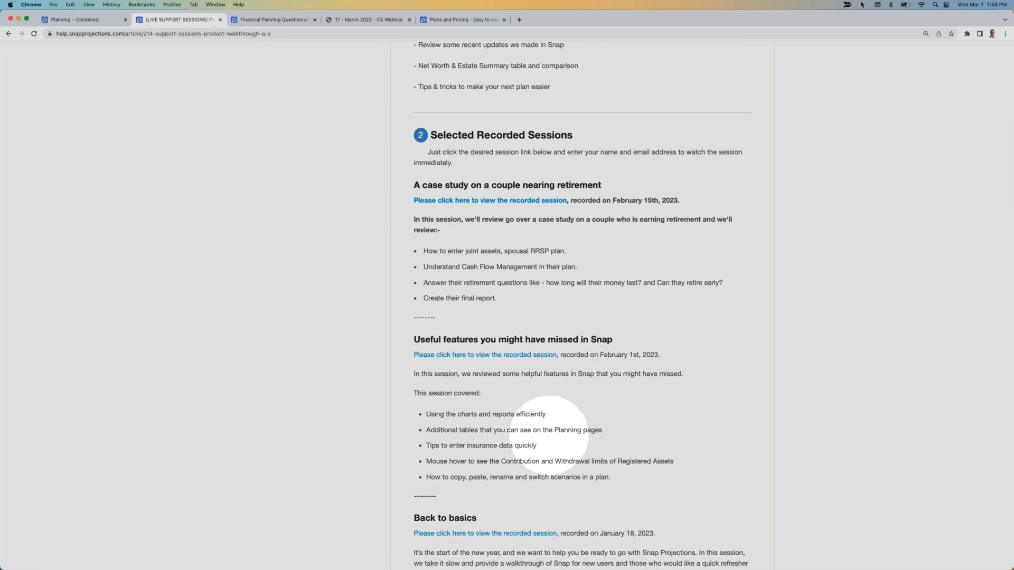
pyautogui.scroll(11, 542, 439)
pyautogui.scroll(6, 549, 434)
pyautogui.click(254, 163)
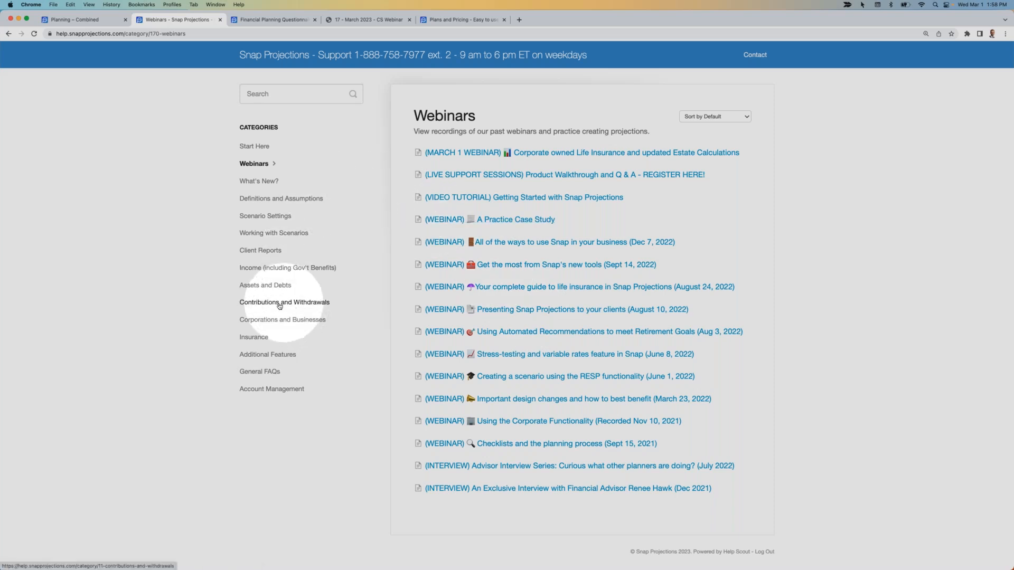
pyautogui.click(279, 320)
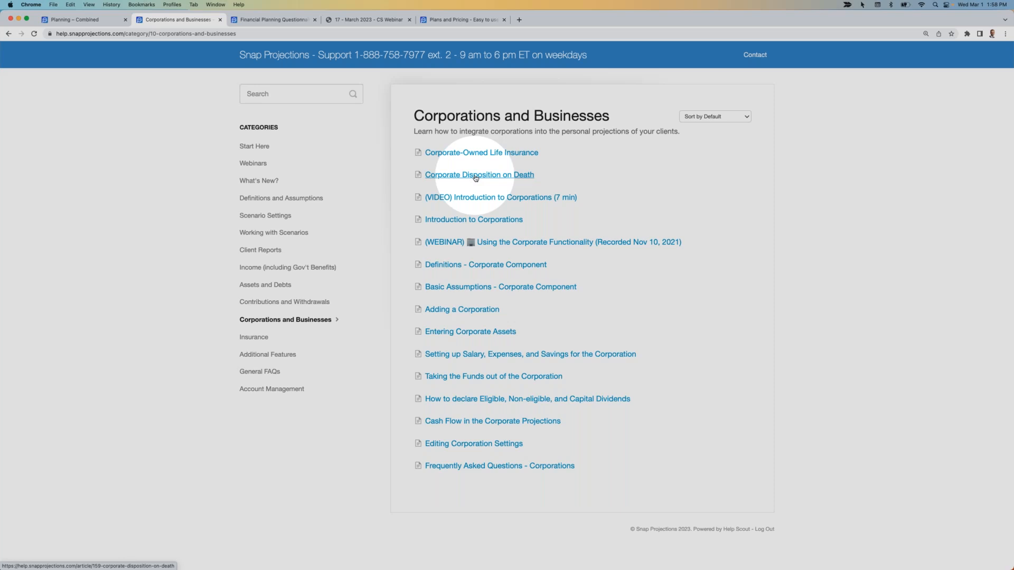
pyautogui.click(259, 147)
pyautogui.click(91, 20)
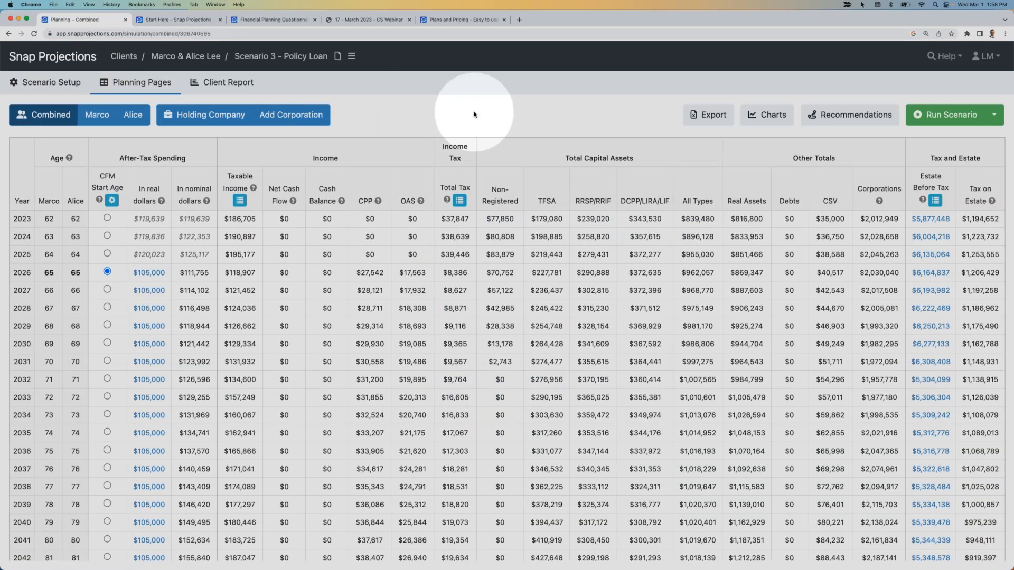